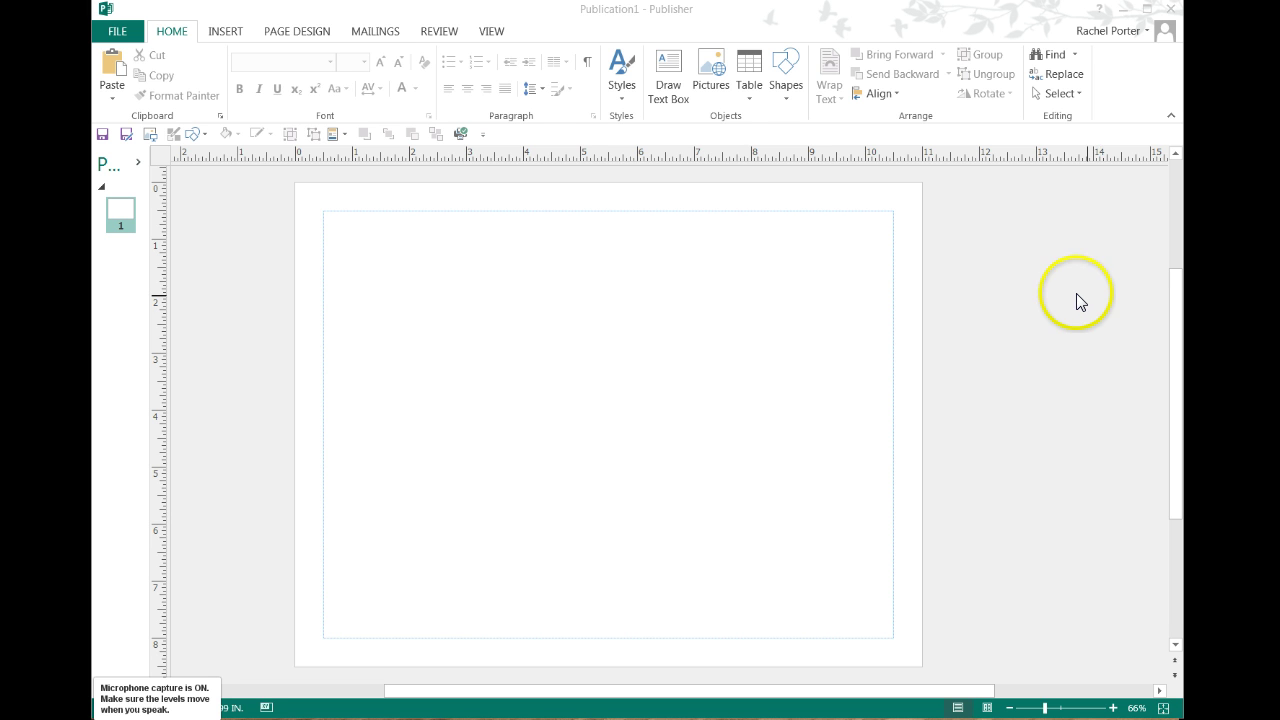
Draw a large oval about 8.14 inches wide and 8.3 inches high, and position it extending below the page's lower edge
click(786, 64)
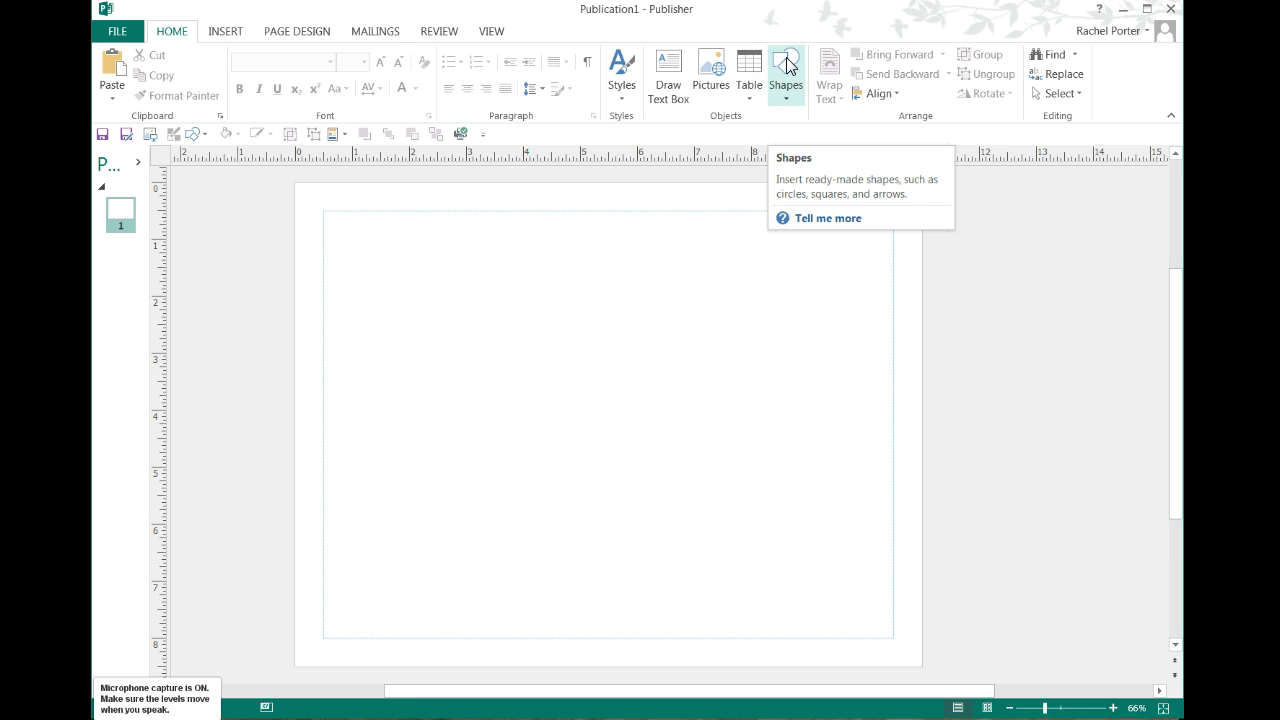
click(786, 64)
click(841, 133)
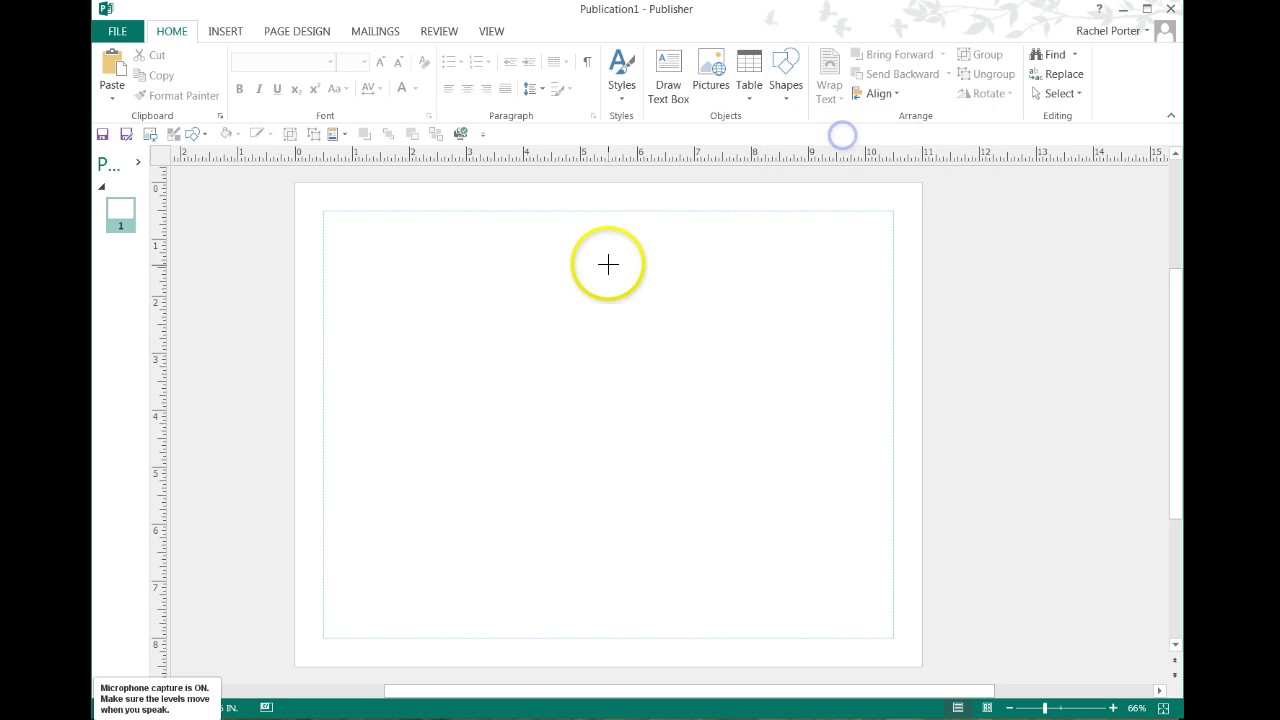
mouse_move(424, 315)
mouse_down()
mouse_move(622, 571)
mouse_move(771, 651)
mouse_move(794, 689)
mouse_move(820, 569)
mouse_move(888, 535)
mouse_up()
scroll(277, 537, up, 3)
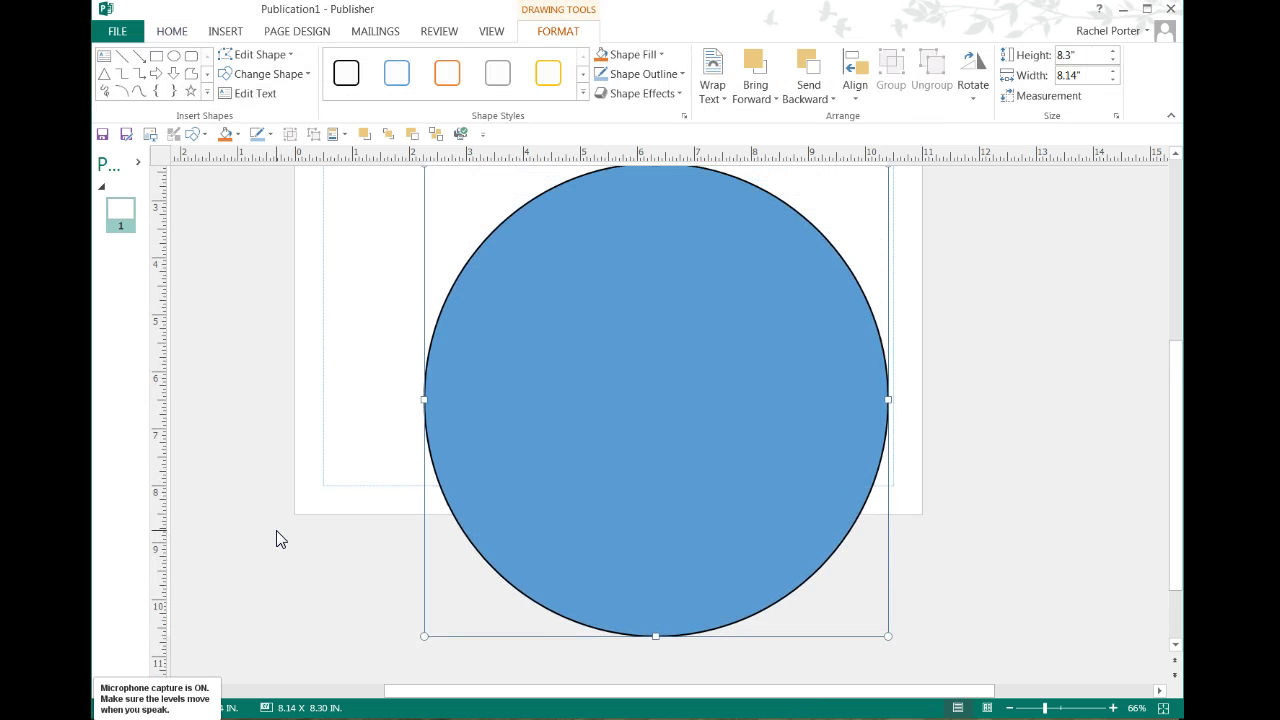
drag(583, 400, 594, 486)
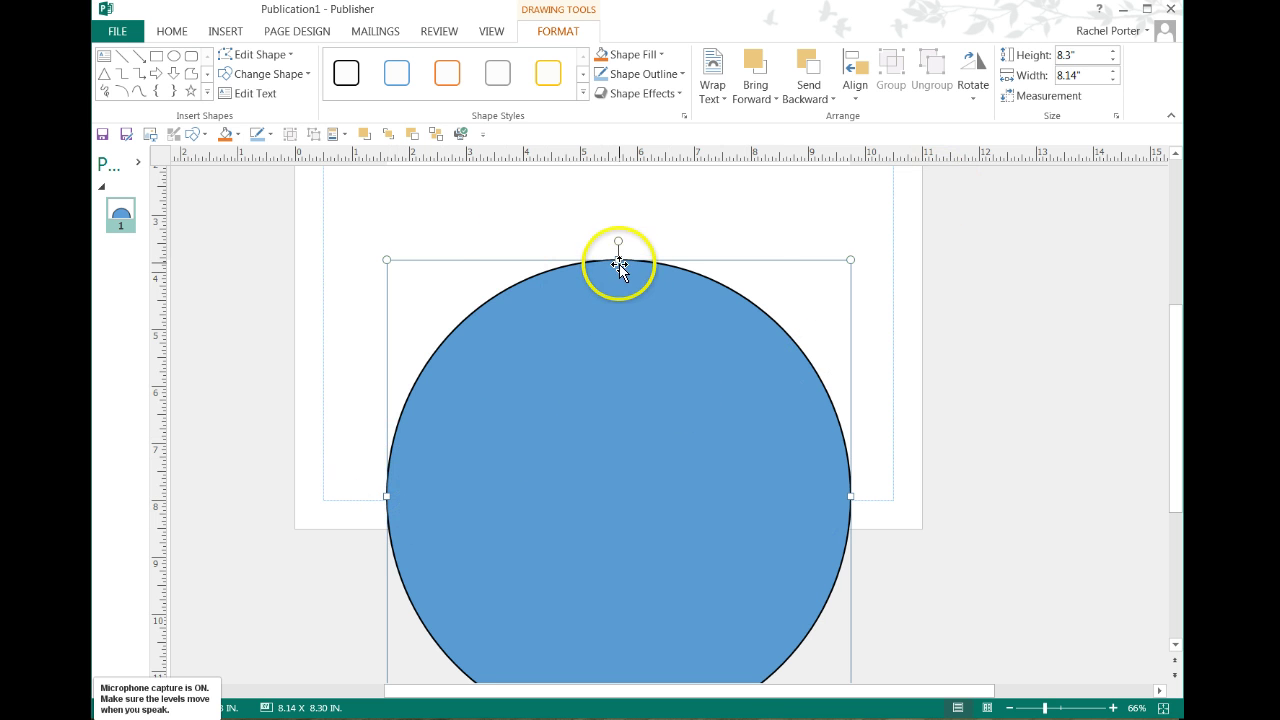
Stretch the large oval to about 9.54 inches high and remove its fill, keeping the black outline
drag(619, 261, 621, 188)
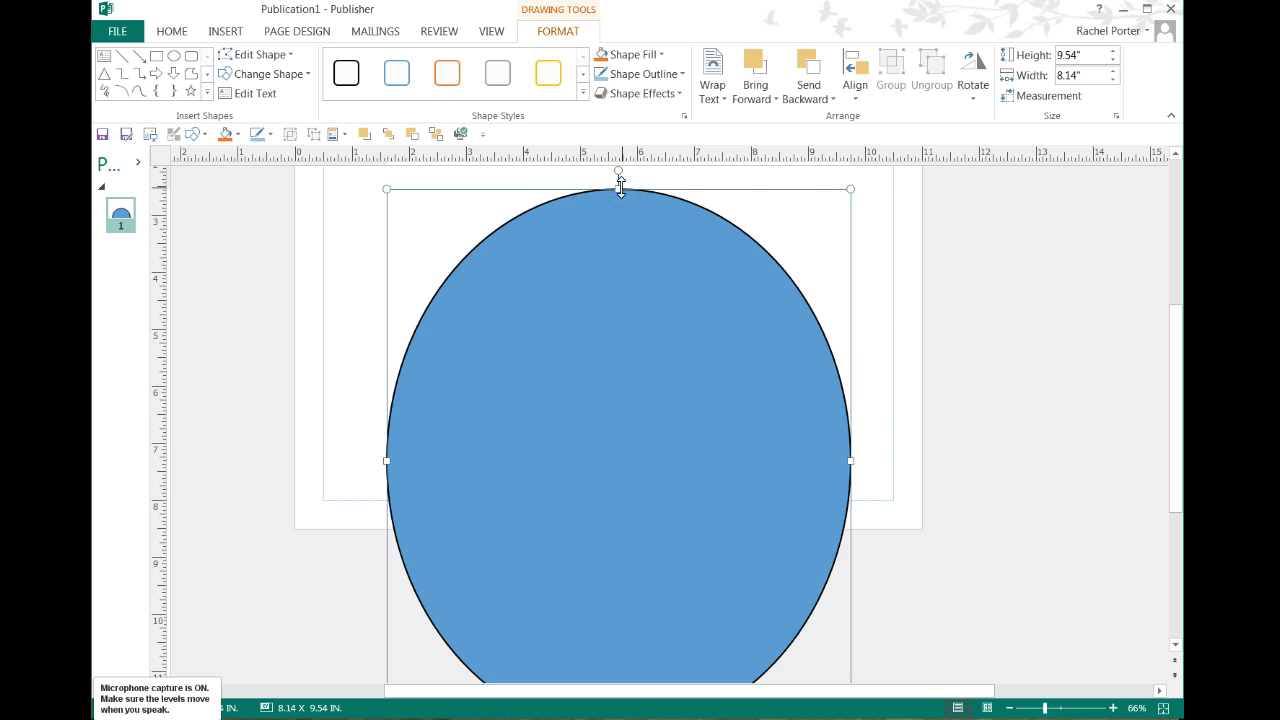
click(397, 72)
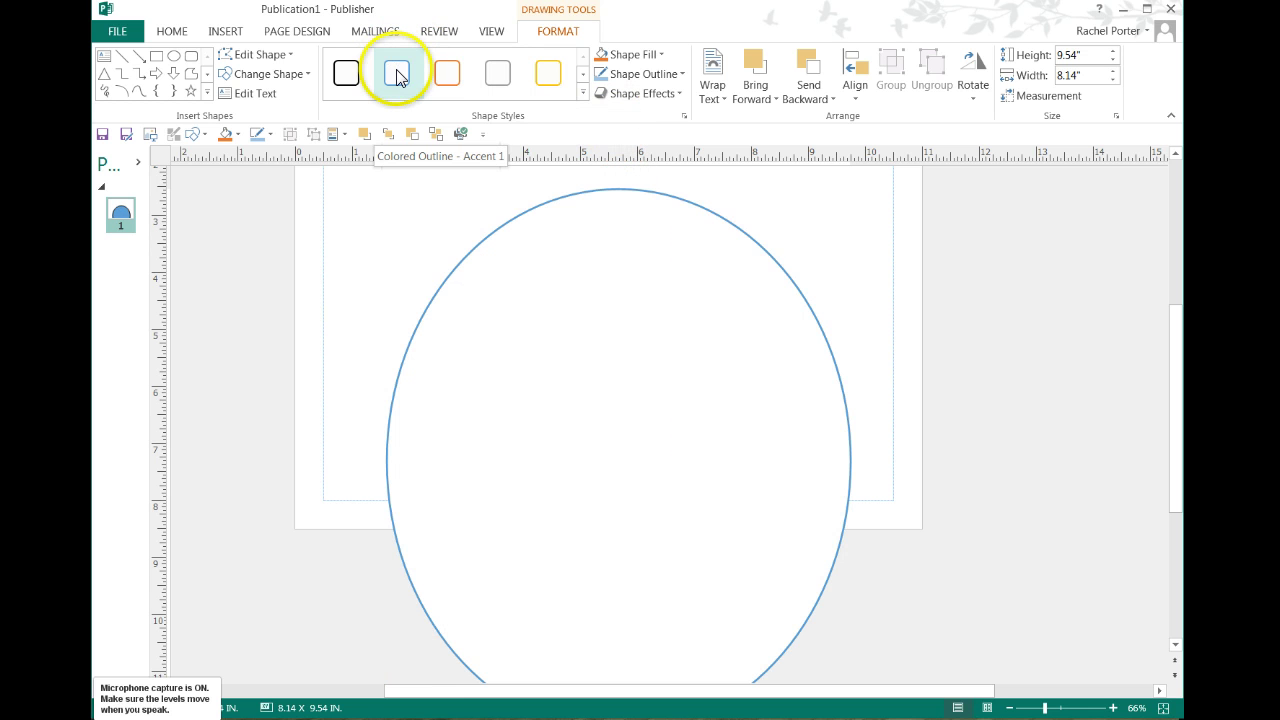
click(662, 57)
click(615, 204)
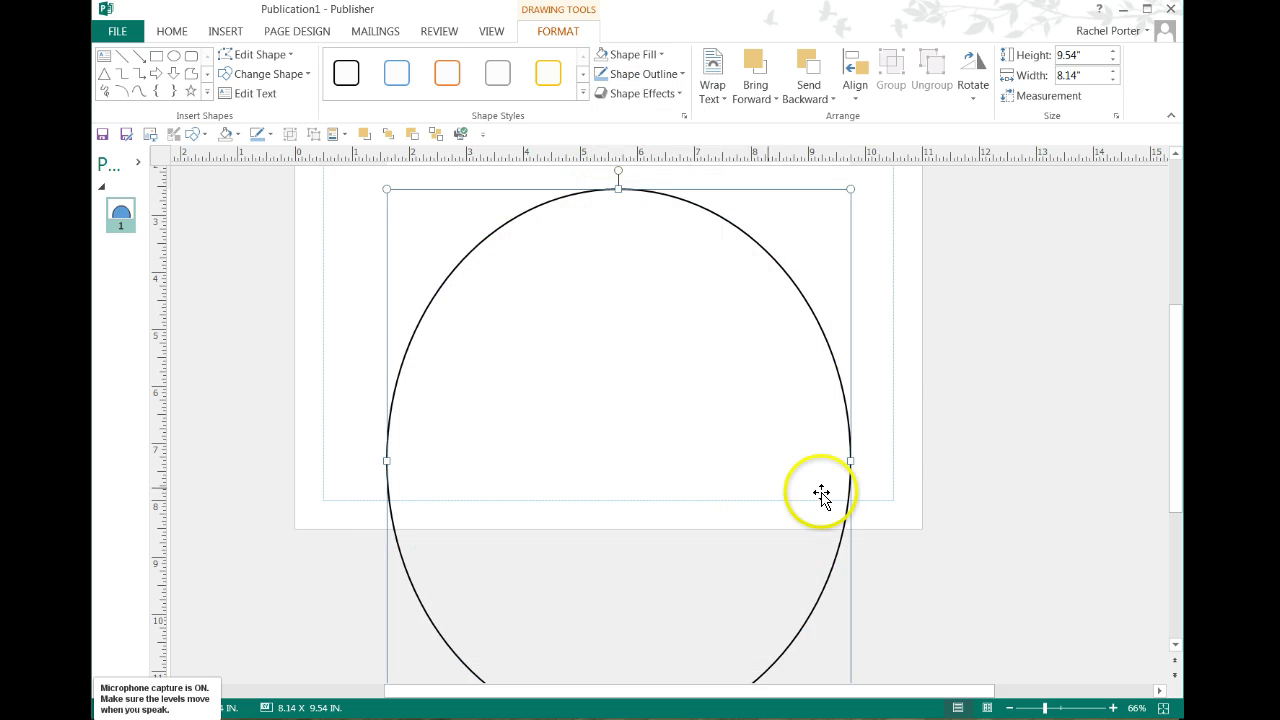
Shift the large oval slightly down the page and widen it to about 8.48 inches
drag(851, 461, 704, 460)
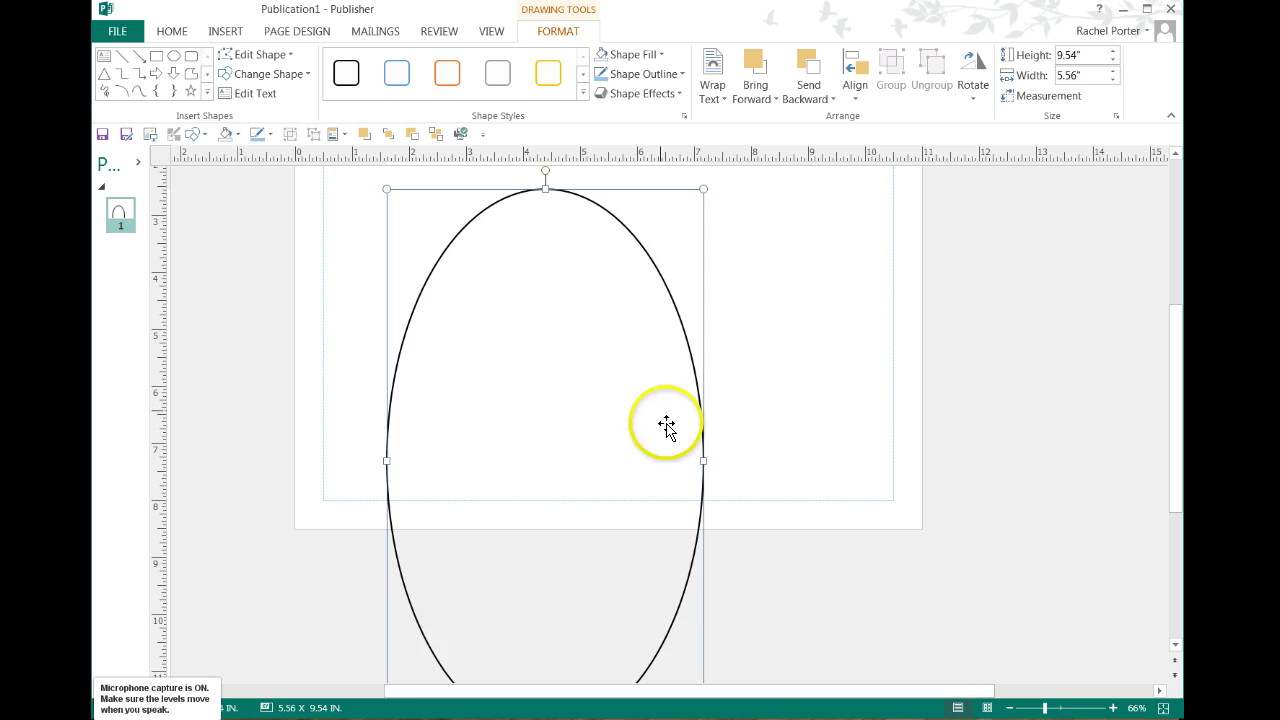
drag(586, 192, 584, 218)
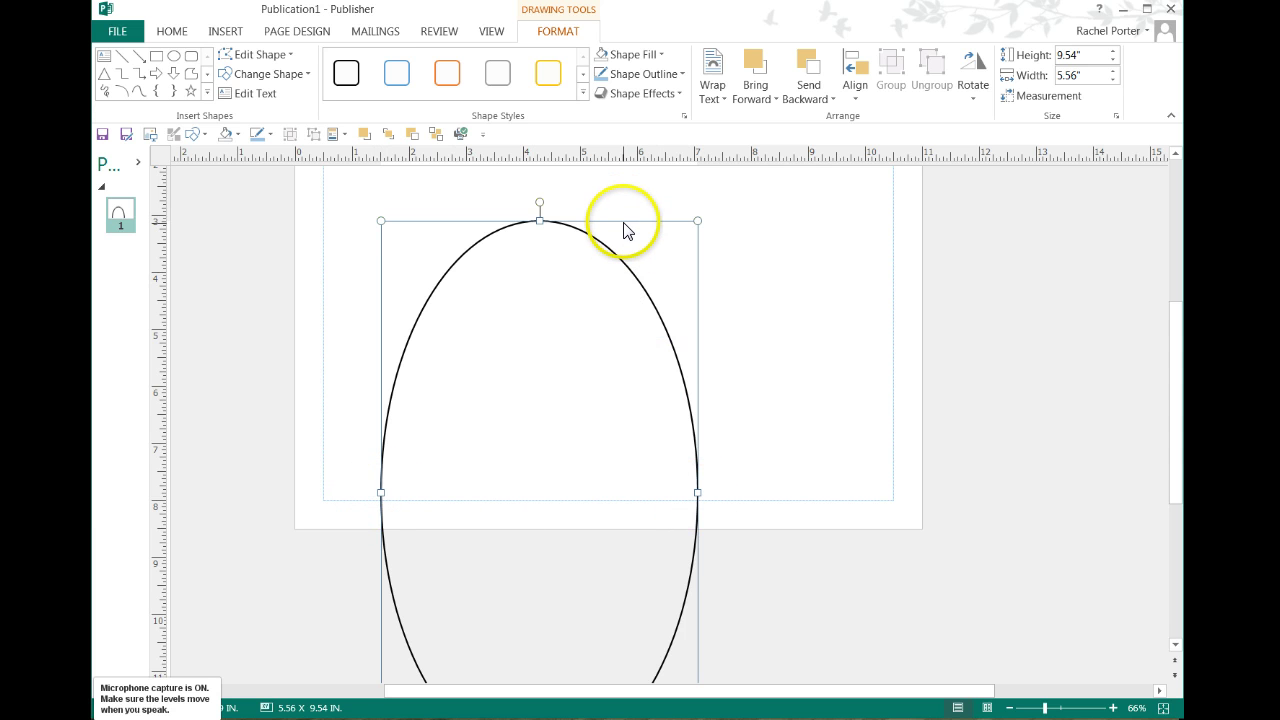
drag(623, 221, 623, 227)
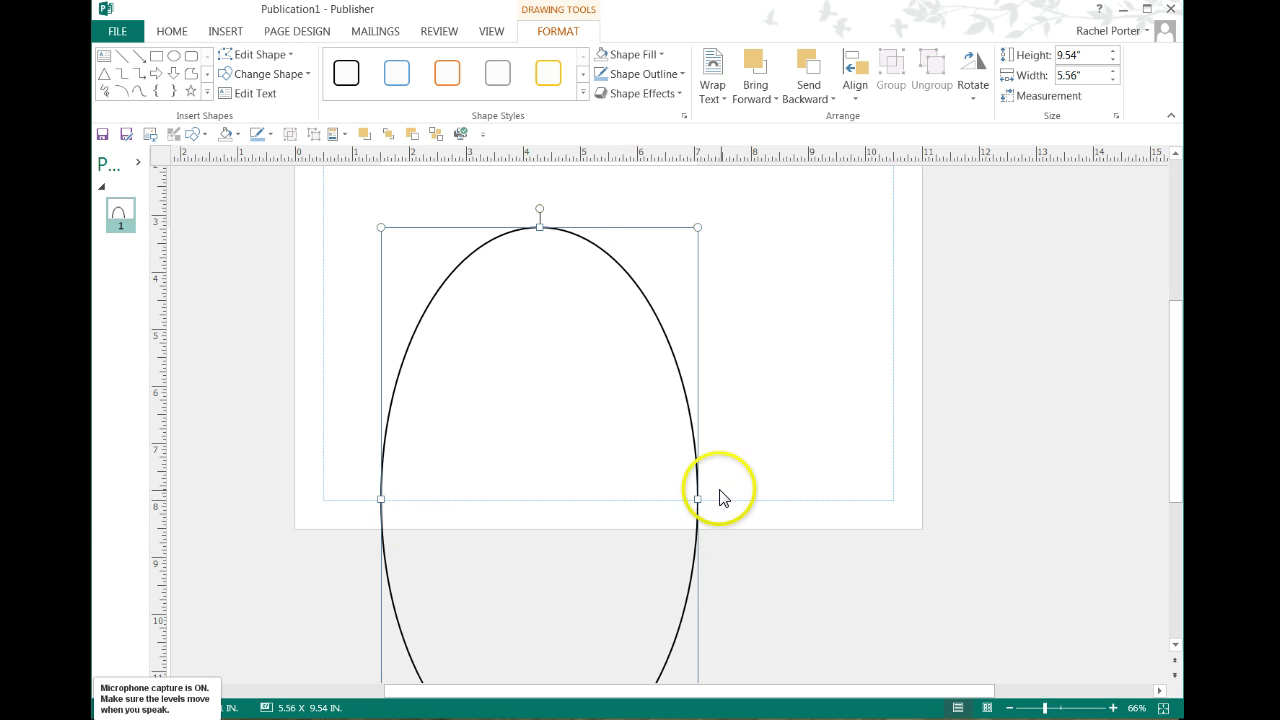
drag(698, 495, 864, 497)
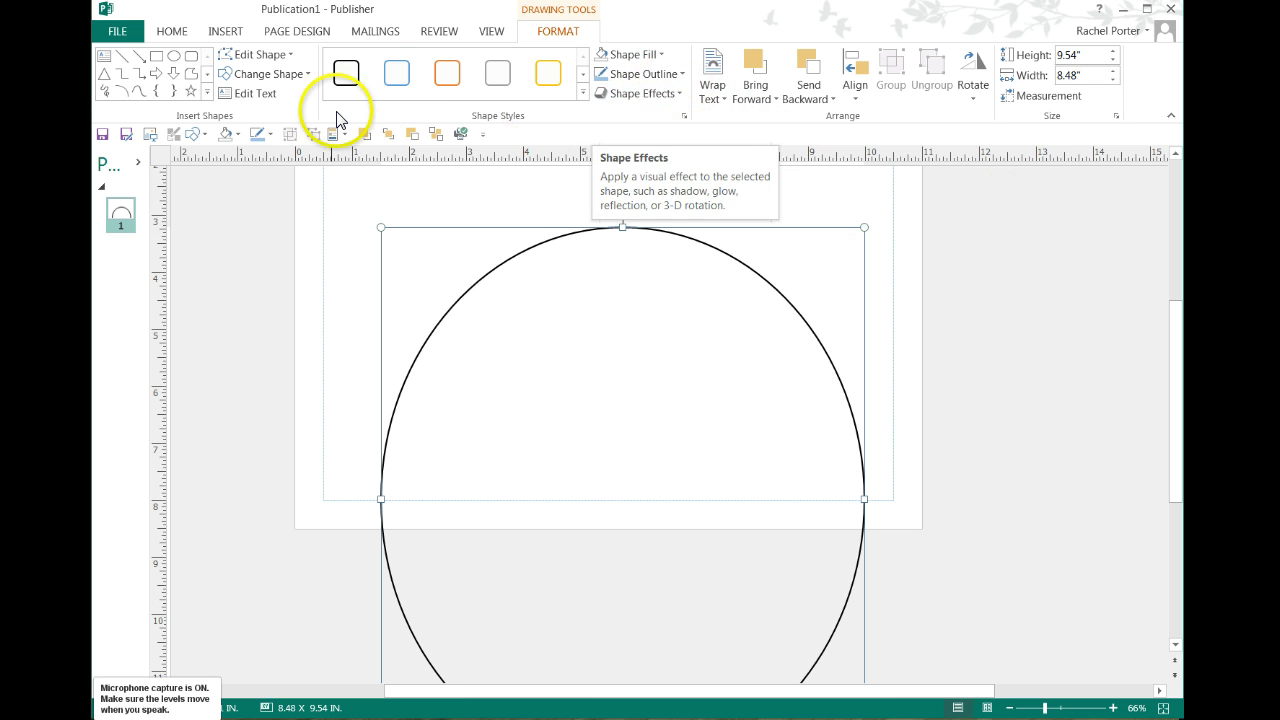
Draw a small circle about 0.56 inches across and place it with a duplicate on either side of the oval's left edge near the lower margin
click(193, 135)
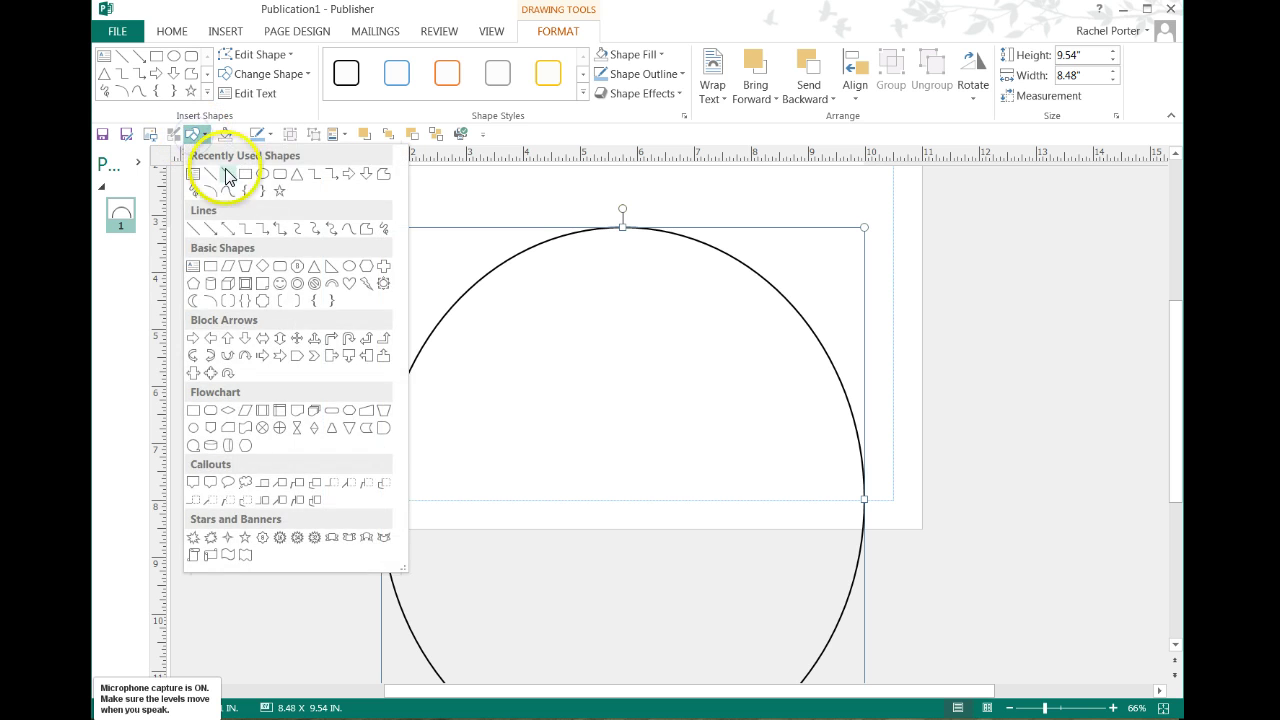
click(258, 177)
drag(355, 270, 387, 299)
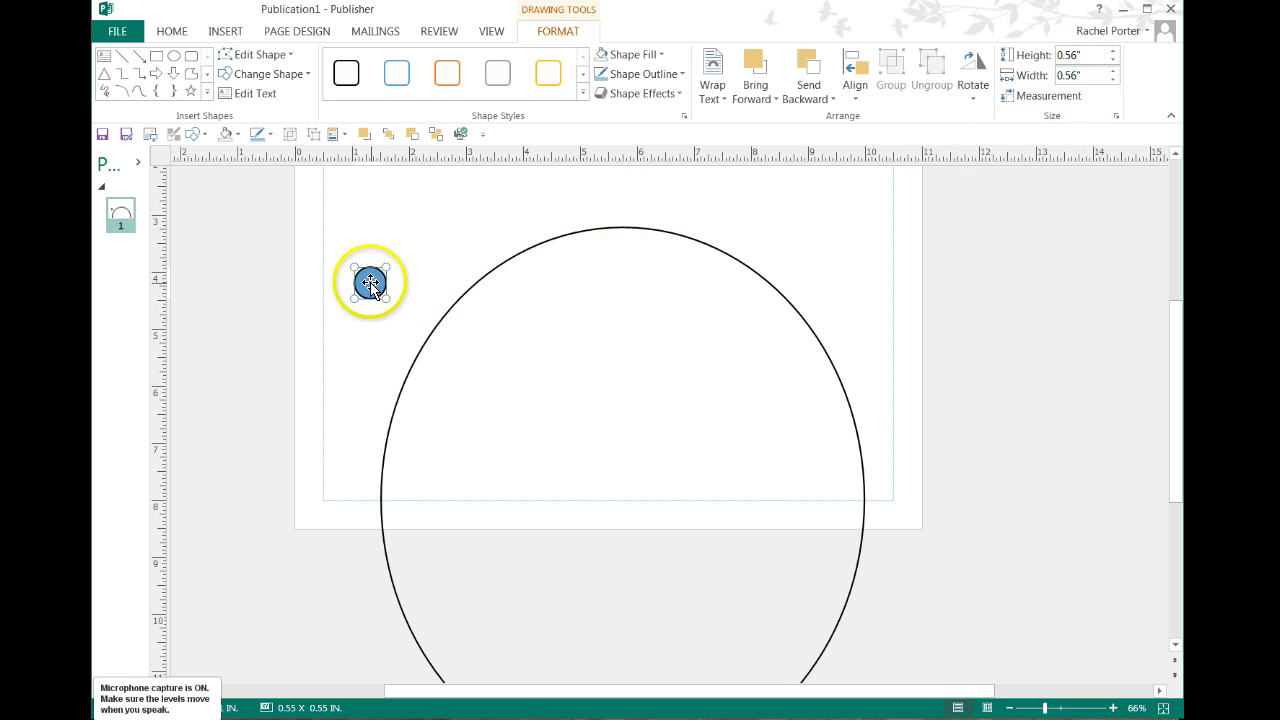
drag(369, 281, 335, 497)
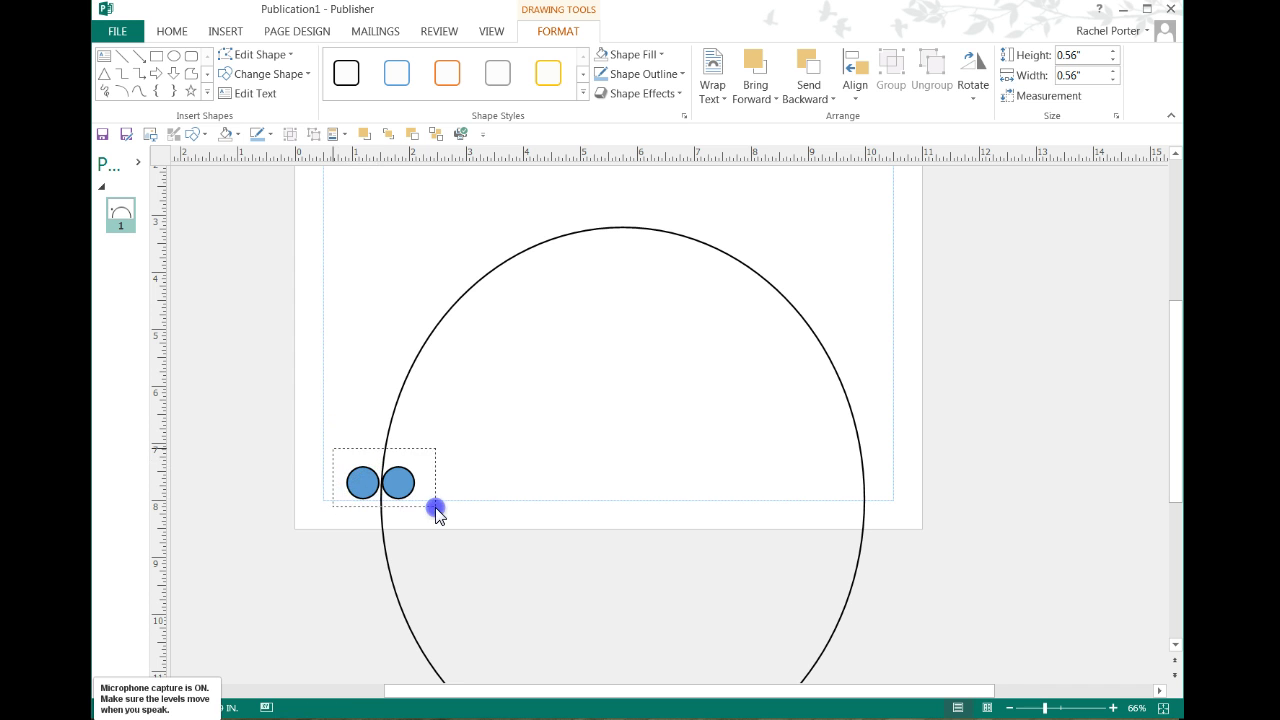
Group the two small circles and stack a copy of the pair directly above them
drag(446, 518, 446, 518)
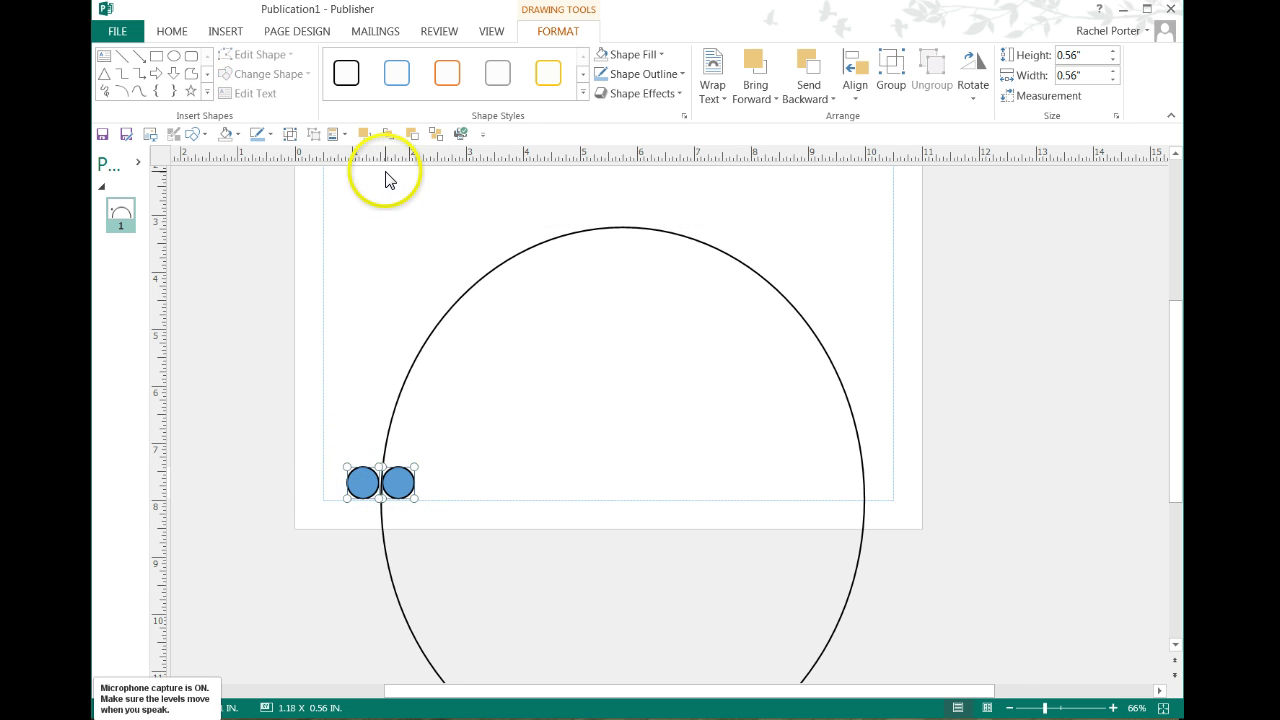
click(290, 134)
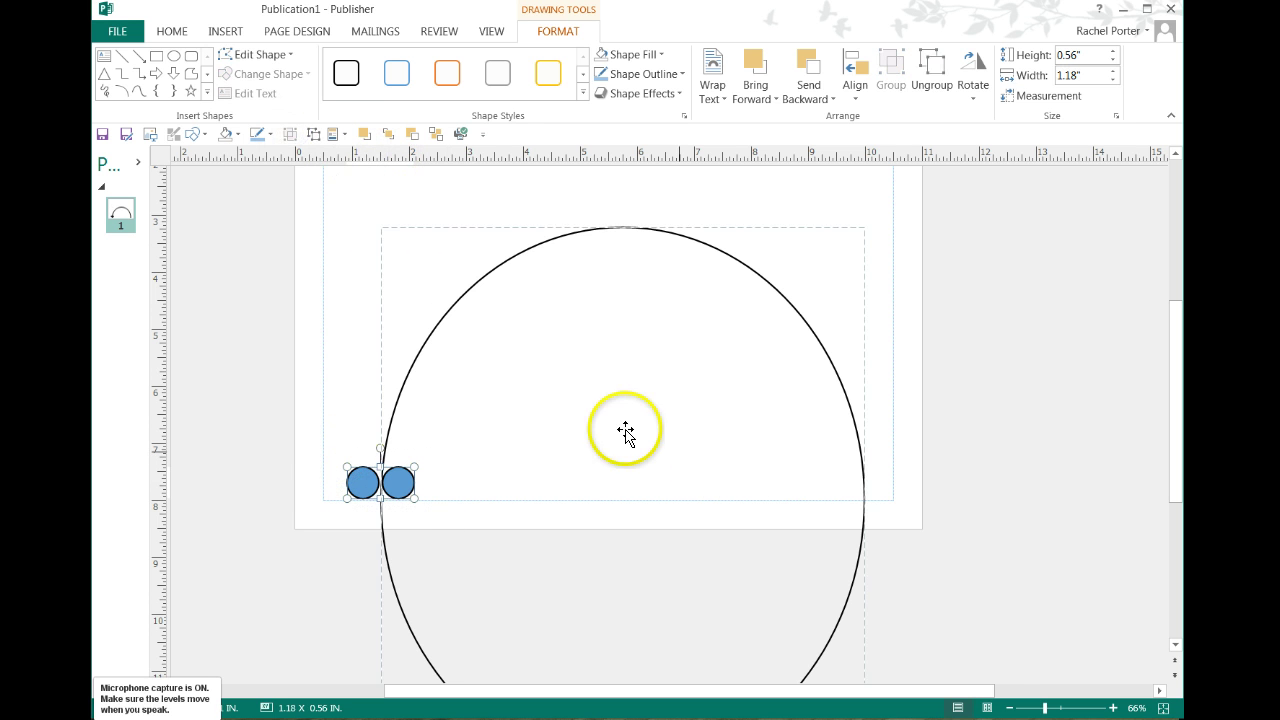
key(ctrl+v)
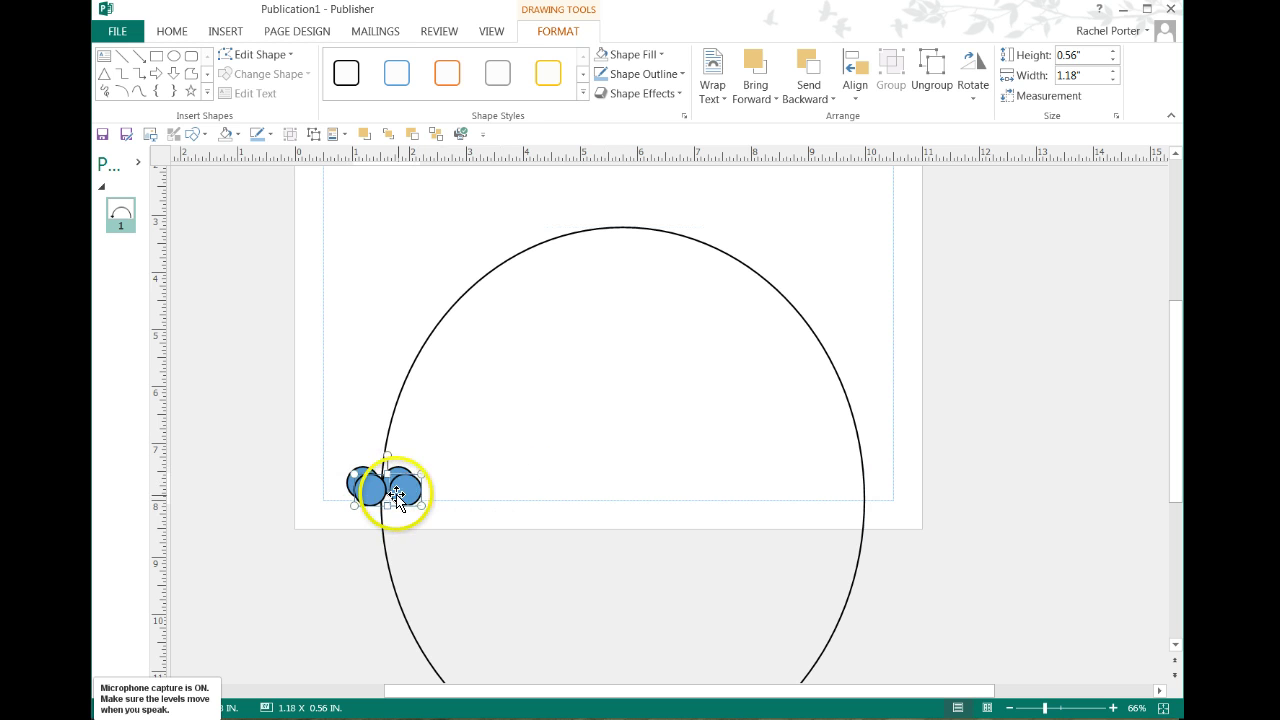
click(373, 494)
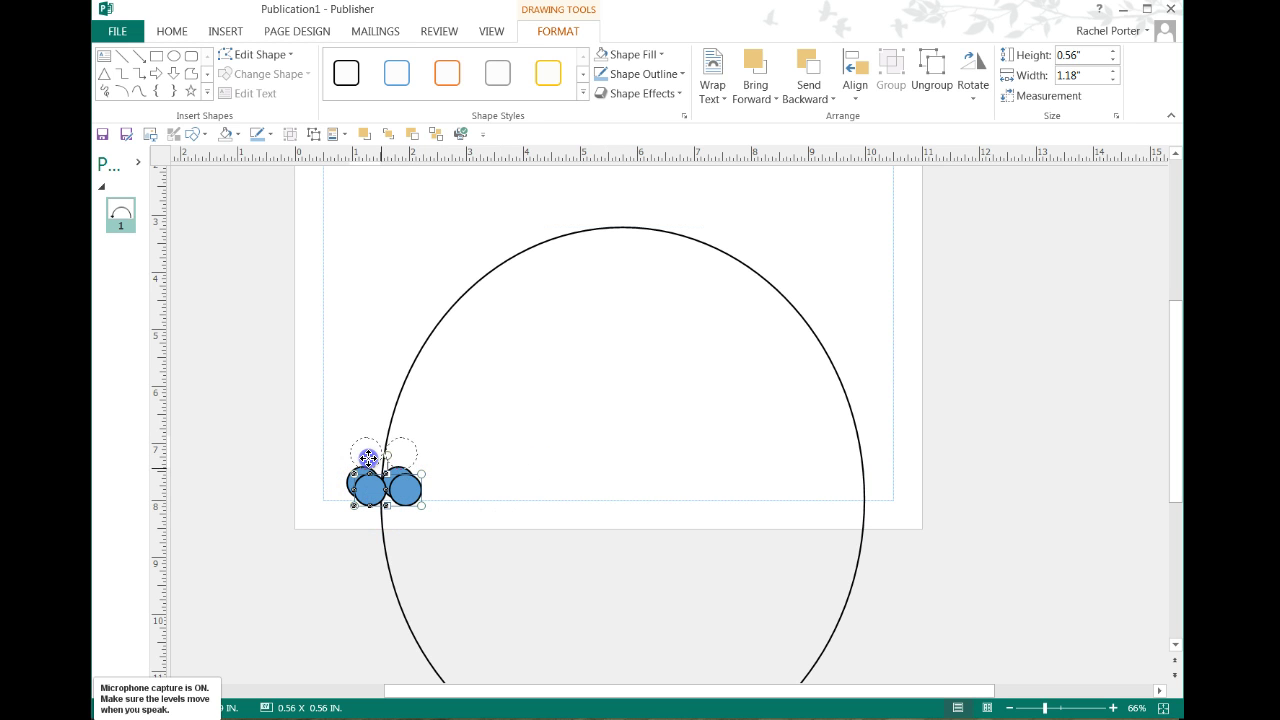
drag(368, 458, 366, 457)
click(334, 392)
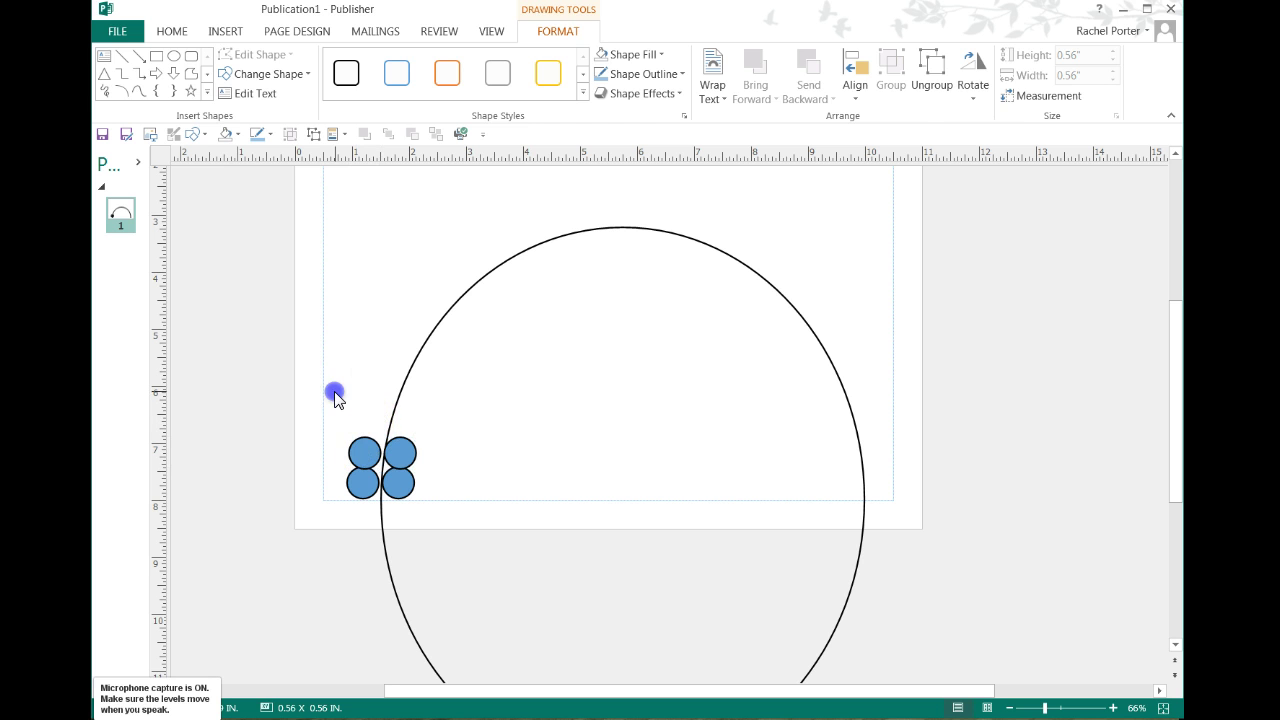
Ungroup the upper pair and place a third circle overlapping the middle of its two circles
click(369, 448)
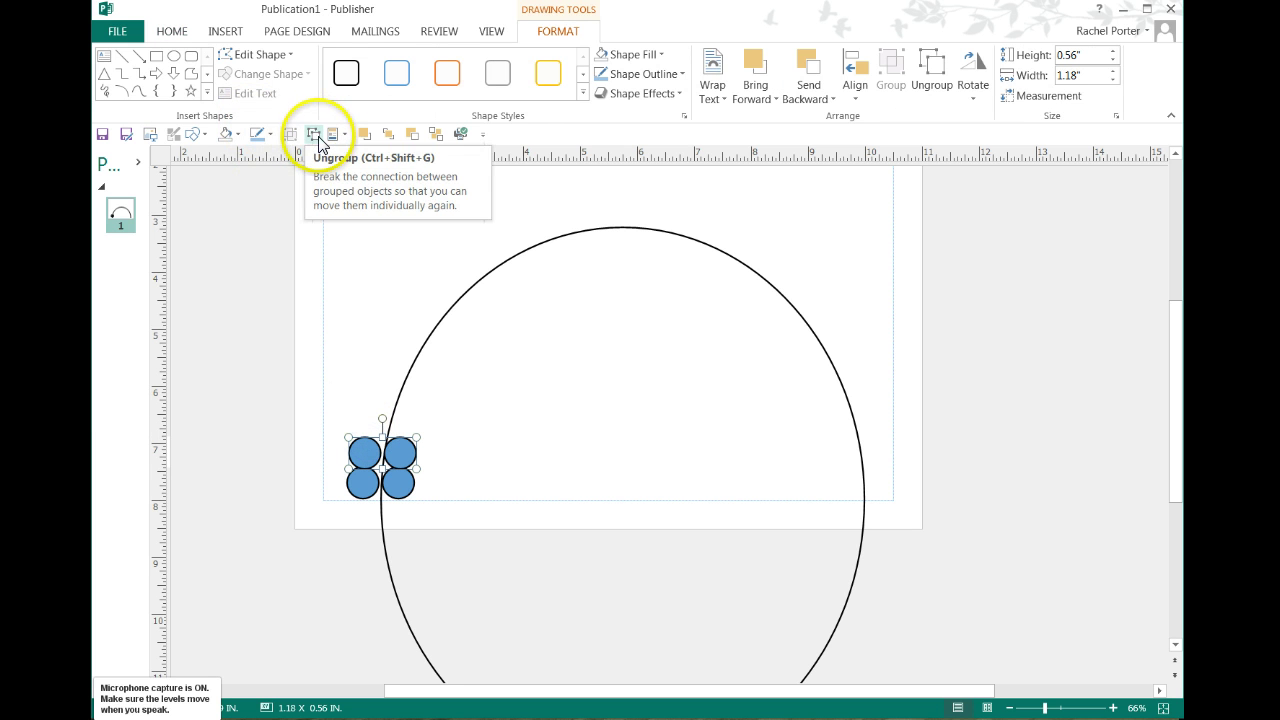
click(314, 135)
click(358, 376)
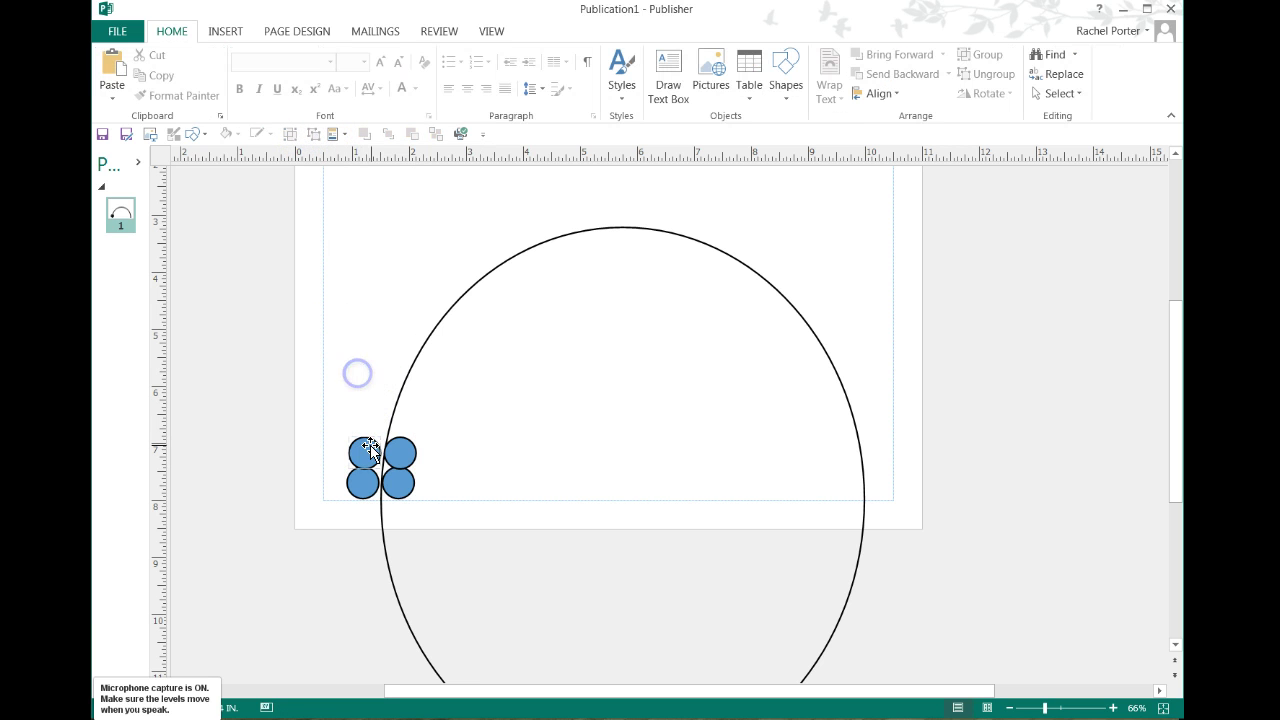
mouse_move(402, 453)
mouse_down()
mouse_move(366, 457)
mouse_move(380, 452)
mouse_up()
click(371, 548)
Group the three overlapping circles in the upper row
click(323, 395)
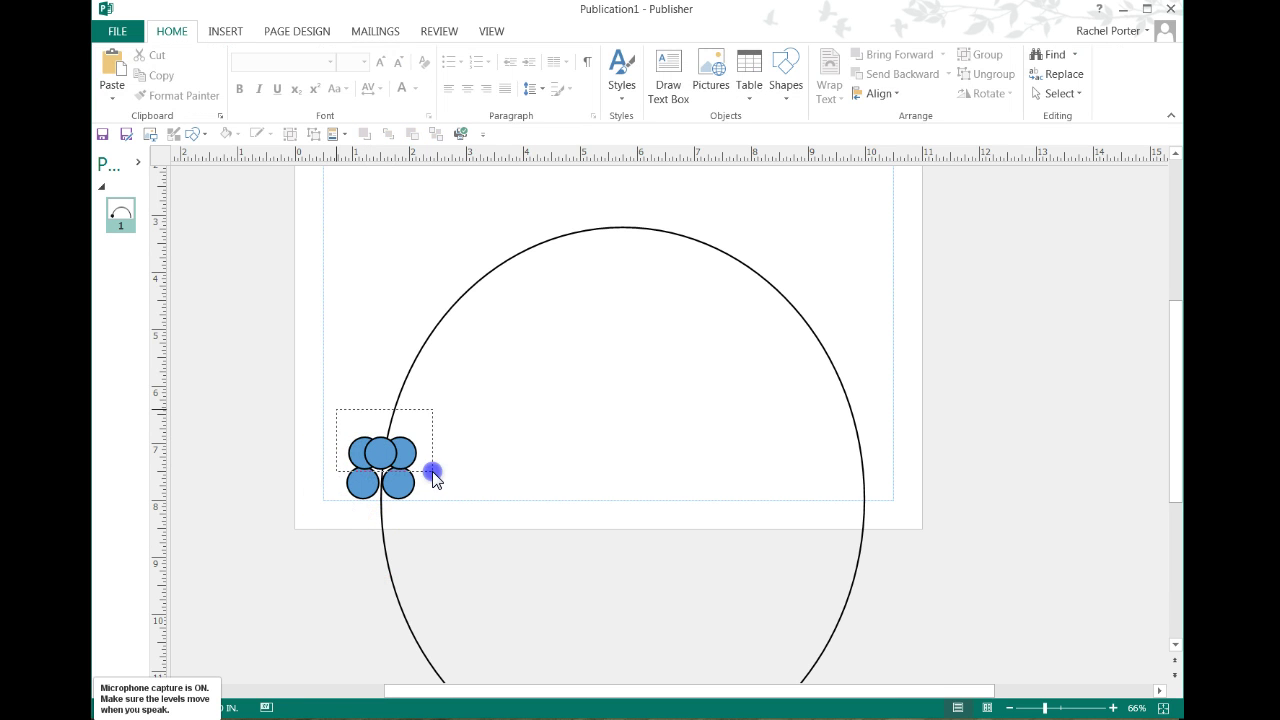
drag(437, 481, 437, 480)
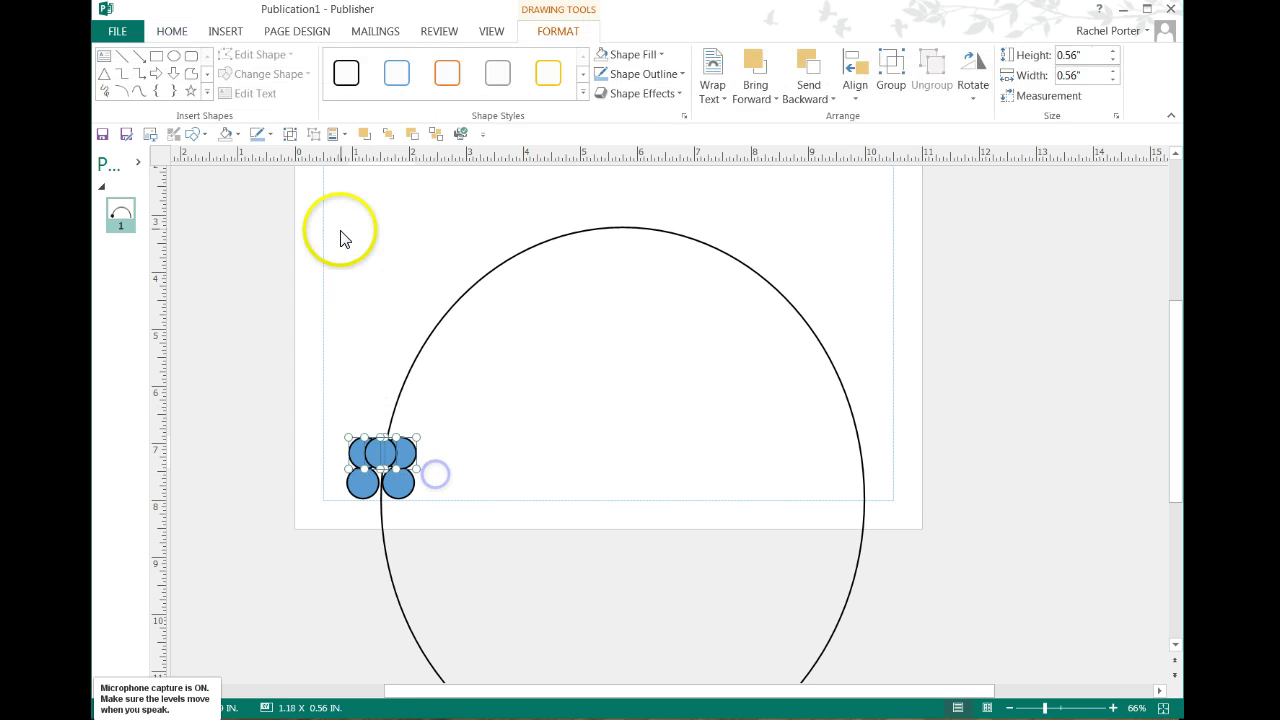
click(291, 138)
click(506, 423)
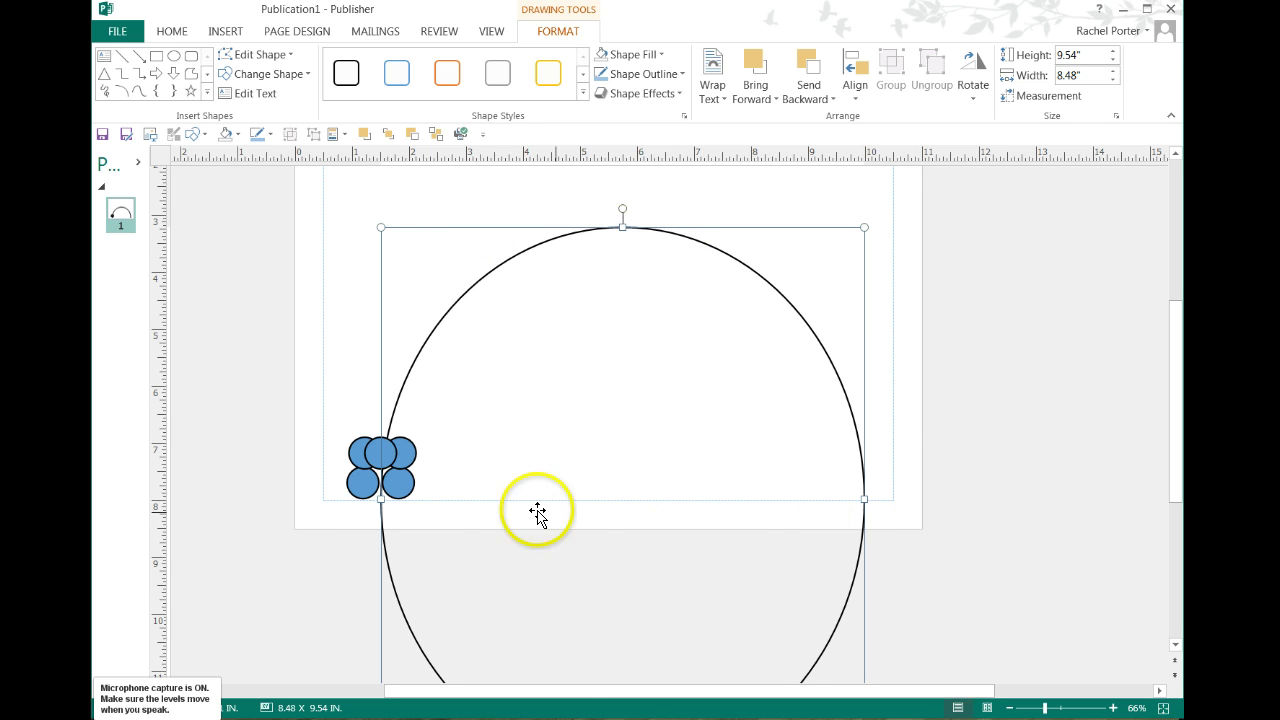
Ungroup the lower pair and move its two circles slightly closer together, about 1.15 inches wide overall
click(364, 488)
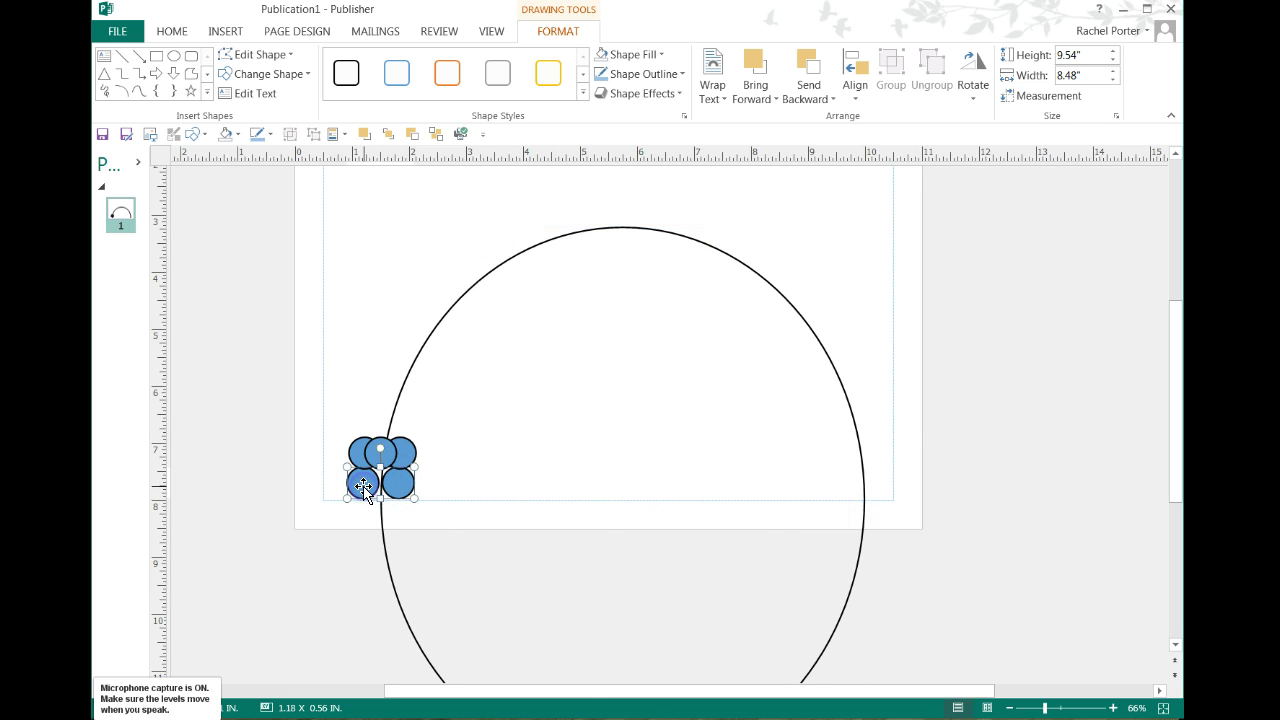
click(313, 135)
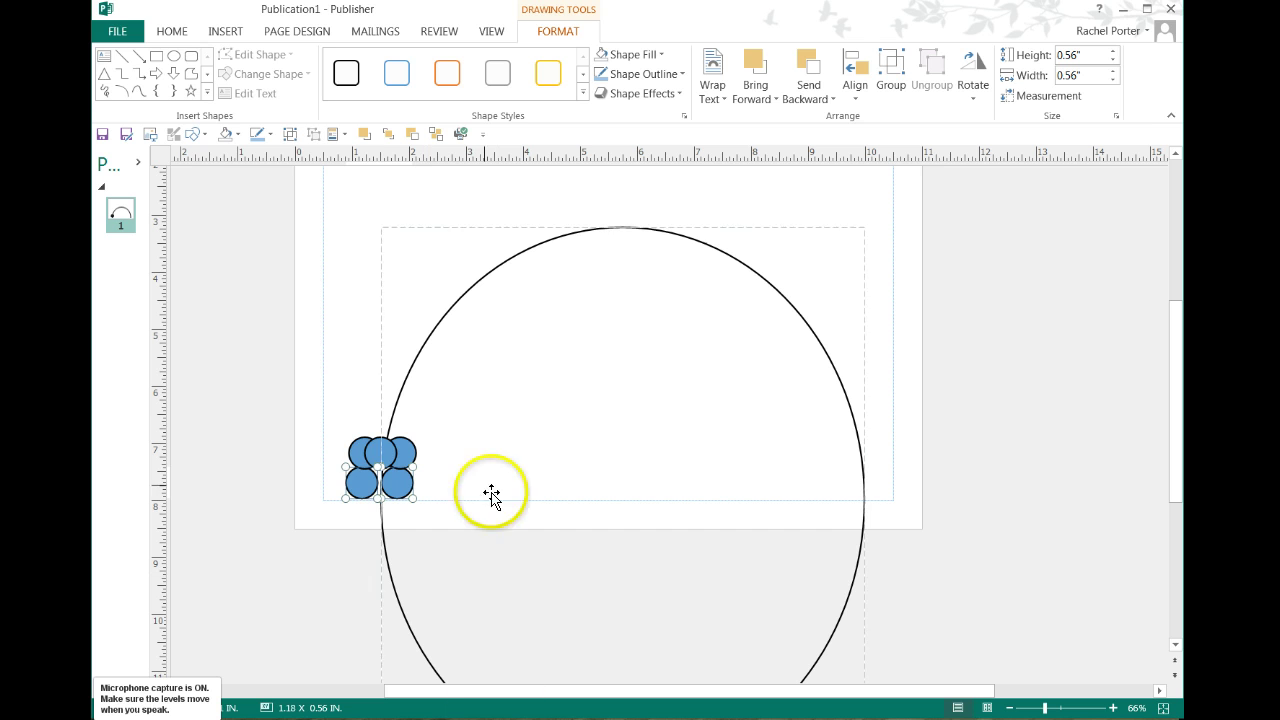
click(331, 503)
click(357, 486)
click(378, 665)
click(337, 503)
Regroup the two circles of the lower row
click(400, 486)
shift+click(400, 486)
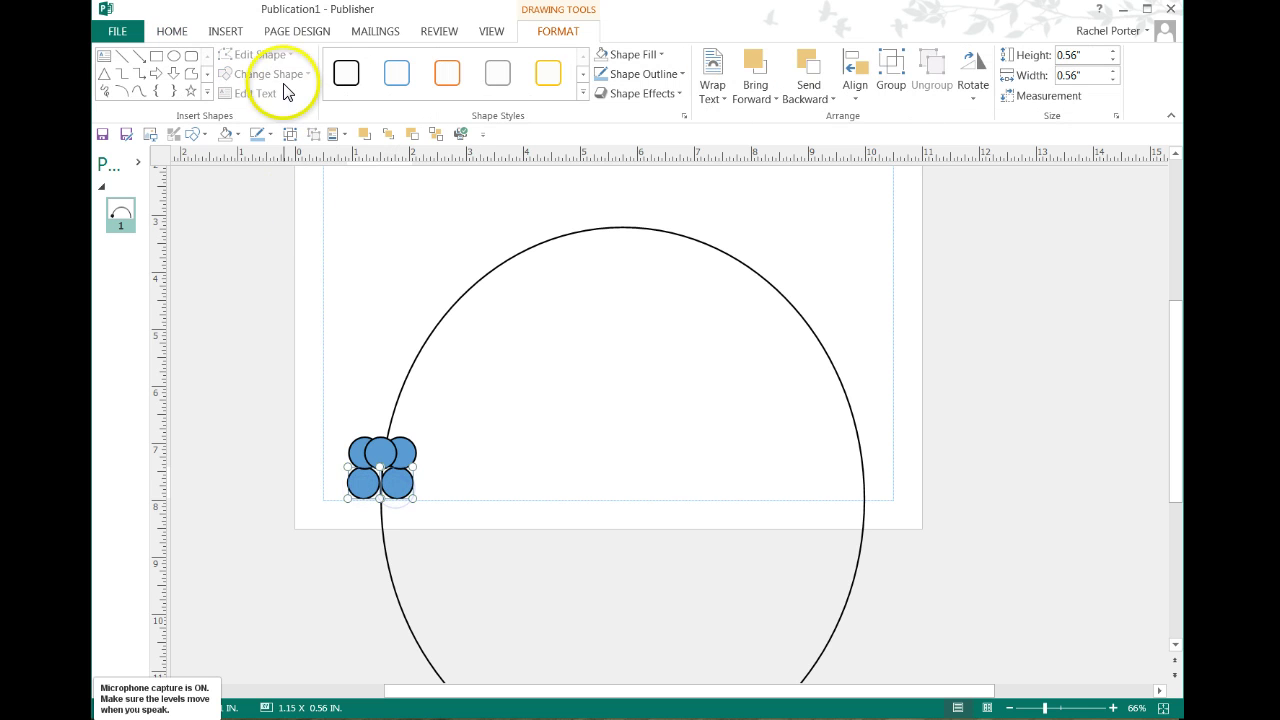
click(290, 133)
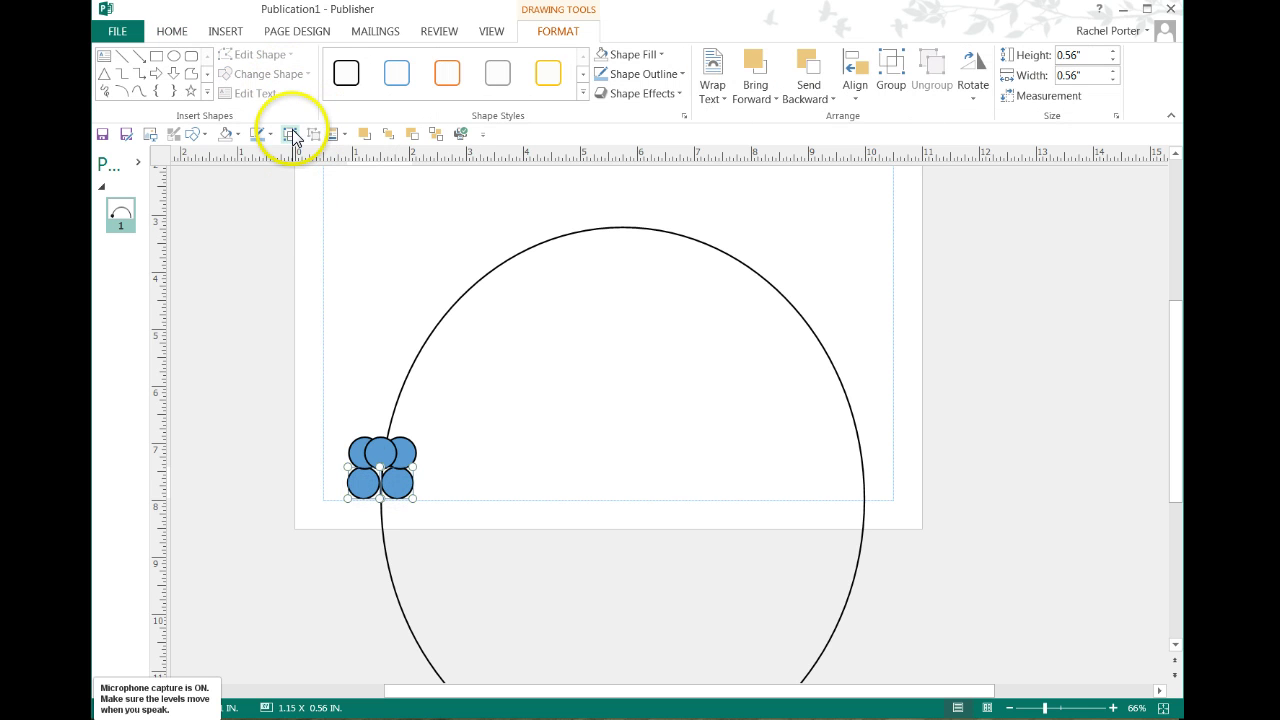
click(300, 388)
Place a copy of the lower pair above the three-circle row and rotate it about 7.6 degrees clockwise to follow the oval
click(369, 456)
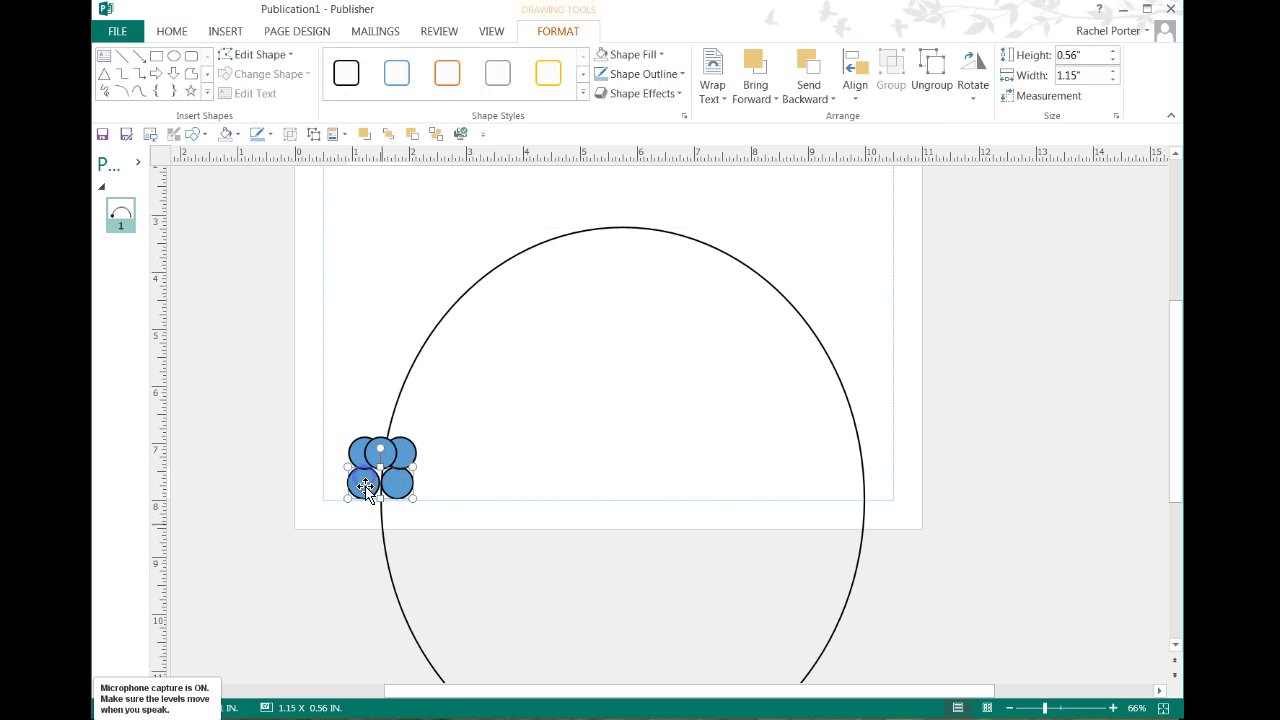
key(ctrl+v)
drag(373, 494, 373, 429)
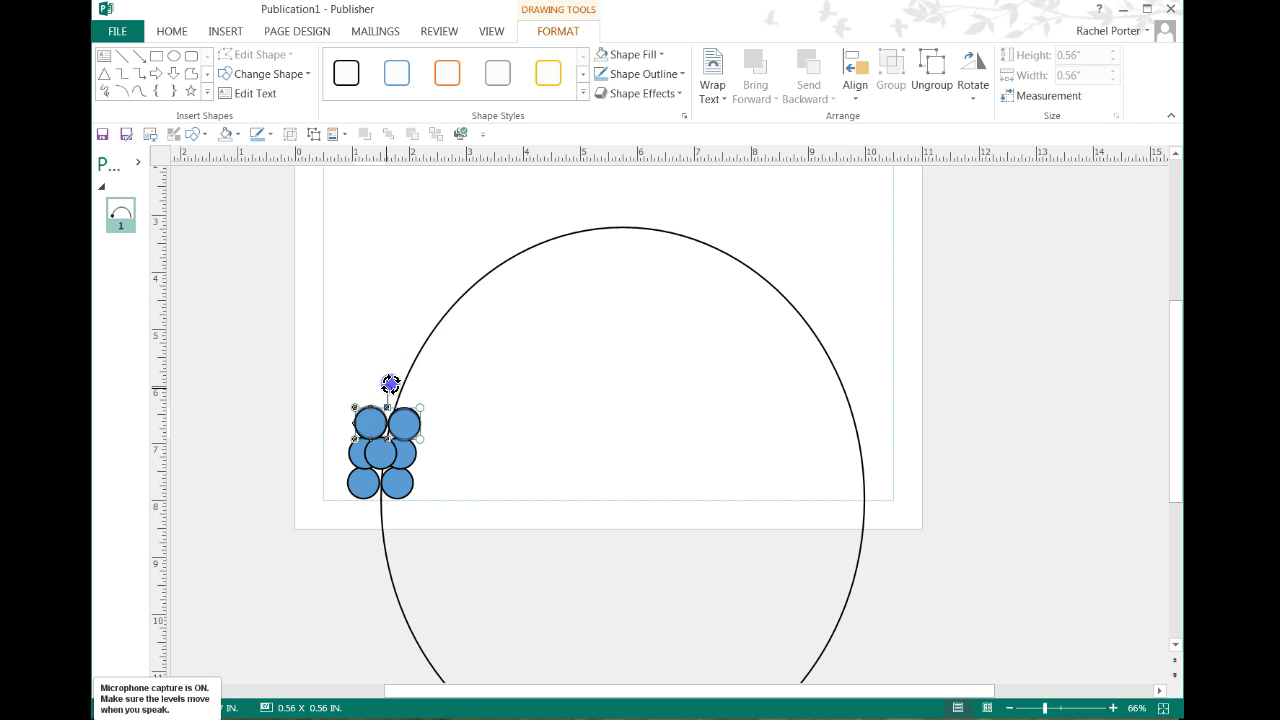
click(371, 457)
click(472, 477)
click(364, 424)
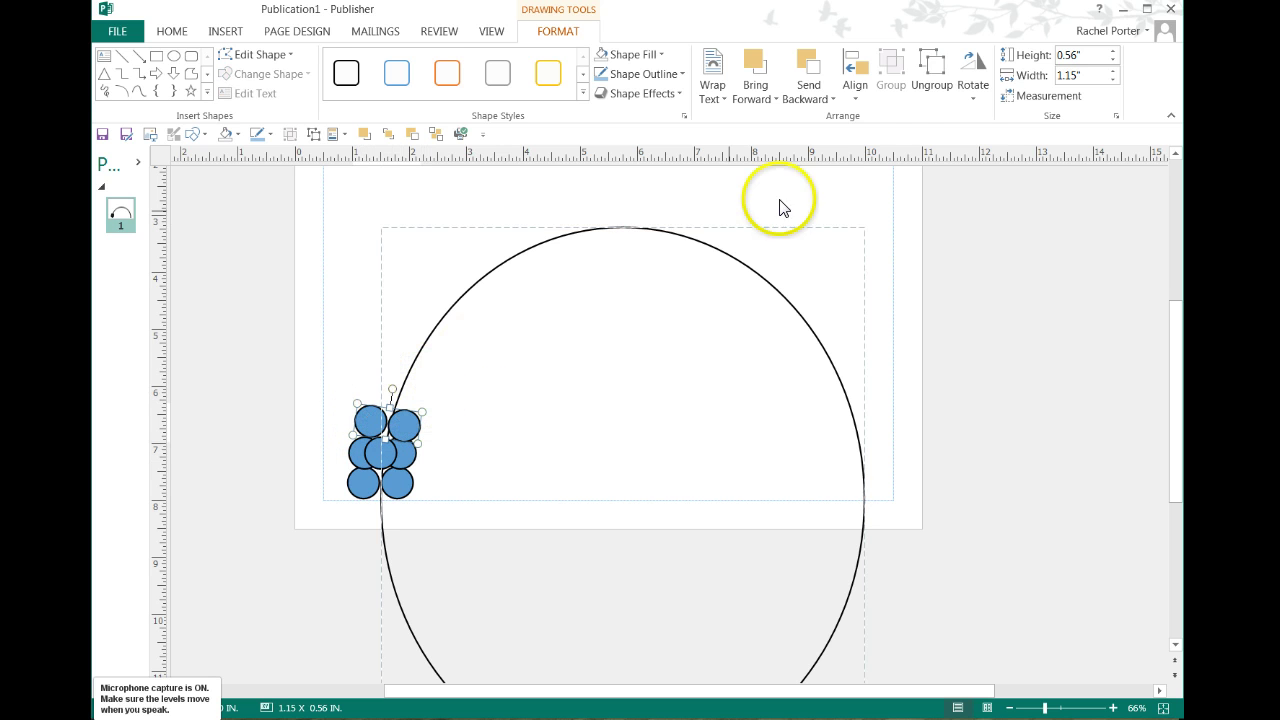
click(1116, 116)
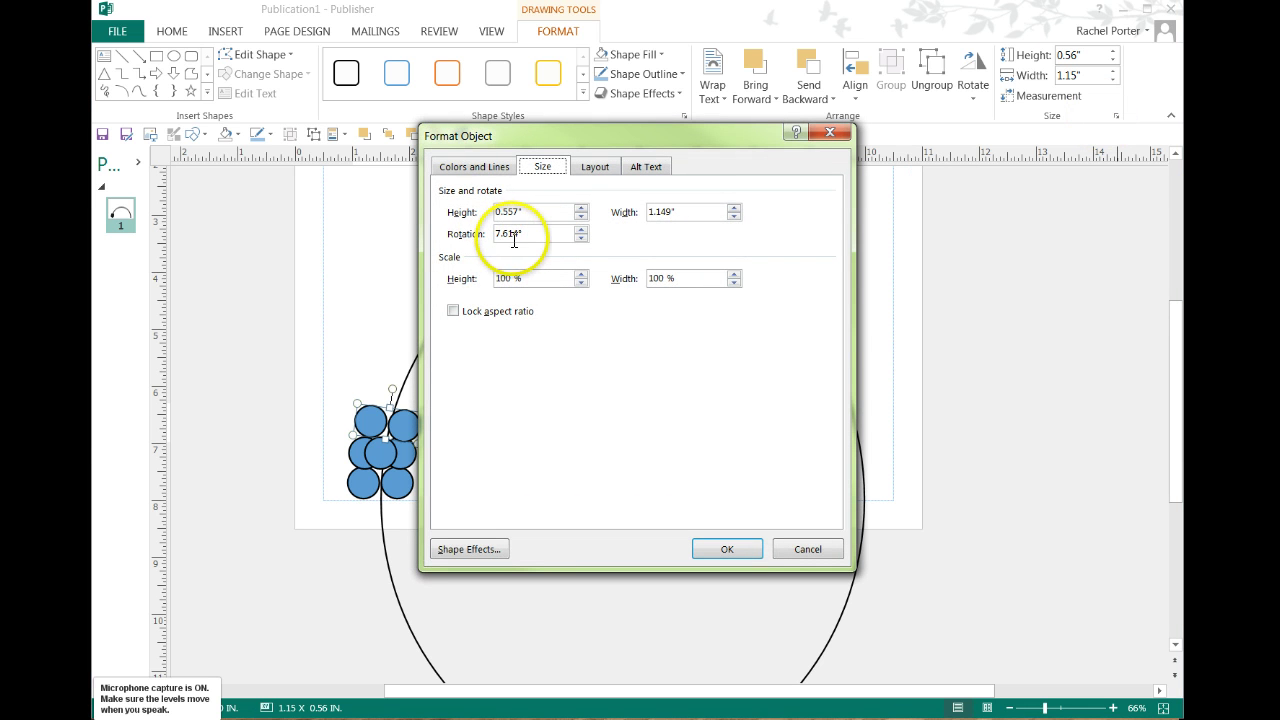
drag(557, 136, 791, 148)
click(815, 250)
click(815, 250)
click(815, 250)
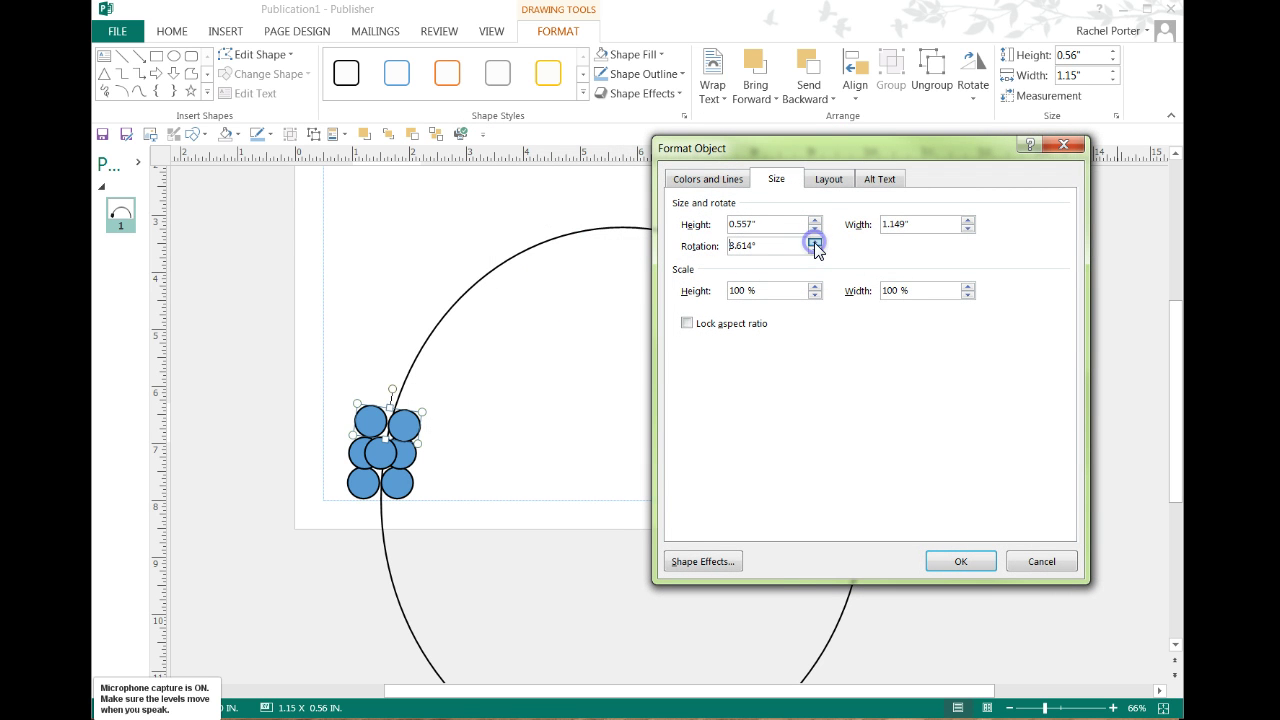
click(1041, 561)
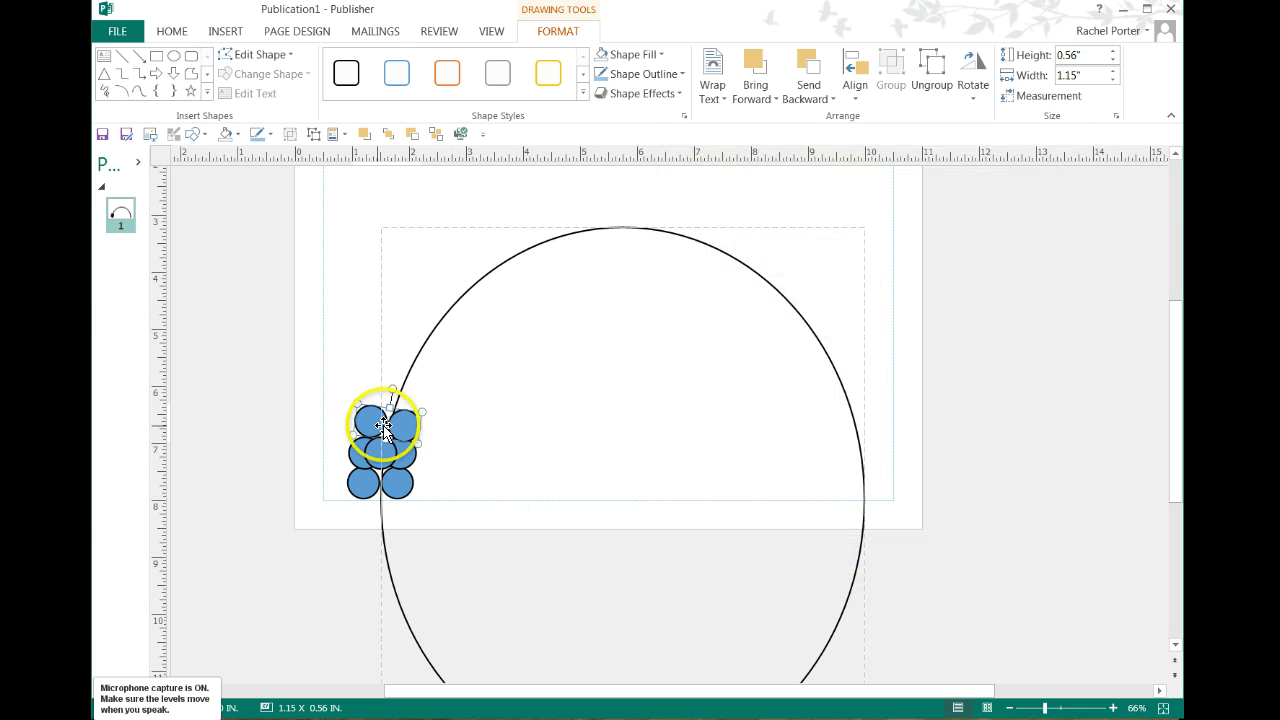
Fine-tune the rotation of the upper pair and bring the two-circle pairs in front of the three-circle row
drag(396, 381, 397, 388)
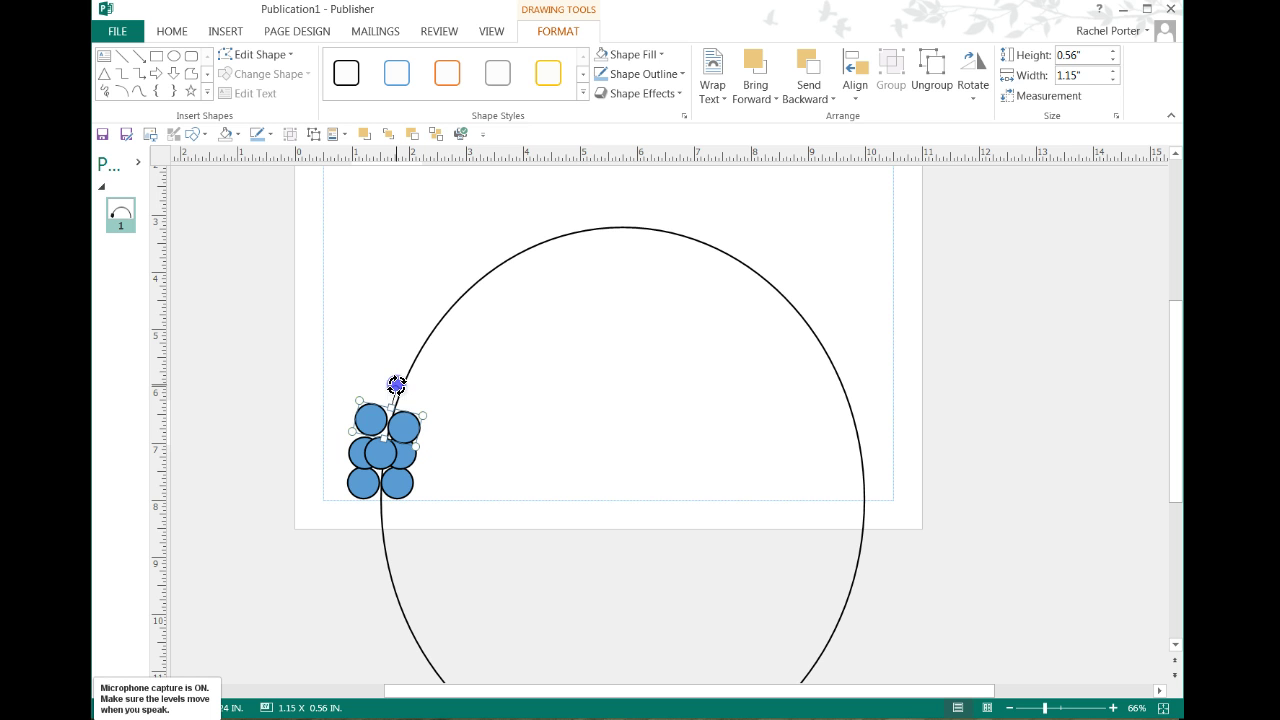
click(551, 440)
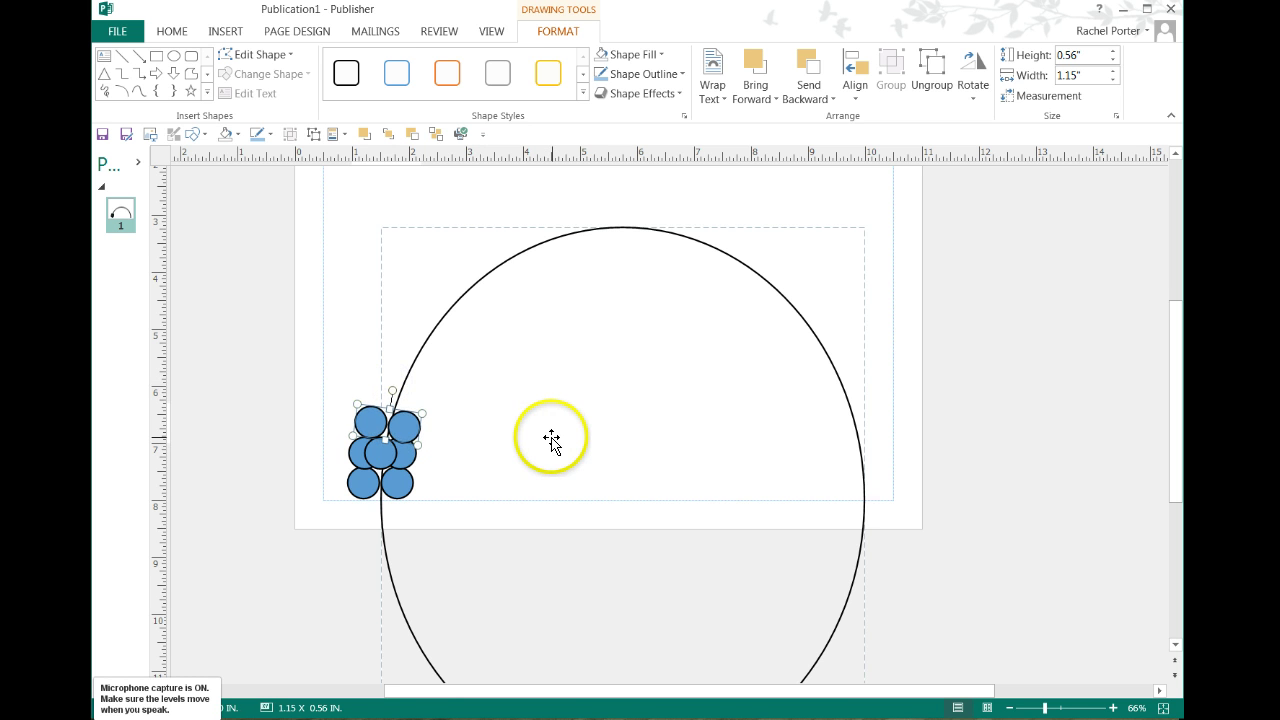
click(410, 450)
click(403, 483)
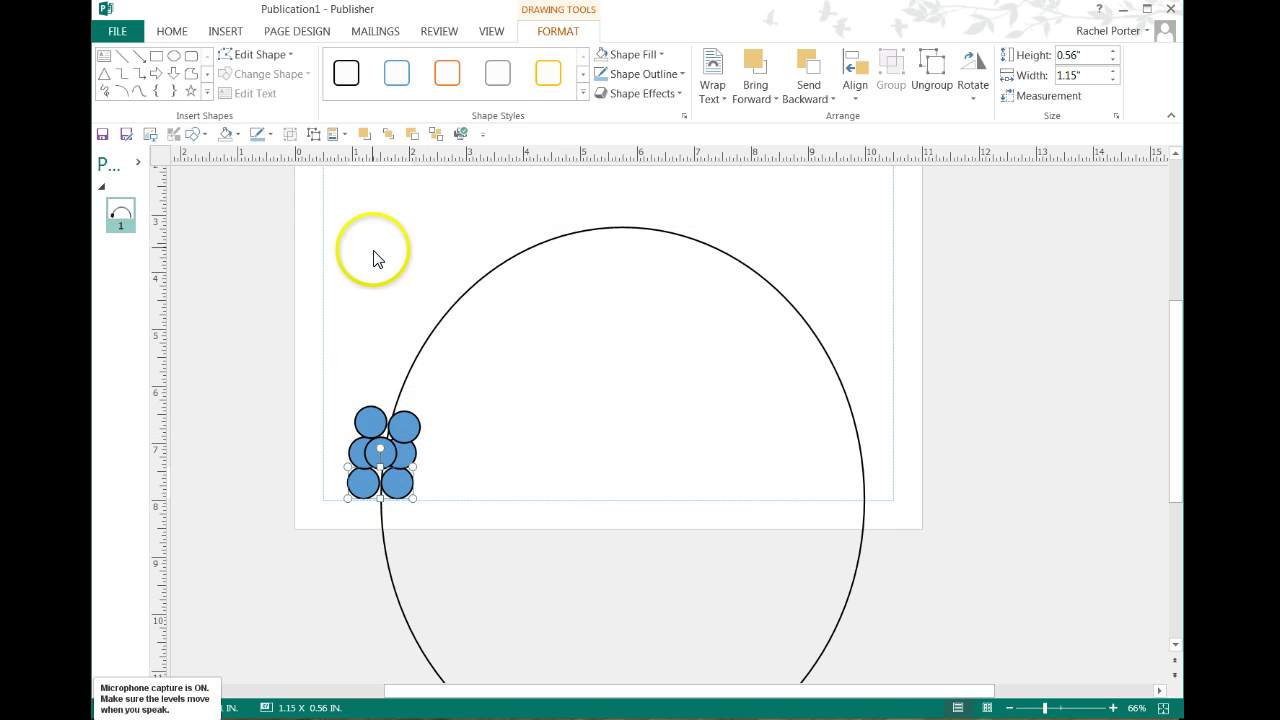
click(390, 135)
click(357, 470)
click(353, 450)
click(400, 451)
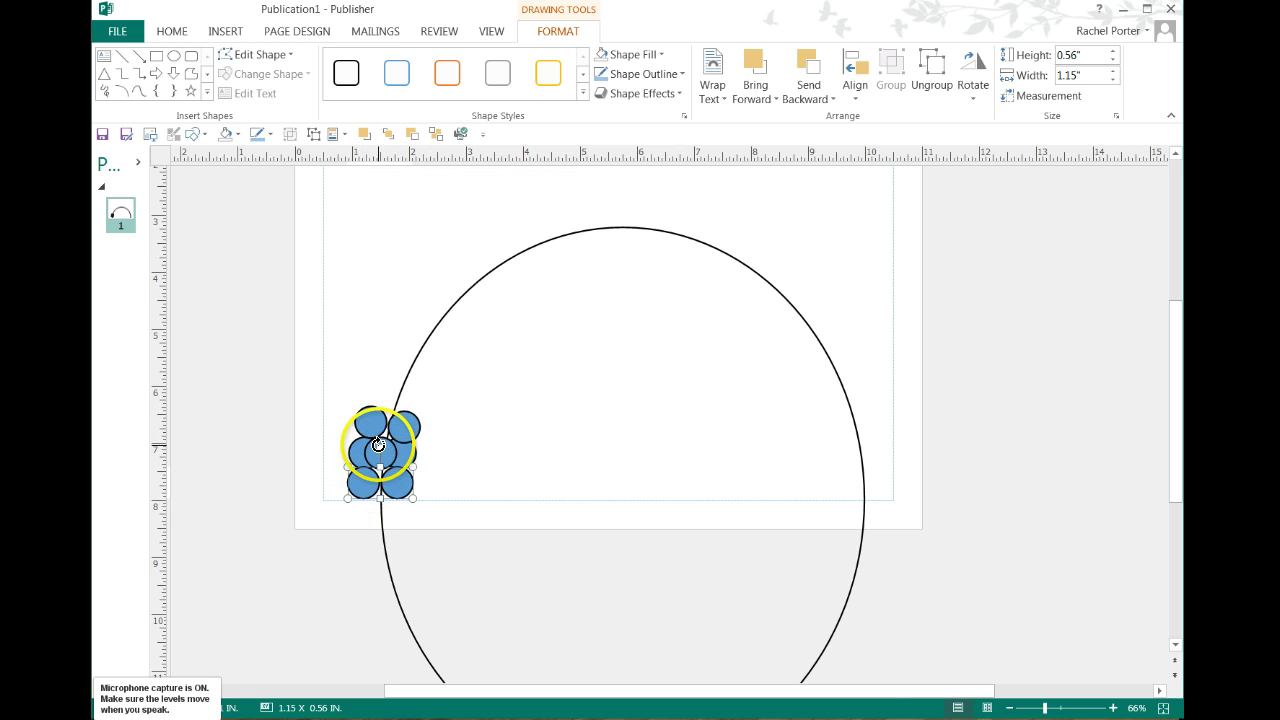
drag(377, 445, 380, 448)
click(376, 425)
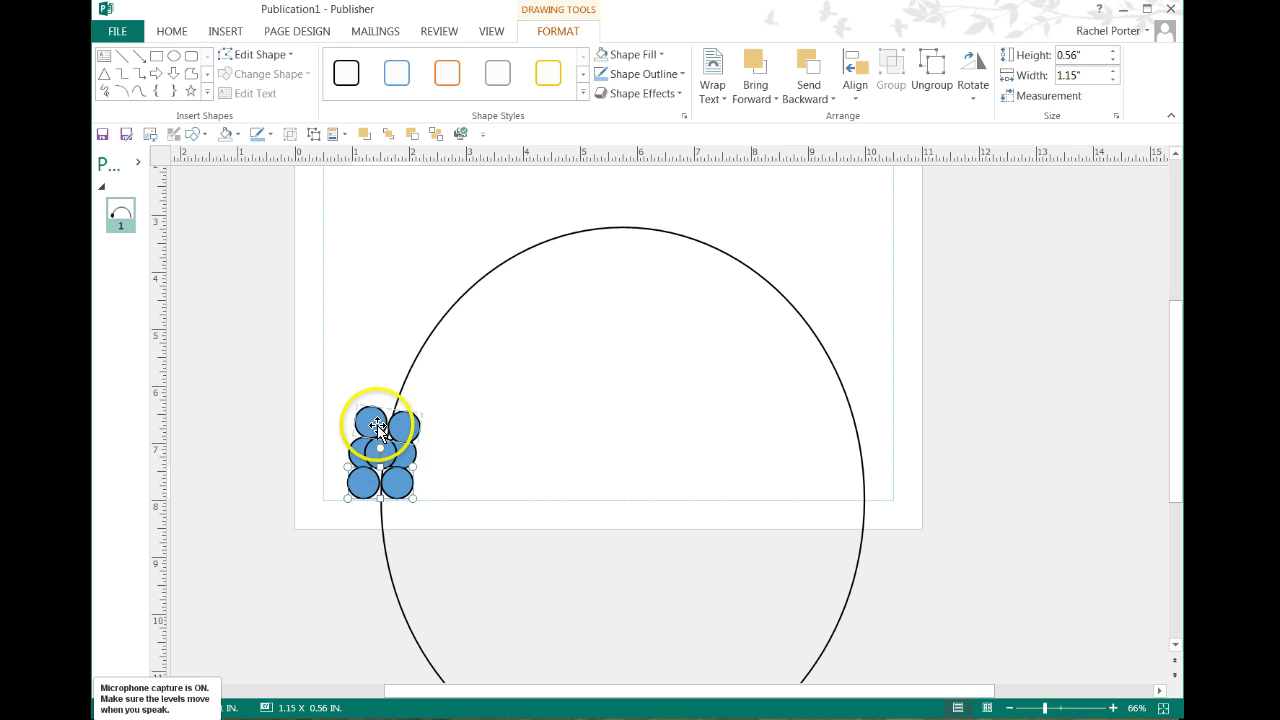
drag(379, 426, 377, 428)
Place a copy of the three-circle row above the upper pair, rotated clockwise to follow the oval
click(371, 571)
click(378, 457)
click(511, 489)
click(429, 455)
drag(393, 458, 396, 406)
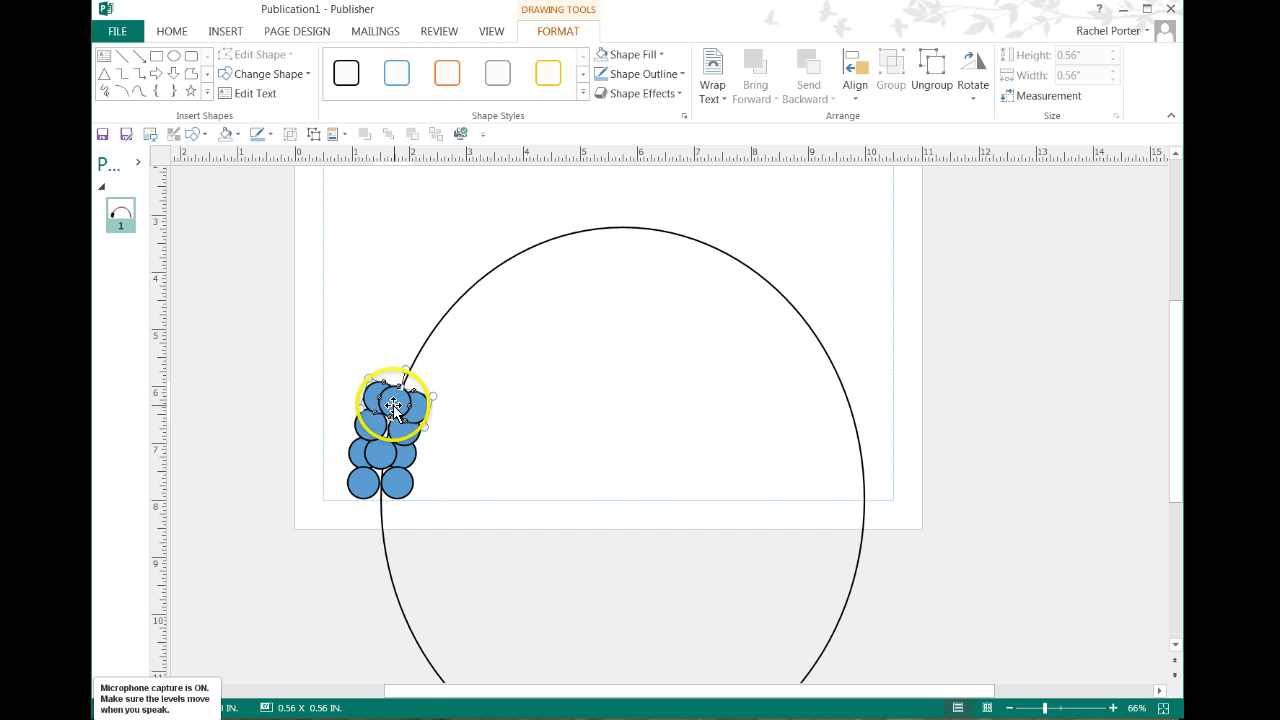
Send the new three-circle cluster behind the pair below it and nudge it slightly up and to the left
click(852, 64)
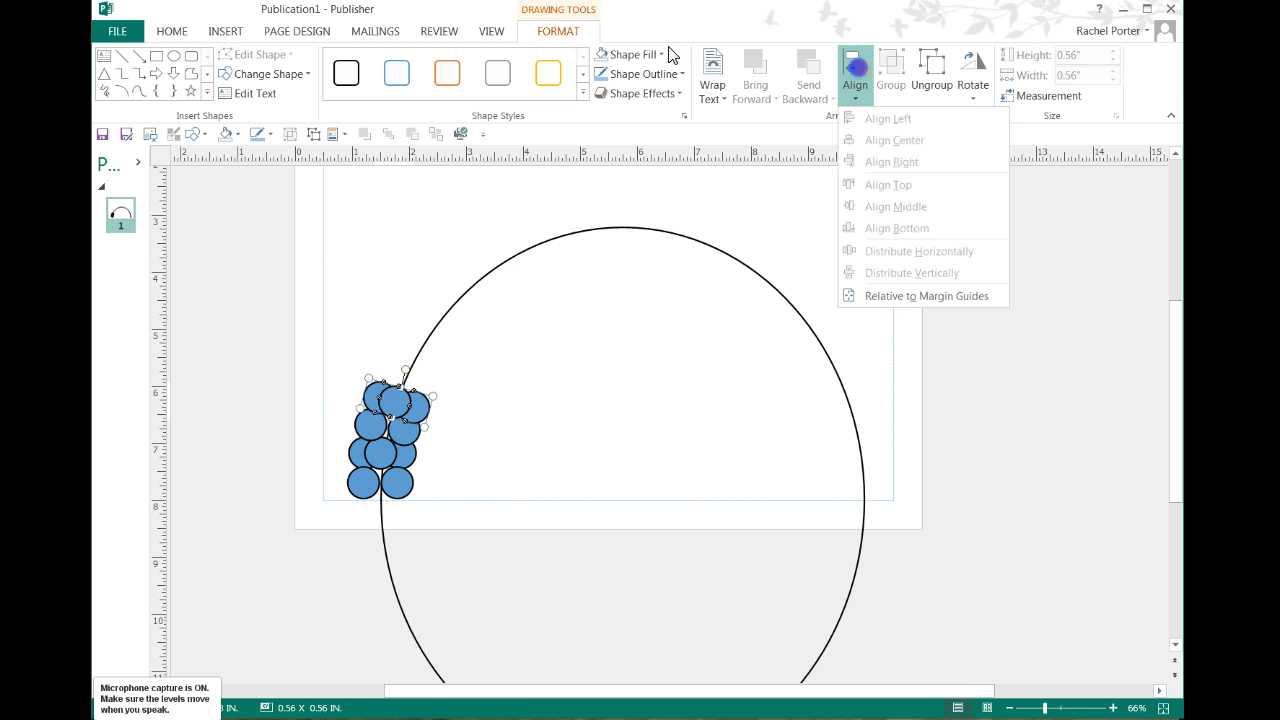
click(320, 368)
shift+click(403, 405)
click(411, 132)
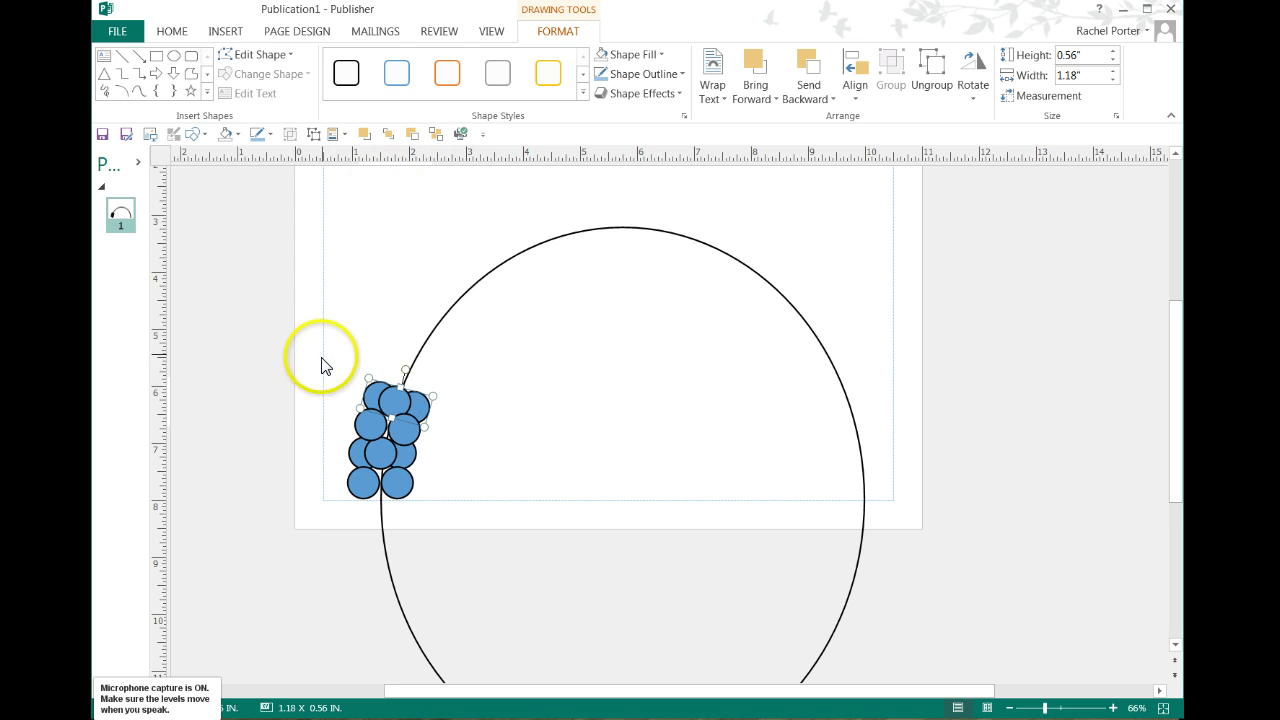
key(Up)
key(Left)
key(Left)
key(Up)
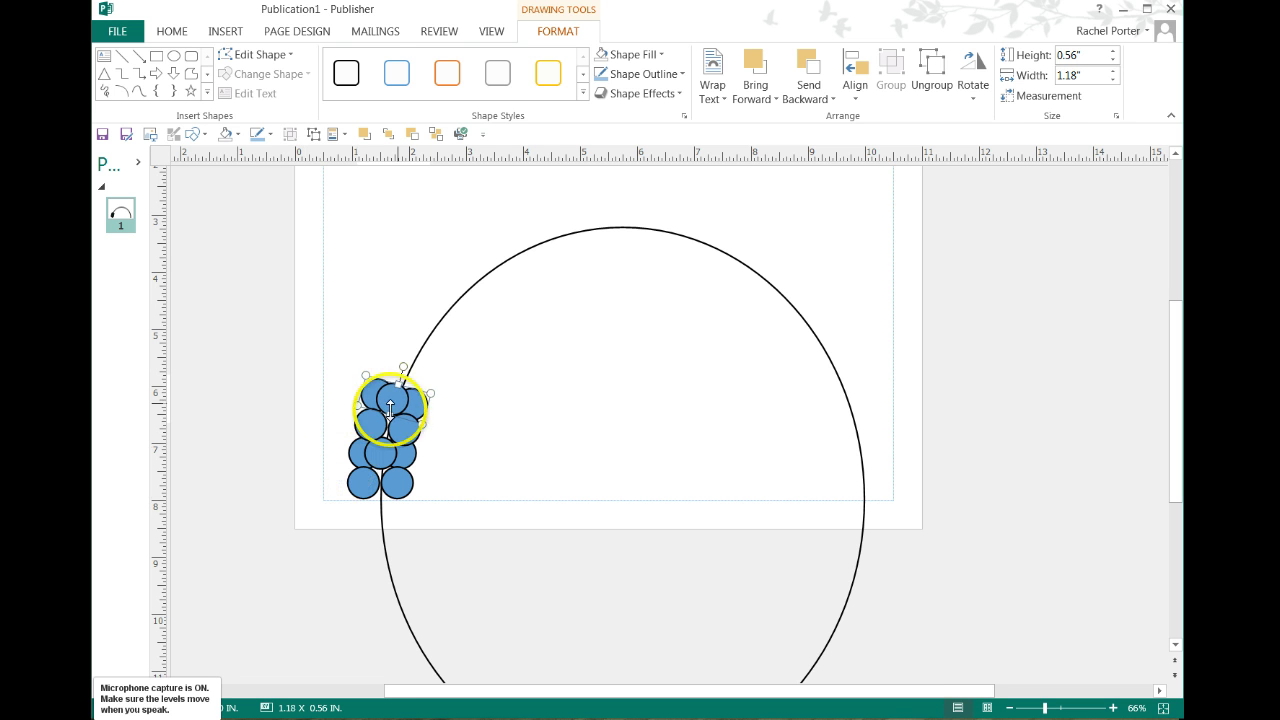
Place a copy of the rotated pair above the upper three-circle cluster and rotate it further clockwise along the oval
click(367, 428)
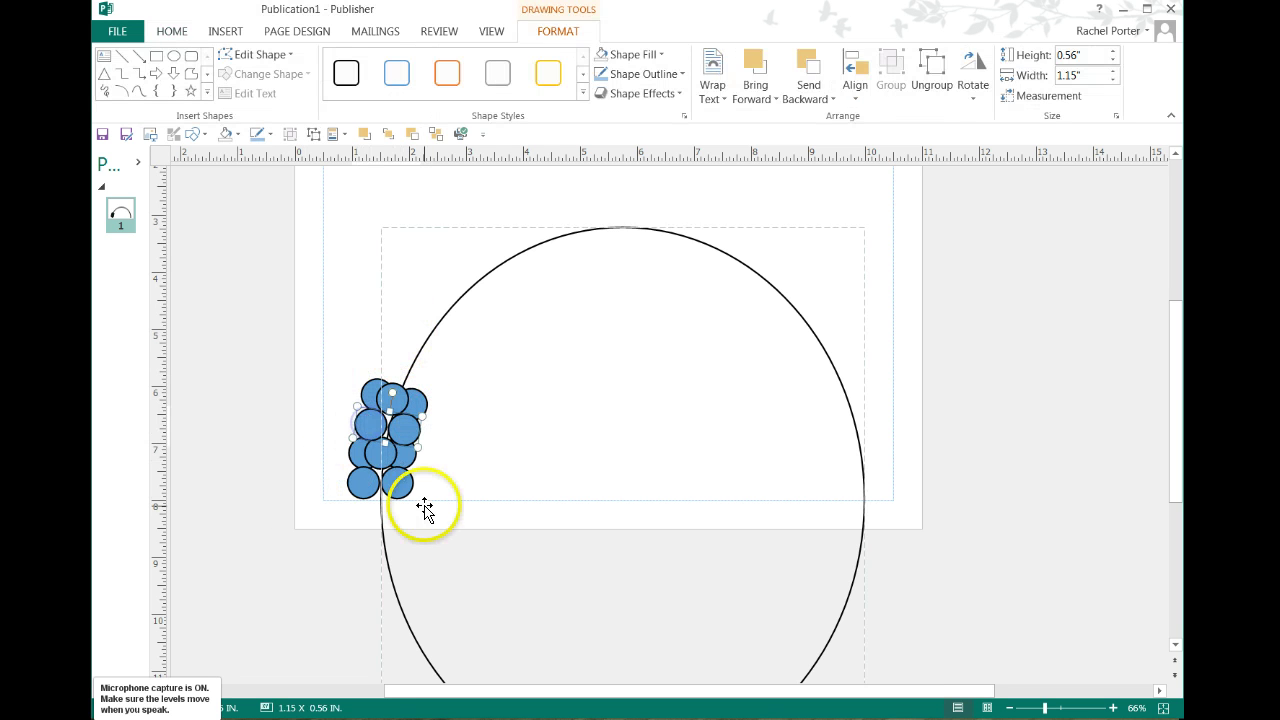
key(ctrl+c)
key(ctrl+v)
drag(388, 436, 392, 399)
mouse_move(401, 352)
mouse_down()
mouse_move(390, 369)
mouse_move(407, 337)
mouse_move(422, 346)
mouse_up()
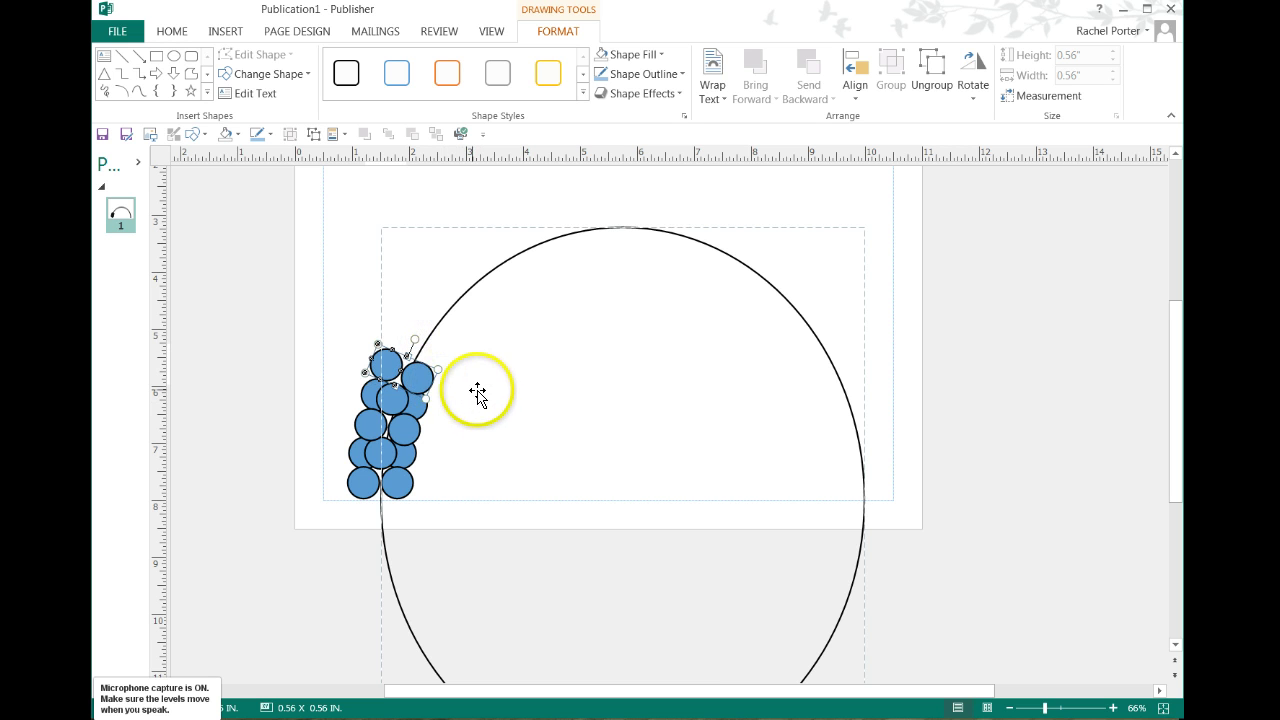
Nudge the new pair slightly right and down so it sits snugly on the three-circle cluster over the oval line
key(Right)
key(Right)
key(Right)
key(Right)
key(Right)
key(Right)
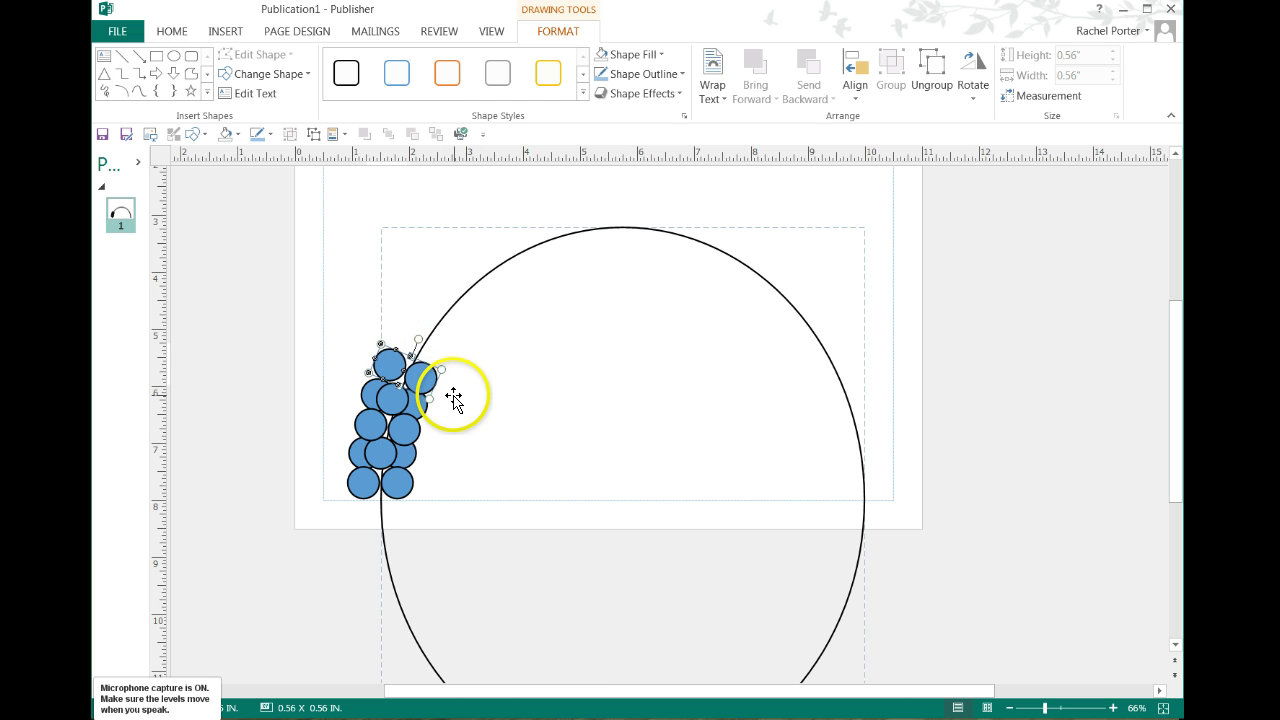
key(Down)
key(Down)
key(Down)
key(Left)
key(Left)
key(Left)
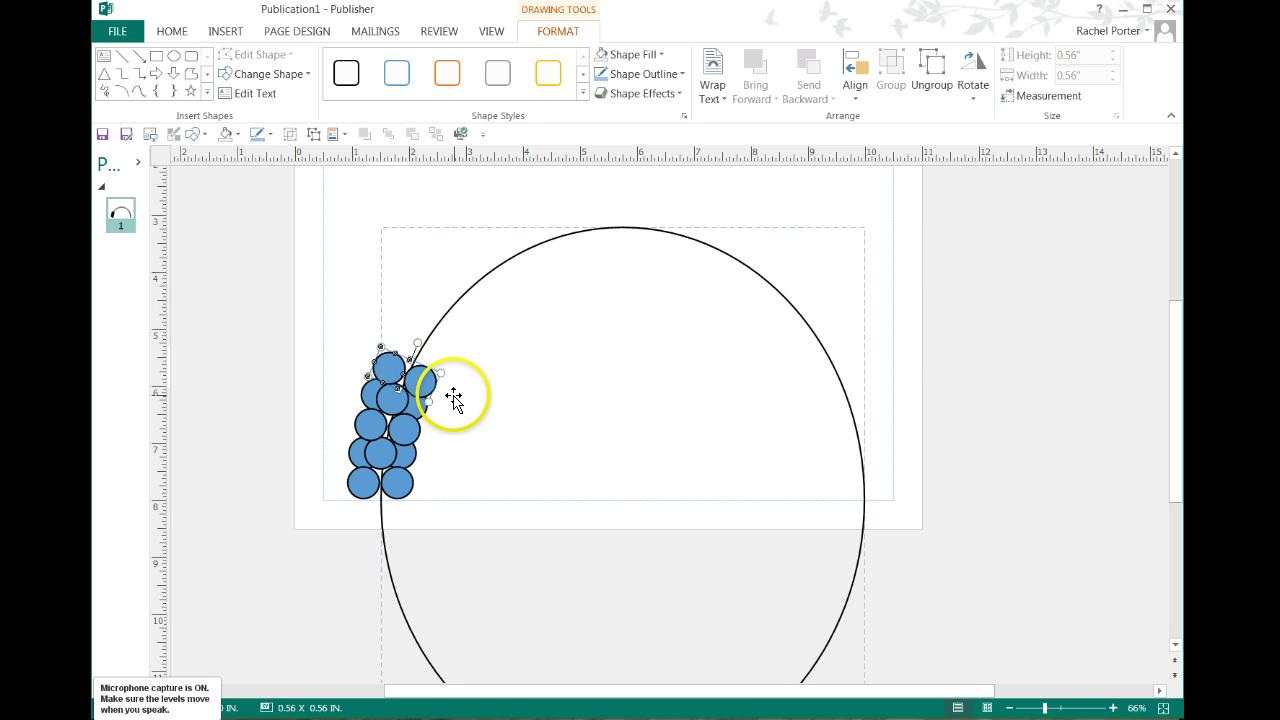
click(386, 314)
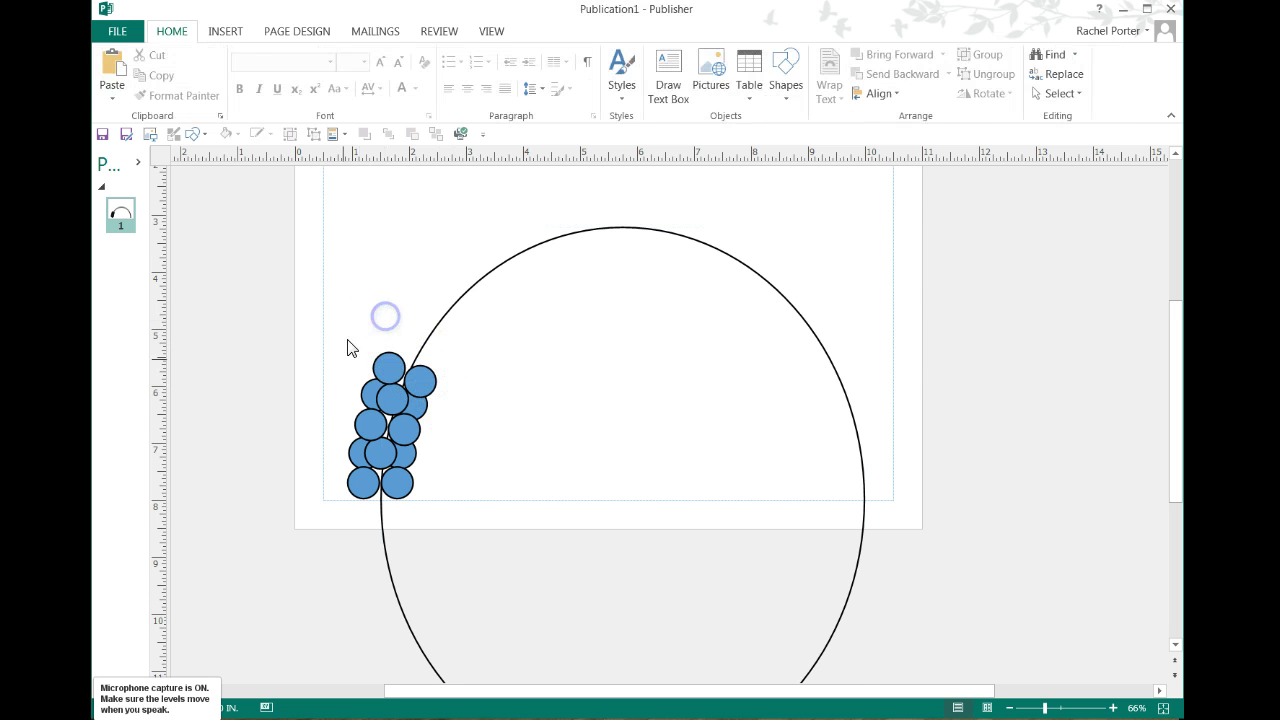
Continue the arch up the oval with rotated copies: a three-circle cluster, a pair, and another three-circle cluster
click(418, 402)
drag(401, 397, 432, 465)
click(414, 379)
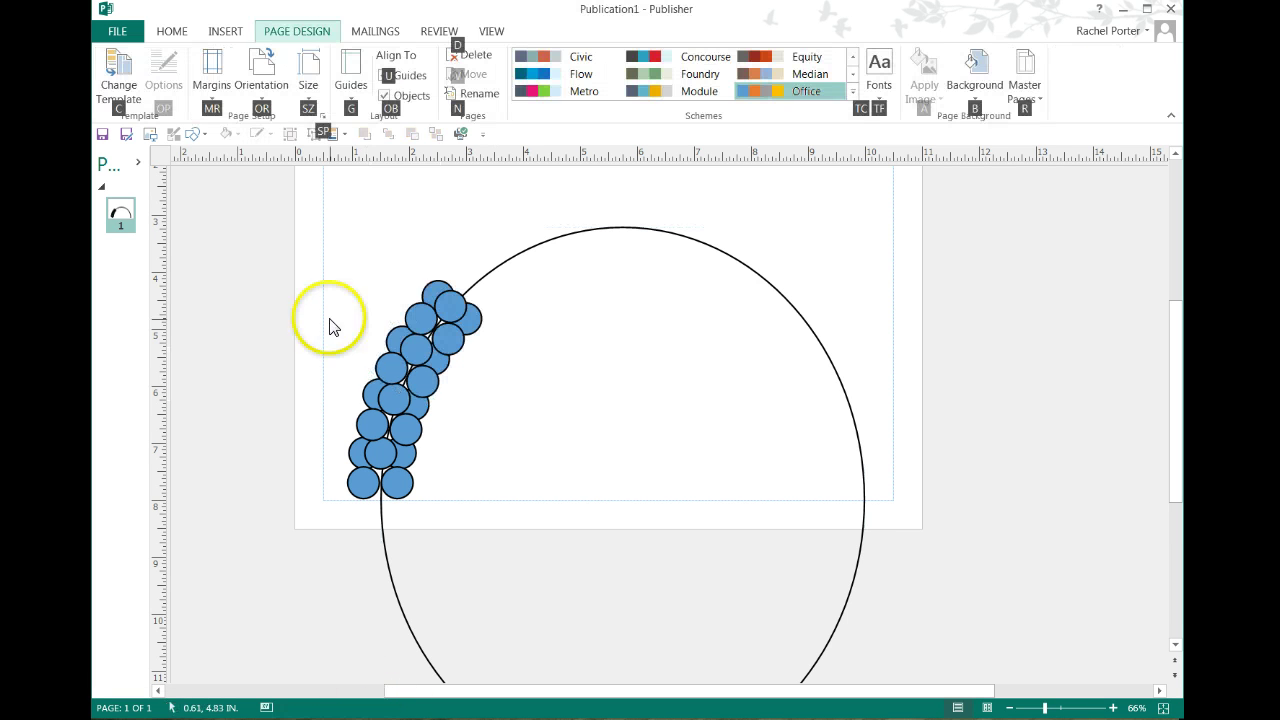
Add a copy of the topmost pair at the arch's end, rotate it clockwise along the oval, and nudge it to about 2.47, 3.66 in
click(420, 315)
key(ctrl+v)
drag(422, 321, 452, 275)
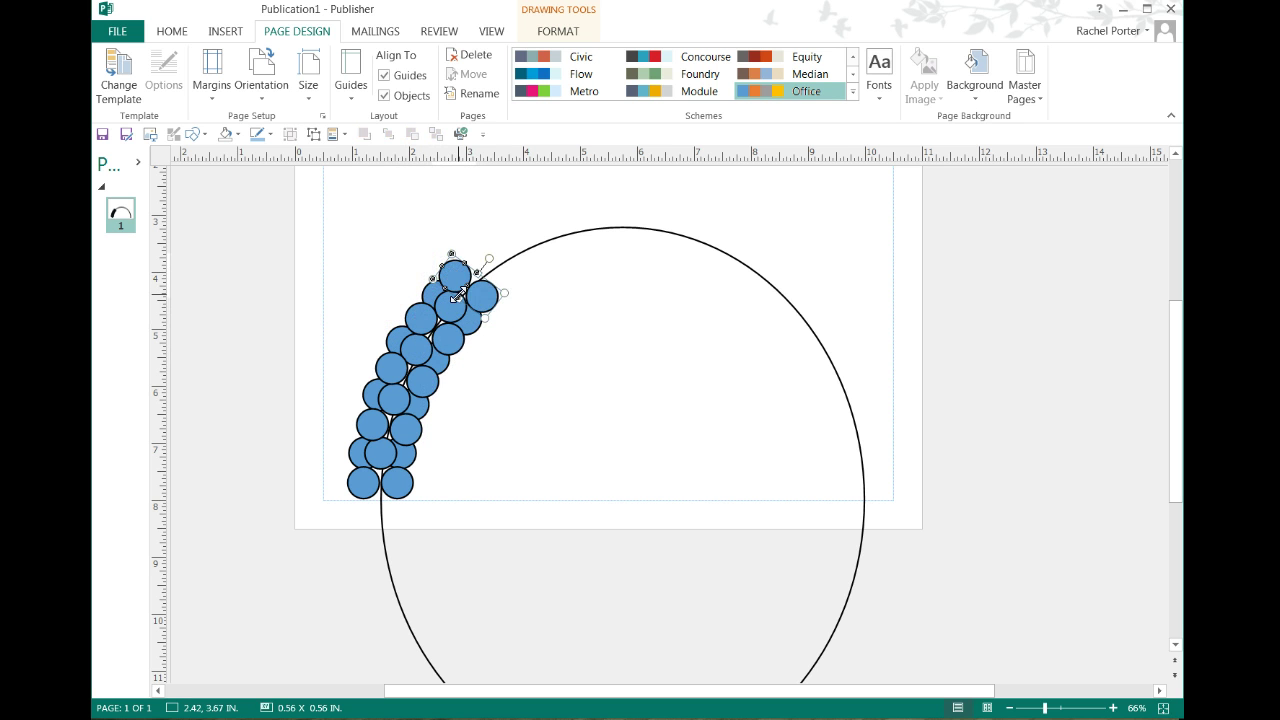
click(472, 285)
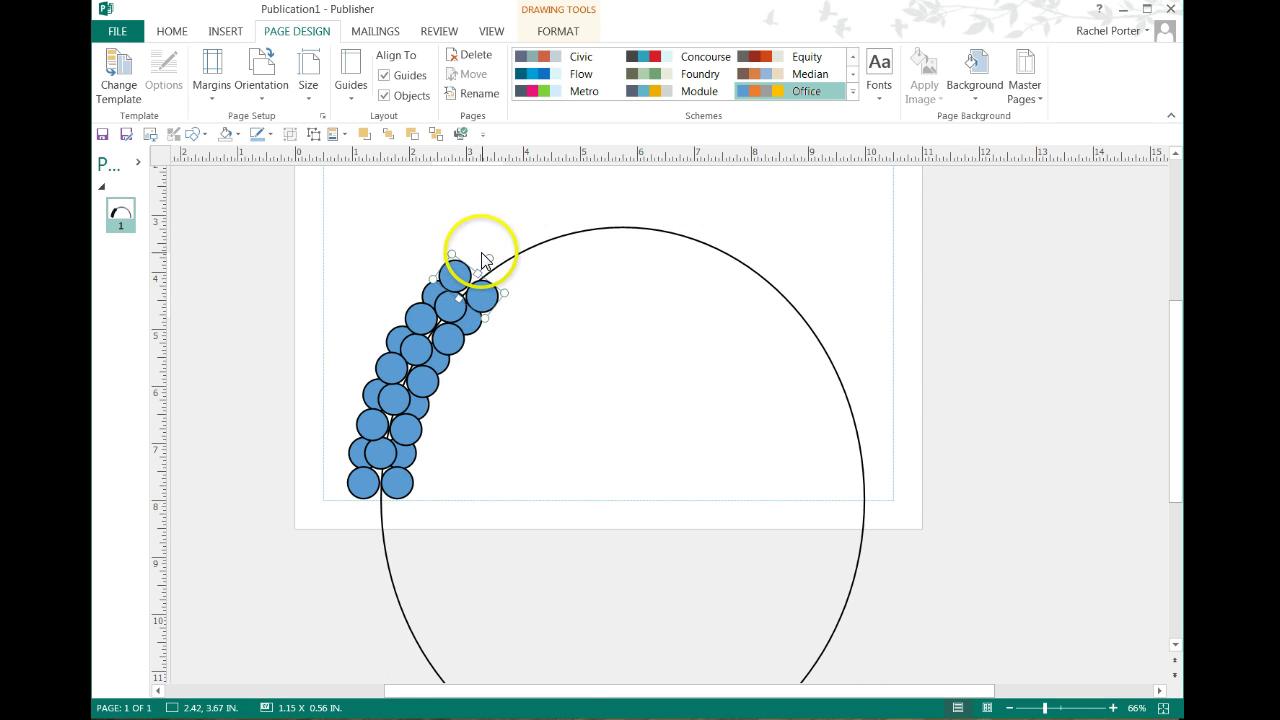
drag(486, 257, 492, 257)
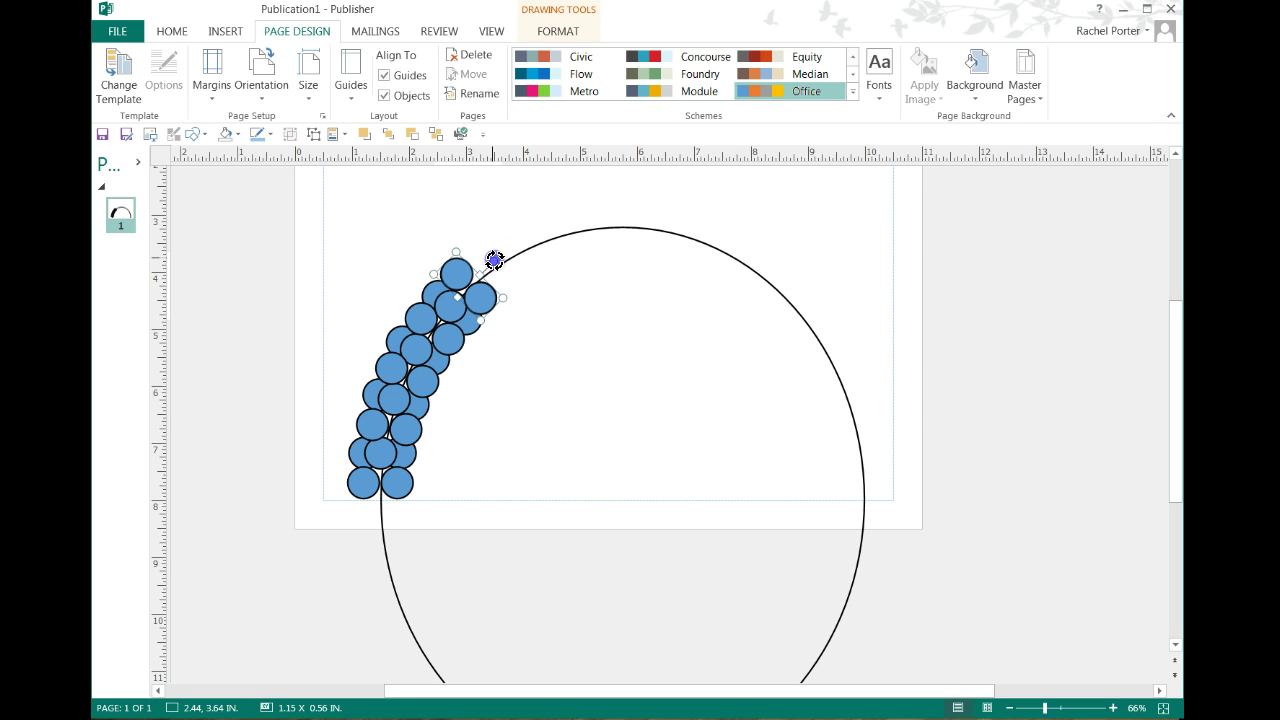
drag(471, 285, 487, 298)
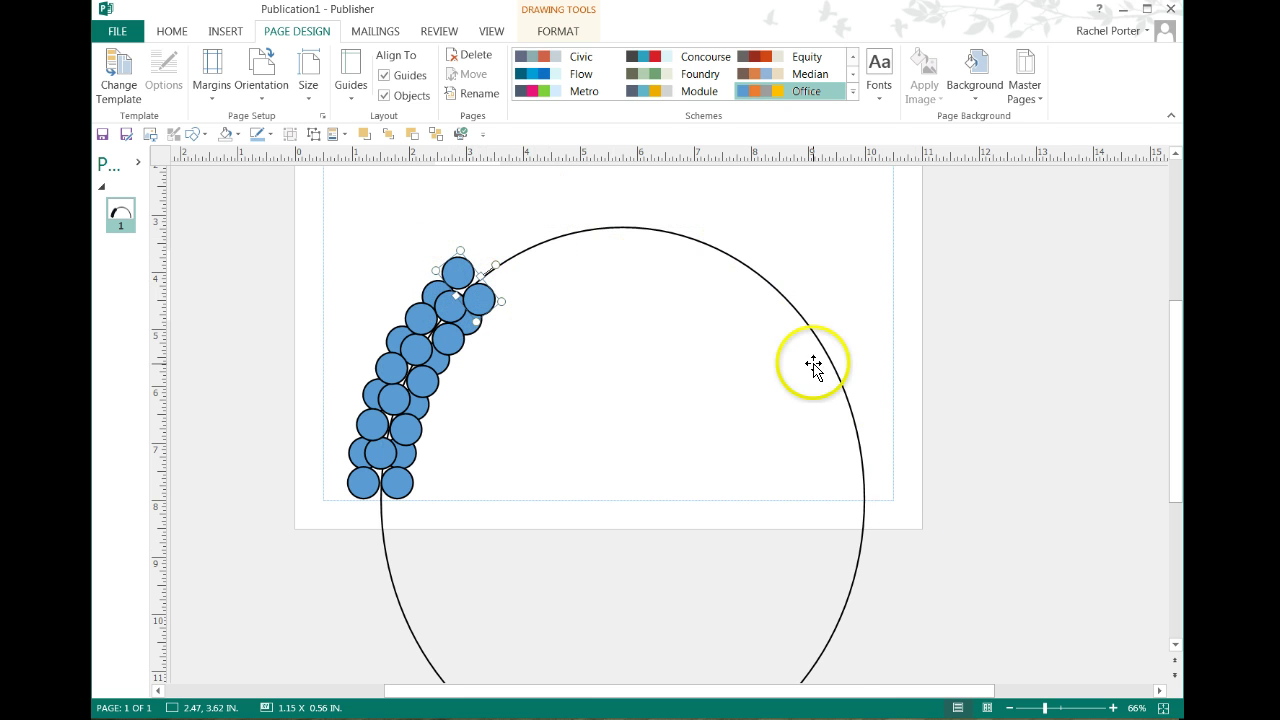
key(alt+Down)
key(alt+Down)
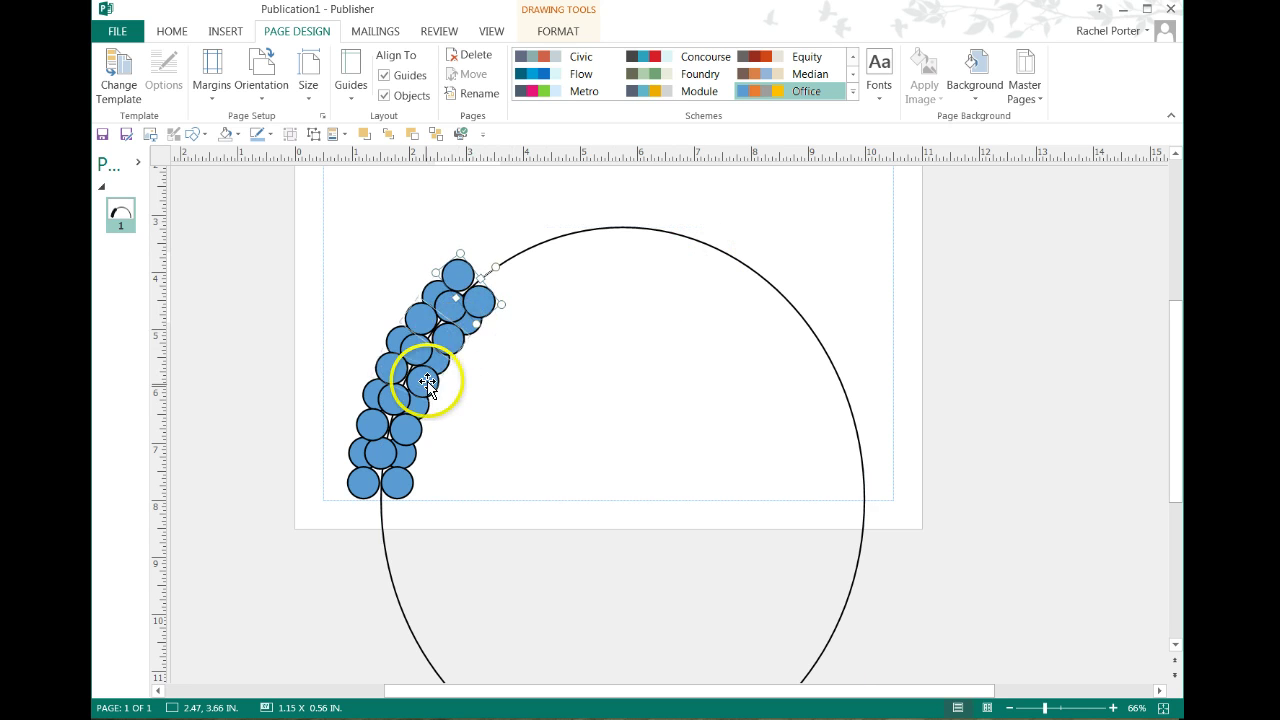
Add a copy of the topmost three-circle cluster beyond the last pair, positioned along the oval at about 2.88, 3.33 in
click(445, 302)
key(ctrl+c)
key(ctrl+v)
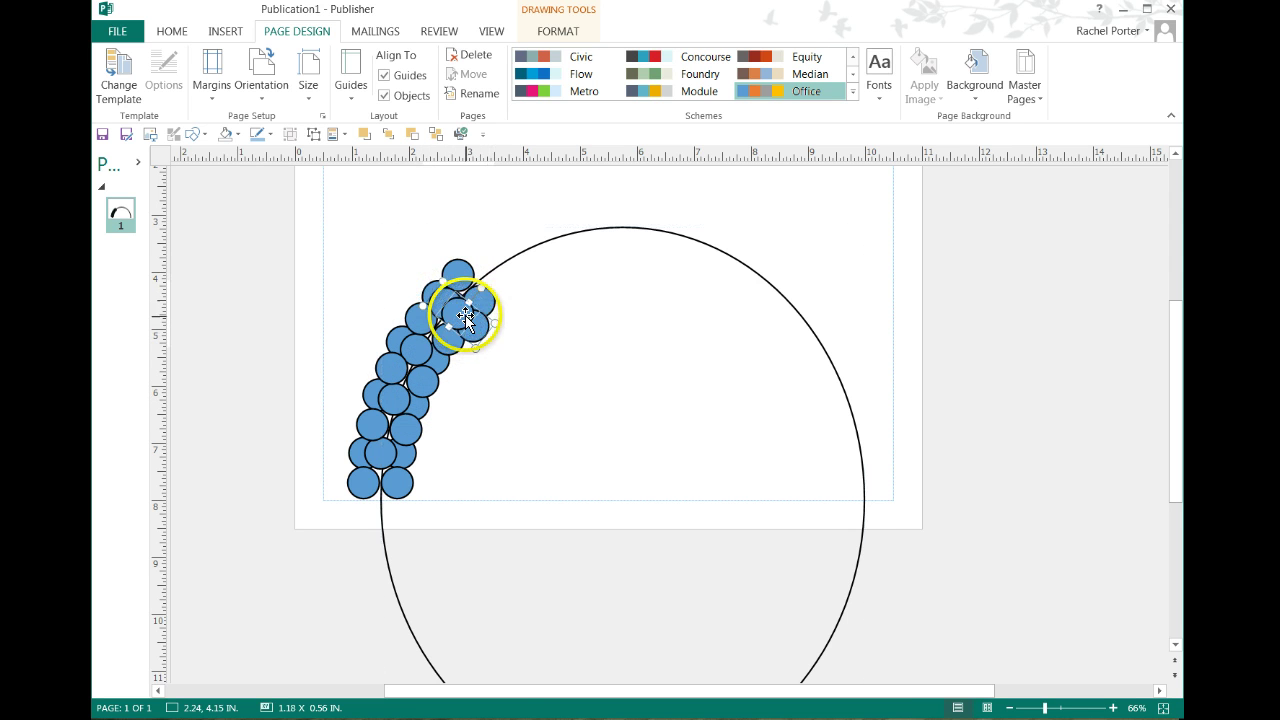
drag(458, 307, 499, 277)
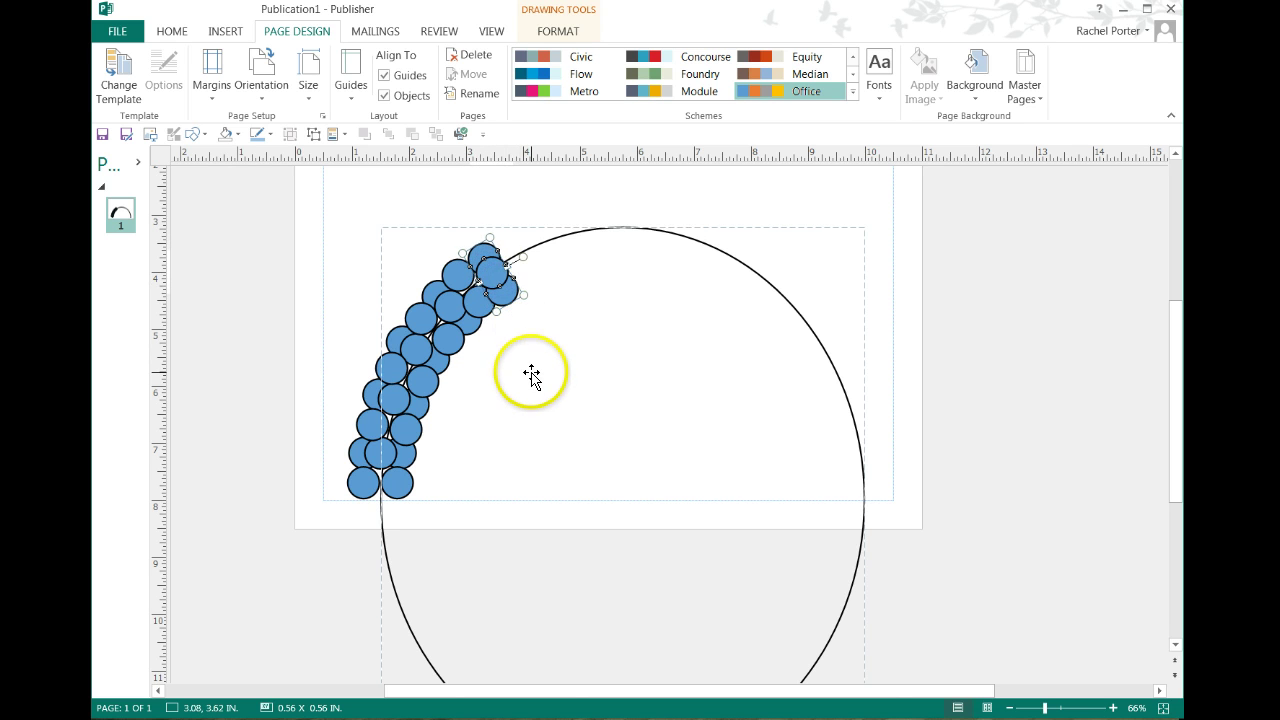
key(Up)
key(Up)
key(Left)
key(Left)
key(Left)
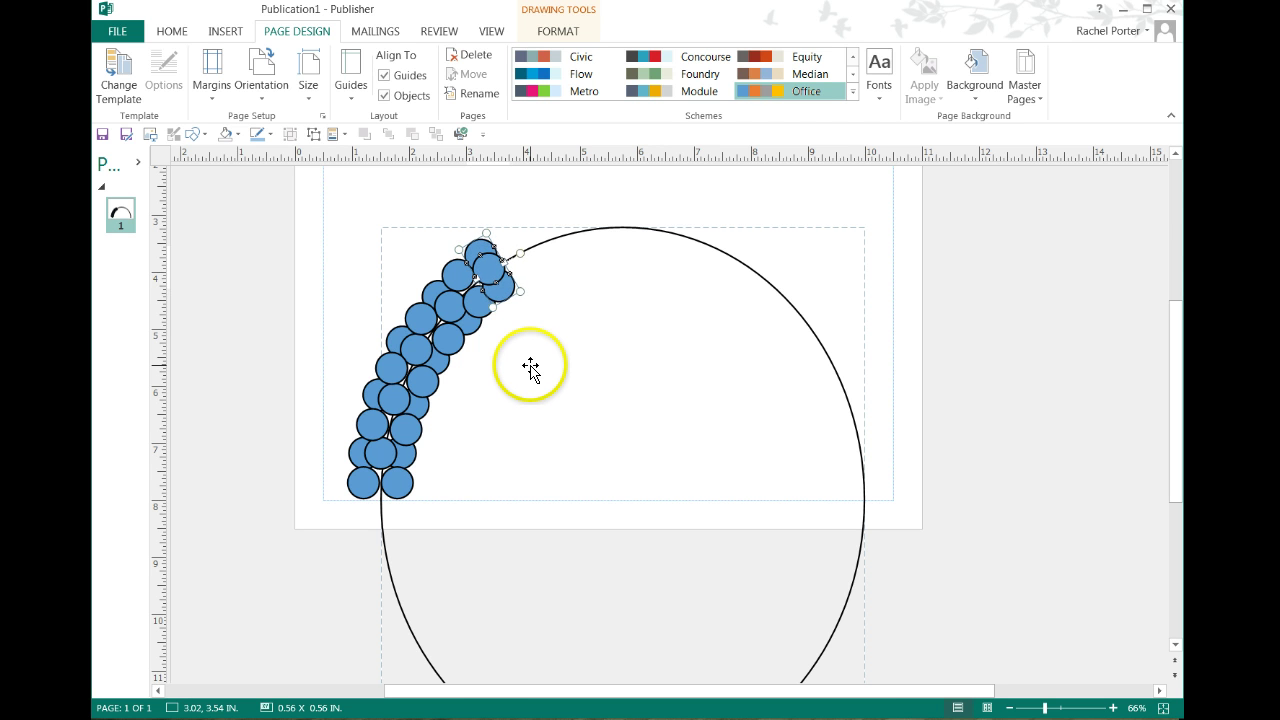
click(529, 369)
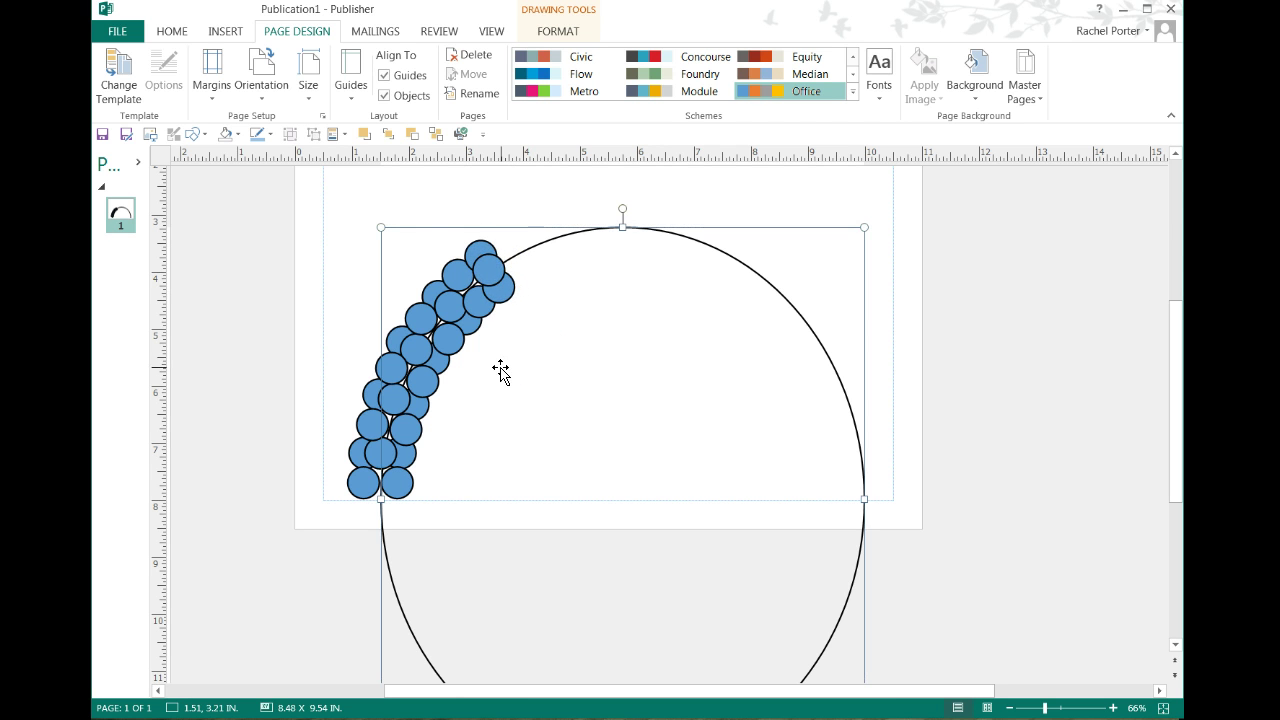
Adjust the stacking order so the last pair lies in front of the newest three-circle cluster
click(491, 273)
click(383, 134)
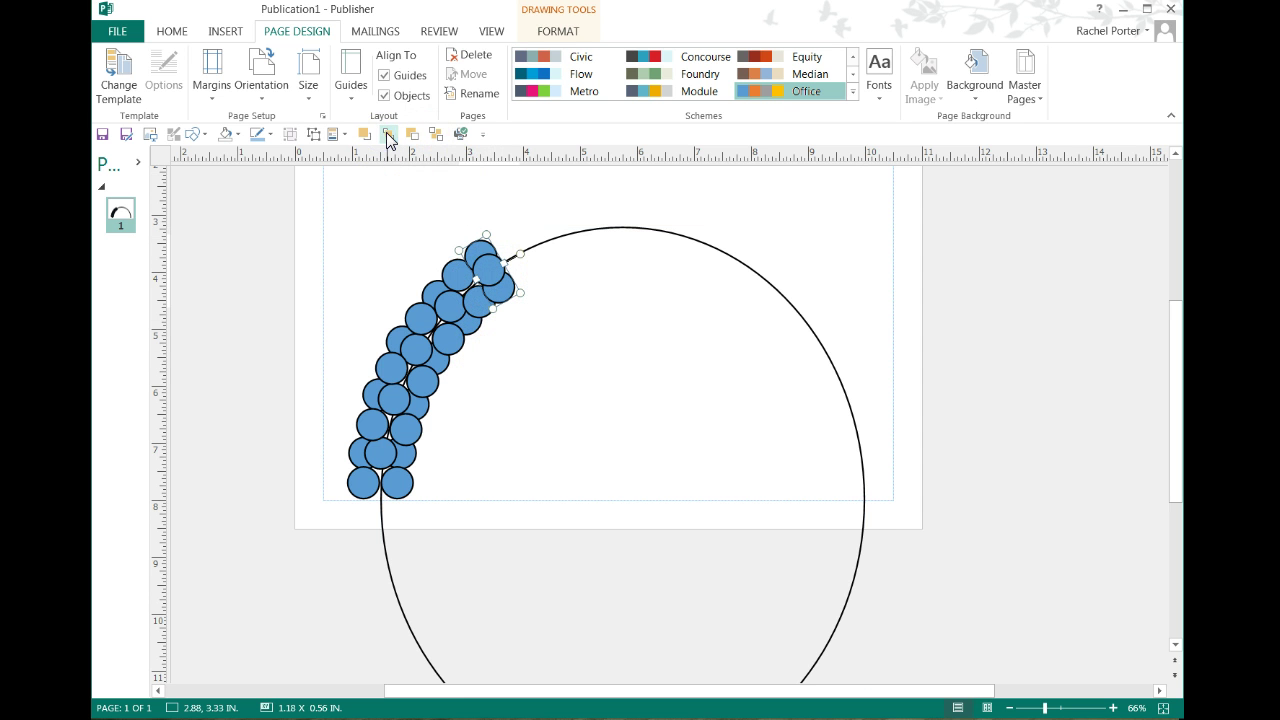
click(468, 296)
click(386, 134)
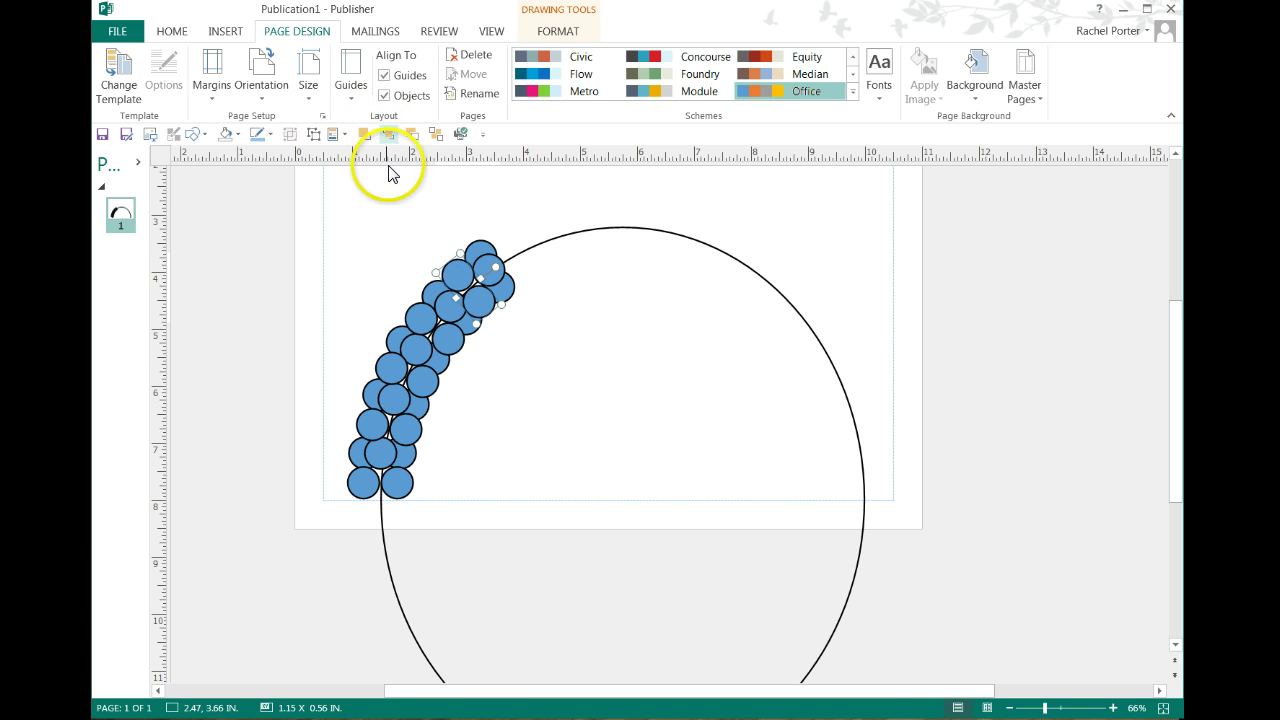
Add a copy of the last pair beyond the newest three-circle cluster and nudge it down onto the oval line
drag(418, 330, 451, 271)
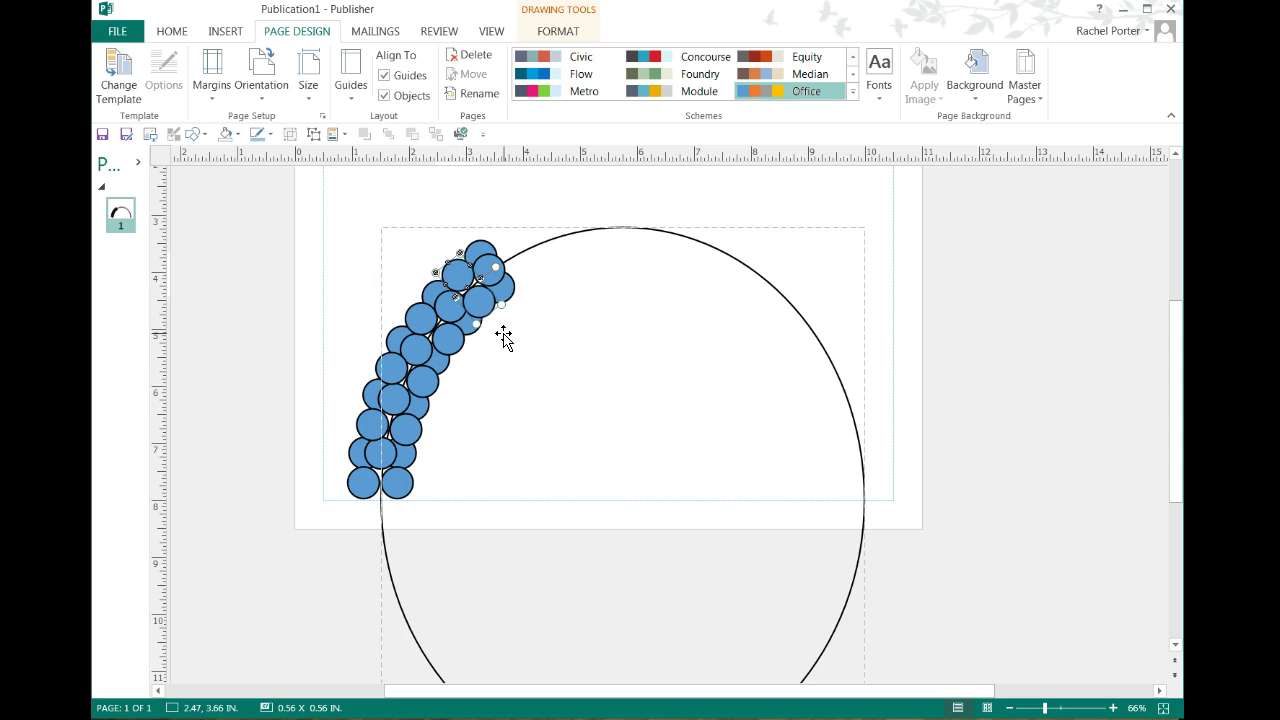
key(ctrl+v)
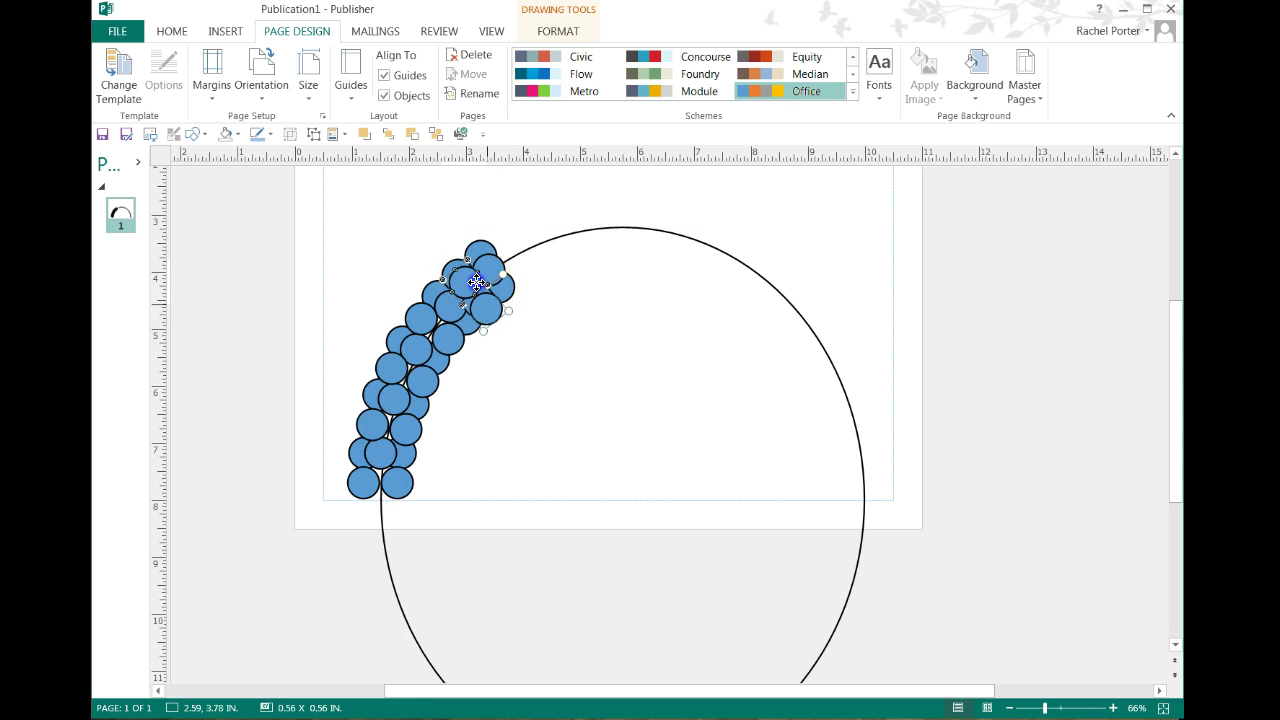
drag(492, 278, 510, 233)
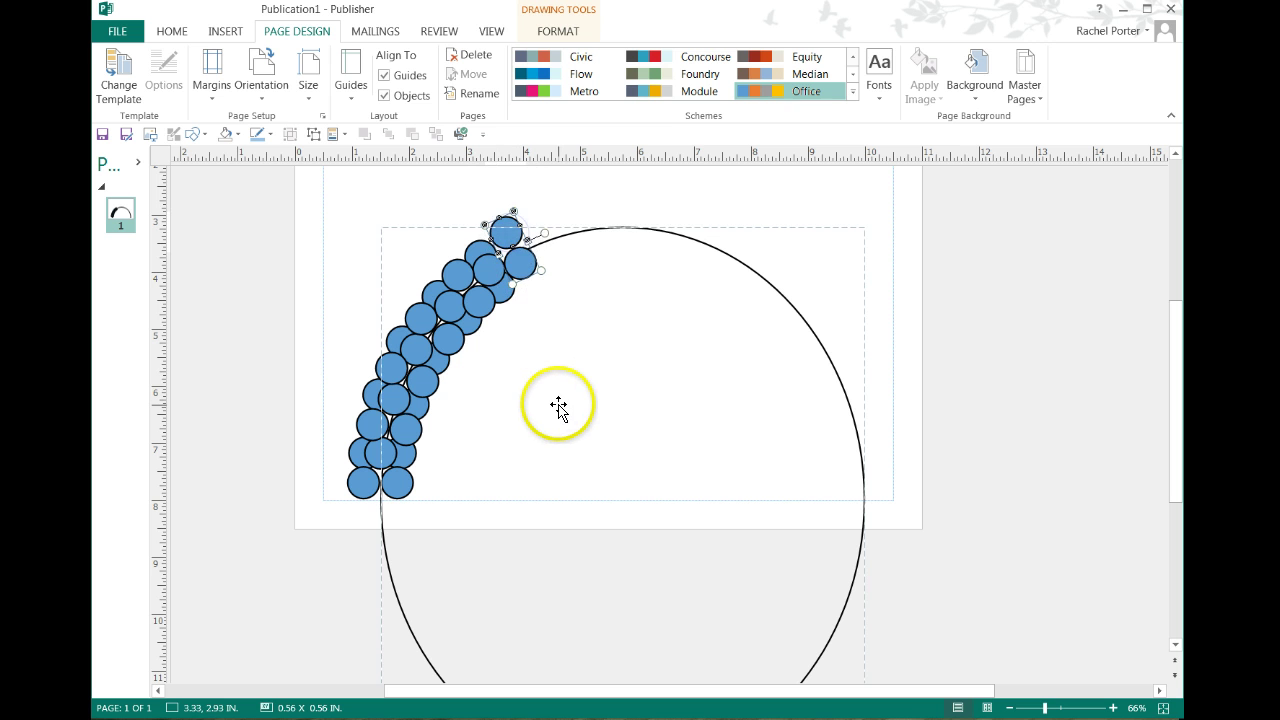
key(Down)
key(Down)
key(Down)
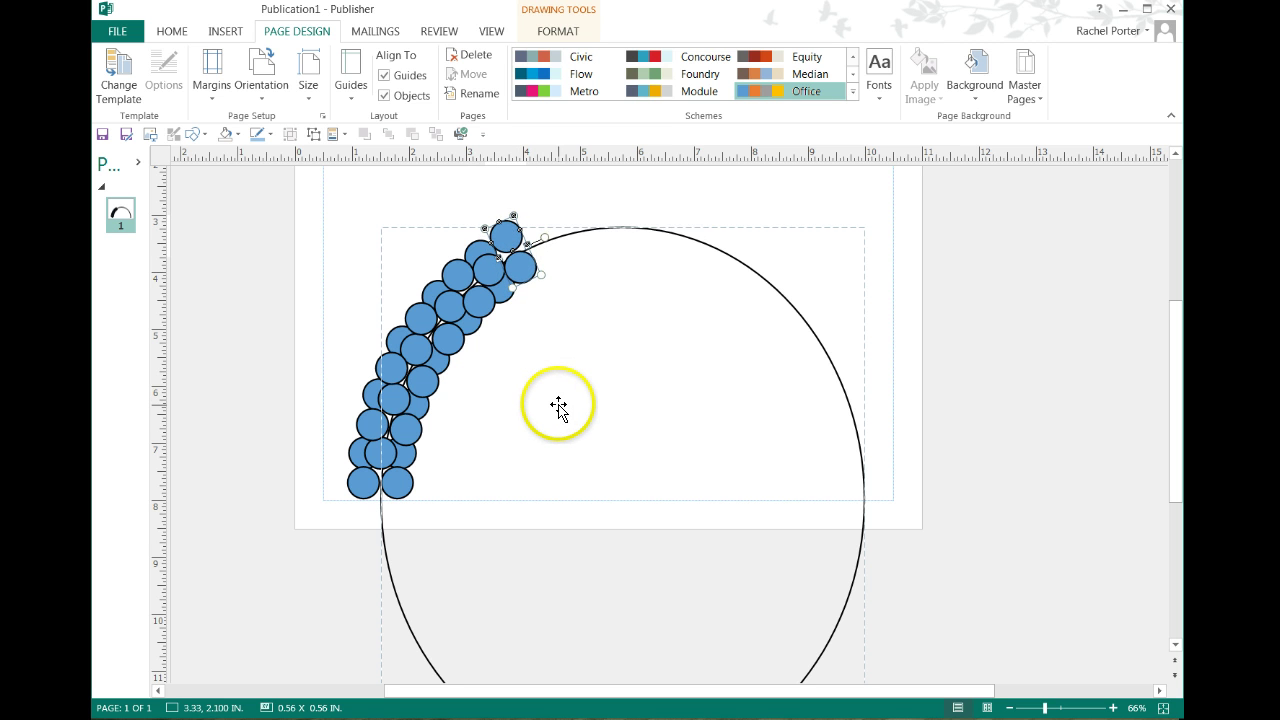
key(Down)
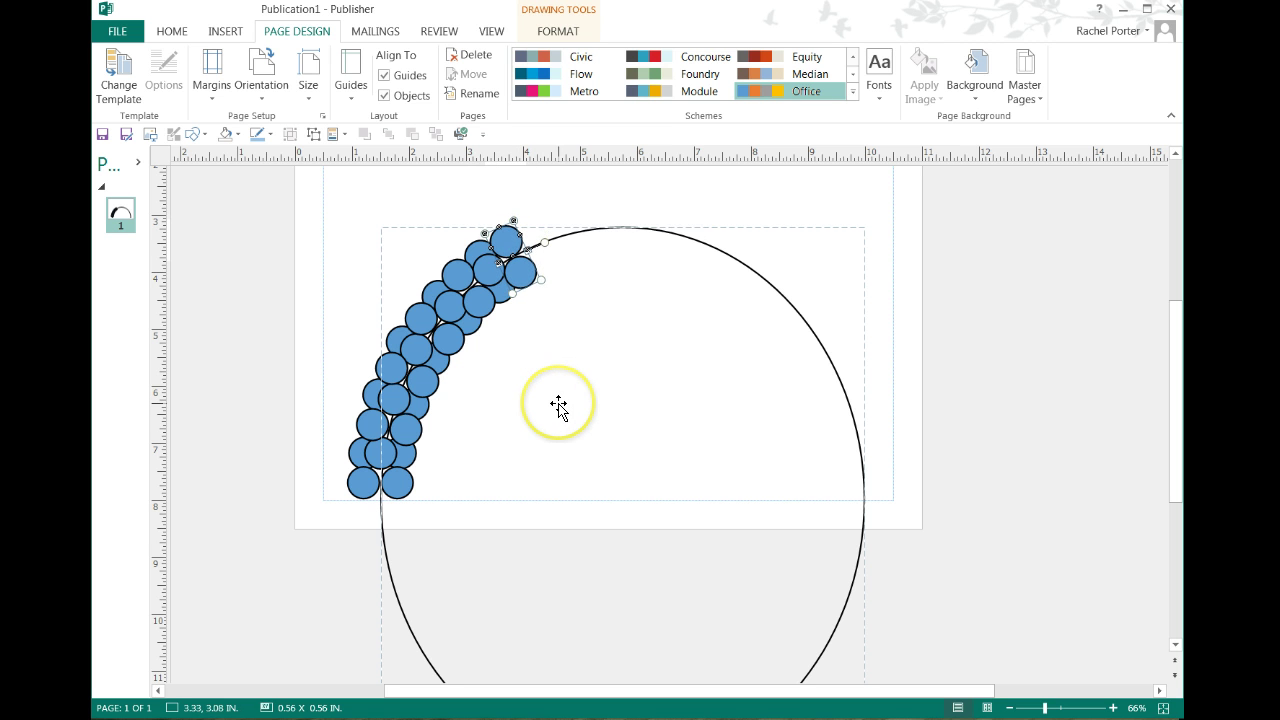
Add a copy of the last three-circle cluster beyond the newest pair and nudge it into line along the oval
click(502, 293)
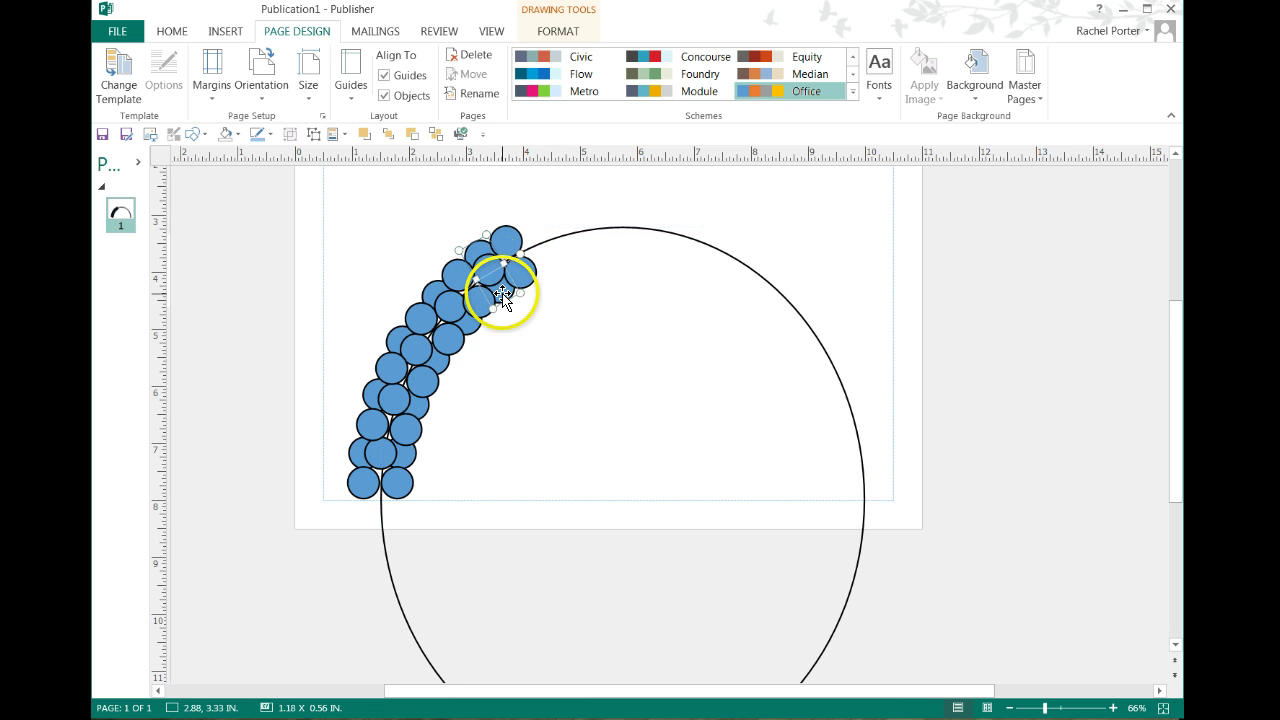
drag(502, 293, 533, 246)
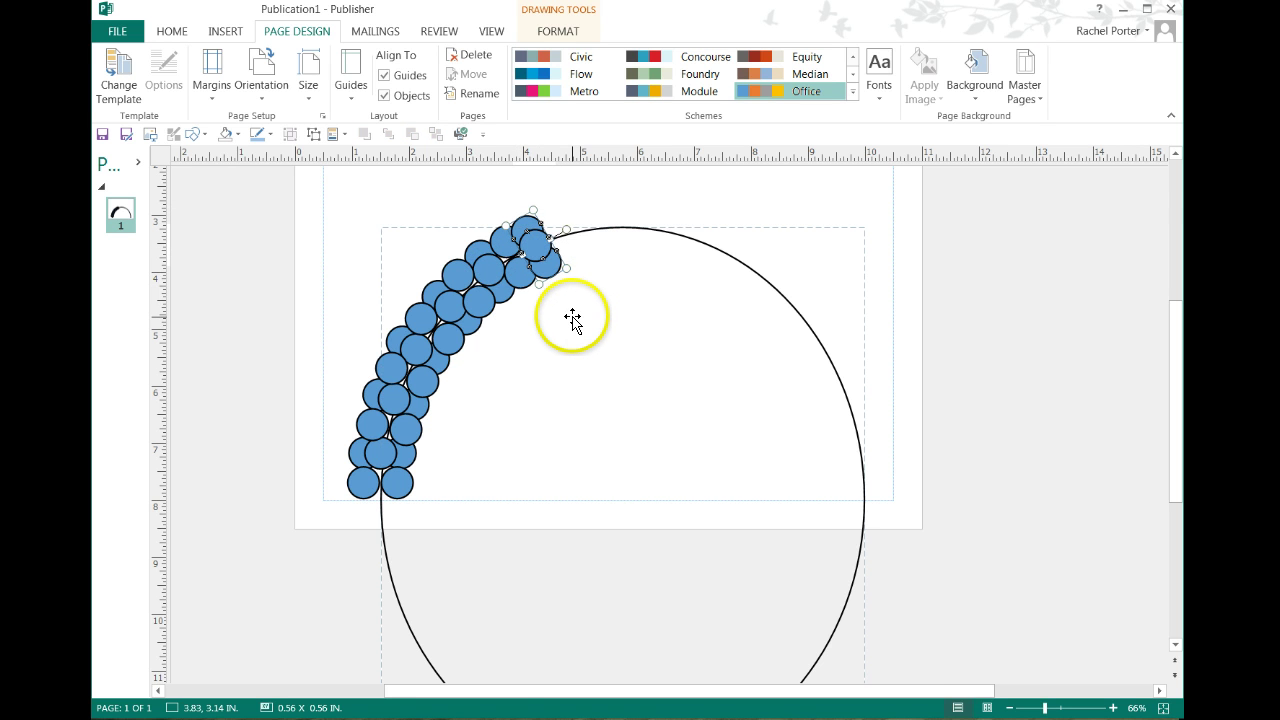
key(Right)
key(Right)
key(Up)
key(Up)
key(Up)
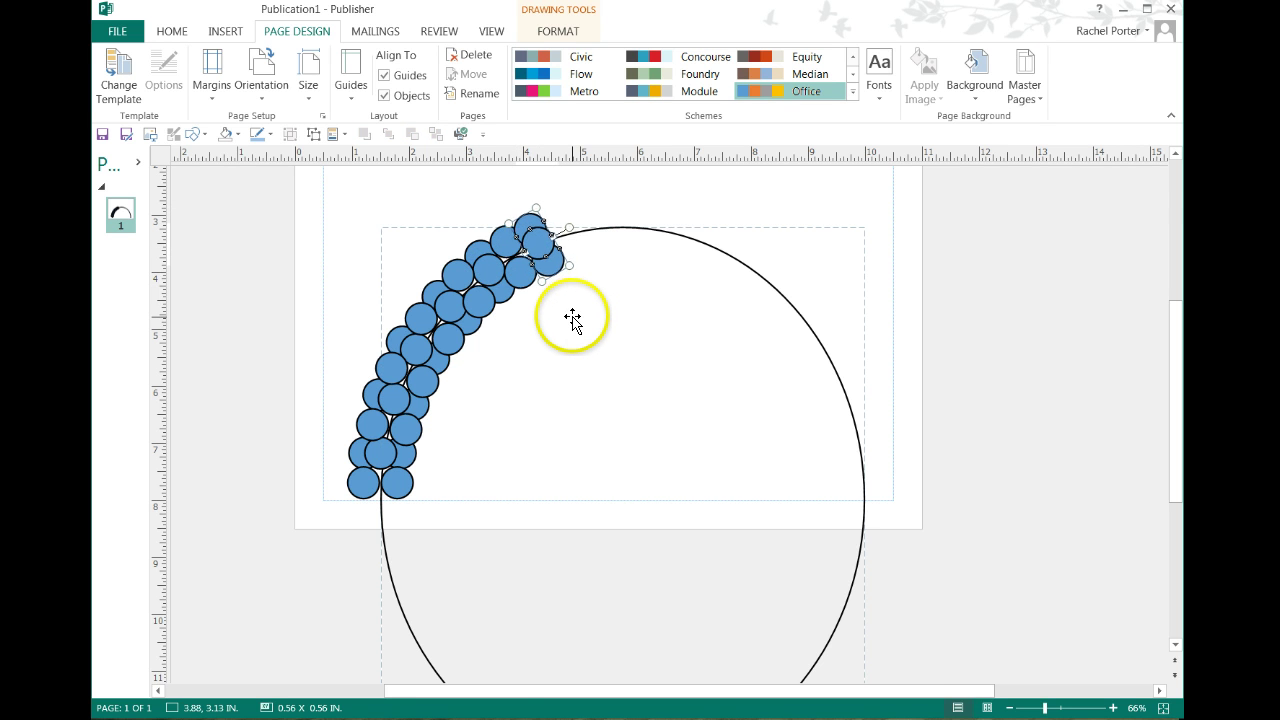
key(alt+Left)
key(alt+Left)
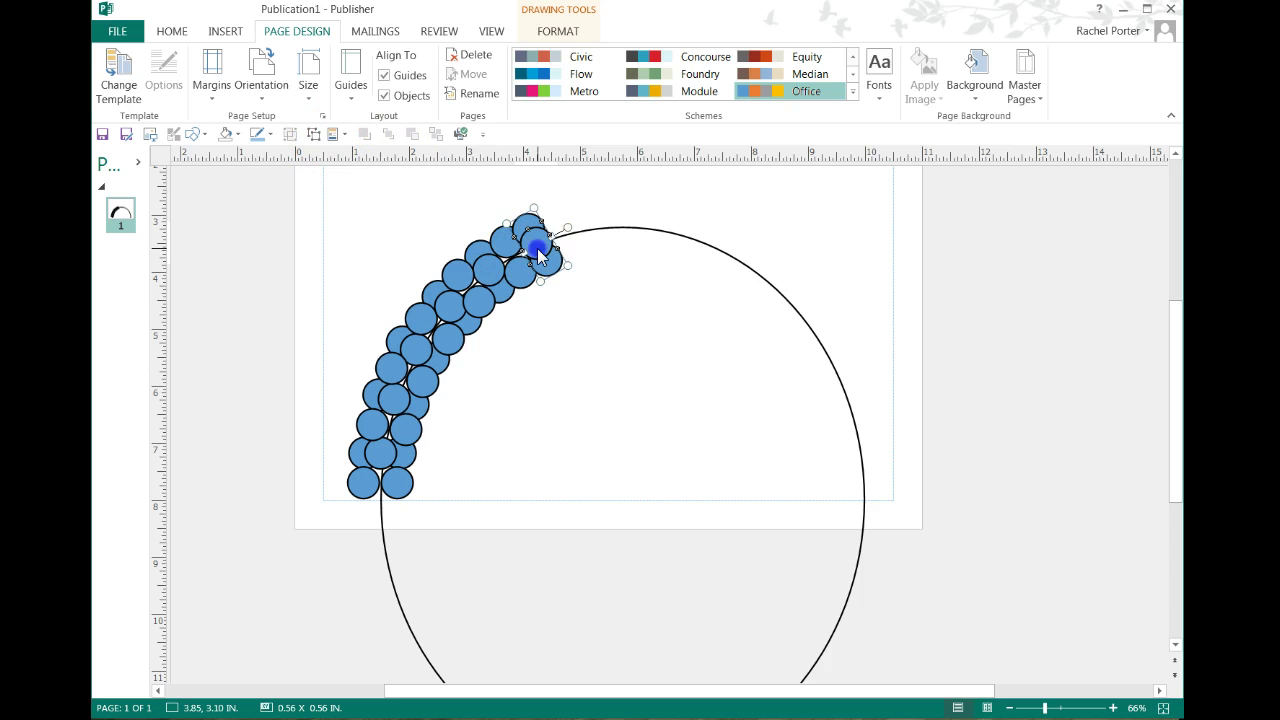
Send the newest three-circle cluster behind the last pair of circles
click(603, 196)
click(529, 230)
click(412, 134)
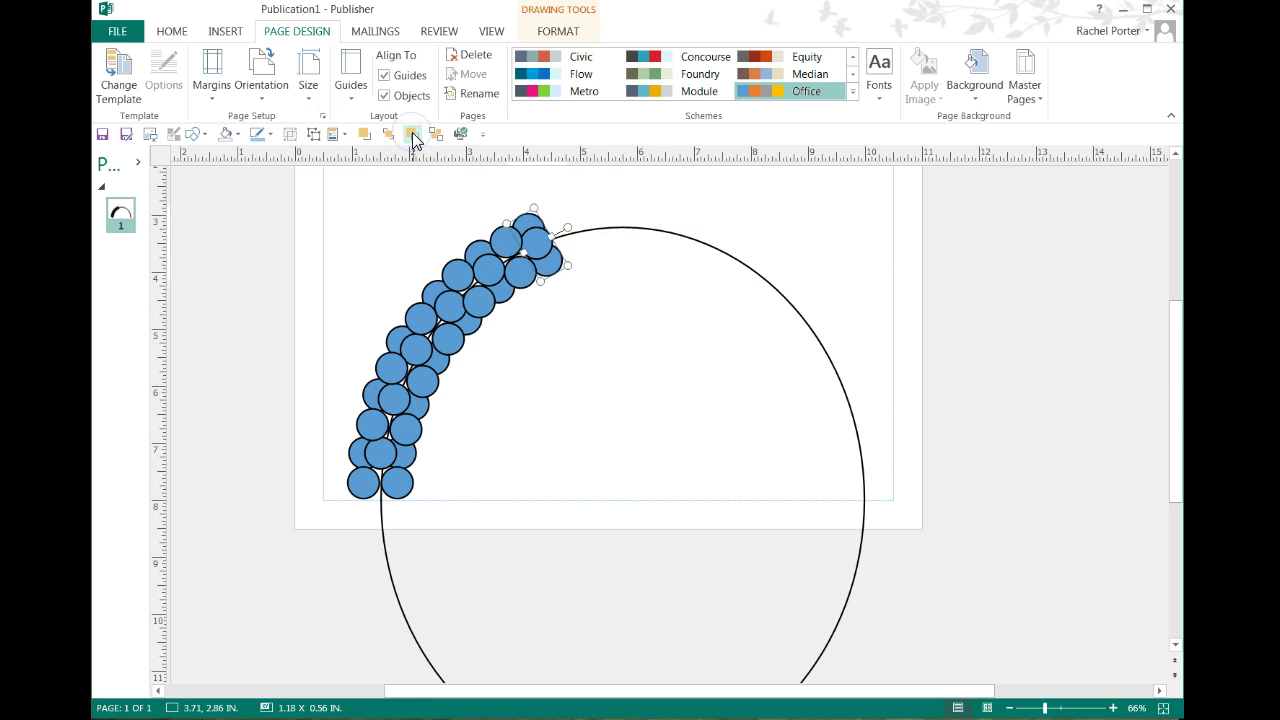
Add a copy of the last pair beyond the newest three-circle cluster, rotate it to follow the oval, and nudge it down onto the line
click(494, 238)
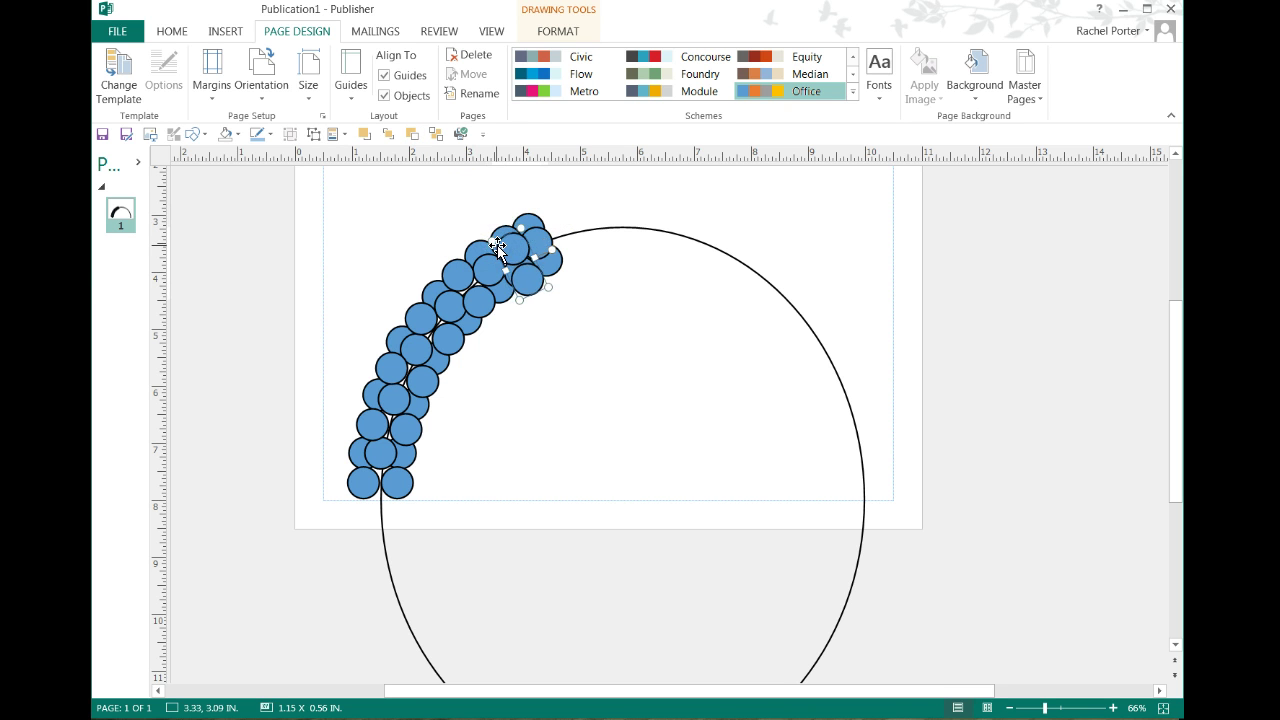
drag(502, 240, 595, 224)
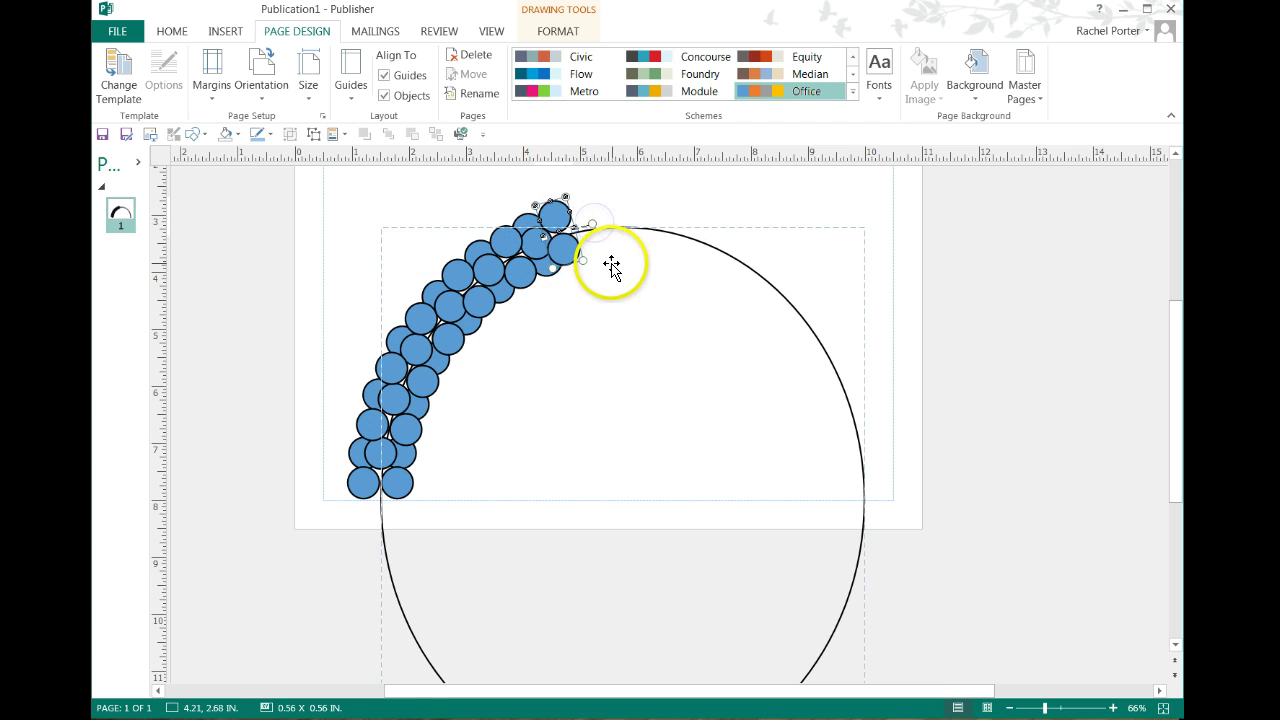
key(Down)
key(Down)
key(Down)
key(Down)
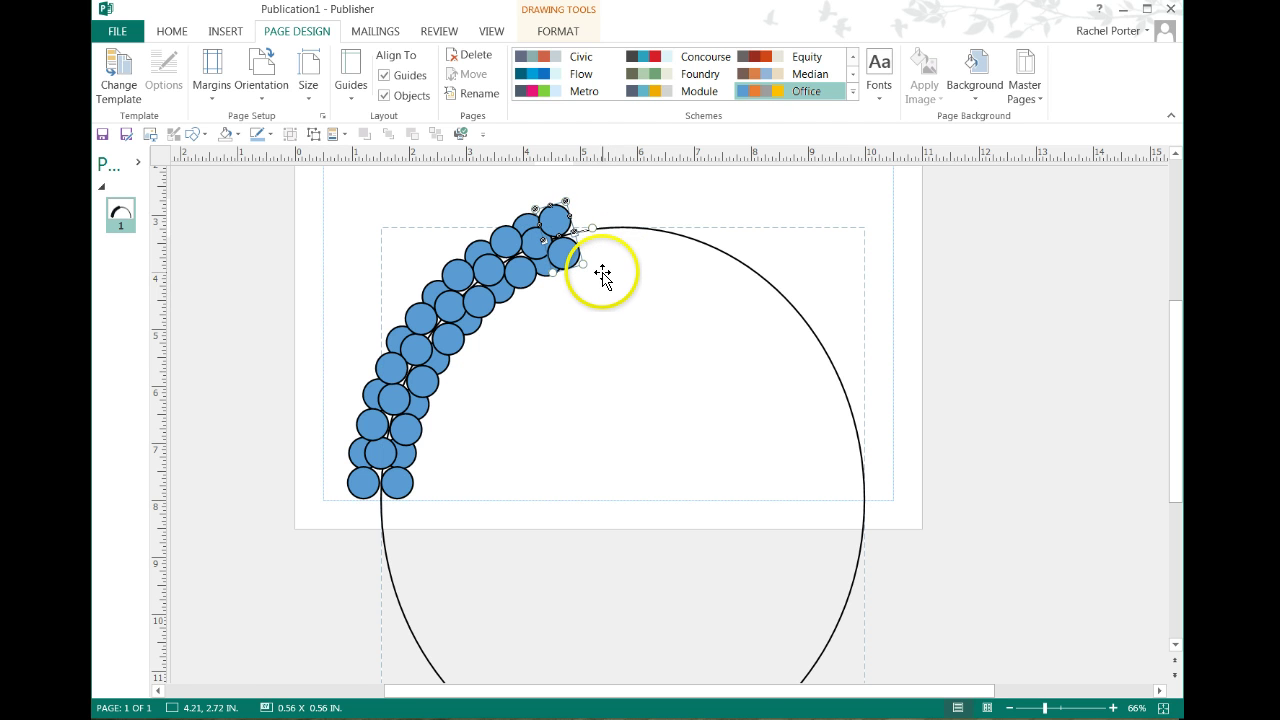
click(594, 210)
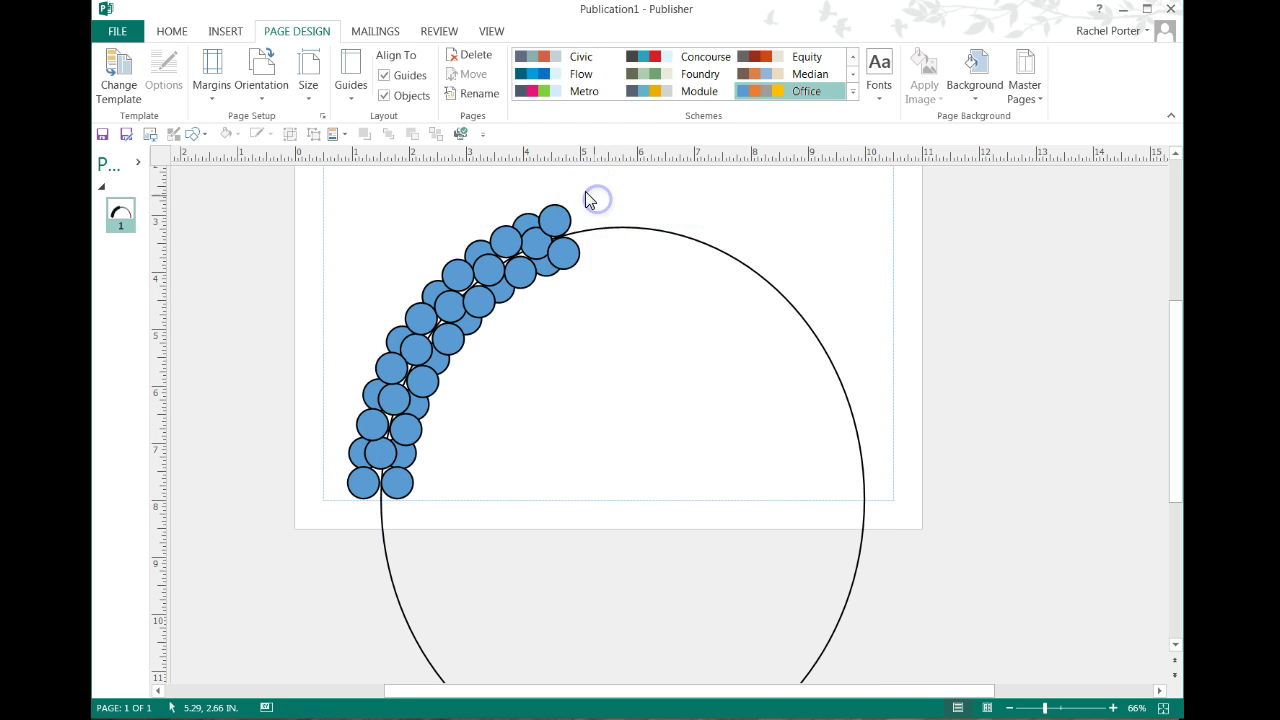
Add a copy of the last three-circle cluster beyond the newest pair, rotated to follow the oval and nudged down and right into line
click(535, 229)
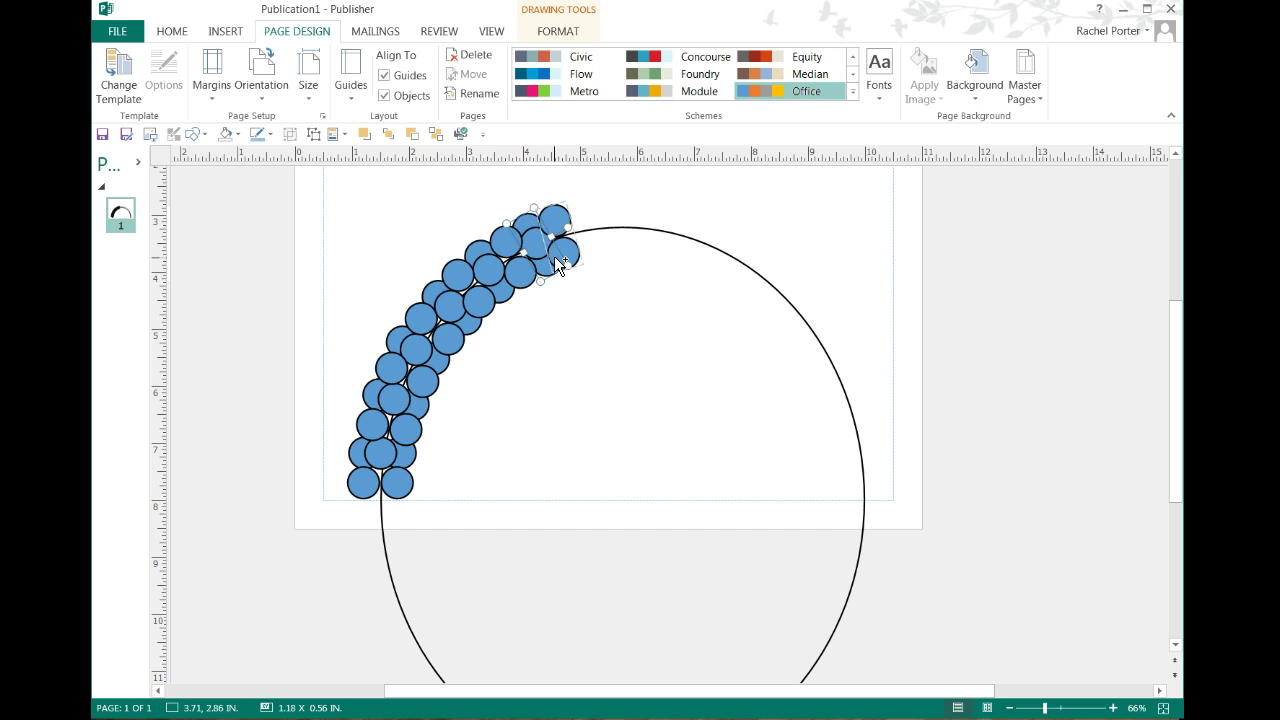
click(544, 241)
drag(544, 241, 616, 221)
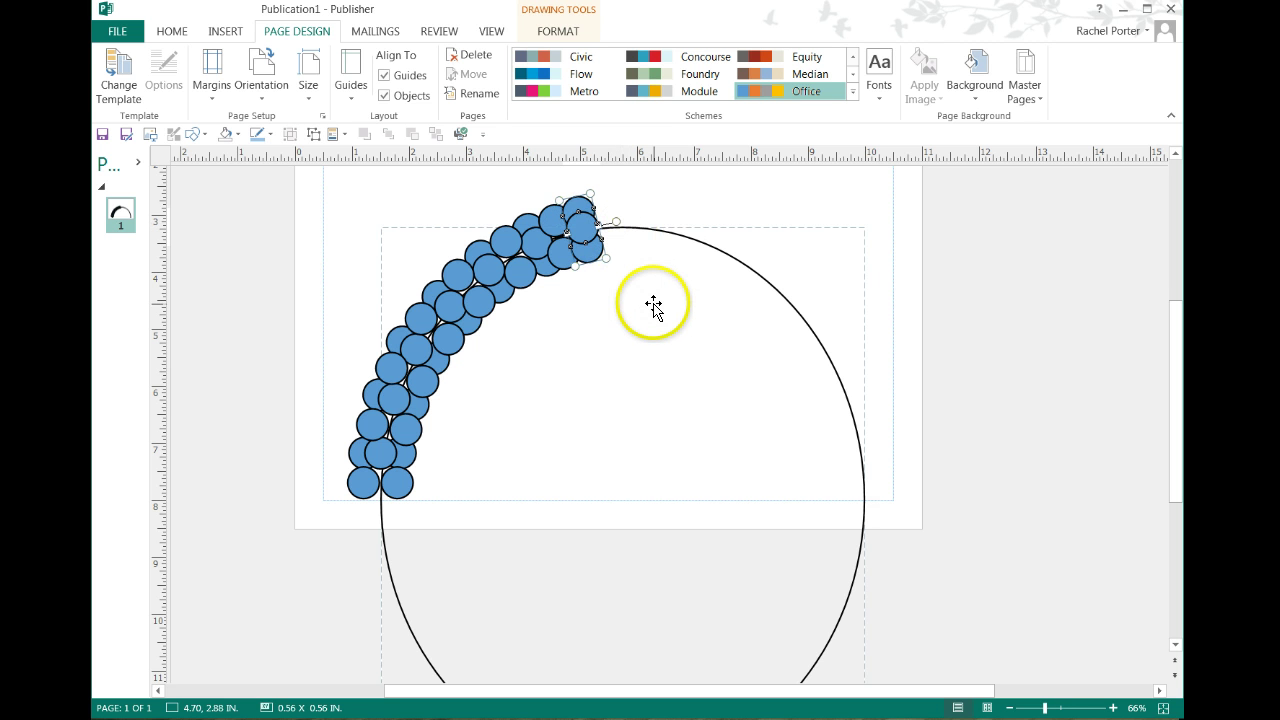
key(Down)
key(Down)
key(Right)
key(Right)
key(Right)
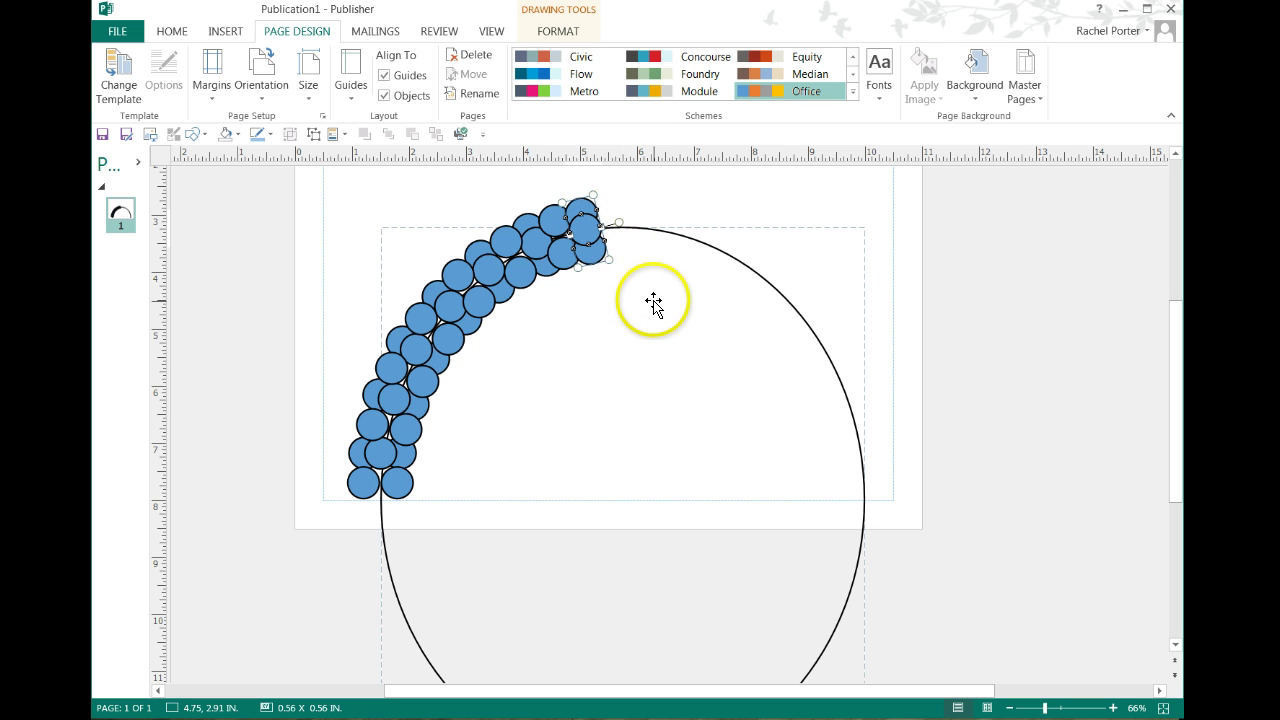
key(alt+Up)
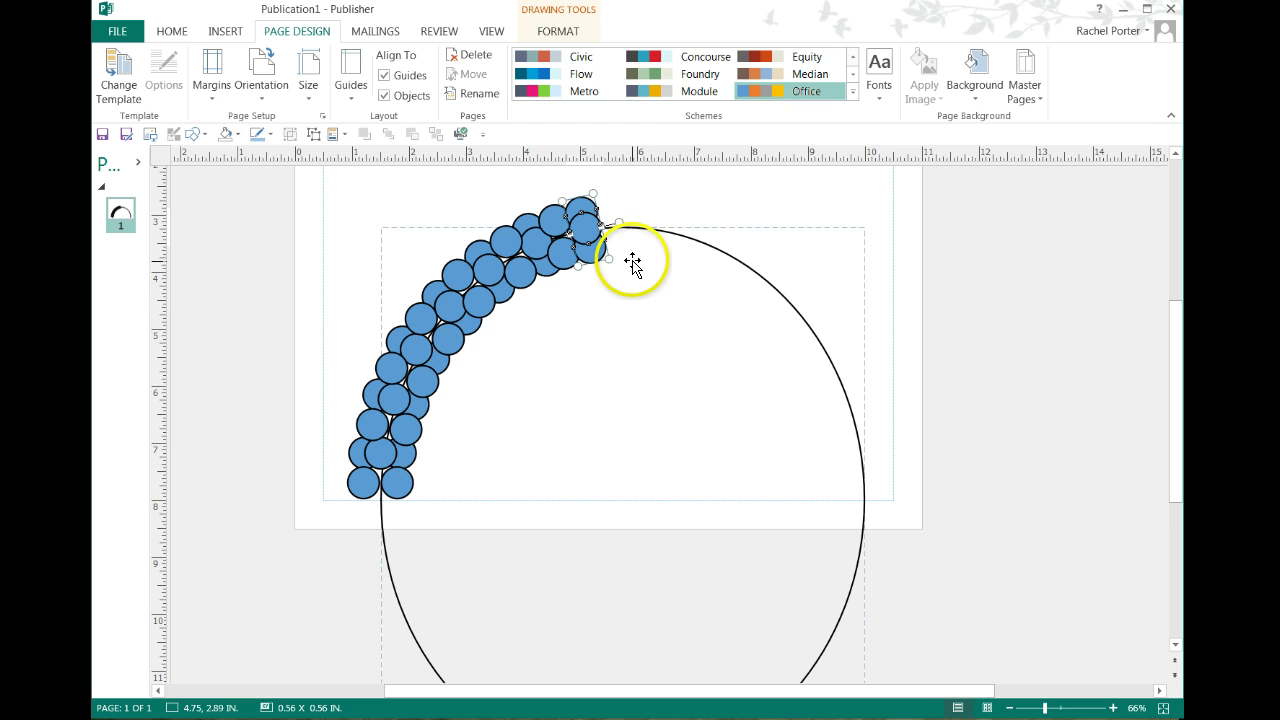
Send the newest three-circle cluster behind the last pair and shift both slightly right, with the cluster at about 4.73, 2.62 in
click(637, 196)
click(582, 214)
click(412, 134)
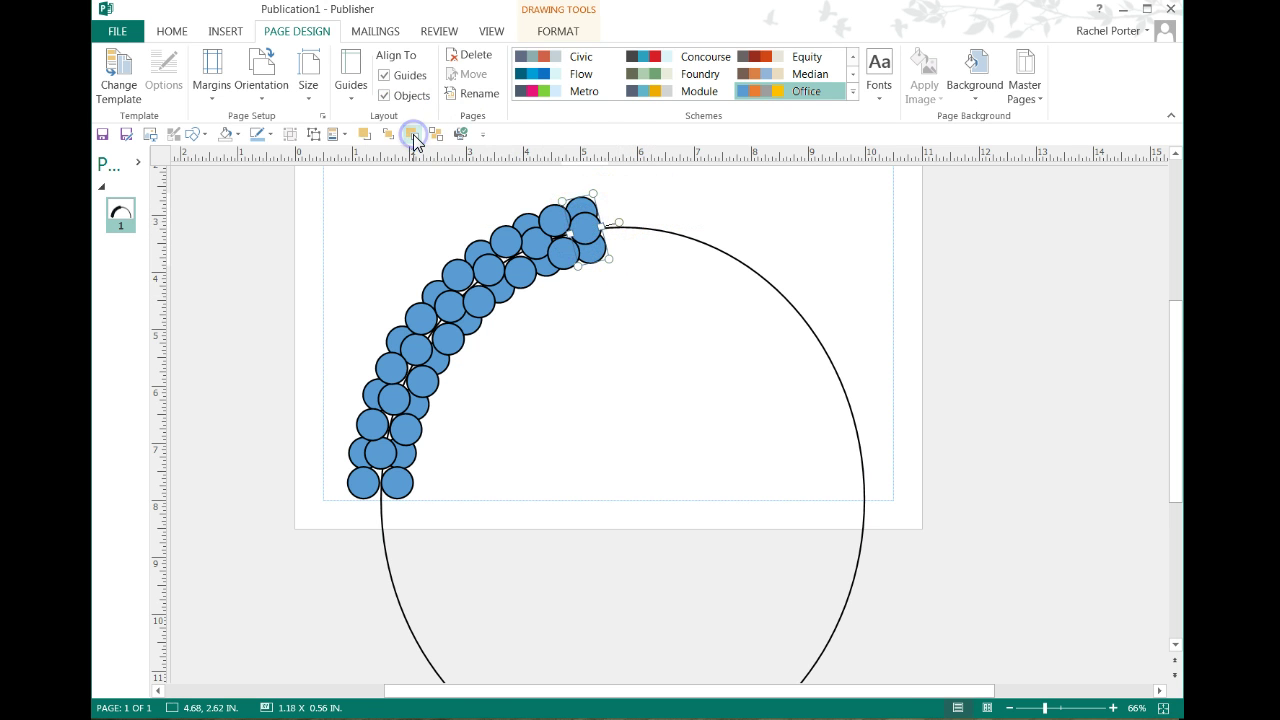
click(416, 136)
click(543, 214)
click(671, 277)
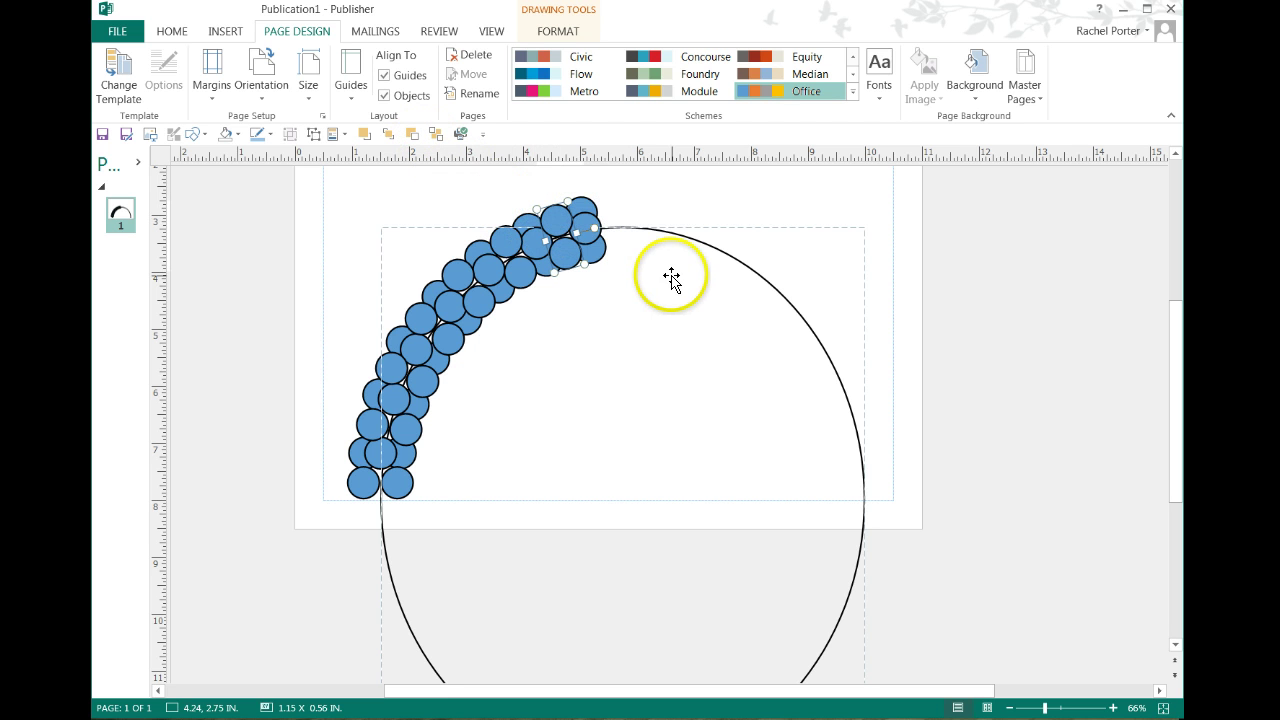
click(535, 232)
drag(536, 240, 588, 238)
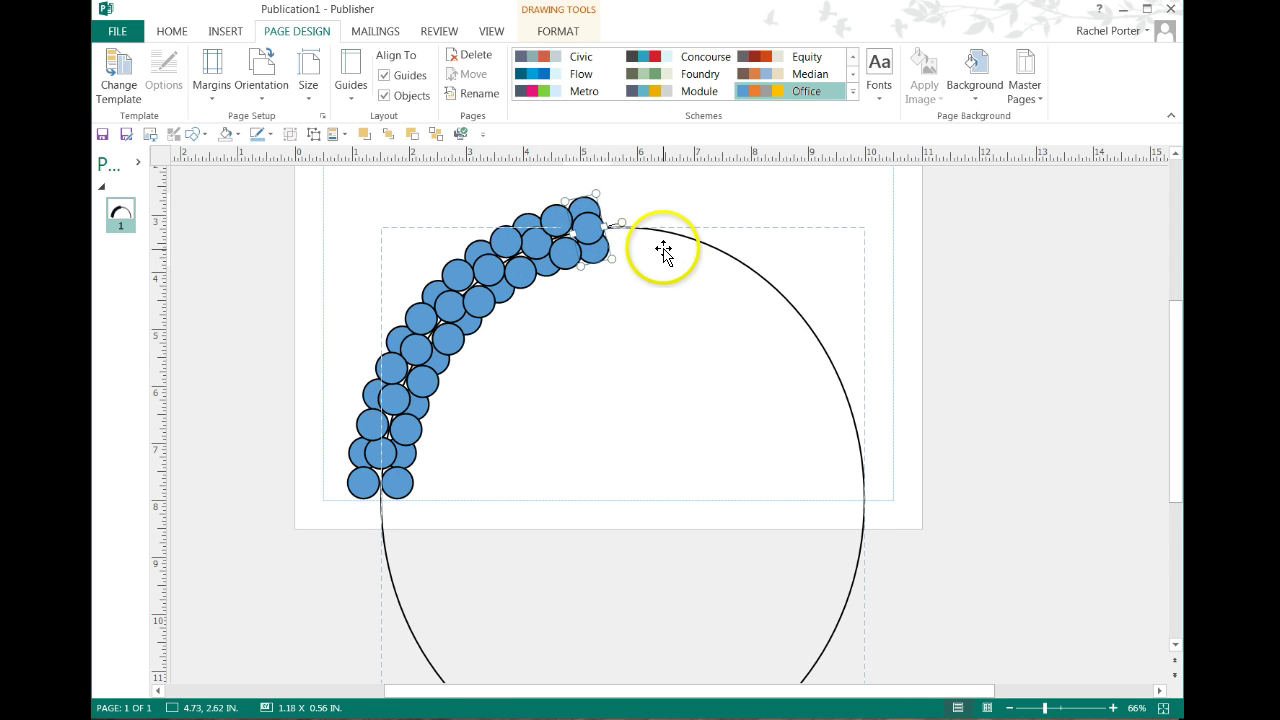
click(644, 200)
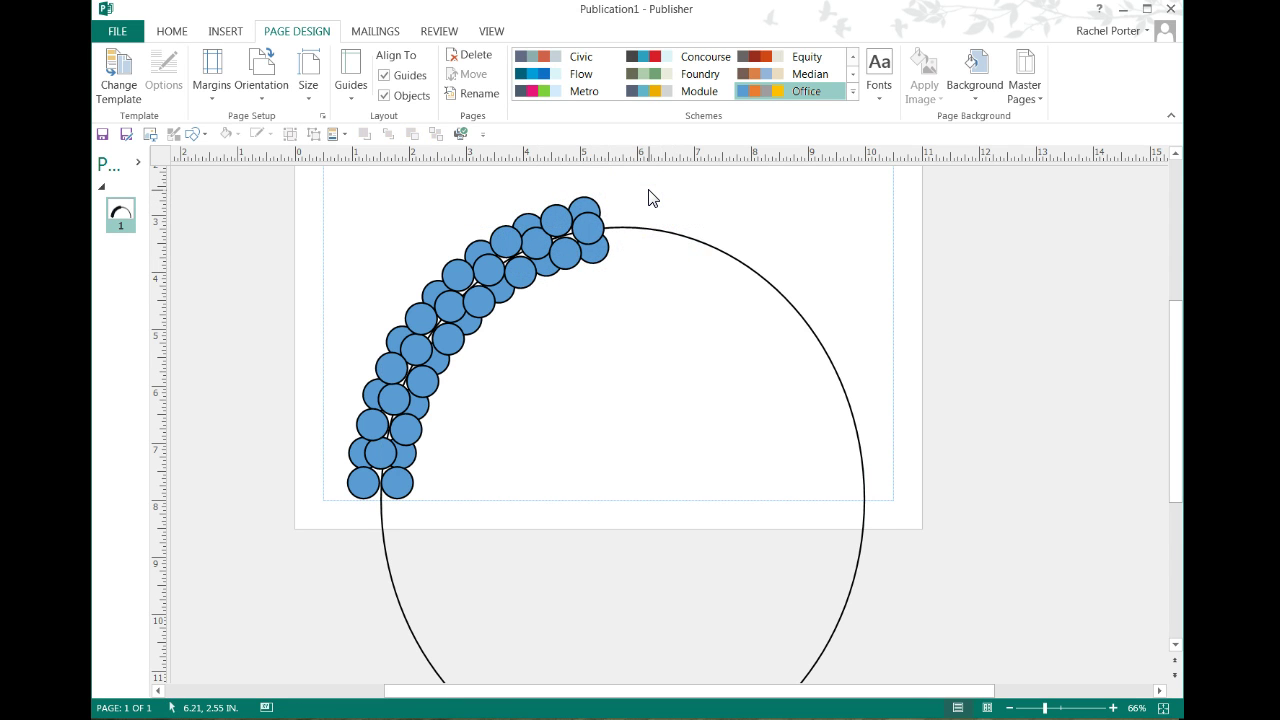
Add a copy of the last pair near the oval's peak, rotated almost upright and centred on the line
click(569, 206)
drag(560, 213, 657, 232)
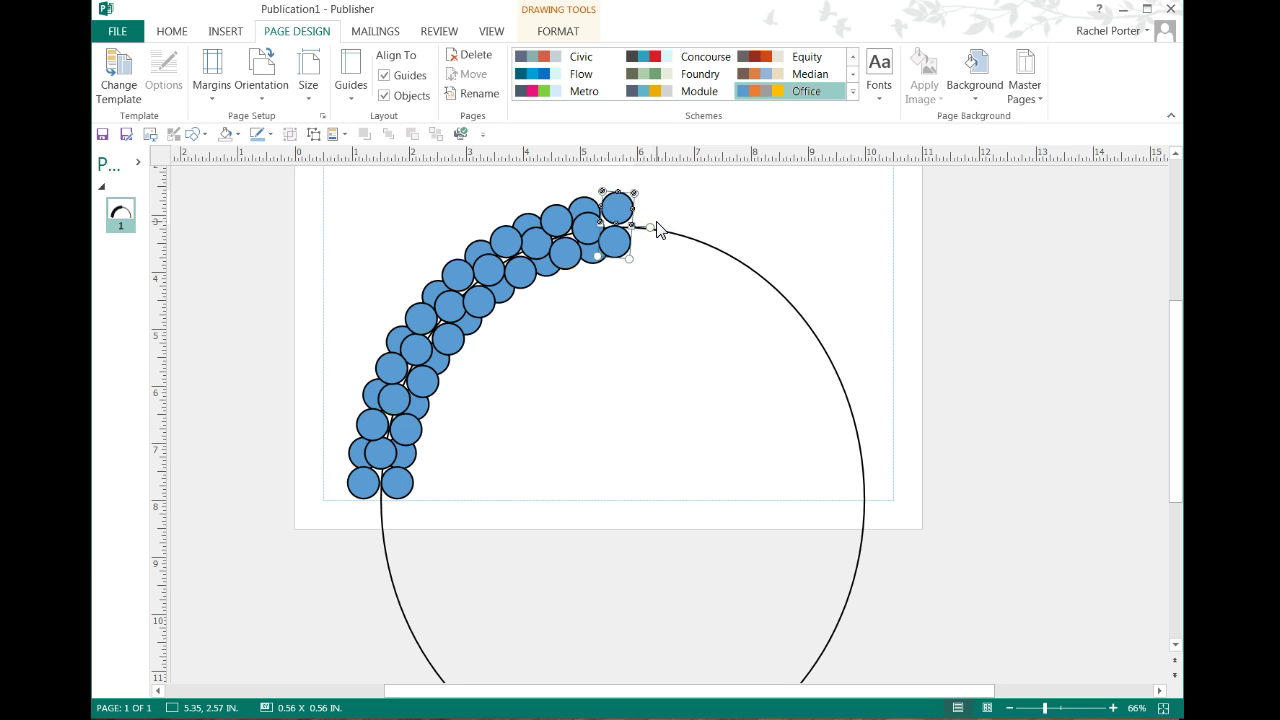
drag(659, 228, 660, 229)
key(Right)
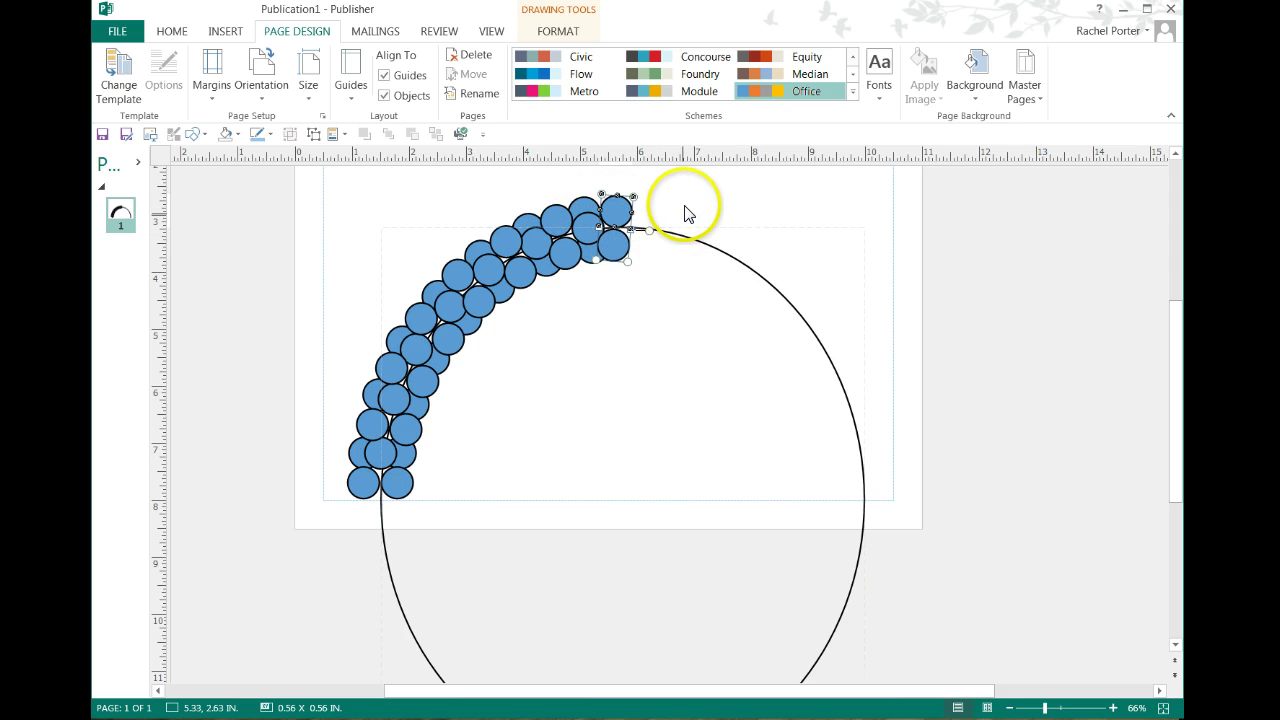
Add a copy of the last three-circle cluster just past the oval's peak, tilted to follow the curve, at about 5.75, 2.60 in
shift+click(587, 226)
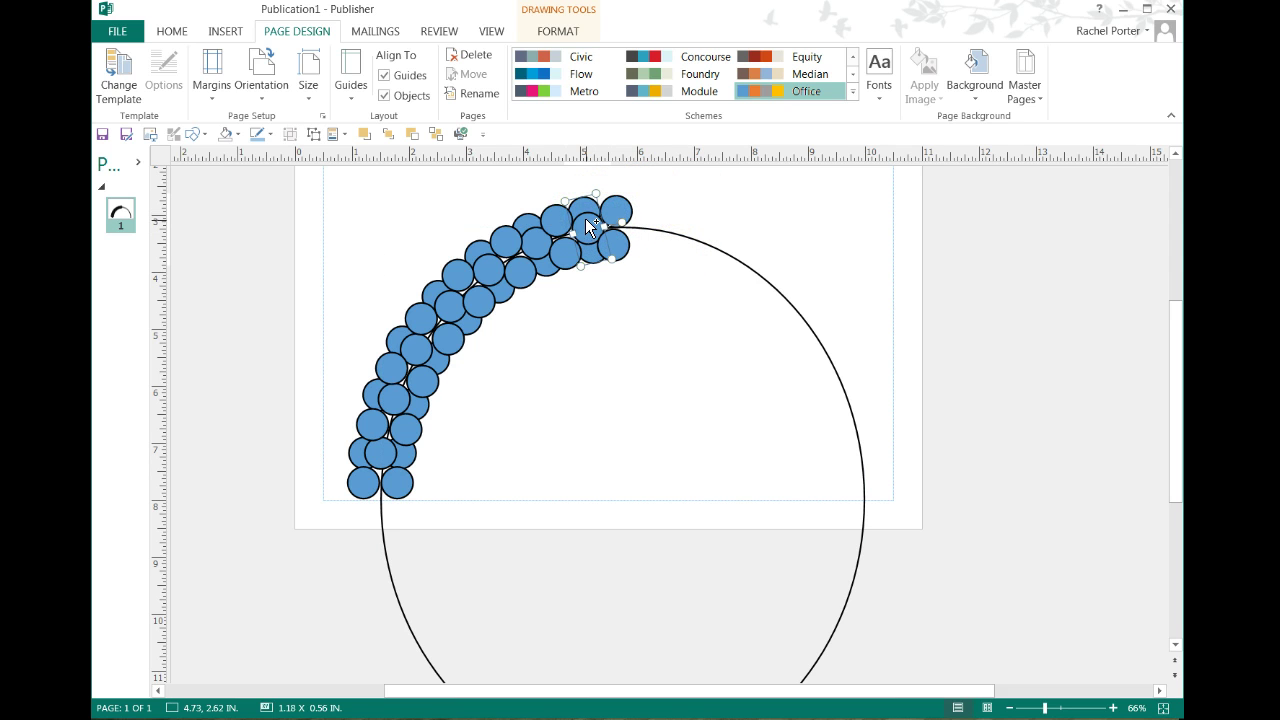
drag(577, 238, 642, 226)
key(Down)
key(Down)
key(Down)
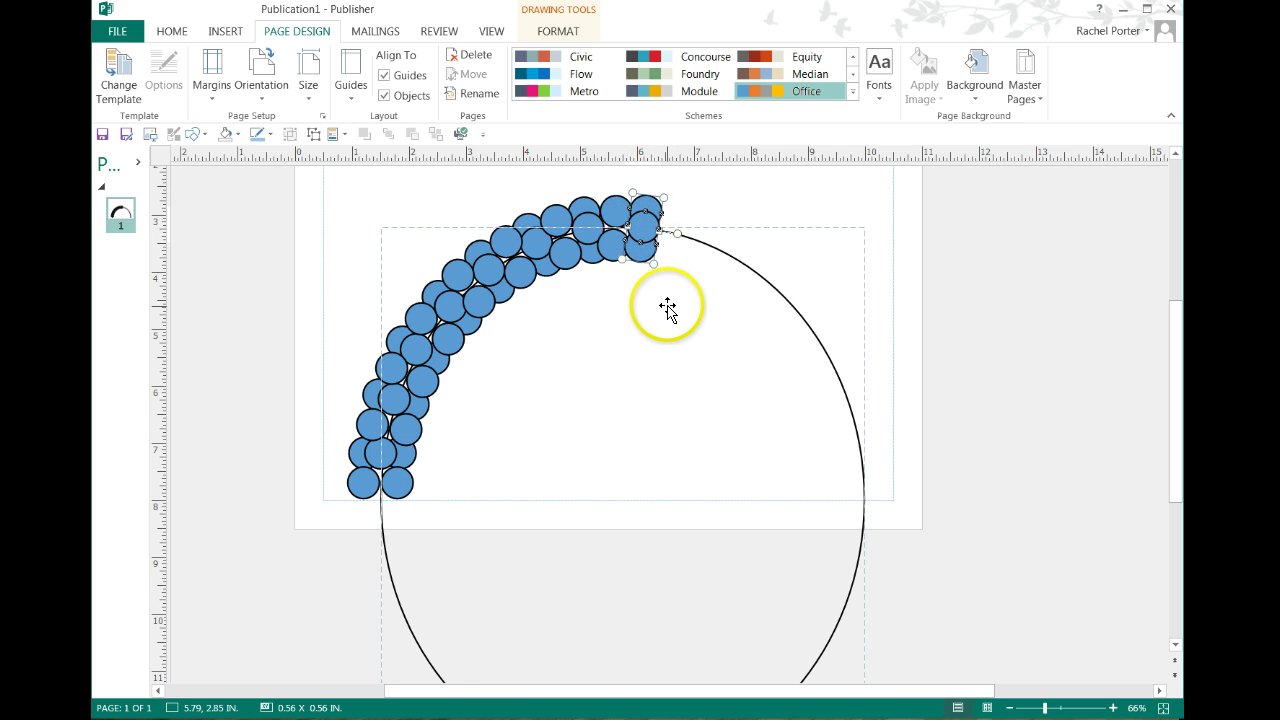
drag(668, 309, 673, 248)
click(705, 191)
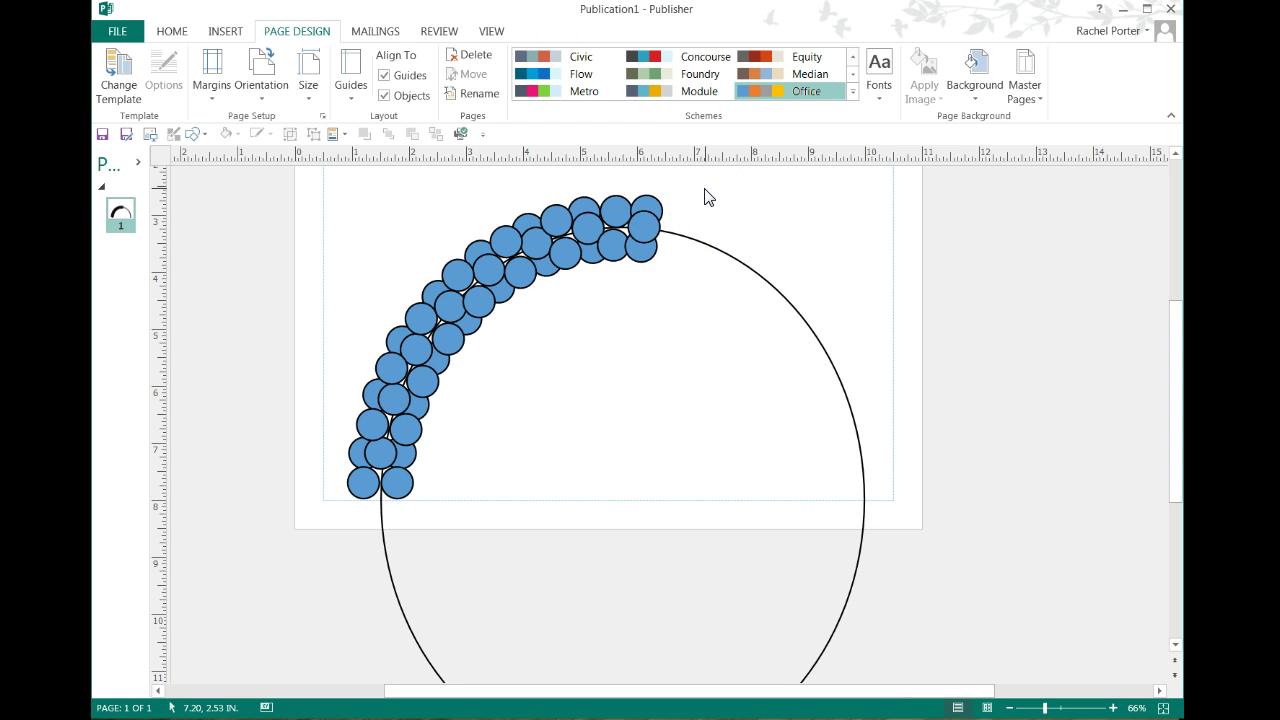
Fine-tune the spacing of the last pair and nudge the newest three-circle cluster left to about 5.72, 2.60 in
drag(697, 196, 615, 244)
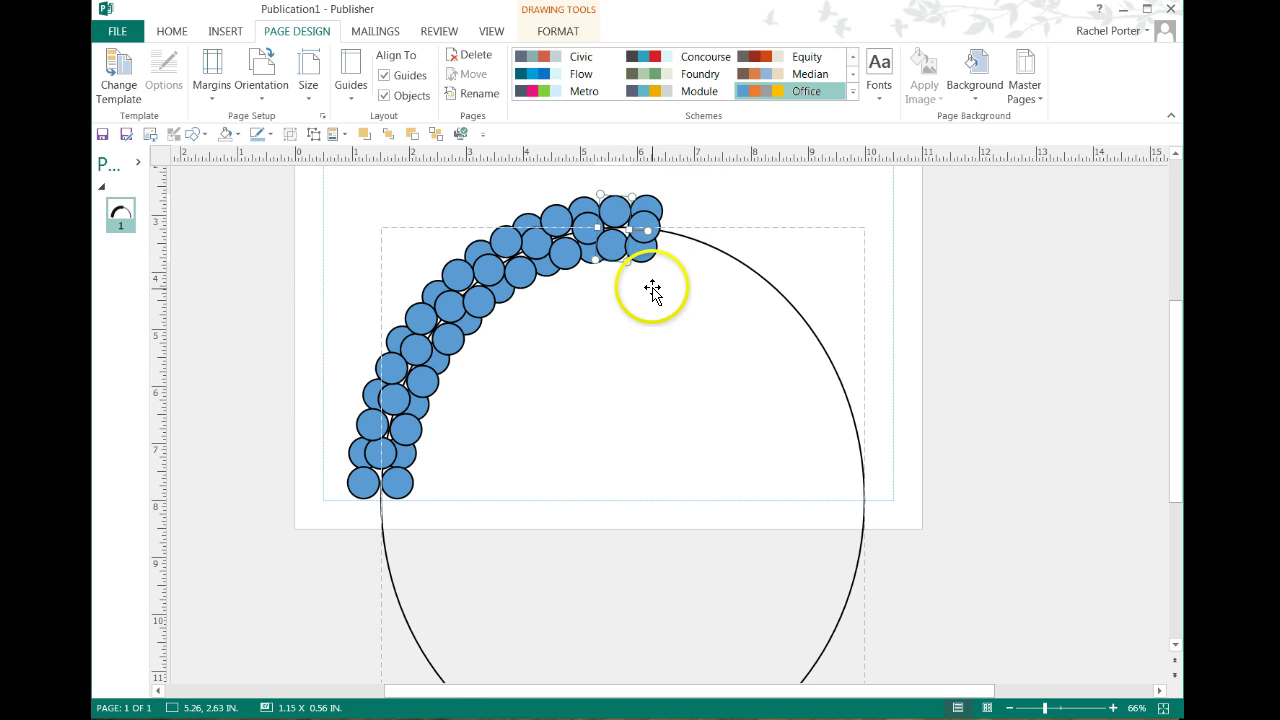
click(643, 231)
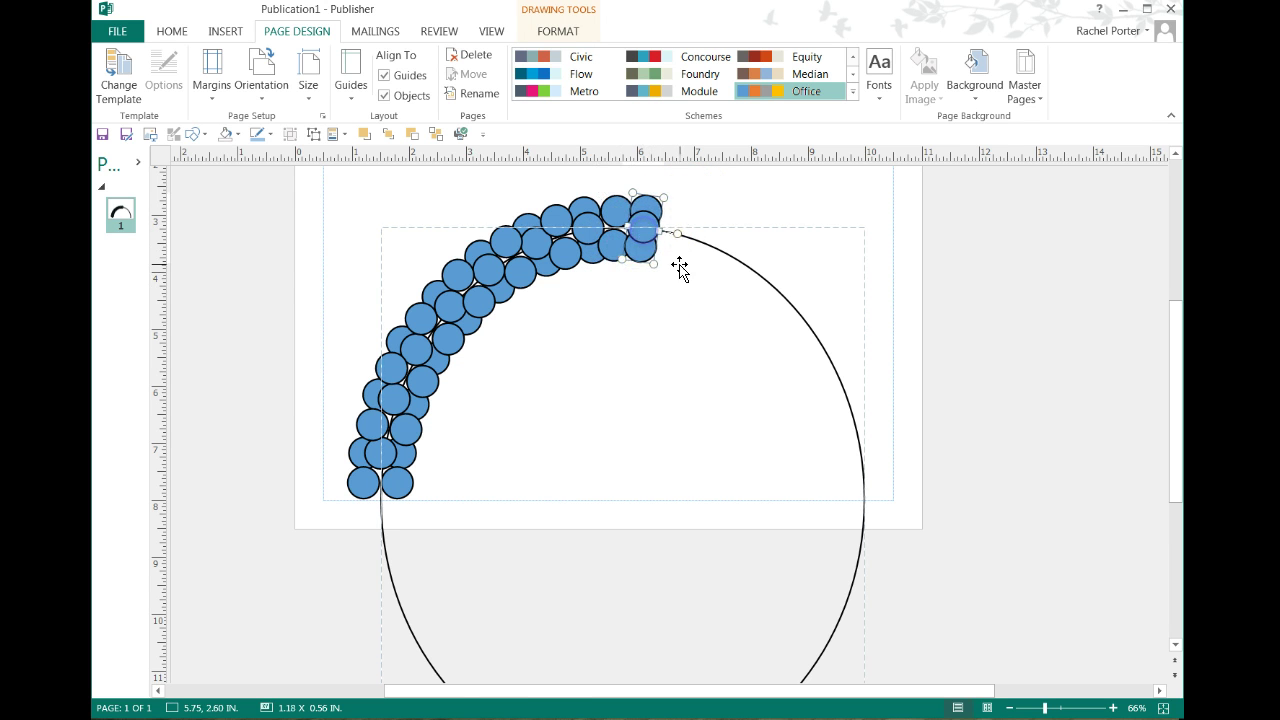
key(Left)
key(Left)
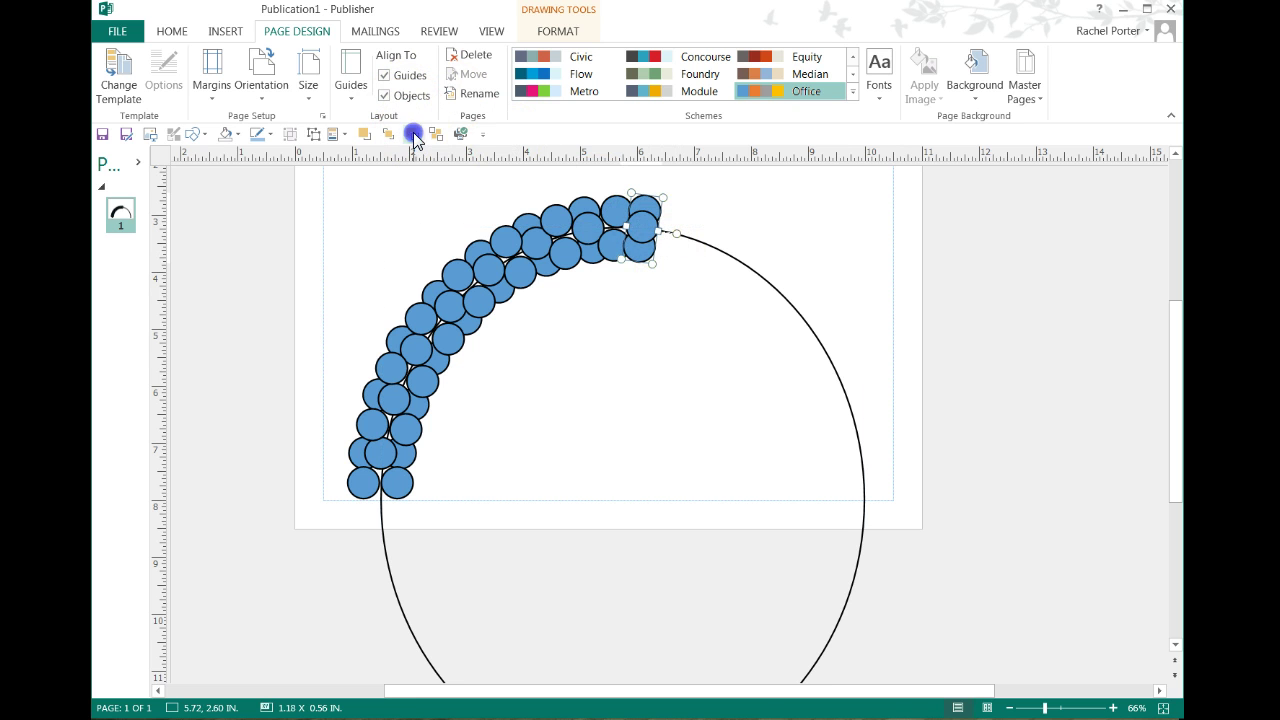
click(707, 222)
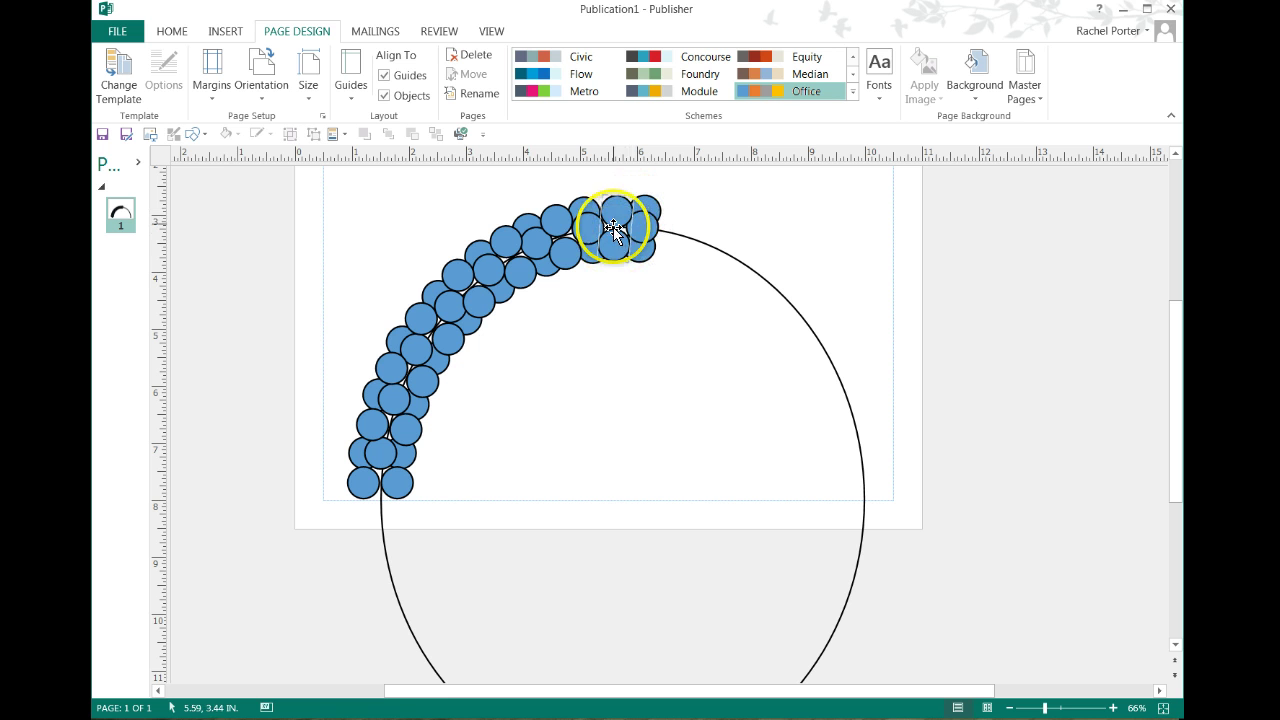
Ungroup the pair at the oval's peak and nudge its two circles closer together
drag(615, 218, 614, 216)
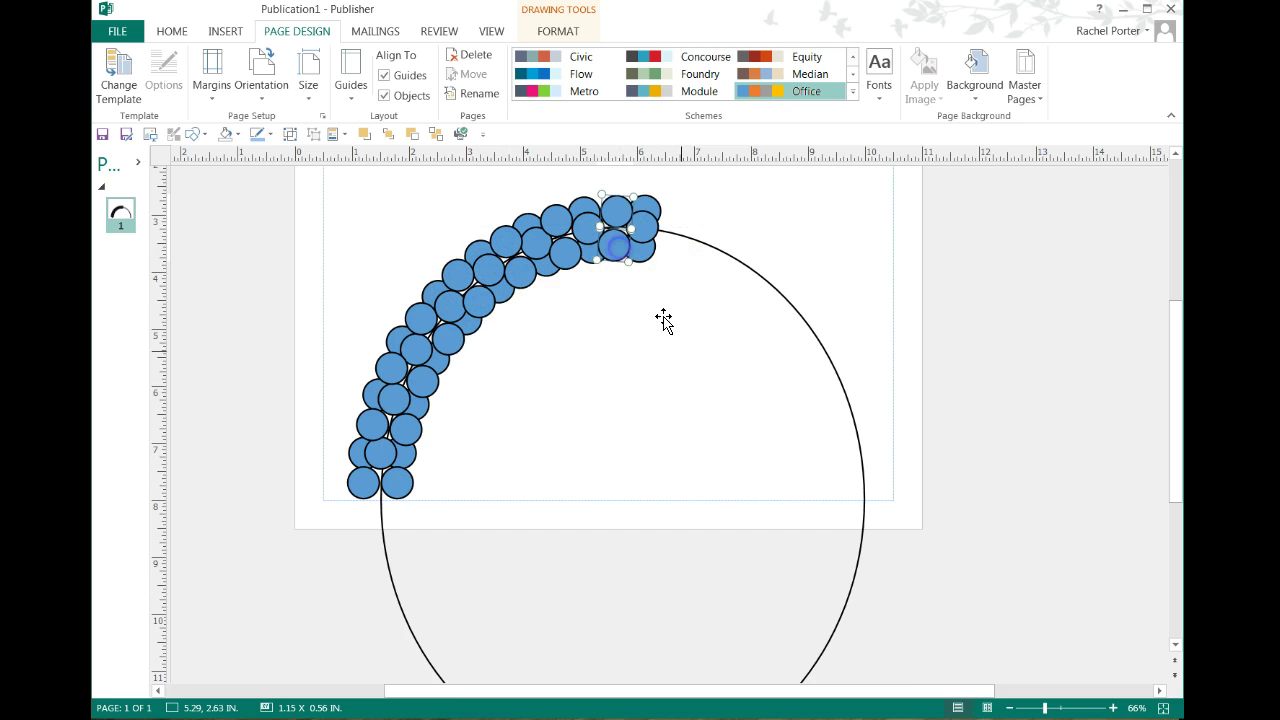
click(737, 203)
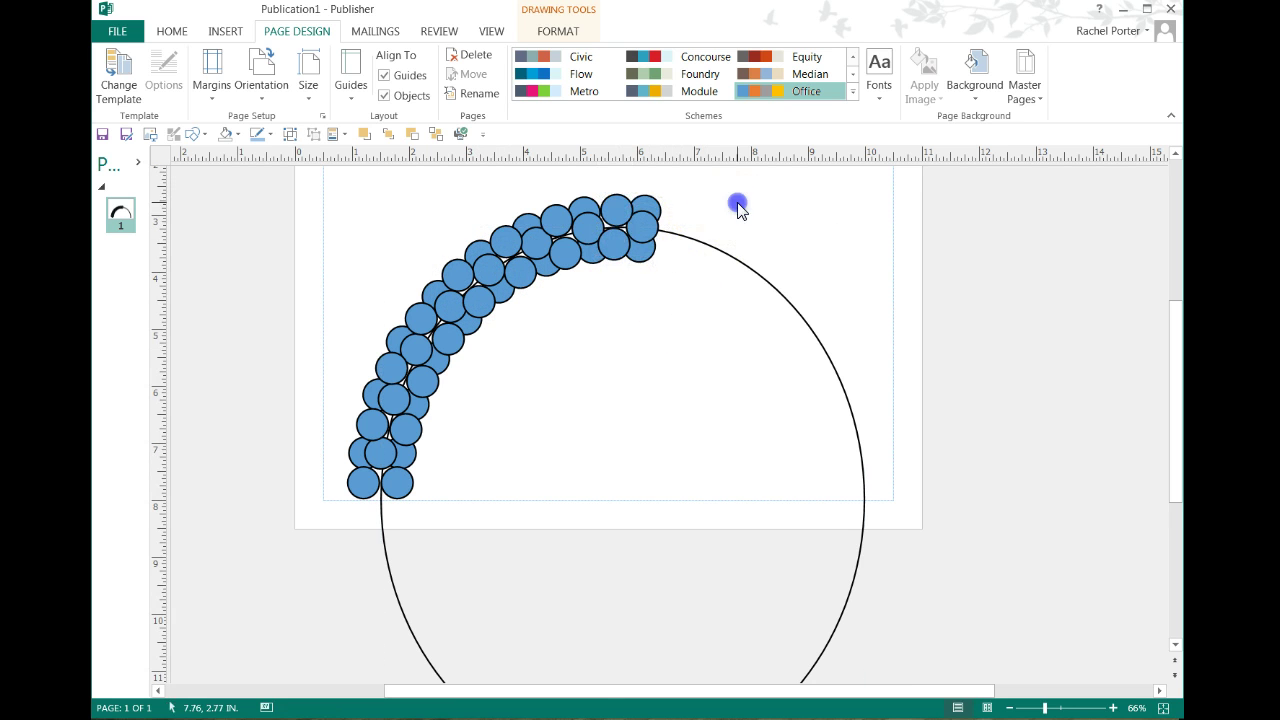
click(617, 242)
click(618, 207)
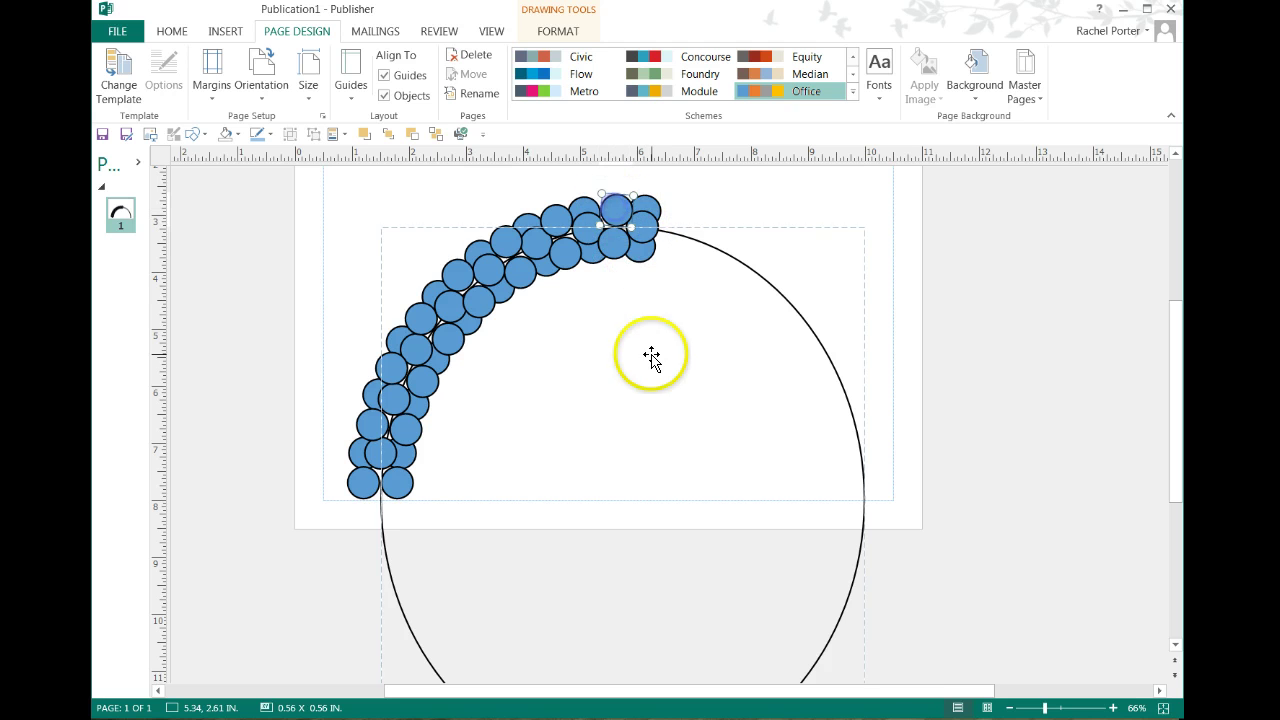
click(756, 183)
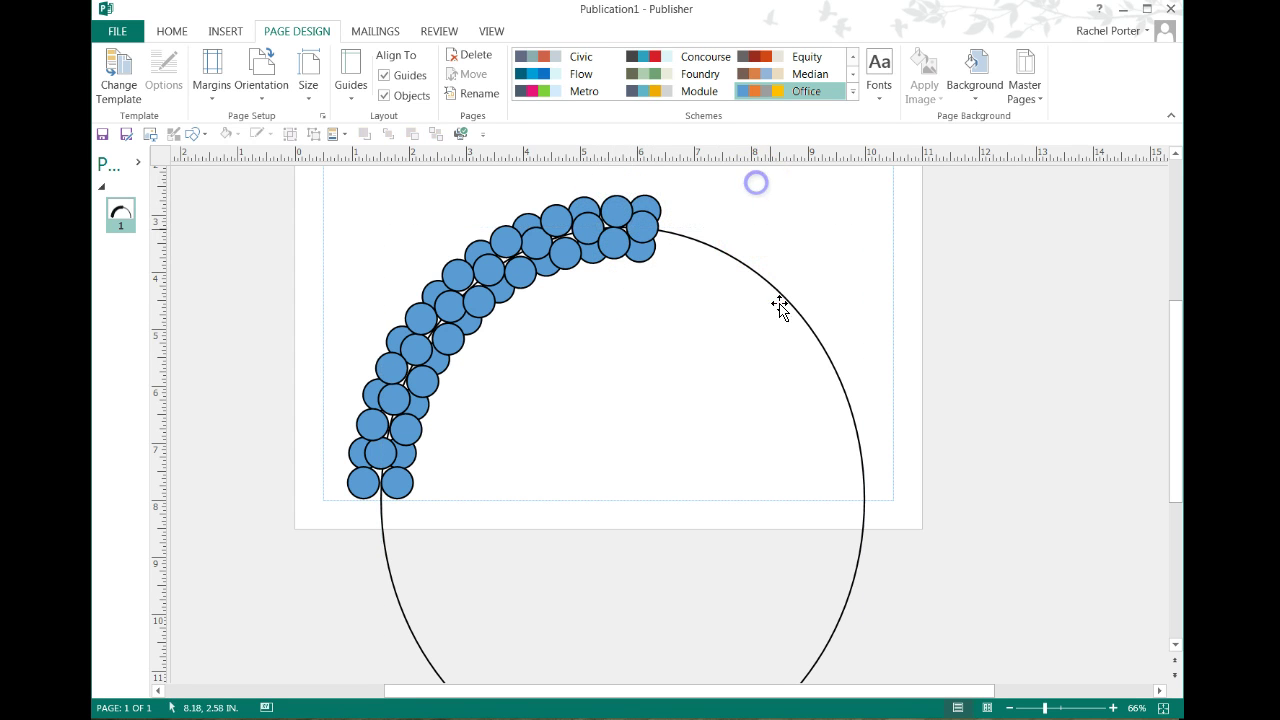
Ungroup the second-to-last pair and nudge its lower circle up and its upper circle down
click(567, 249)
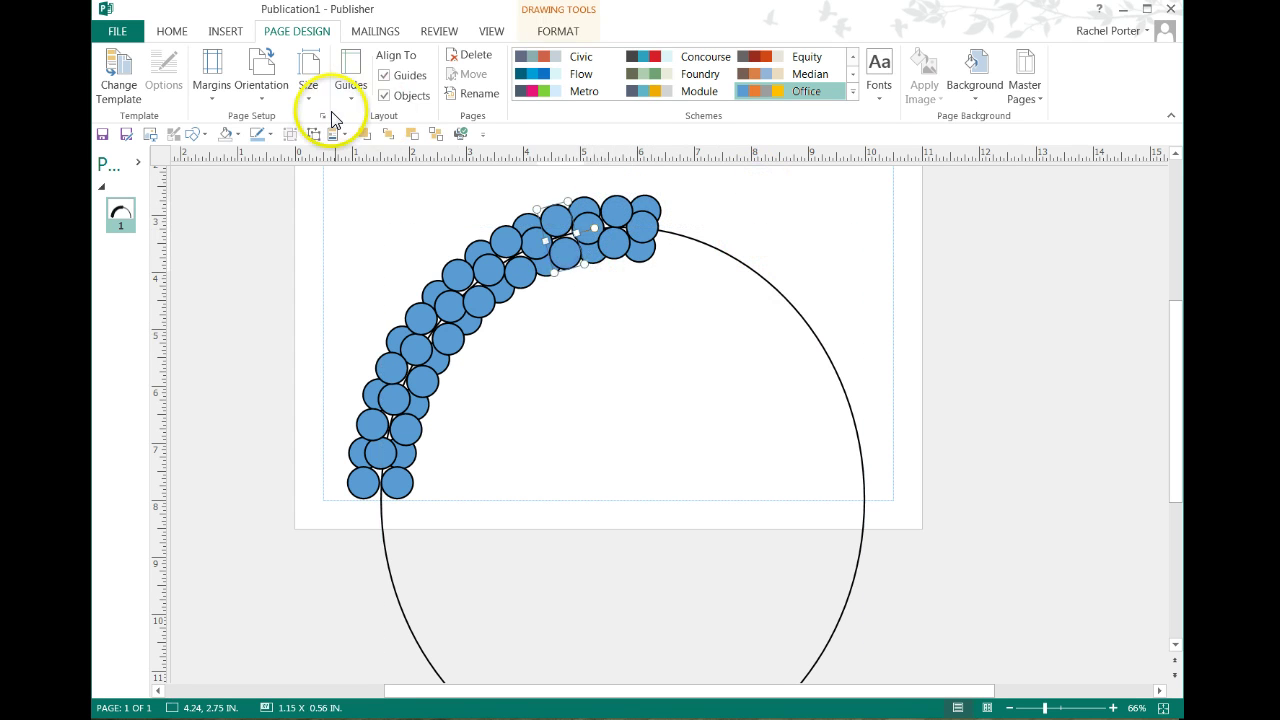
click(313, 133)
click(481, 213)
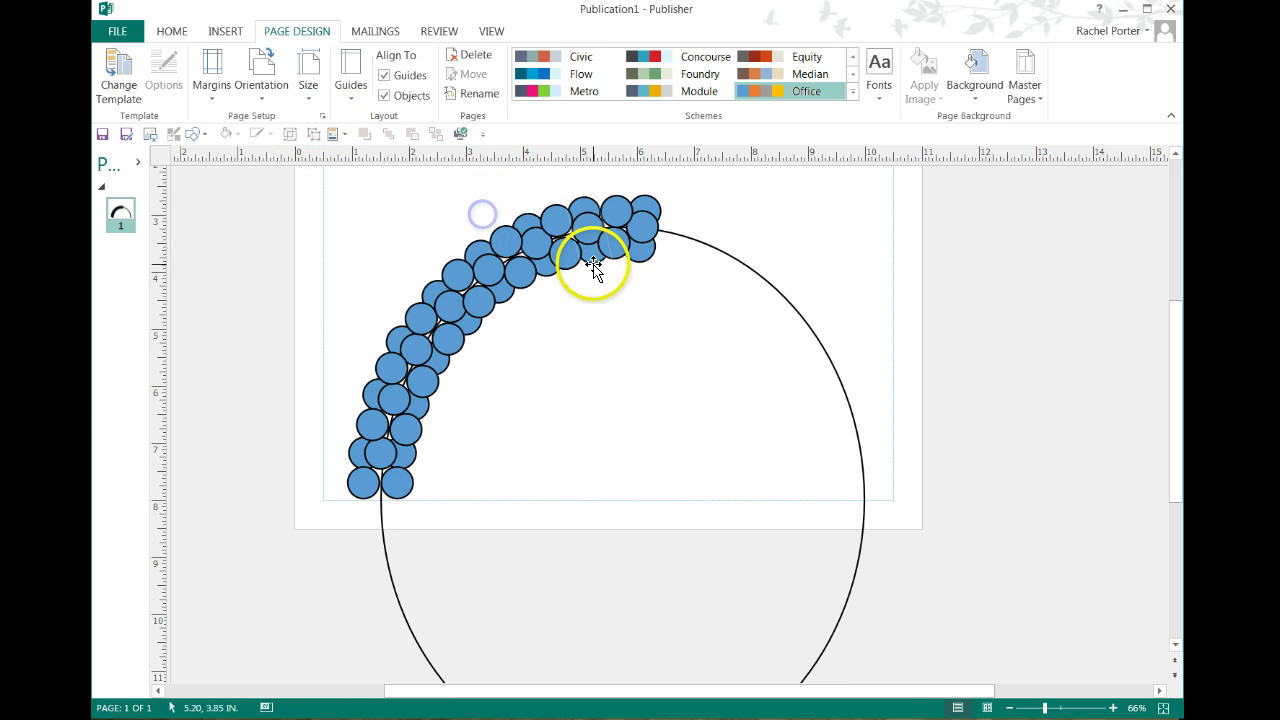
click(571, 252)
click(555, 217)
click(340, 205)
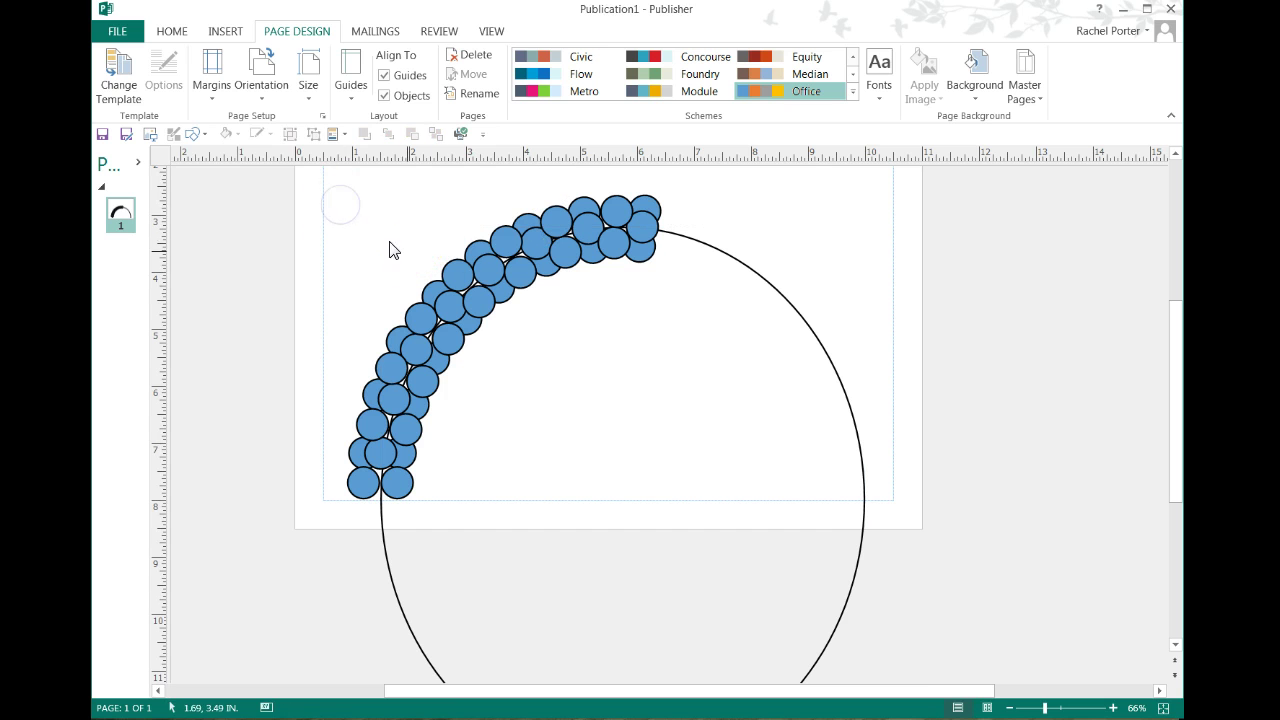
Ungroup the third-to-last pair and nudge its circles slightly closer together
click(521, 270)
click(315, 133)
click(405, 215)
click(529, 284)
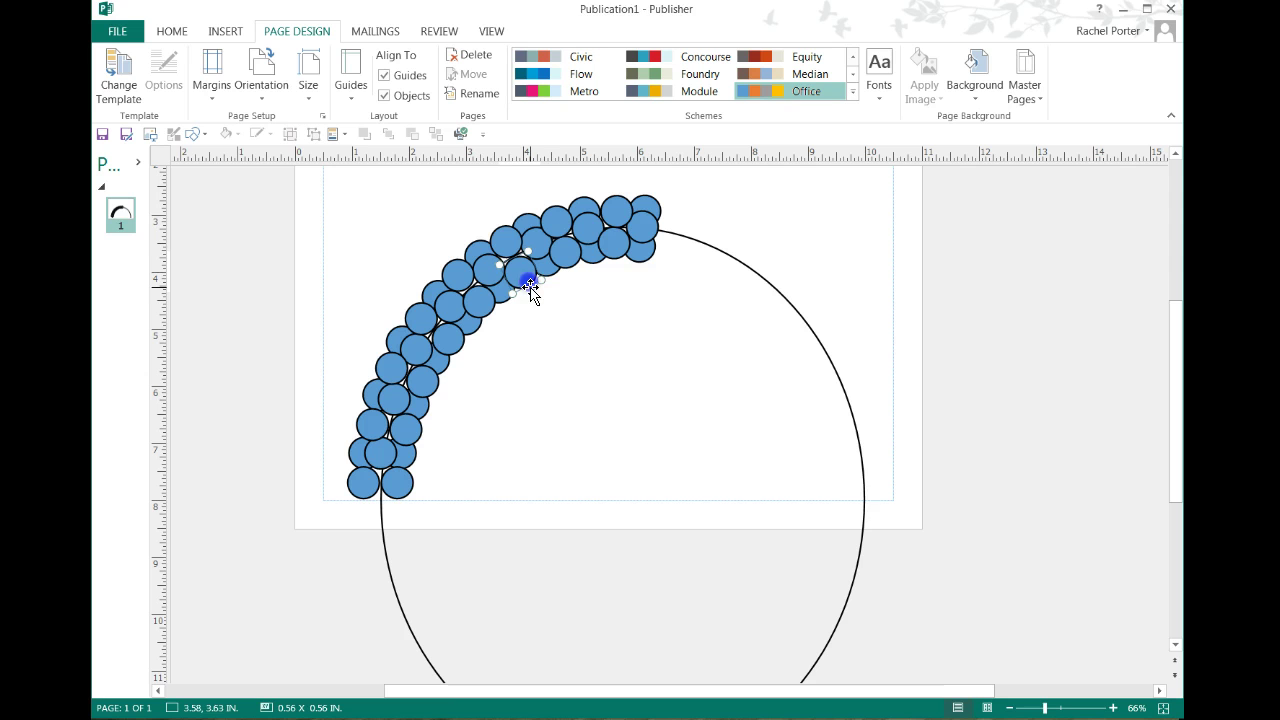
click(378, 220)
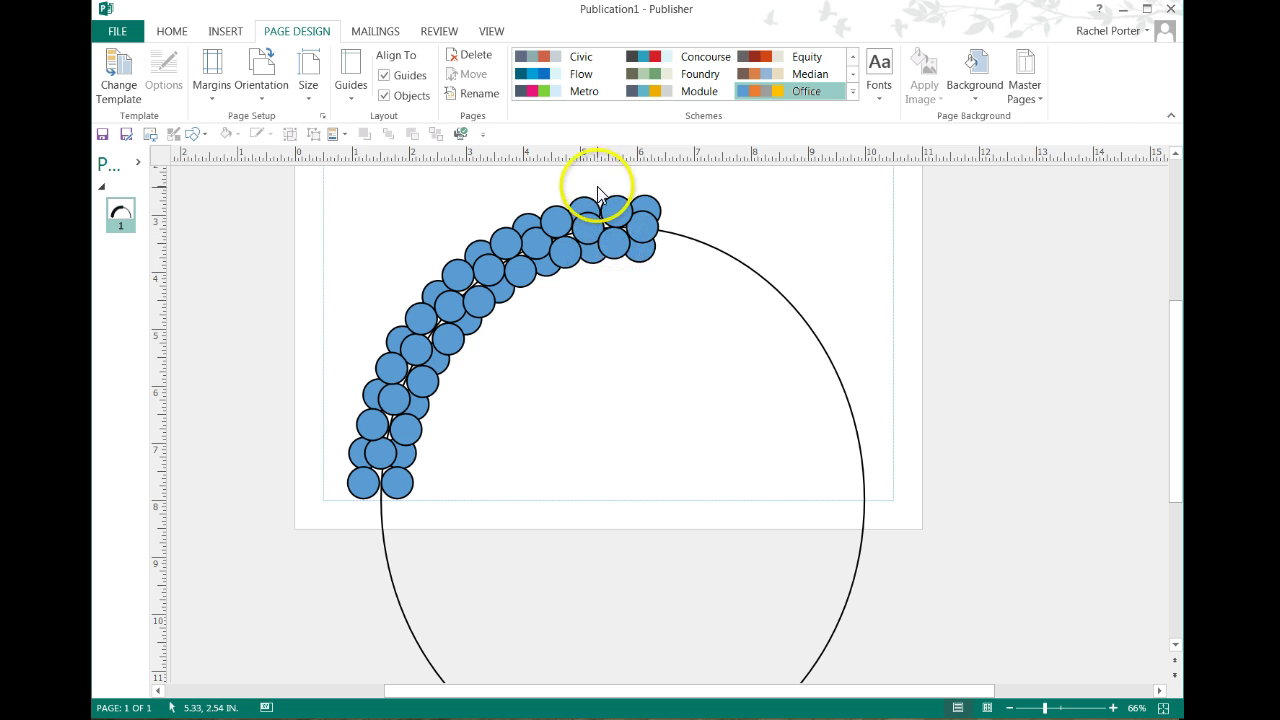
Copy the last pair together with the newest three-circle cluster and place the copies further right along the oval
mouse_move(597, 181)
mouse_down()
mouse_move(606, 249)
mouse_move(677, 278)
mouse_up()
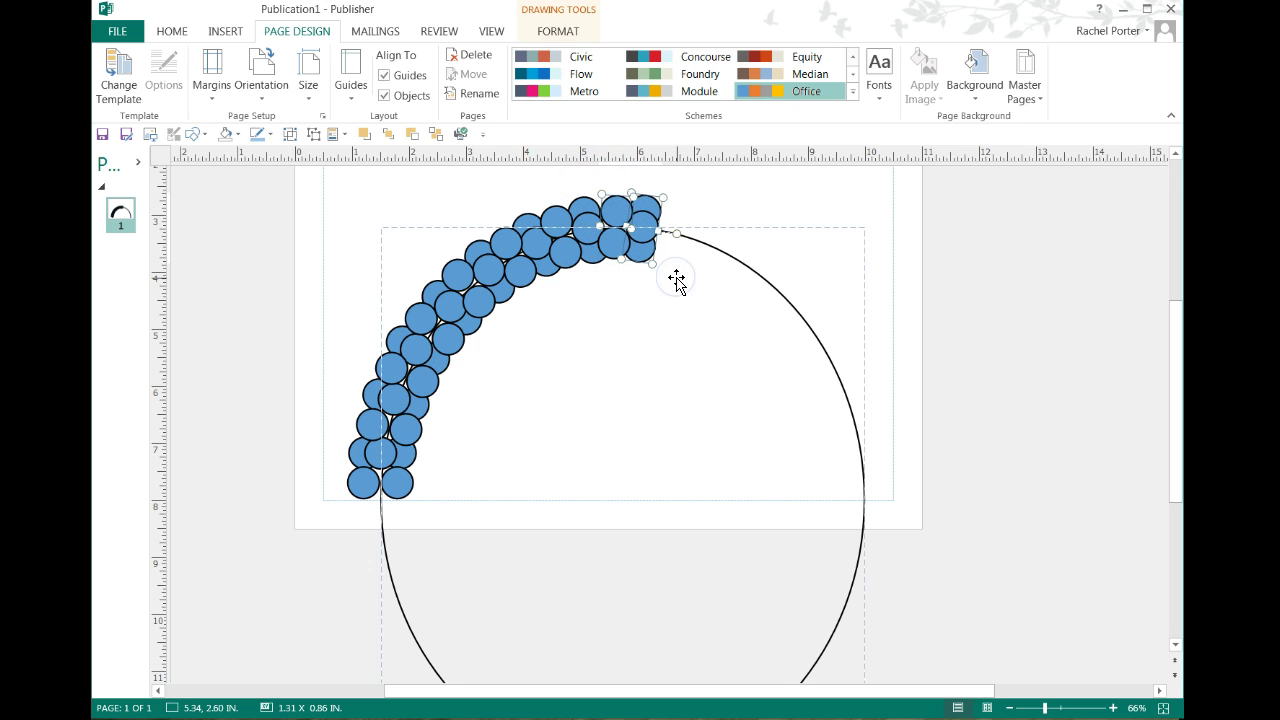
click(629, 240)
click(570, 250)
shift+click(612, 246)
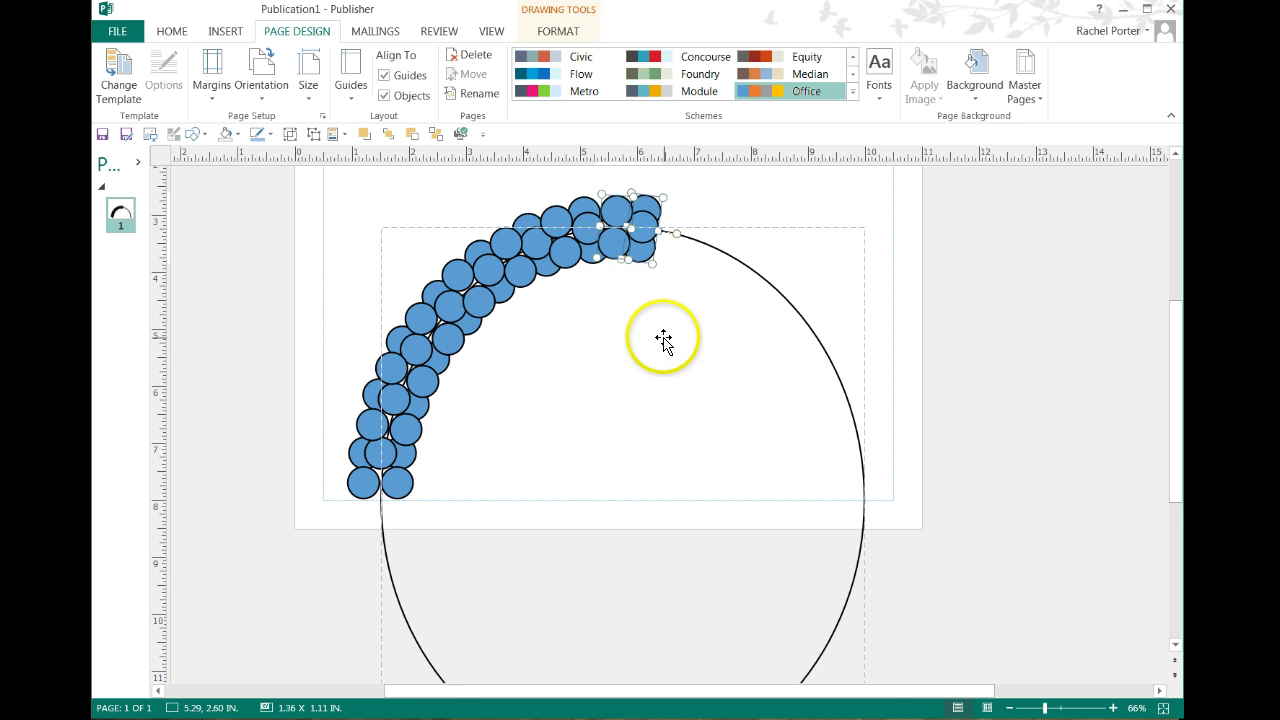
drag(641, 225, 716, 231)
click(806, 271)
Group the two loose circles of the copied pair near the oval's peak
click(697, 212)
click(679, 219)
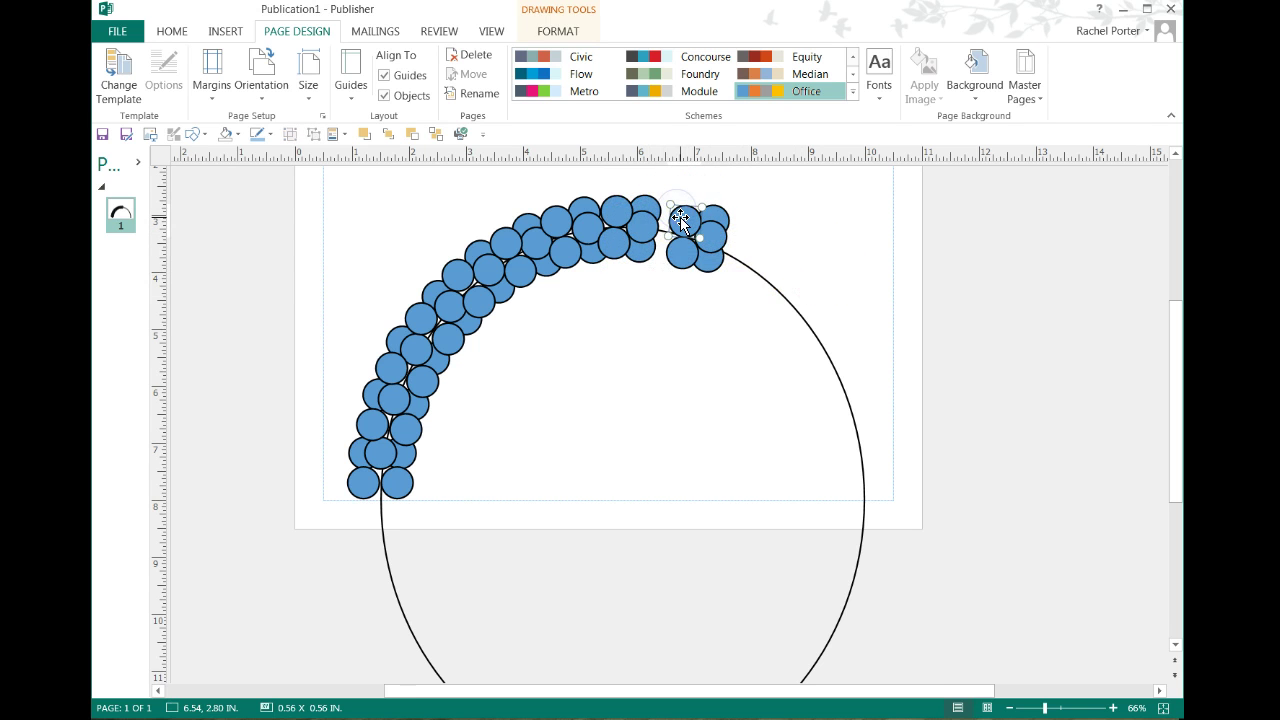
shift+click(683, 251)
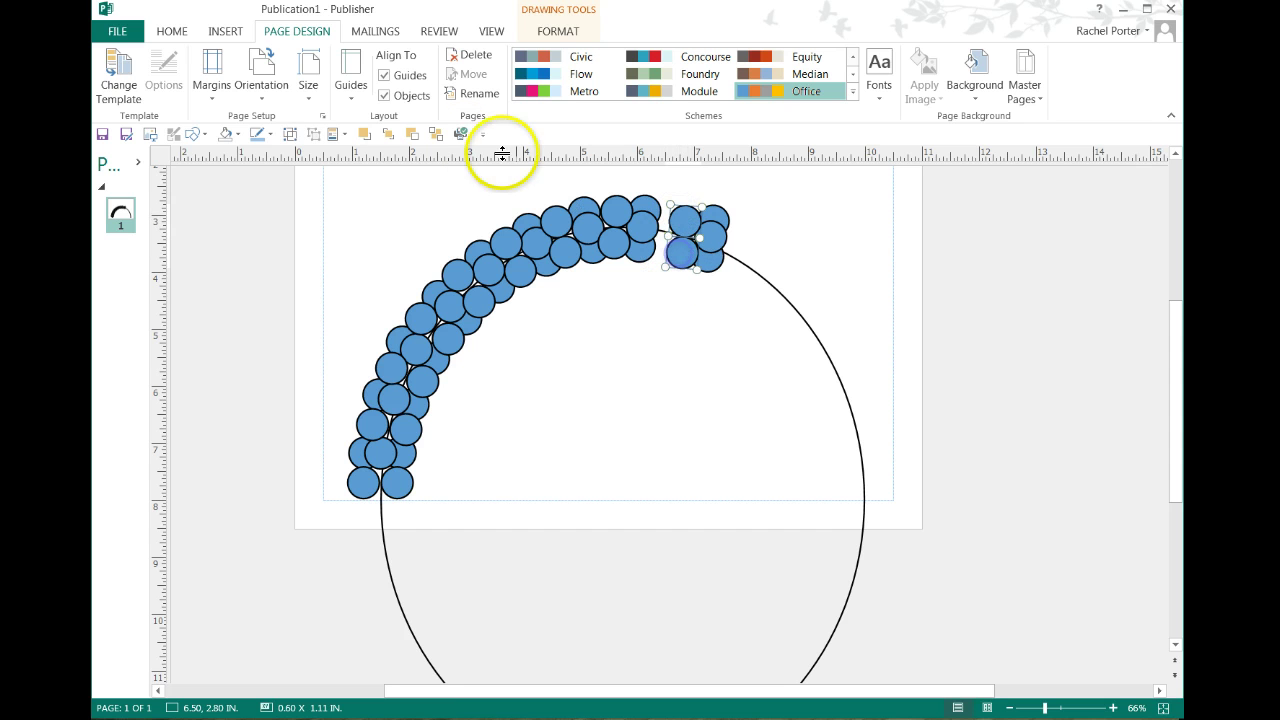
click(288, 133)
Move the copied pair against the arch's last three-circle cluster, tilt it to follow the oval and nudge it slightly right
click(807, 256)
drag(687, 249, 668, 248)
click(679, 265)
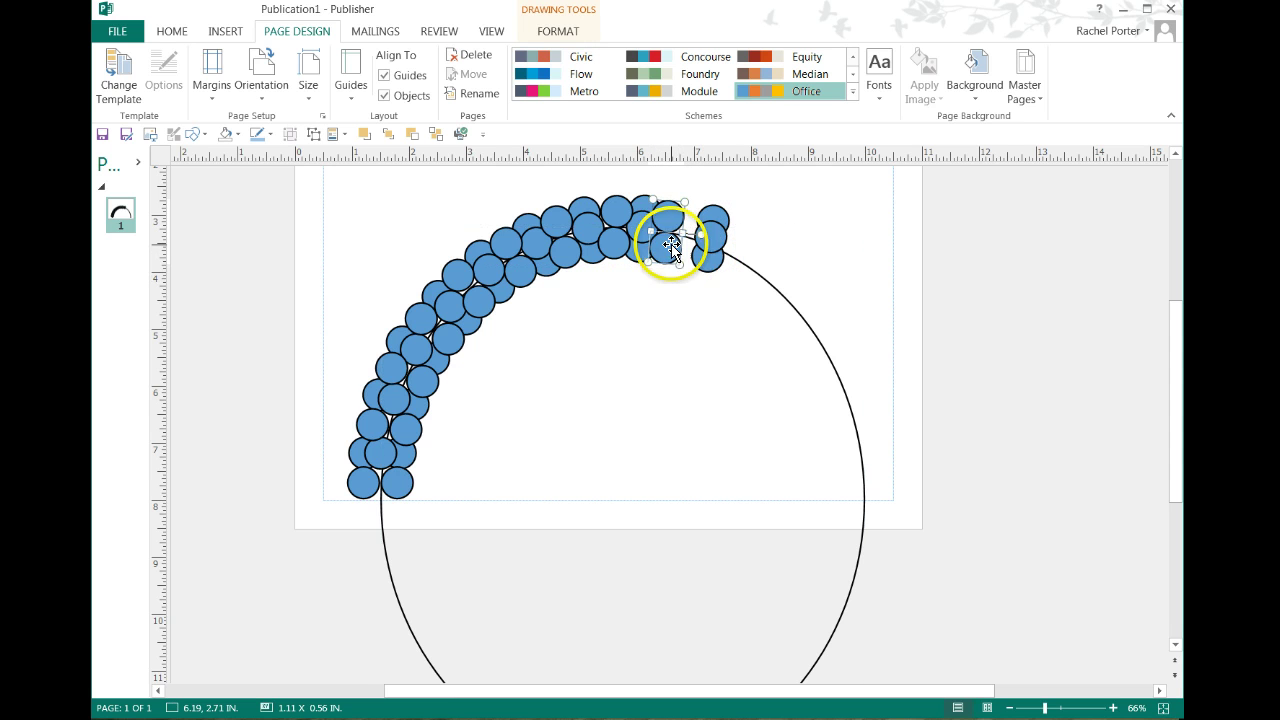
key(Right)
key(Right)
key(Right)
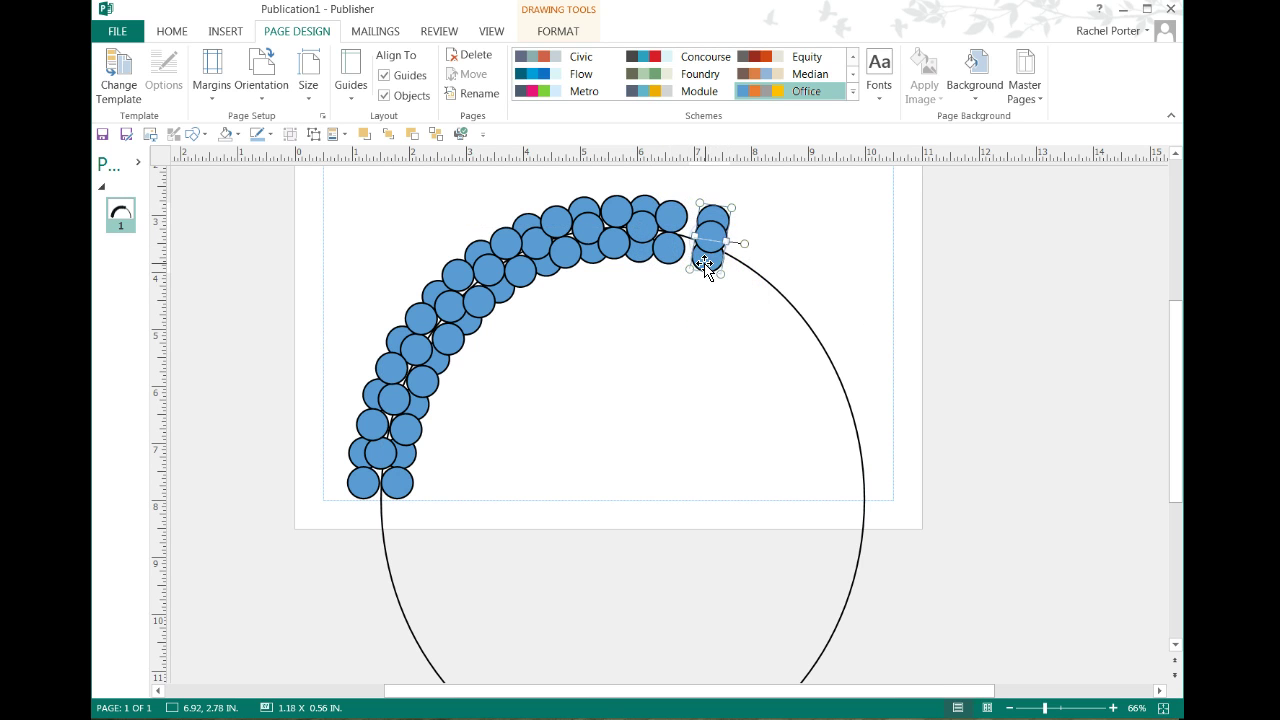
Rotate the copied three-circle cluster to follow the oval, place it against the last pair and nudge it left
mouse_move(709, 259)
mouse_down()
mouse_move(698, 258)
mouse_move(735, 251)
mouse_up()
click(698, 258)
click(766, 233)
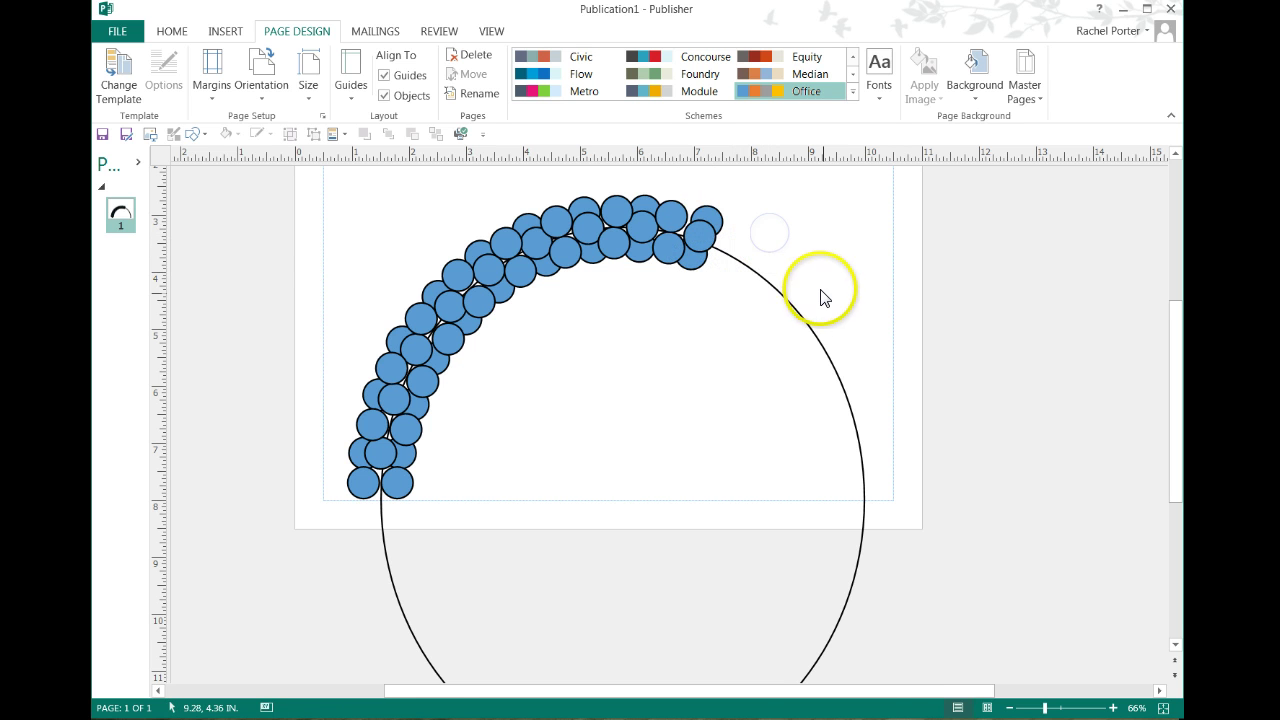
click(716, 244)
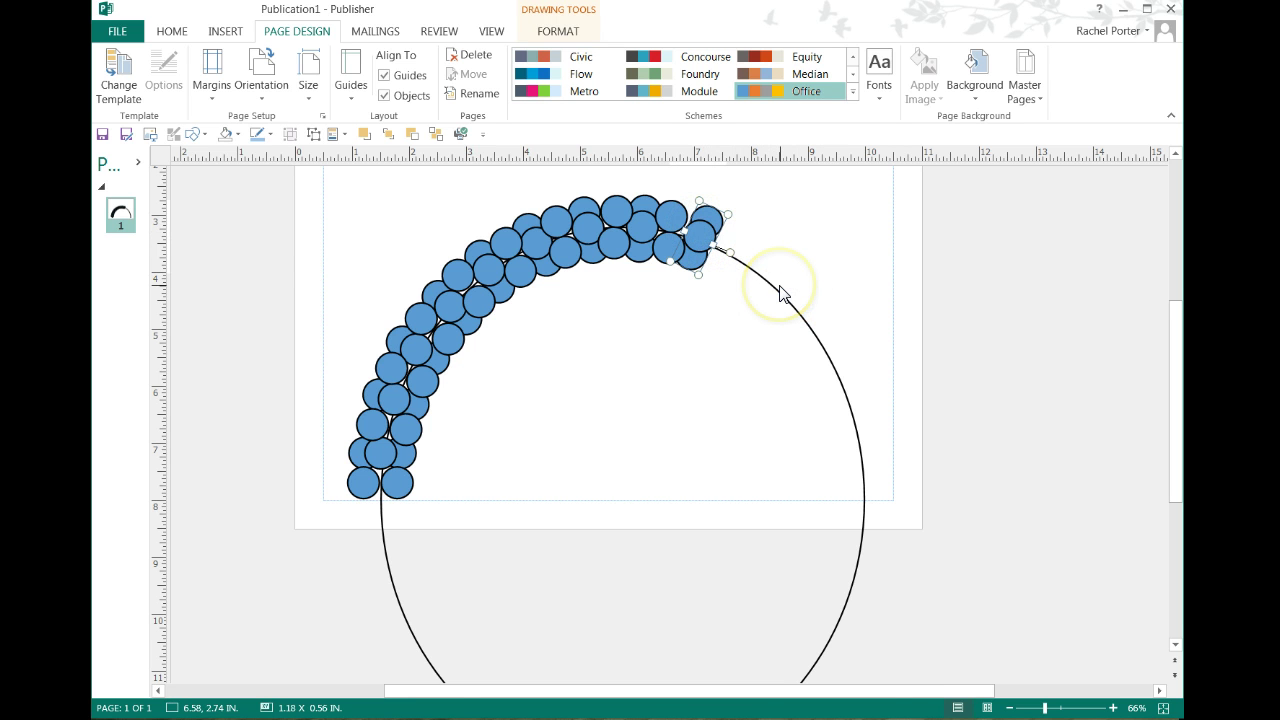
key(Left)
key(Left)
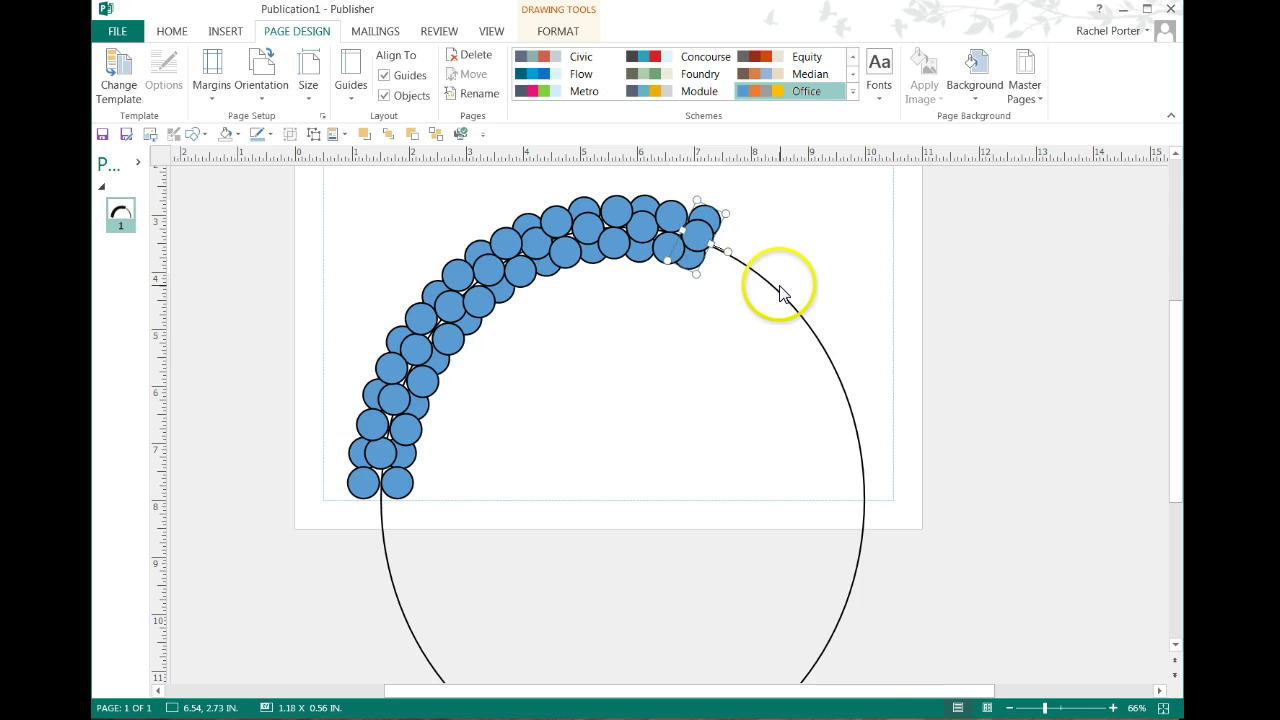
Copy the last pair, place the copy rotated beyond the newest three-circle cluster and nudge it down into line
click(672, 238)
drag(684, 253, 762, 288)
click(755, 293)
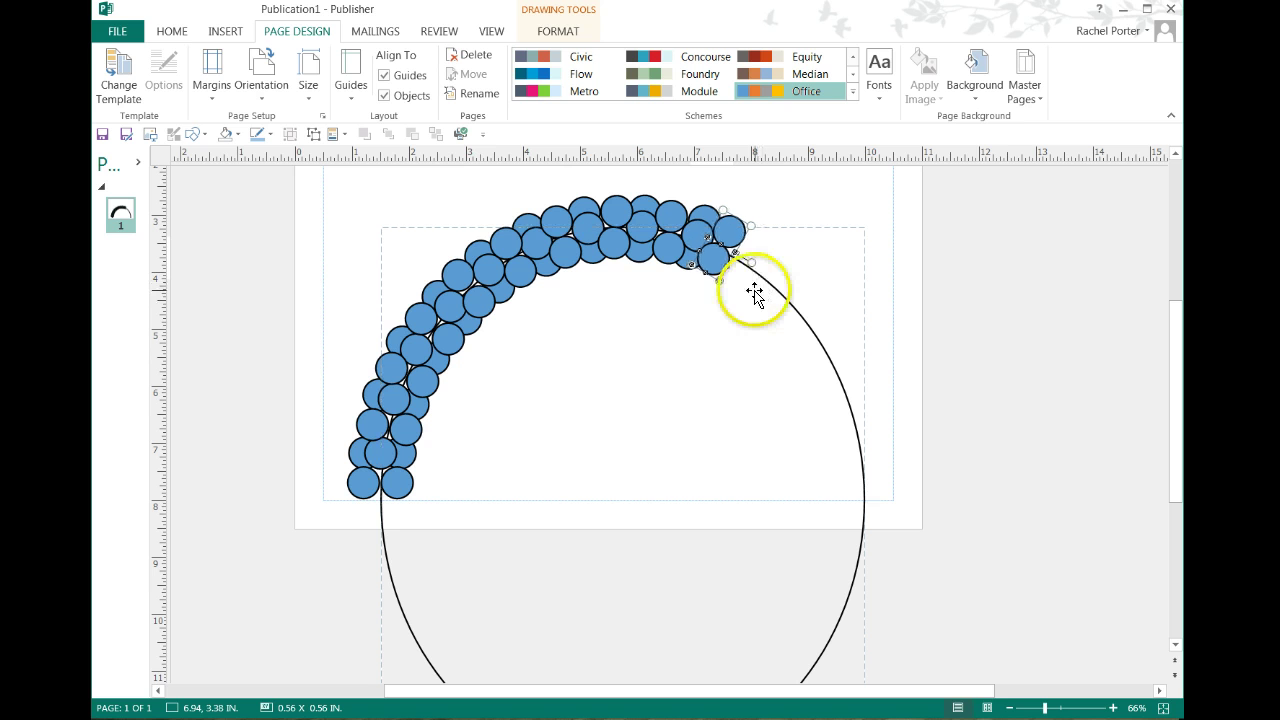
key(Down)
key(Down)
key(Down)
key(Down)
key(Down)
key(Down)
key(Right)
key(Left)
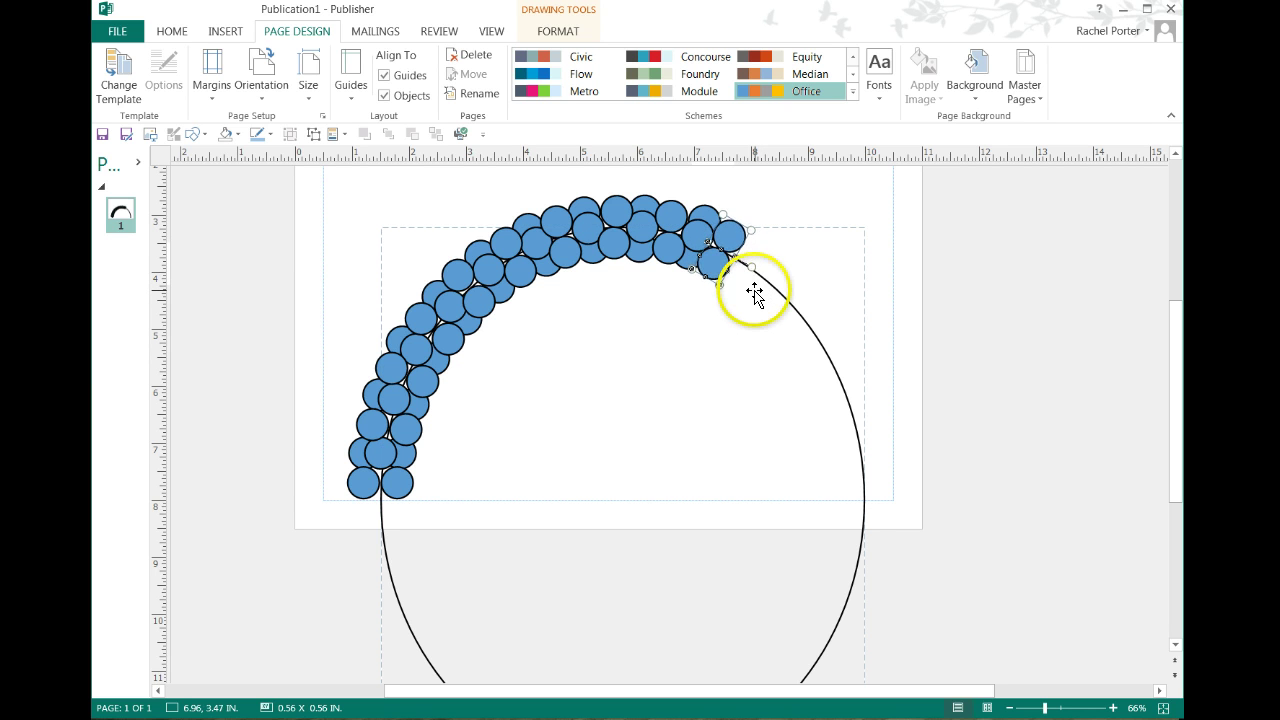
click(806, 208)
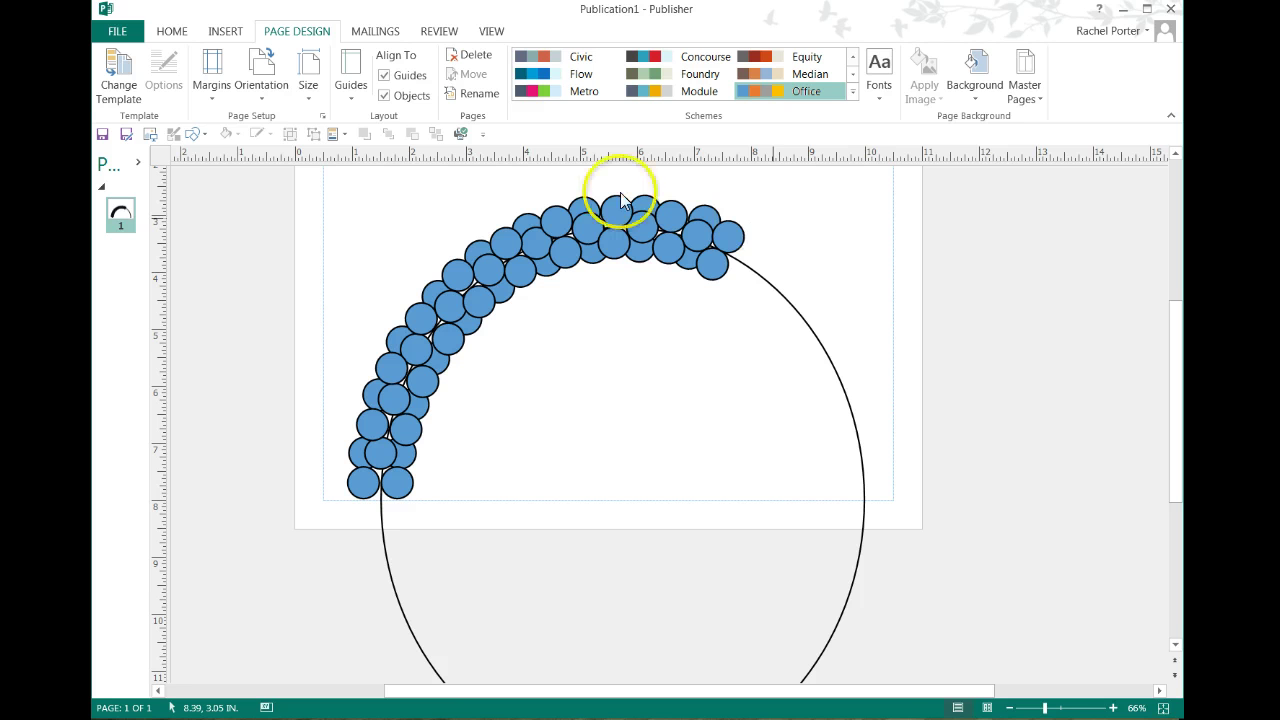
Duplicate the last three-circle cluster and place the copy beyond the newest pair, rotated to follow the oval
click(712, 270)
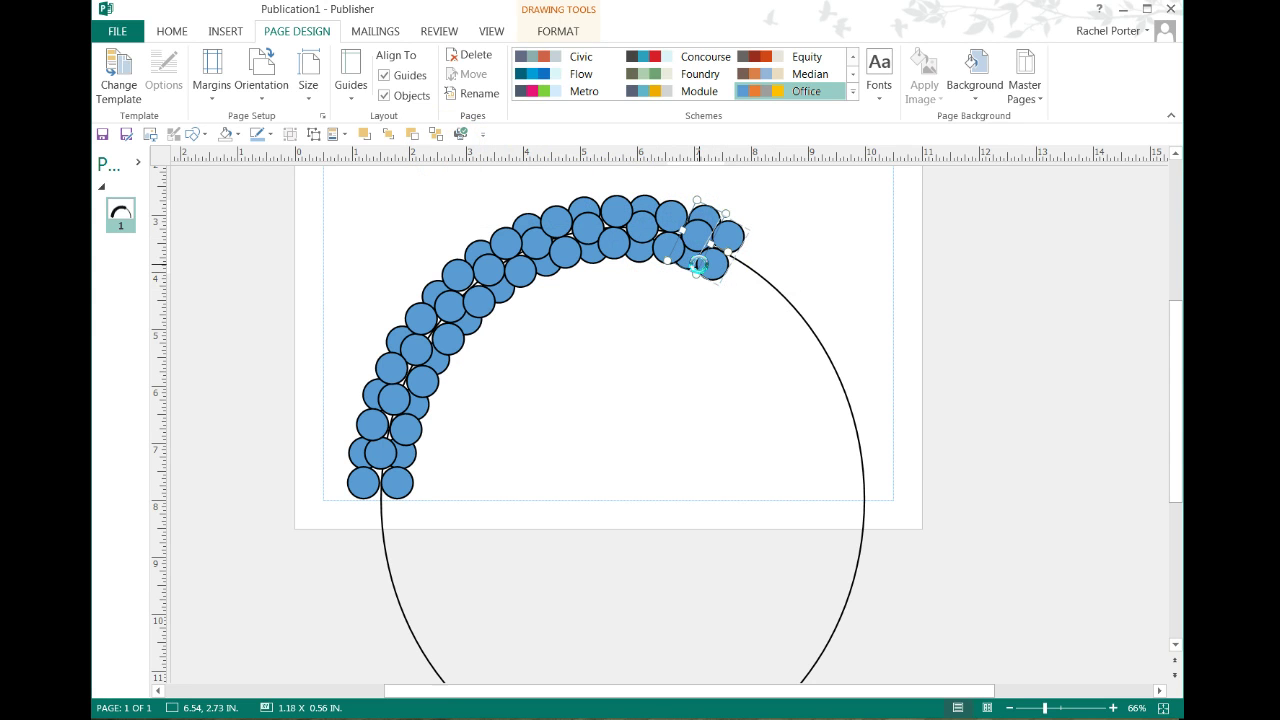
key(ctrl+v)
drag(700, 245, 775, 287)
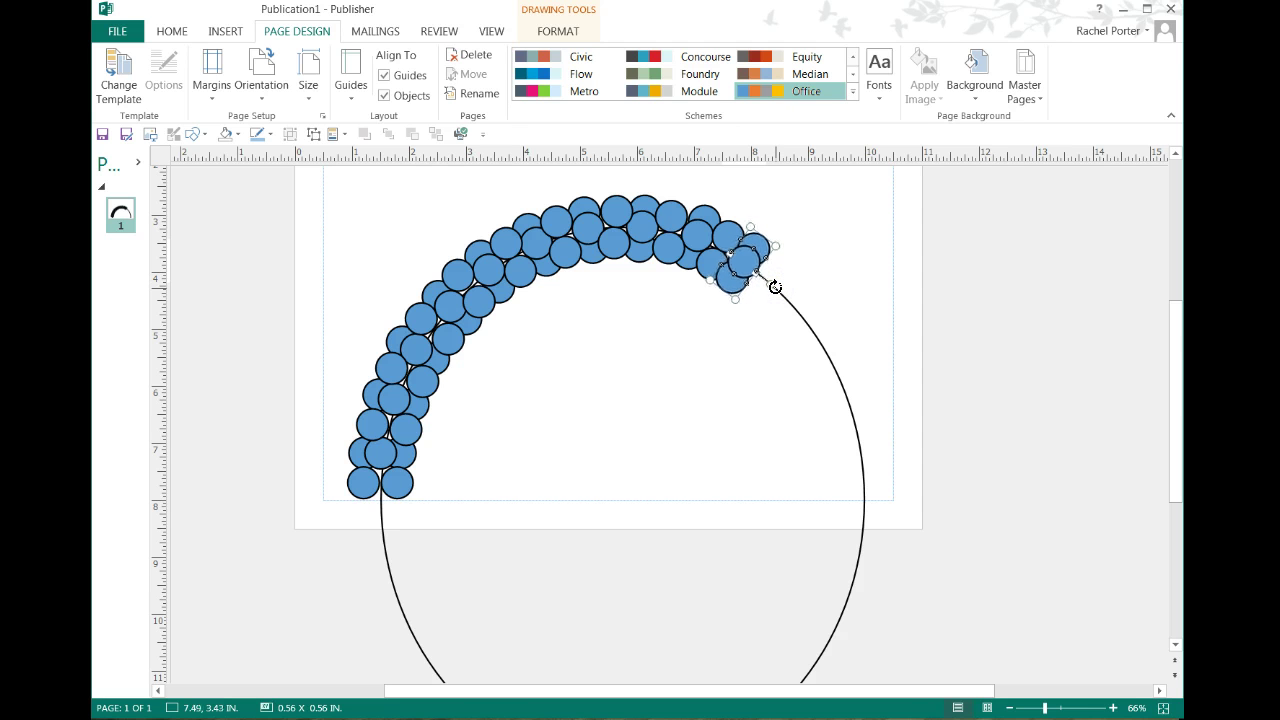
click(786, 251)
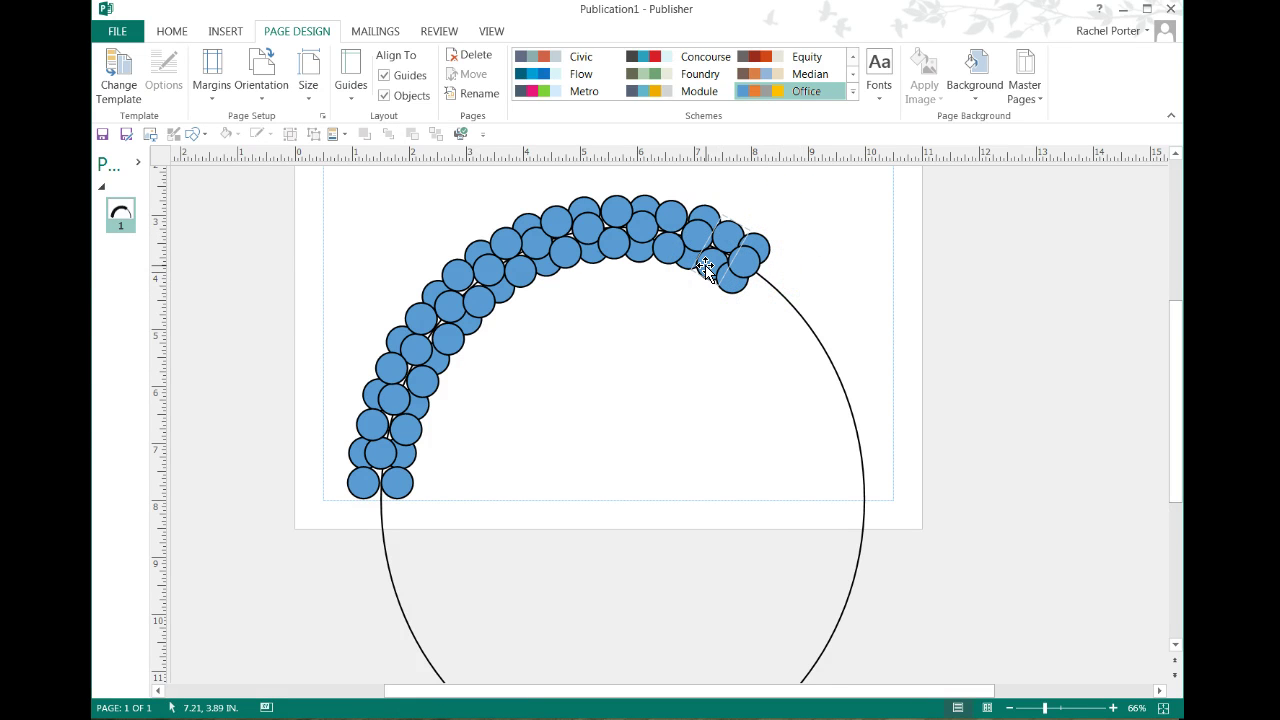
Bring the last pair forward so it overlaps the newest three-circle cluster
drag(706, 268, 706, 269)
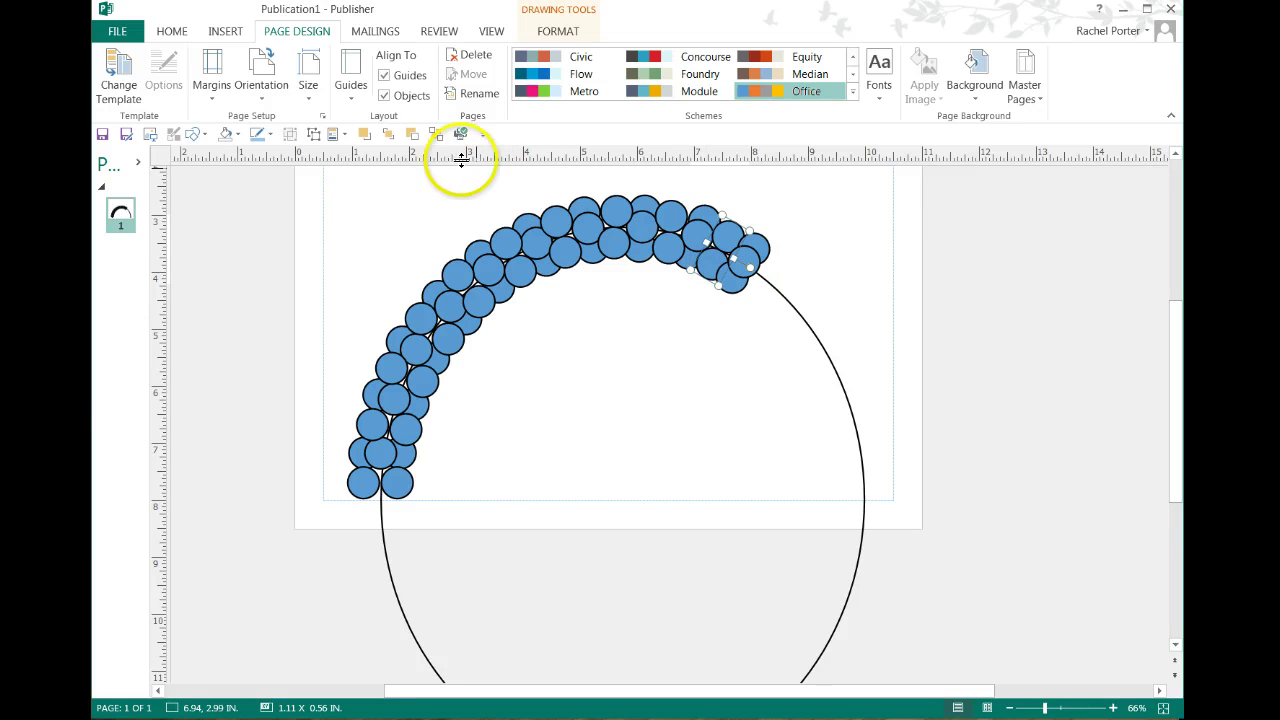
click(388, 134)
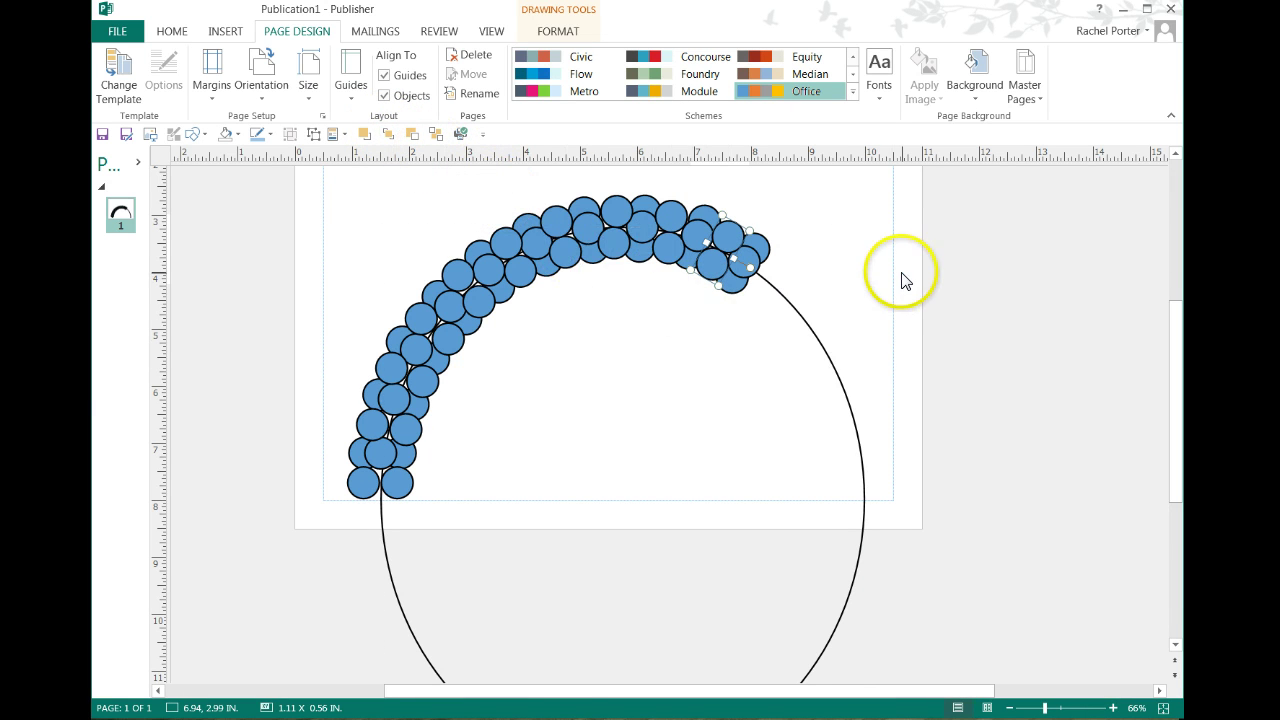
click(767, 205)
Copy the last pair and place the copy after the end cluster, rotated along the oval's descending right side
click(729, 230)
key(ctrl+c)
key(ctrl+v)
drag(732, 240, 791, 306)
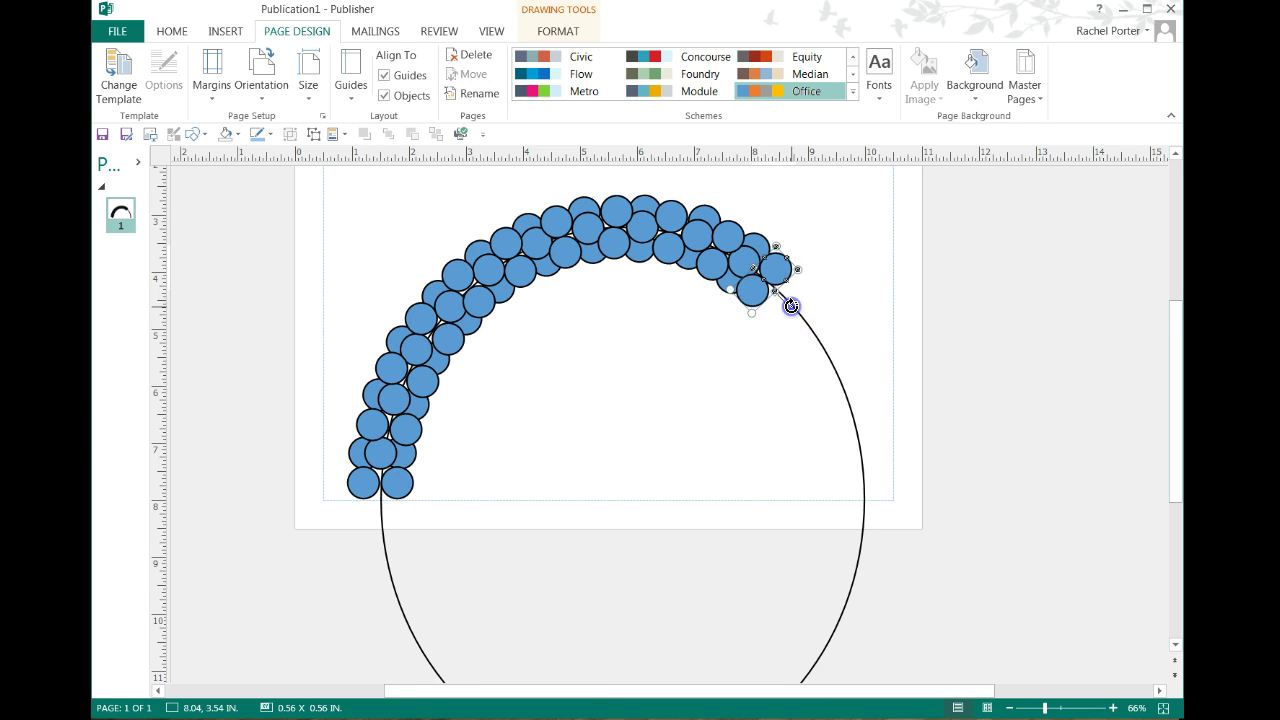
click(851, 257)
Copy the last three-circle cluster, place the copy rotated below the newest pair on the oval and nudge it down
click(748, 263)
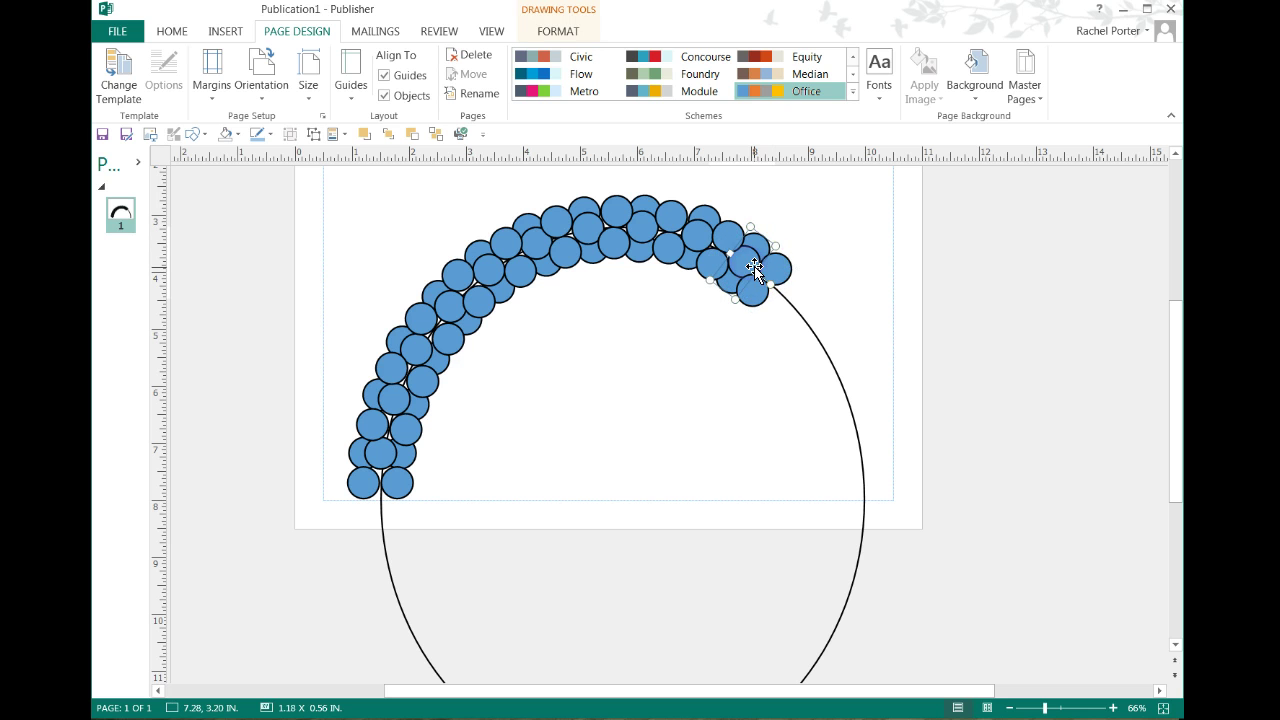
key(Right)
key(Down)
drag(753, 268, 808, 326)
key(Down)
key(Down)
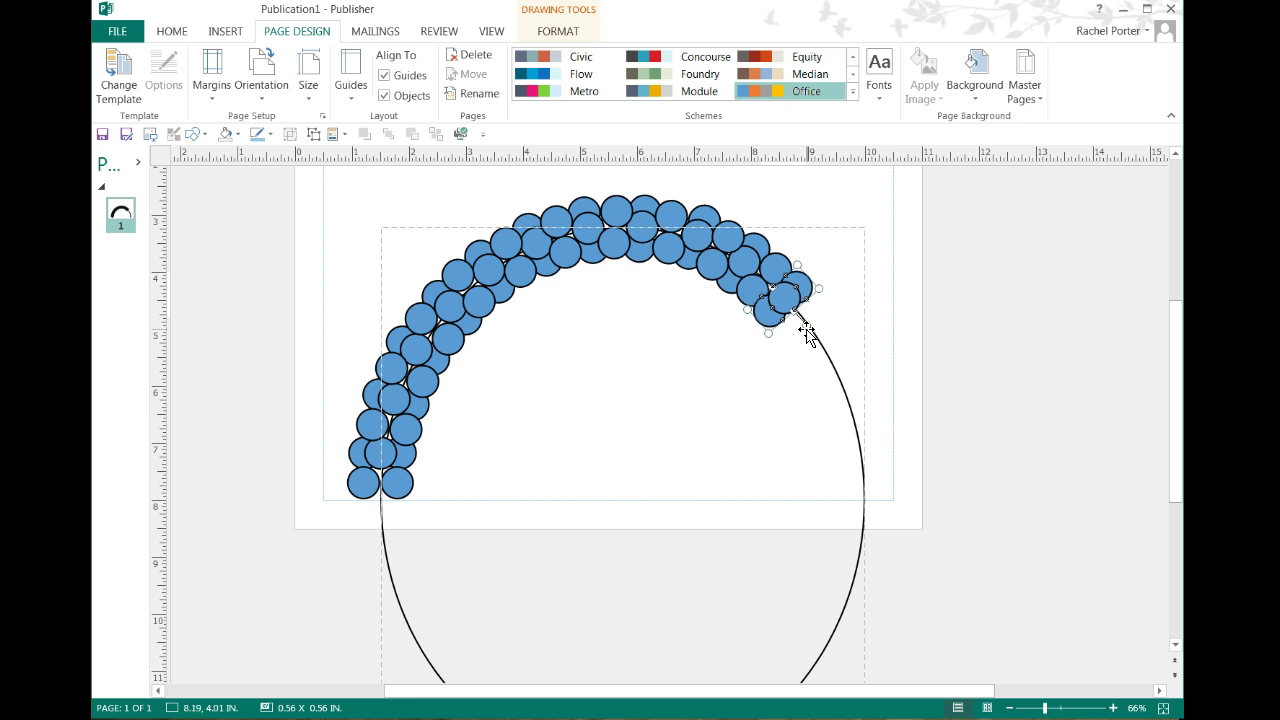
click(834, 220)
Copy the last pair again and place the copy below the newest three-circle cluster, angled along the oval
drag(778, 268, 745, 290)
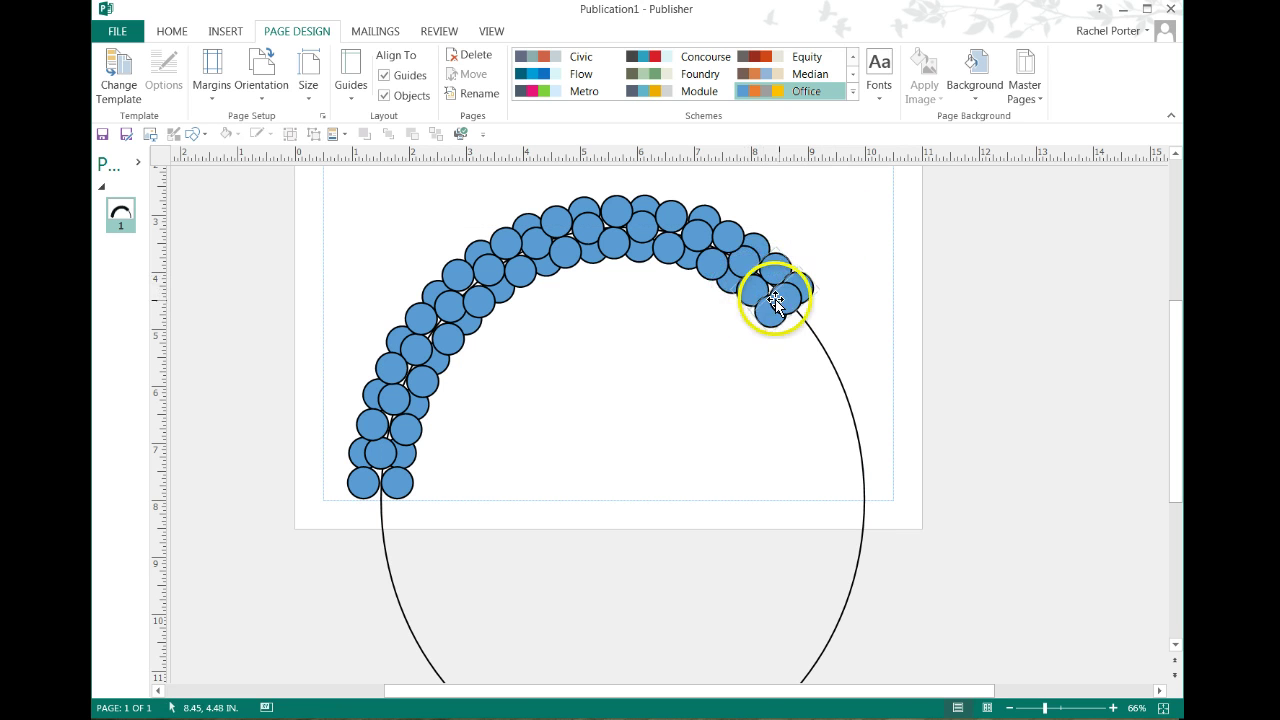
click(785, 302)
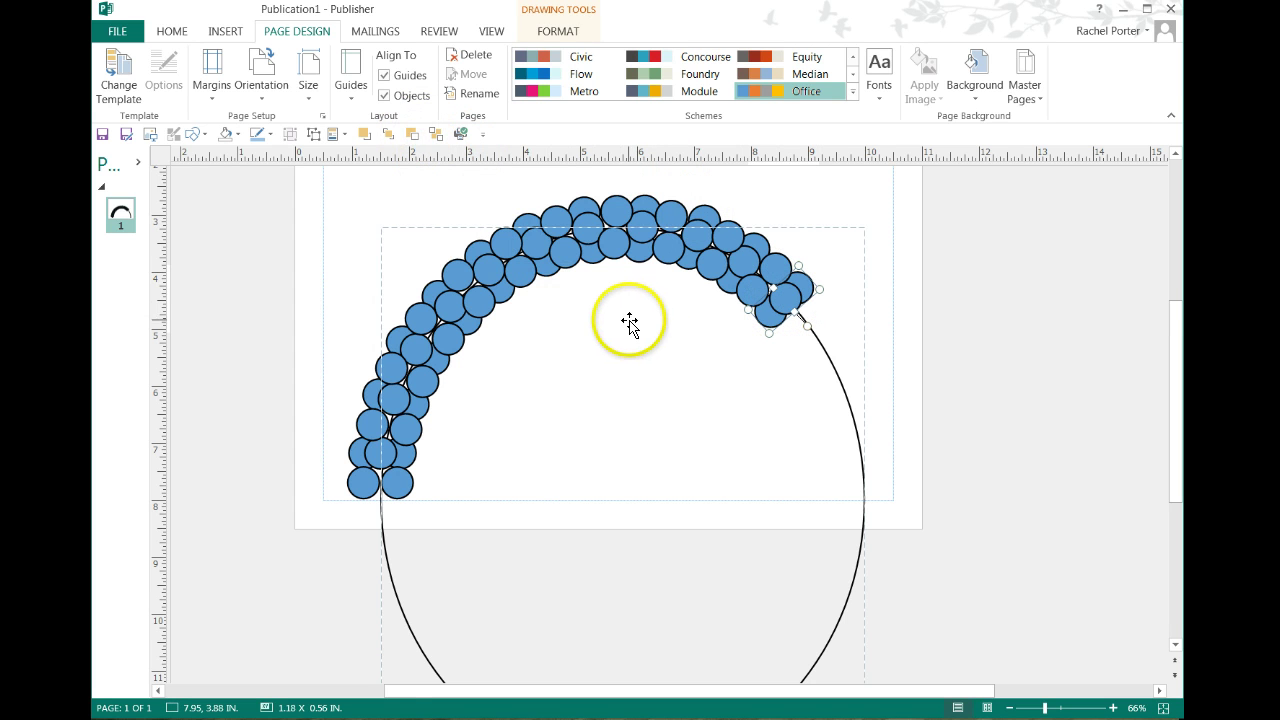
click(752, 291)
click(788, 383)
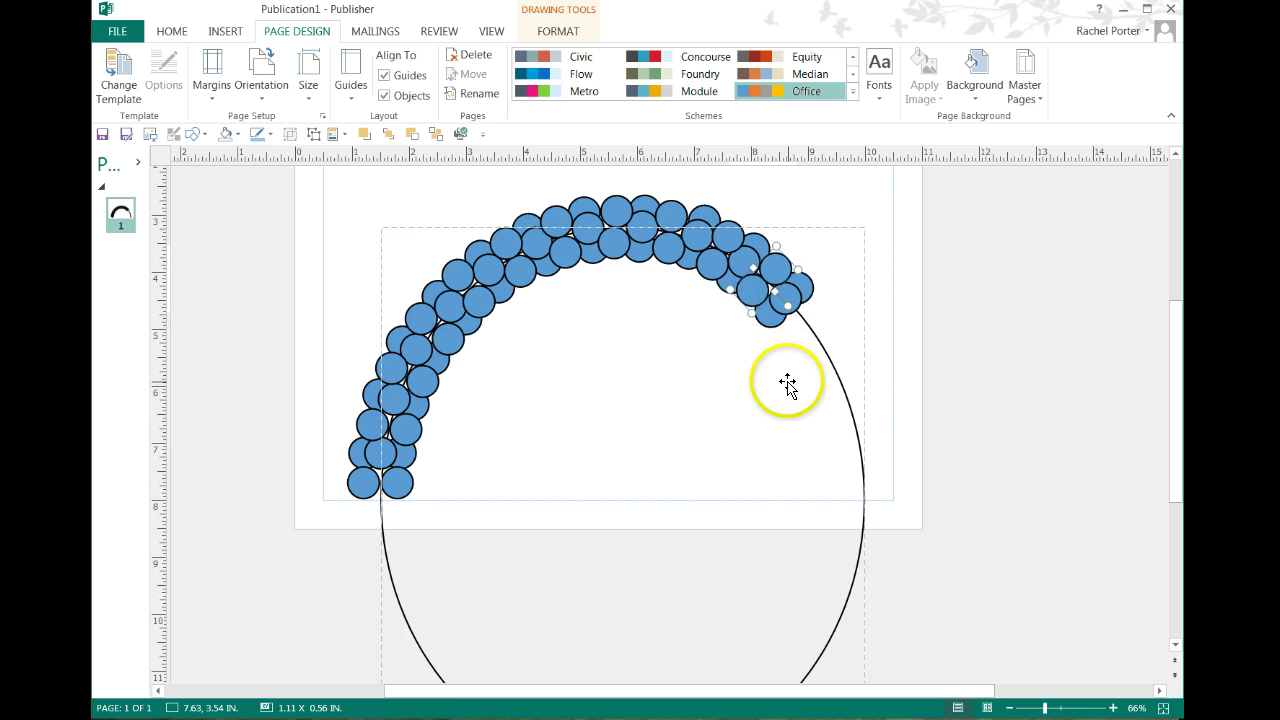
click(784, 313)
drag(757, 296, 824, 368)
click(824, 345)
click(823, 351)
click(331, 134)
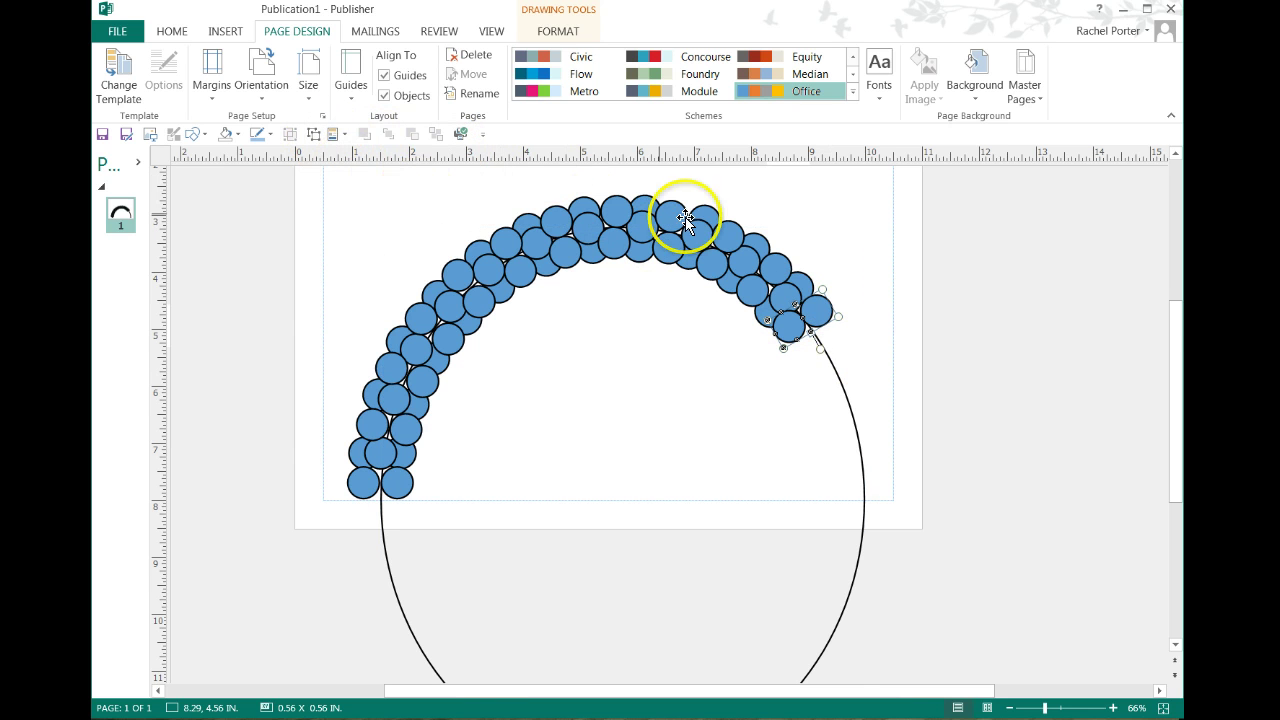
click(843, 238)
Bring the last three-circle cluster in front of the newest pair
click(807, 318)
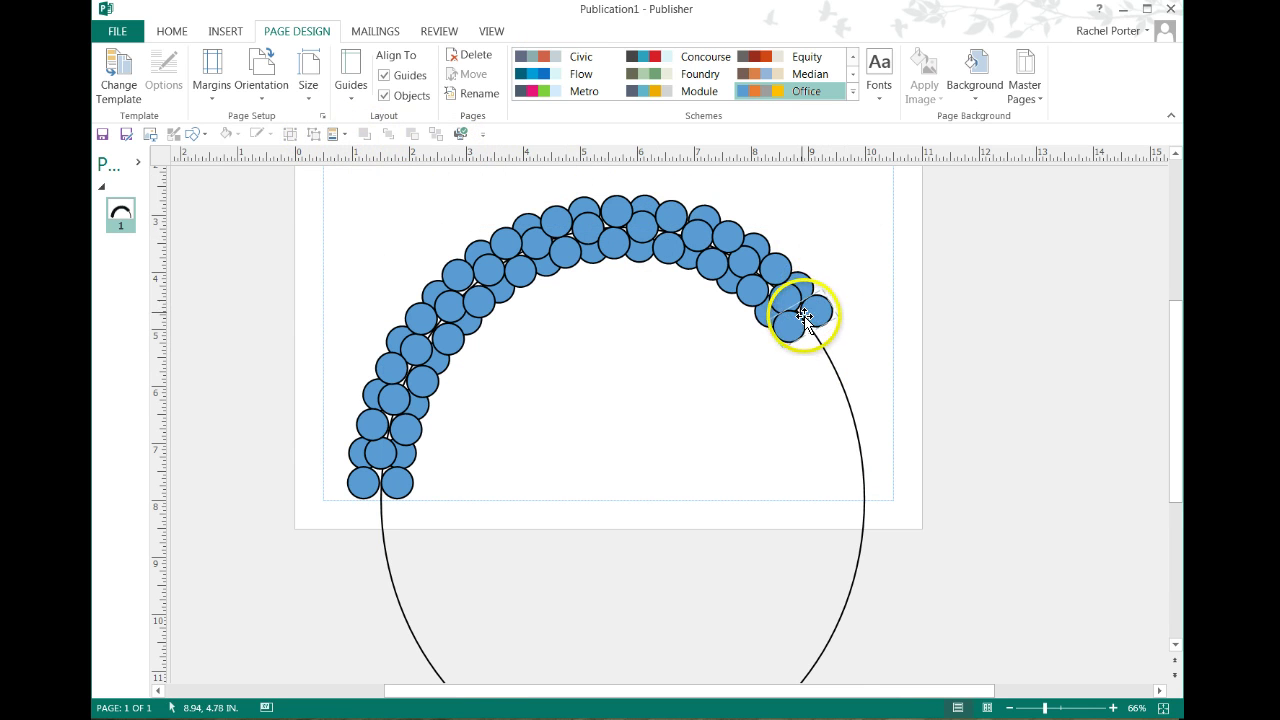
click(795, 304)
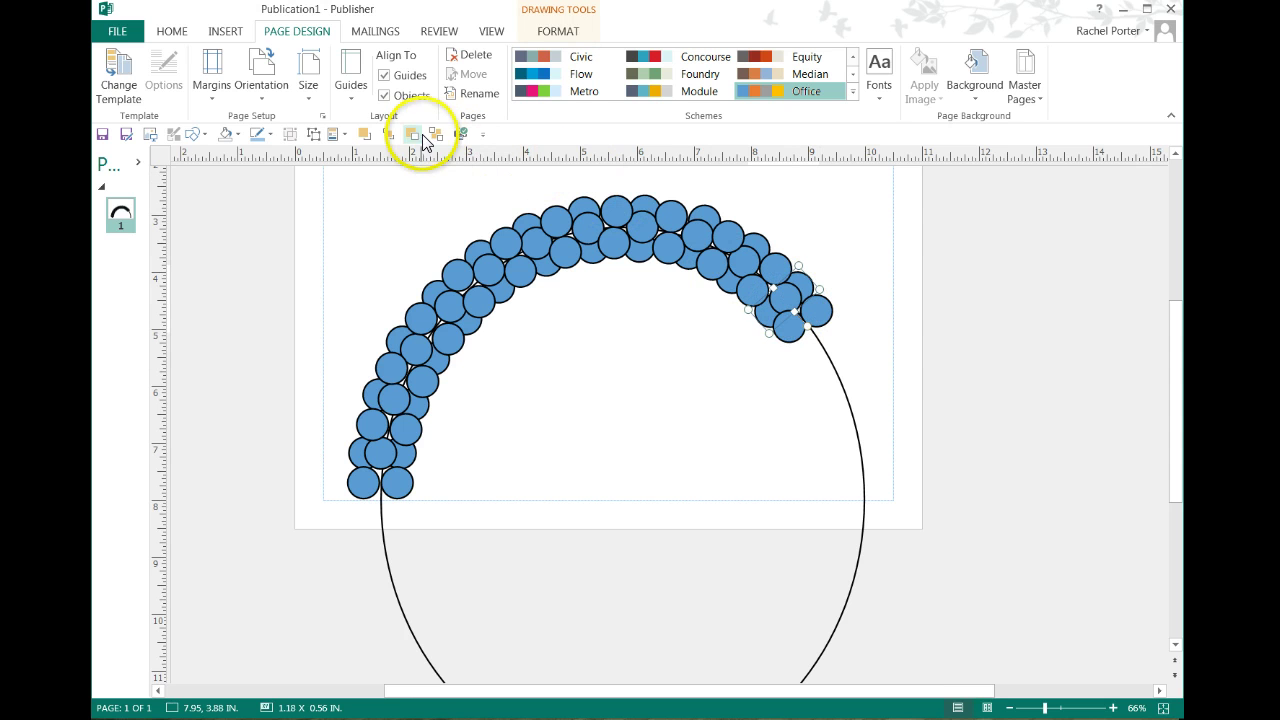
click(411, 134)
click(389, 134)
Copy the last three-circle cluster and place the copy below the newest pair, rotated to match the oval's slope
click(786, 297)
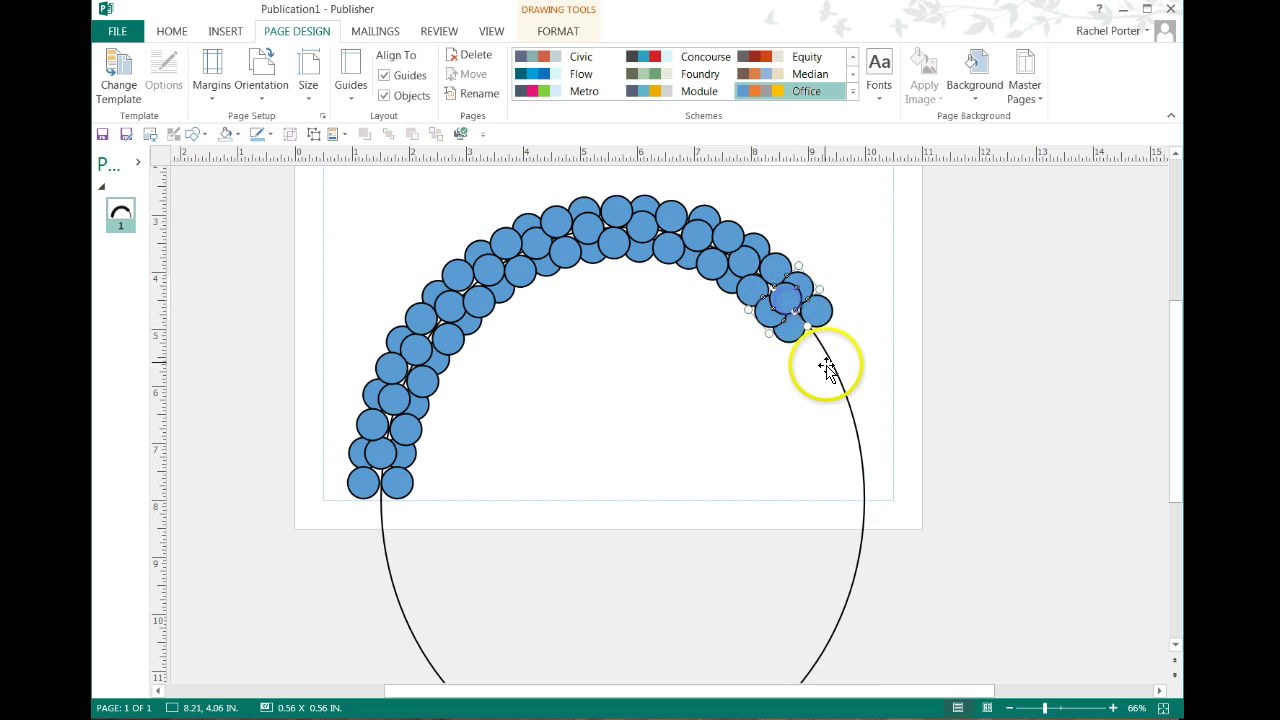
drag(811, 322, 840, 385)
click(894, 371)
Bring the last pair in front of the newest three-circle cluster and nudge it slightly left
click(798, 324)
click(533, 142)
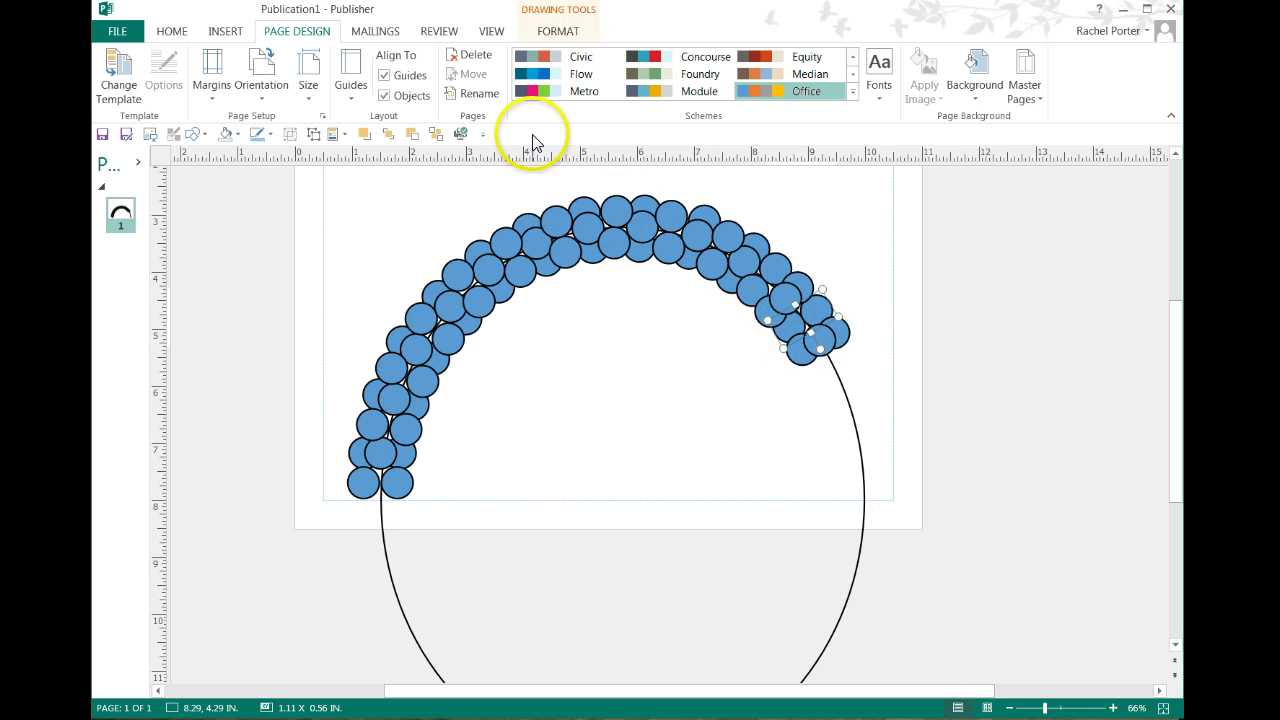
click(411, 135)
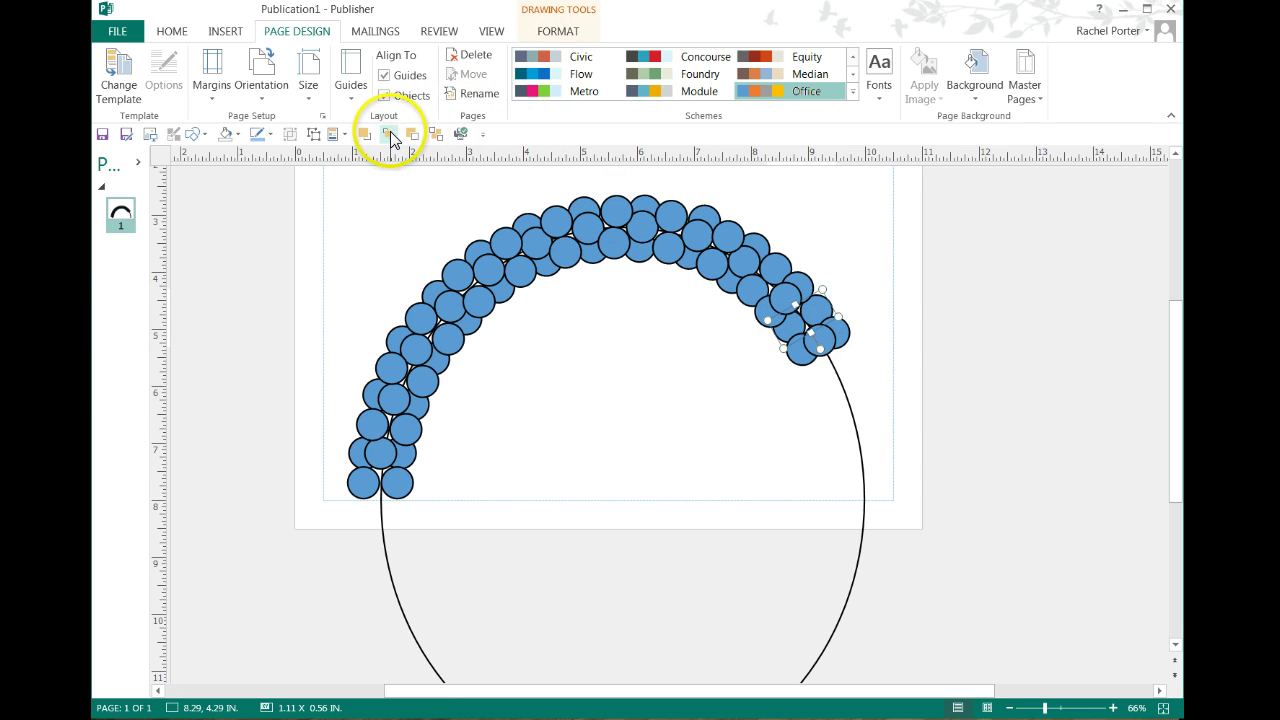
click(817, 352)
key(Down)
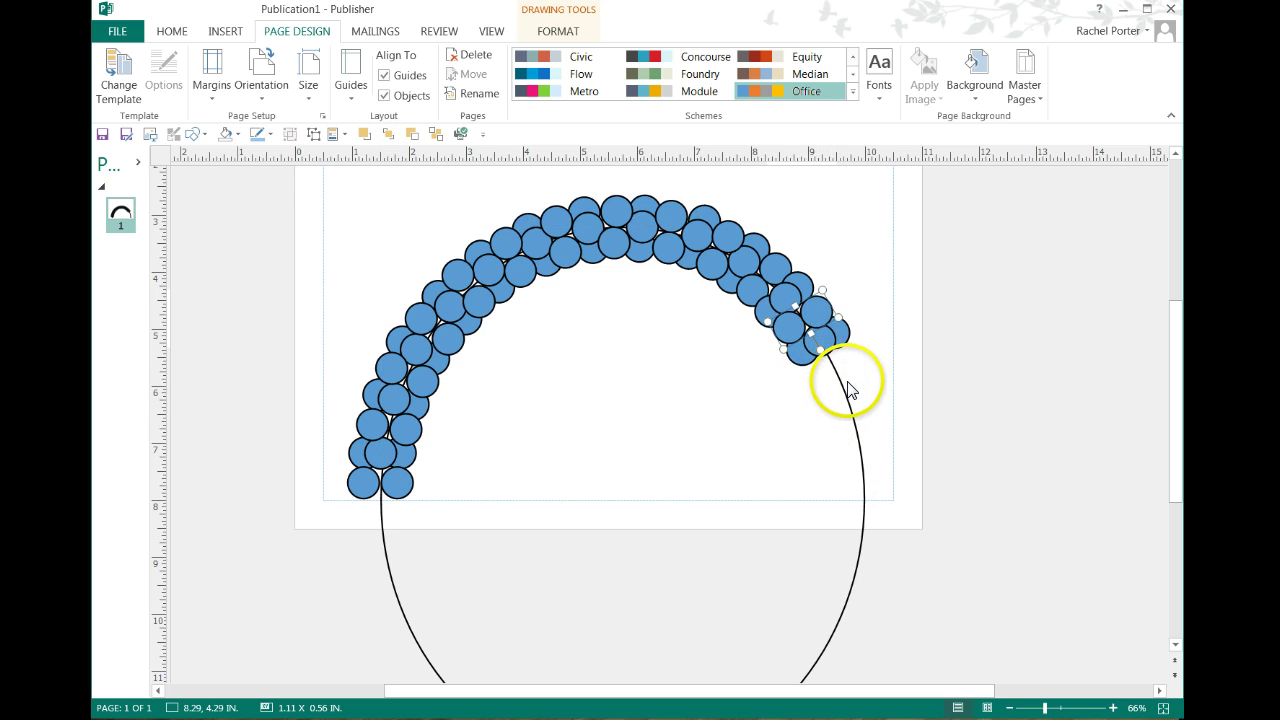
key(Up)
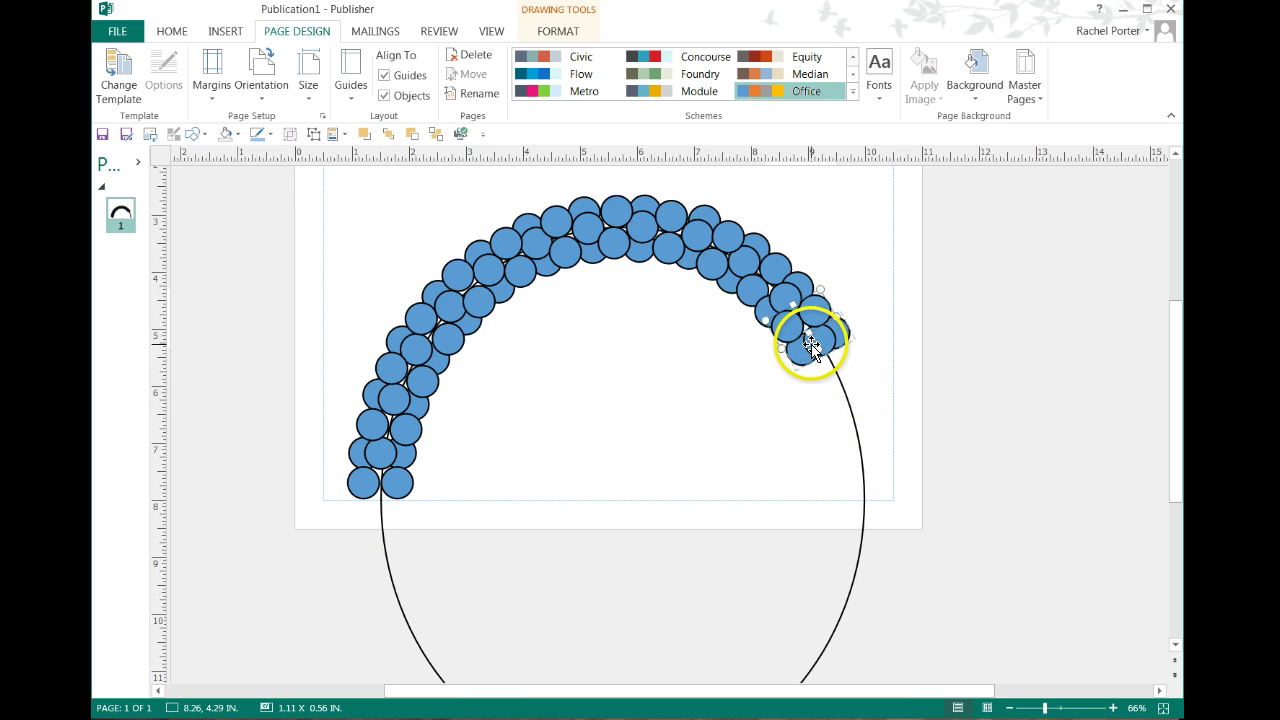
Nudge the three-circle cluster at the end of the arch into line with the pair above it
drag(816, 340, 806, 388)
key(Down)
key(Down)
key(Down)
key(Down)
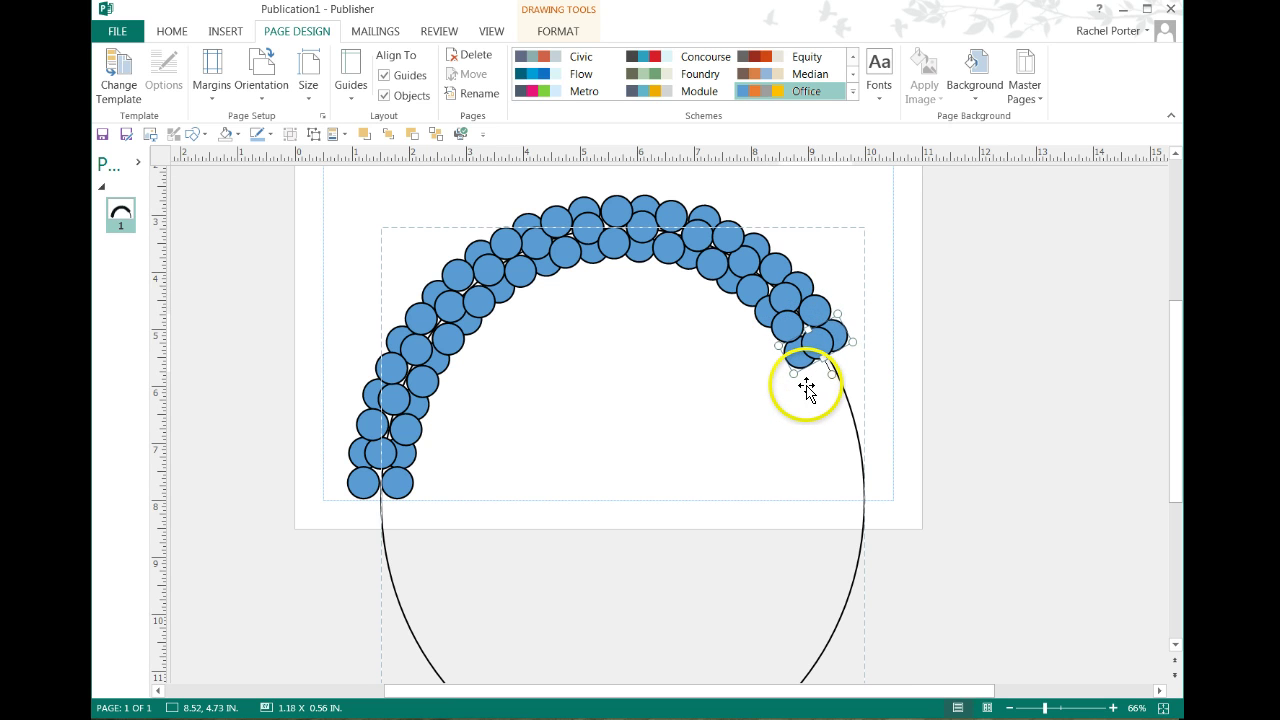
key(Right)
key(Up)
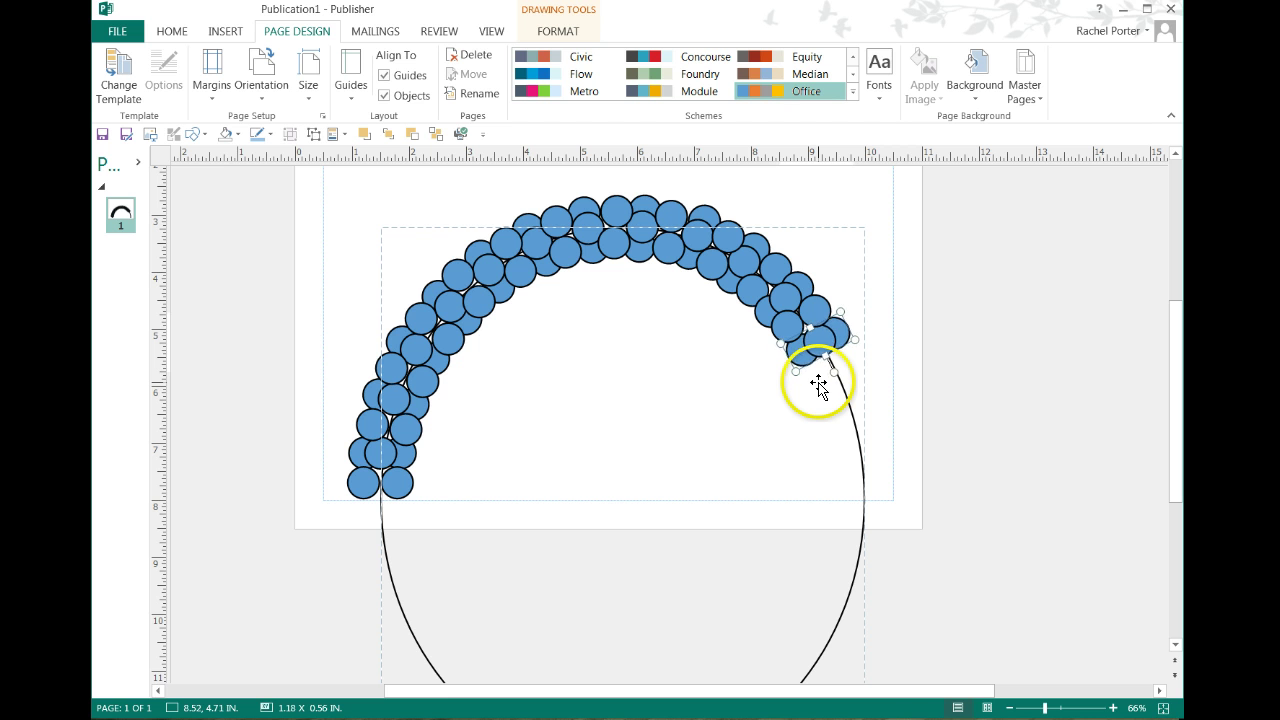
Nudge the last pair slightly up and to the right to even out its spacing
click(783, 328)
drag(782, 328, 783, 329)
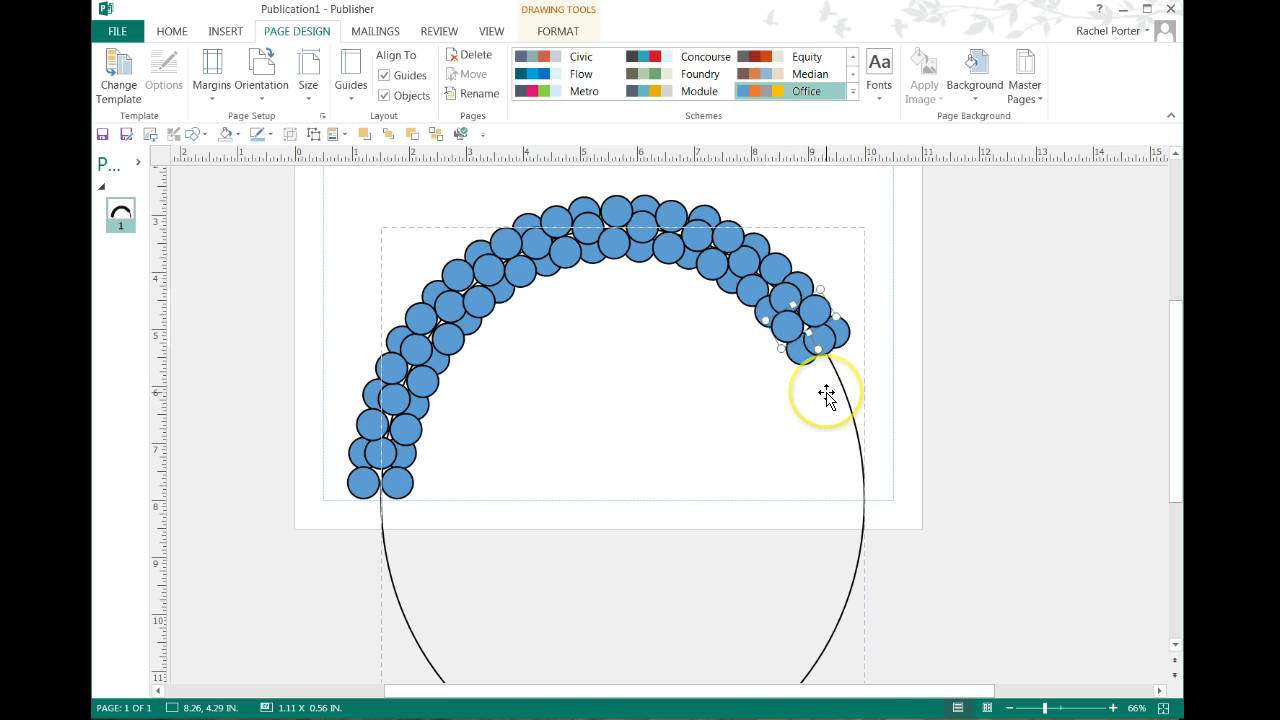
click(889, 349)
Copy the last pair and place the copy below the newest three-circle cluster, rotated more steeply to follow the oval
click(790, 324)
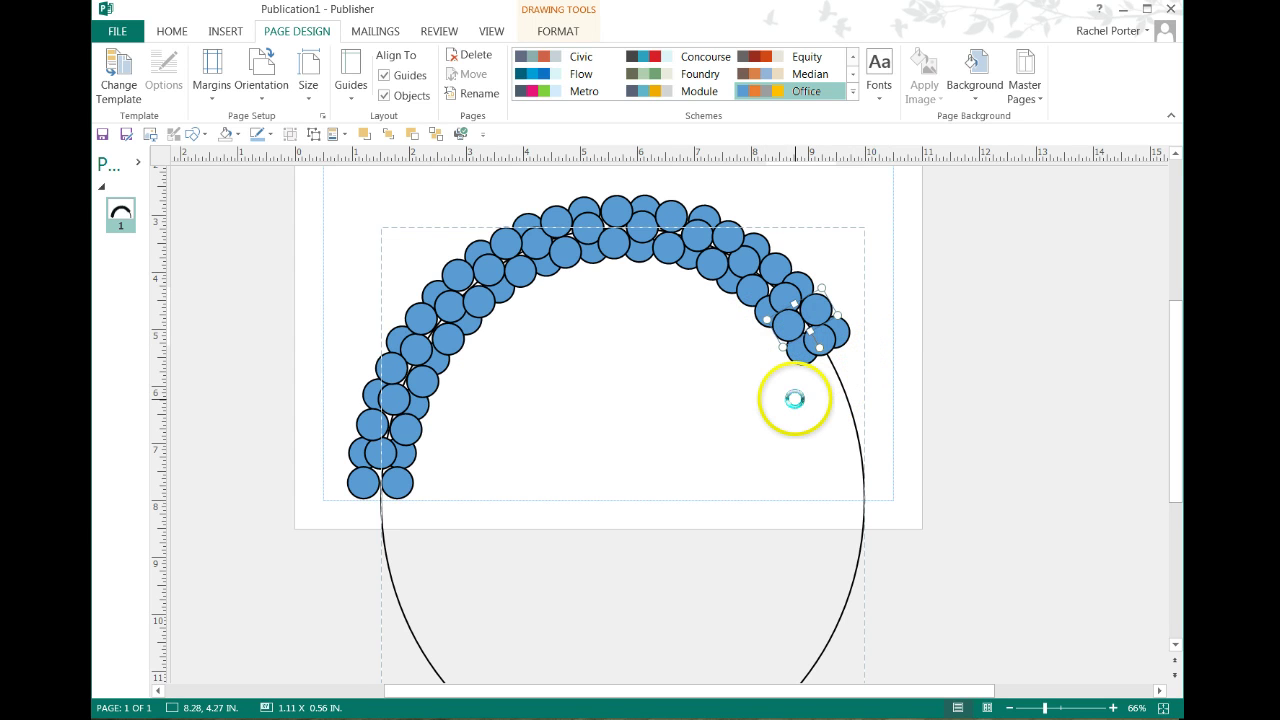
drag(801, 344, 816, 371)
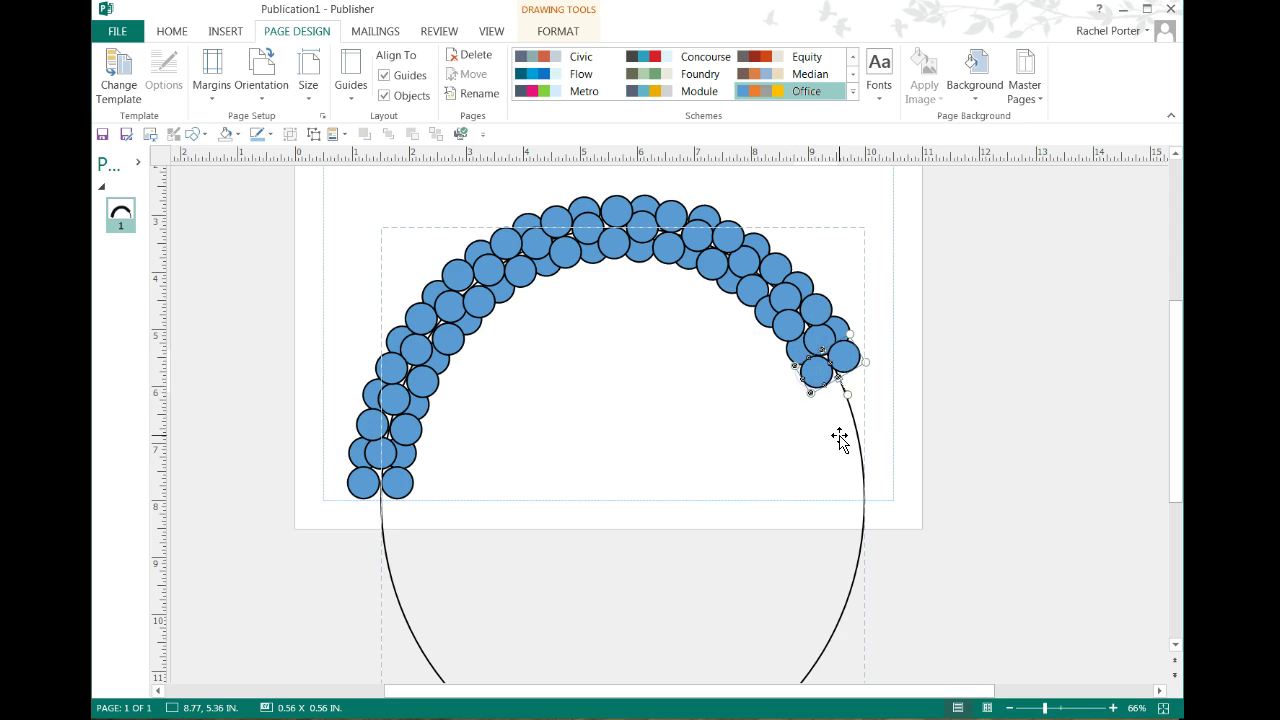
click(820, 336)
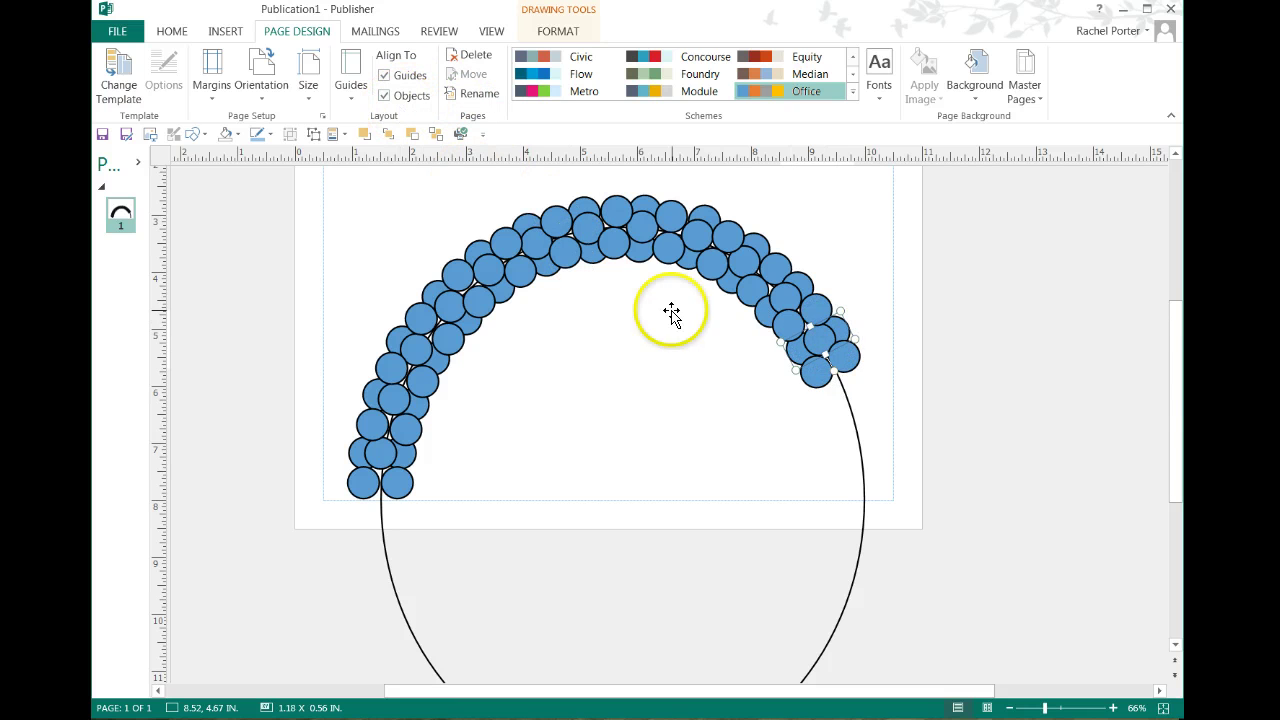
Copy the newest three-circle cluster and place the copy below the last pair, rotated to follow the oval
click(819, 343)
drag(819, 343, 852, 415)
key(ctrl+v)
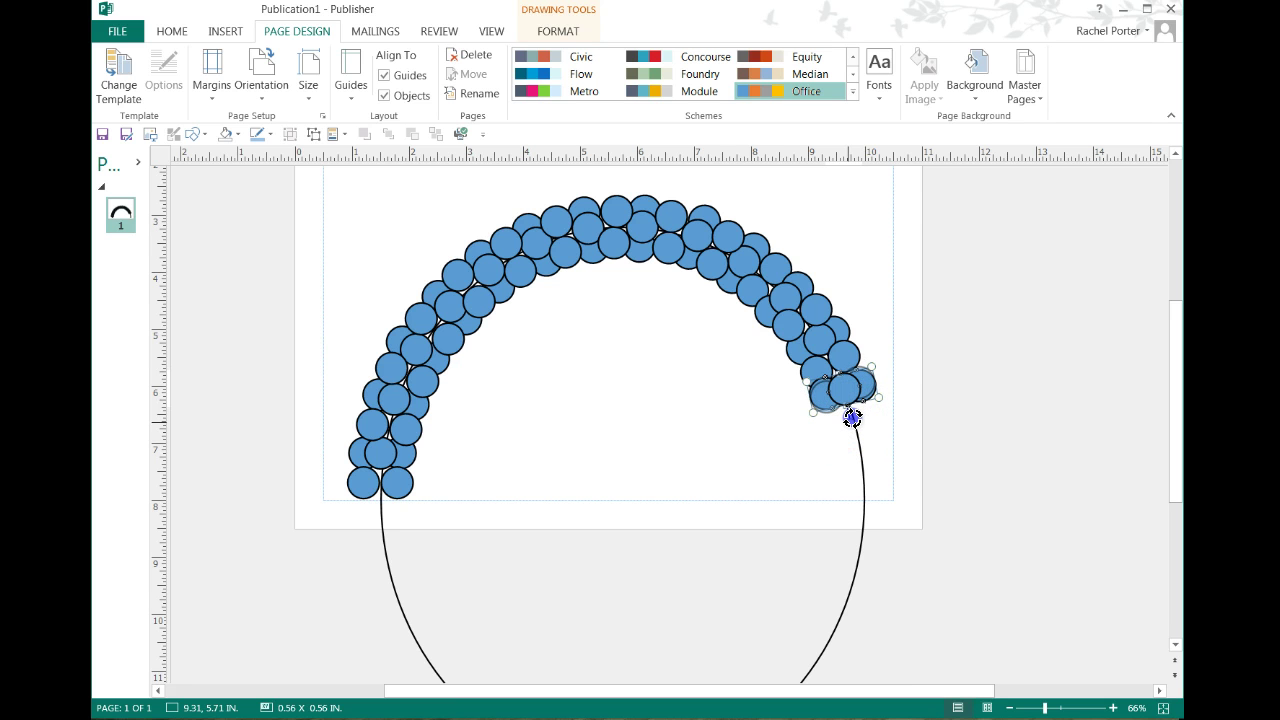
drag(848, 420, 852, 450)
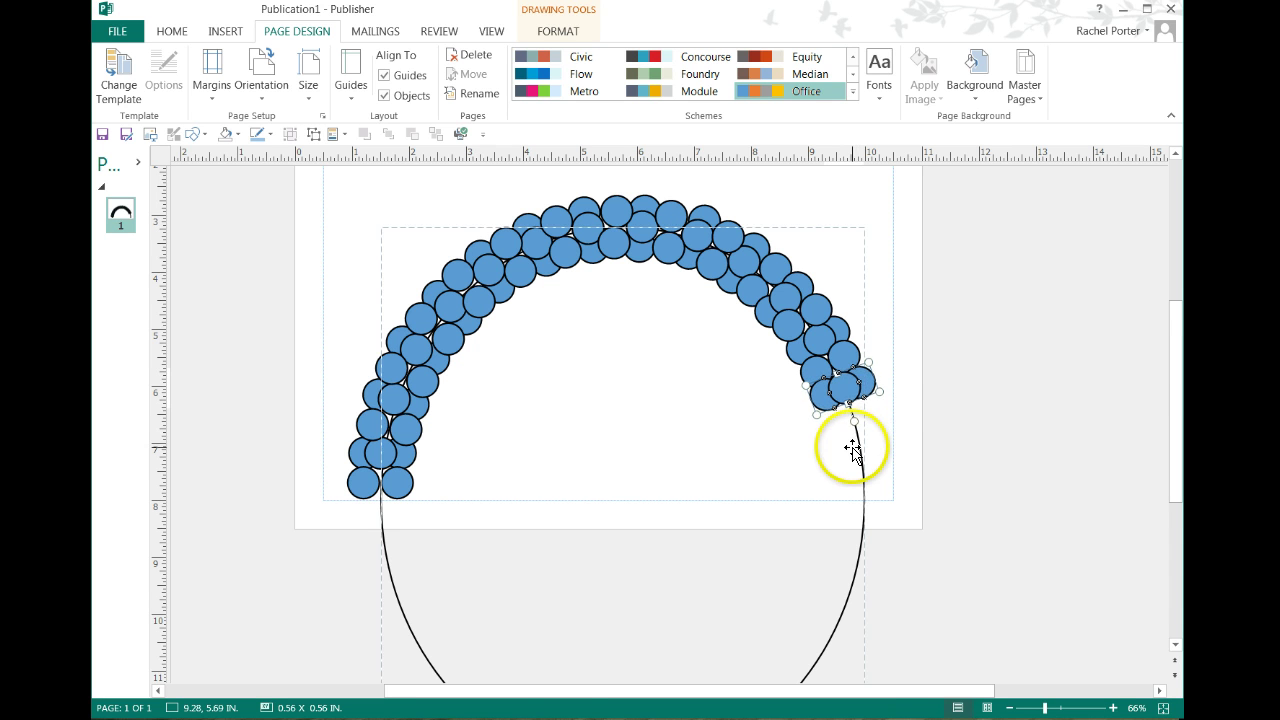
Restack the previous three-circle cluster behind its neighbouring pairs and send the oval guide behind all the circles
click(907, 418)
mouse_move(863, 398)
mouse_down()
mouse_move(827, 380)
mouse_move(821, 345)
mouse_up()
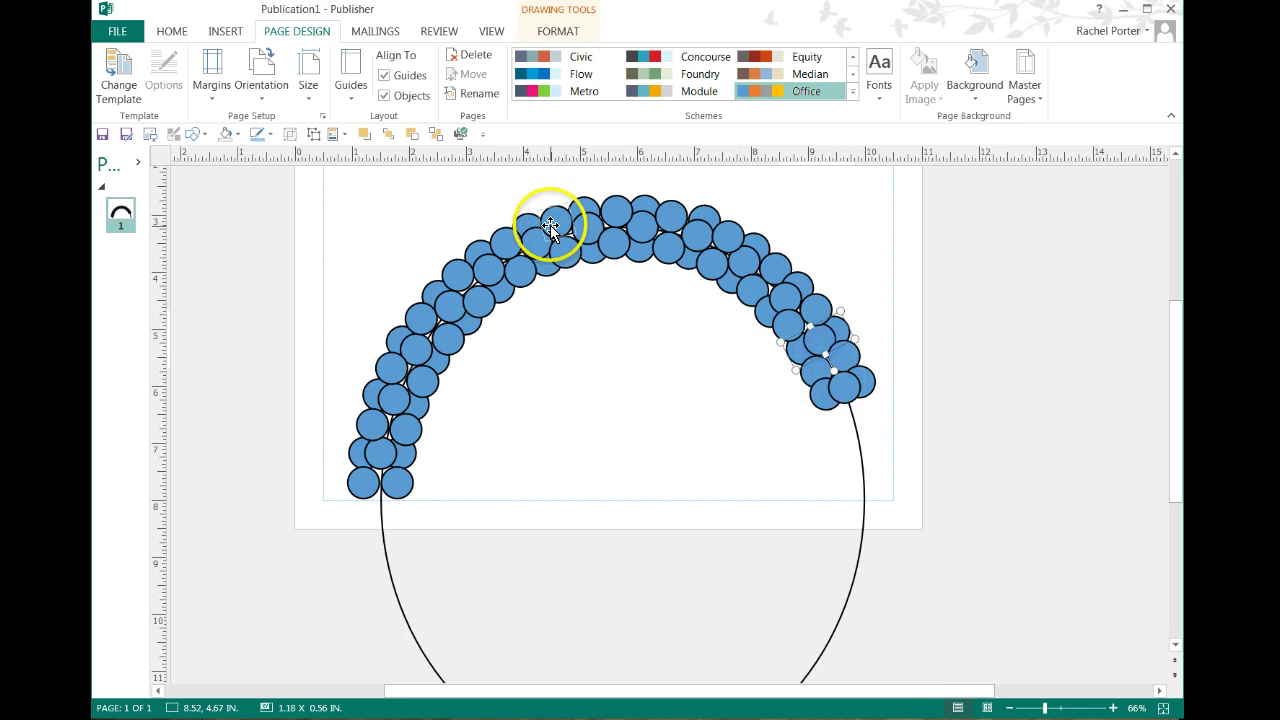
click(389, 135)
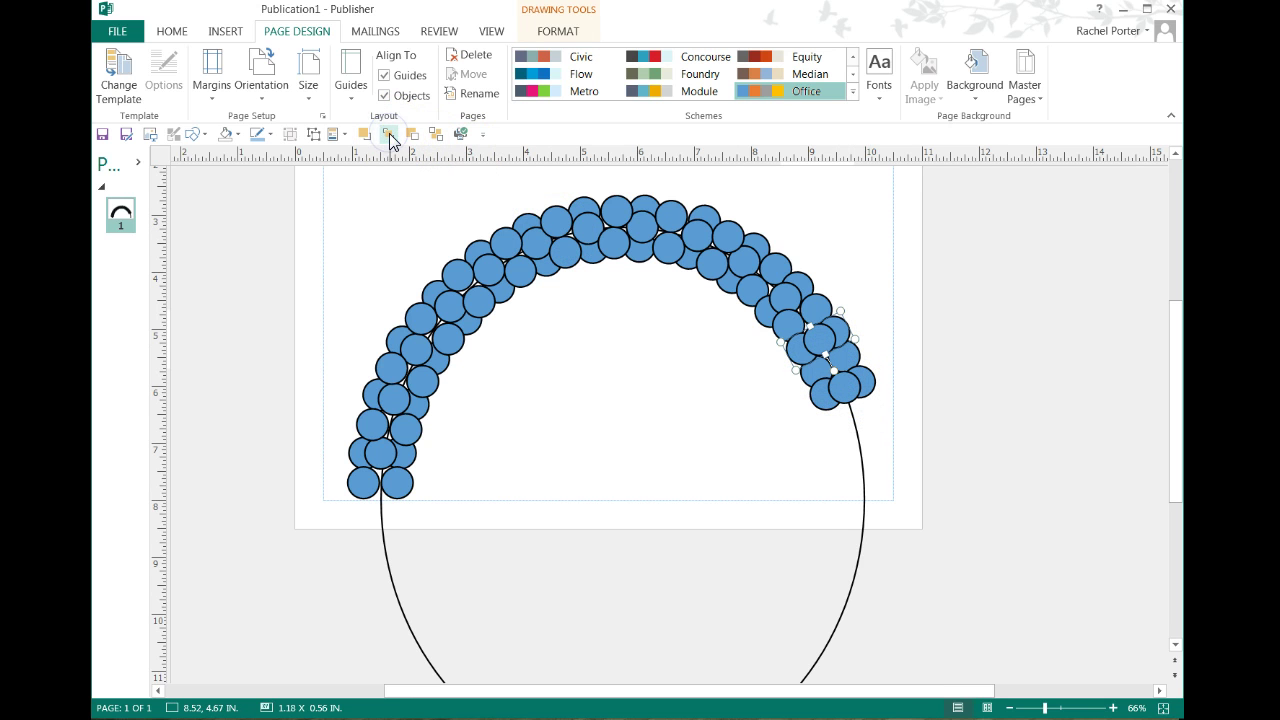
click(411, 136)
click(436, 135)
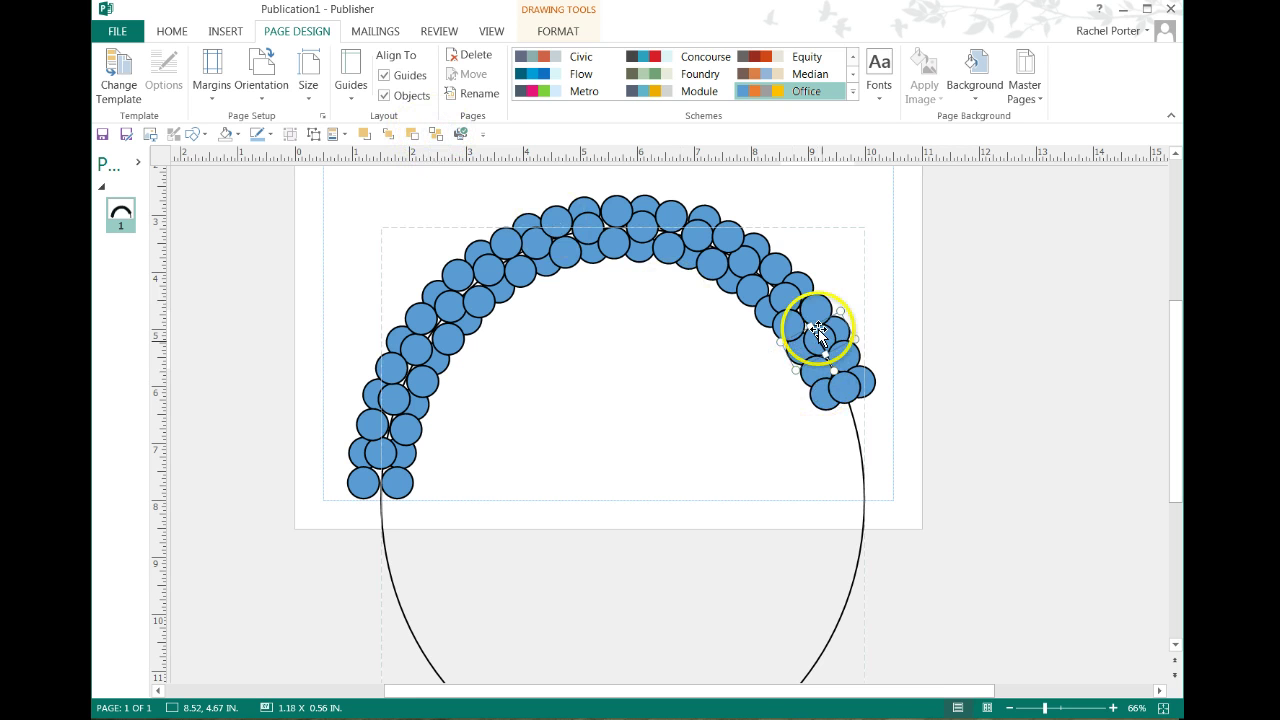
click(862, 500)
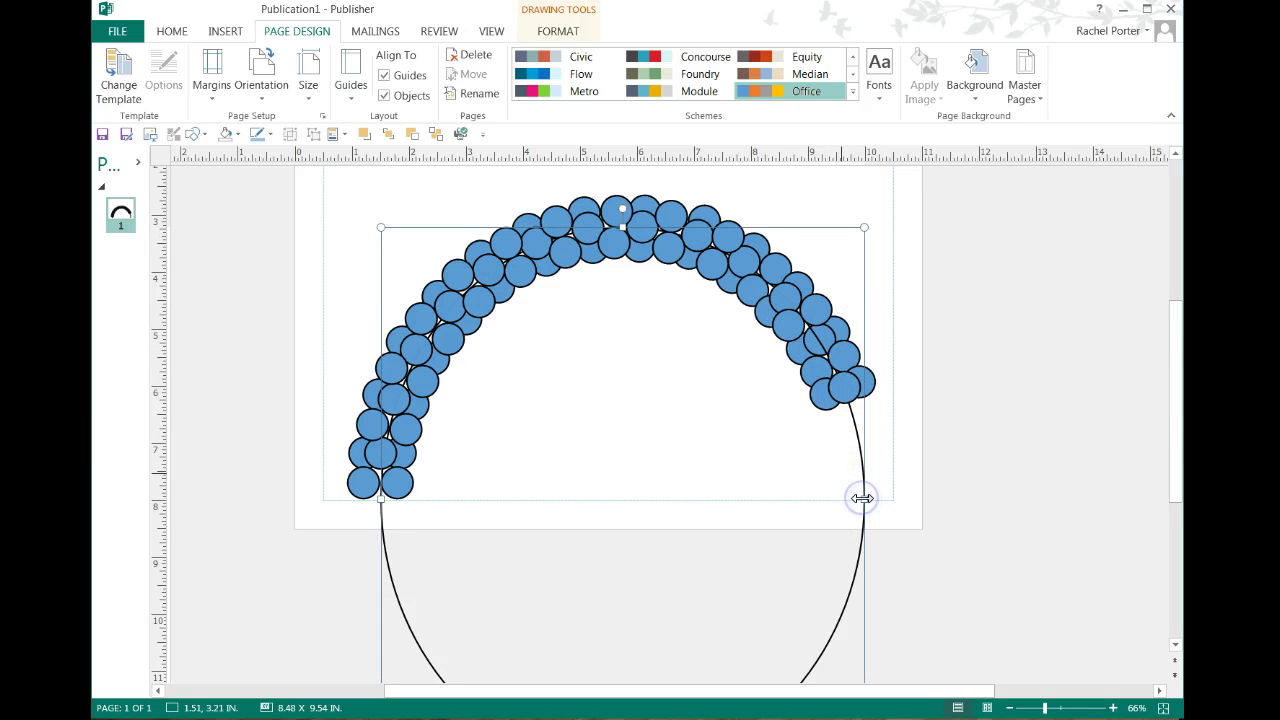
click(458, 134)
click(435, 133)
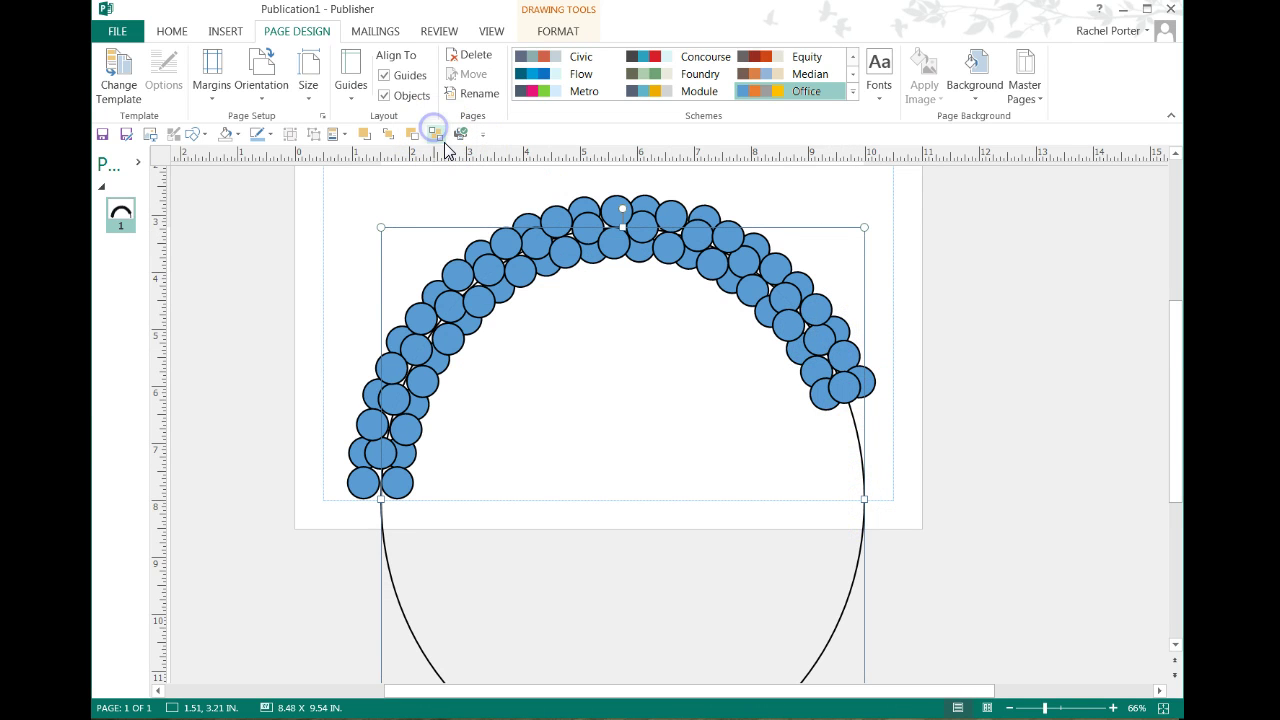
Nudge the last pair and newest three-circle cluster slightly right and down, and bring the pair in front of the cluster
click(846, 358)
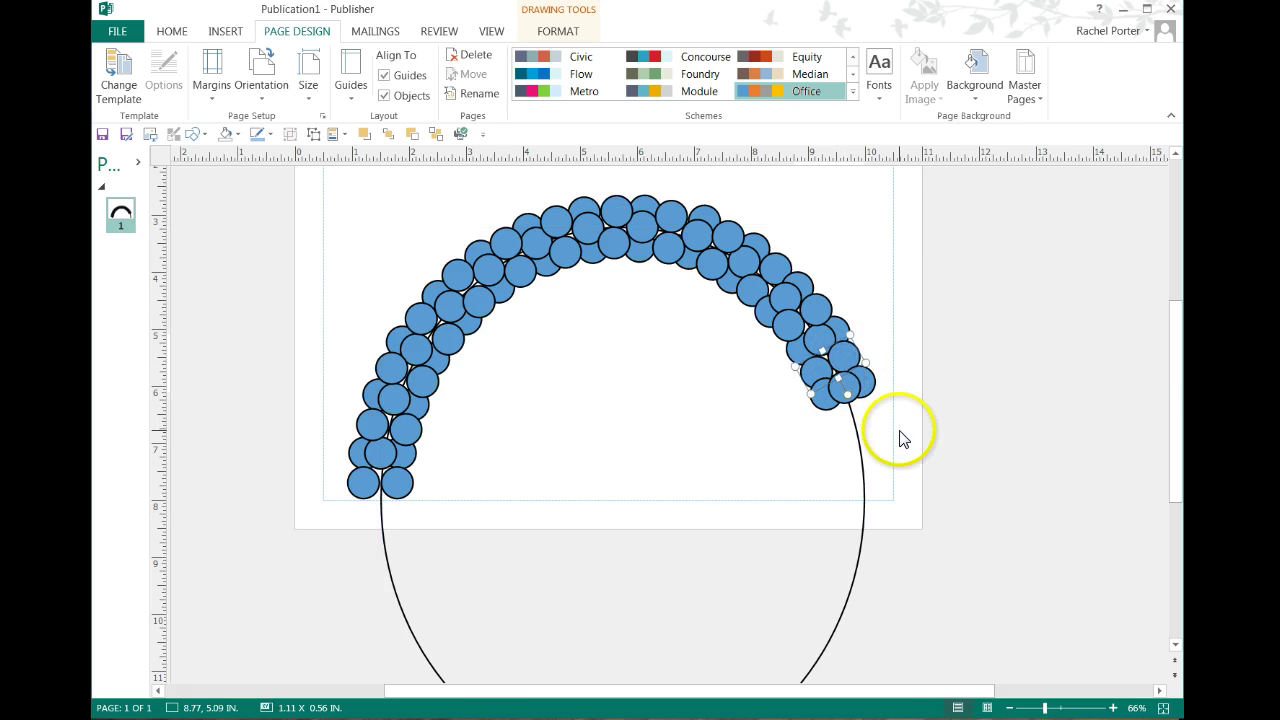
drag(846, 374, 846, 434)
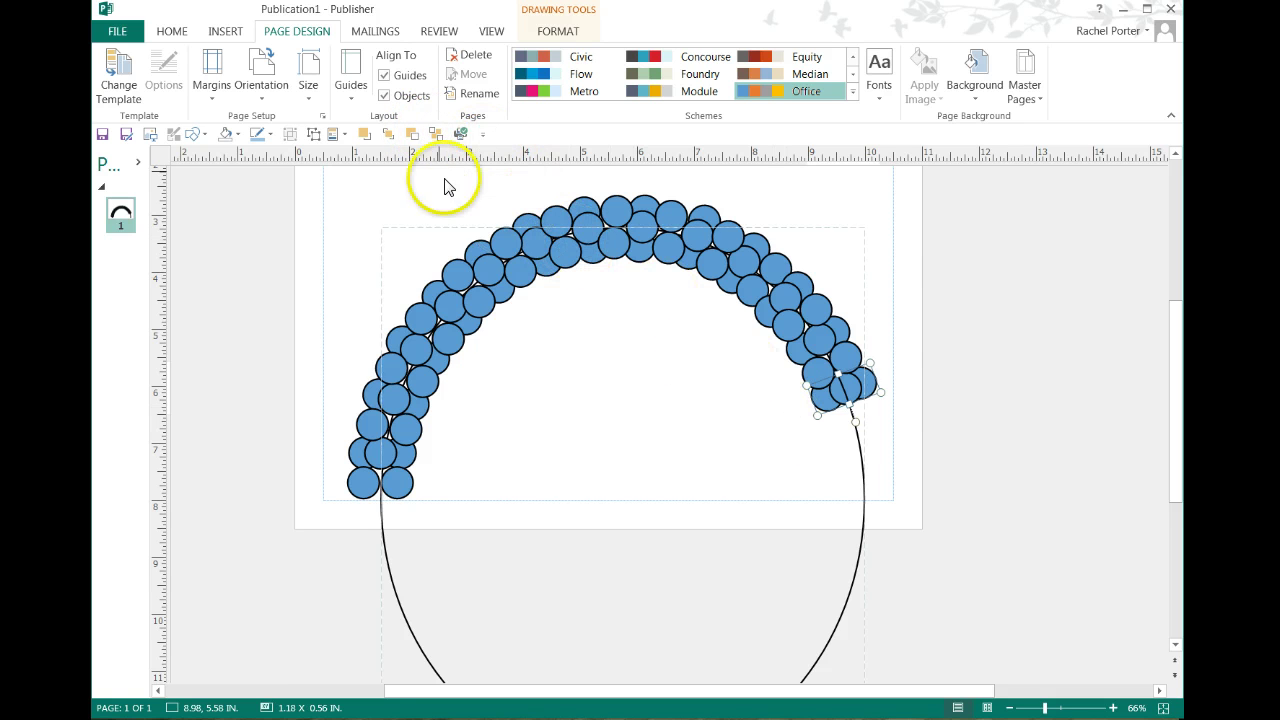
click(387, 133)
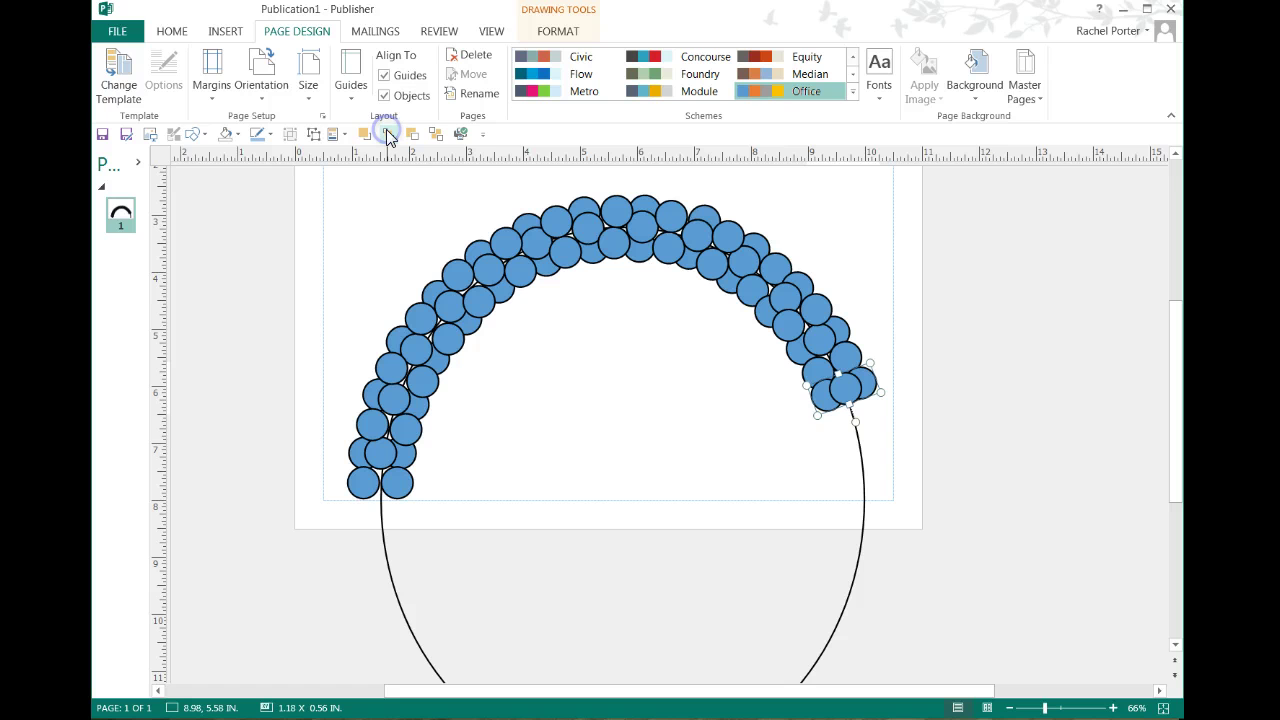
click(818, 375)
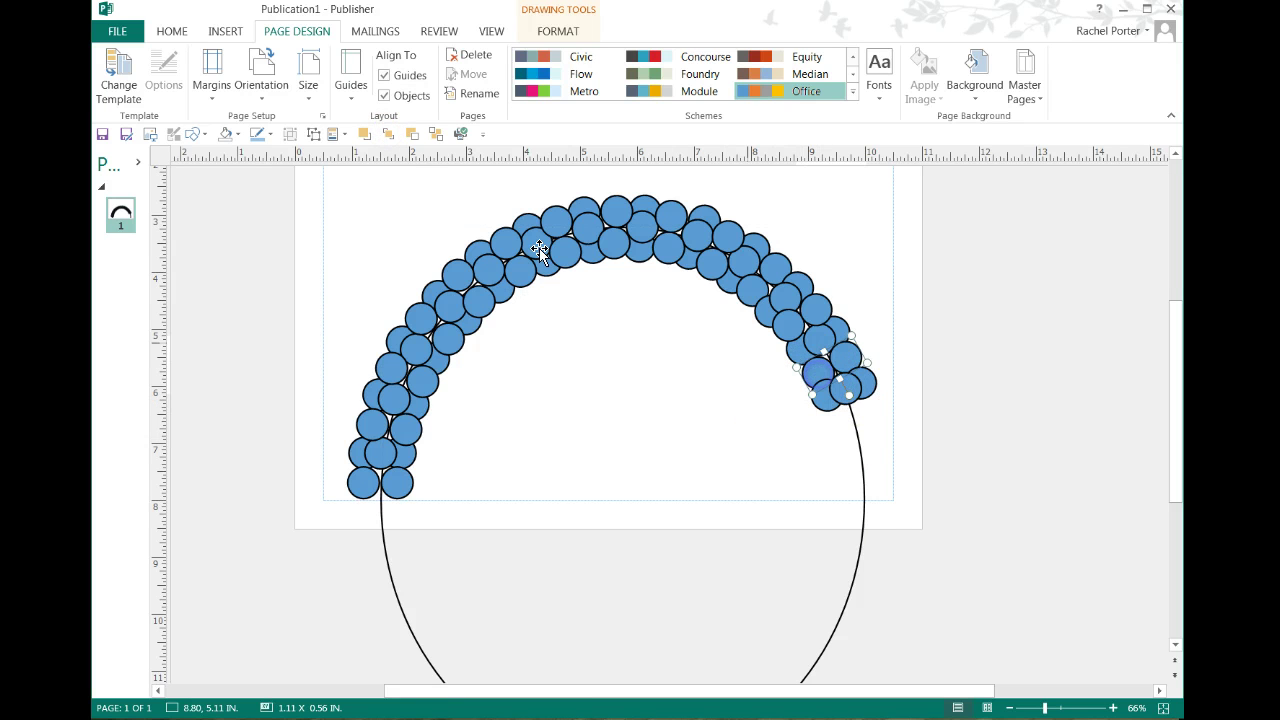
click(389, 134)
click(388, 134)
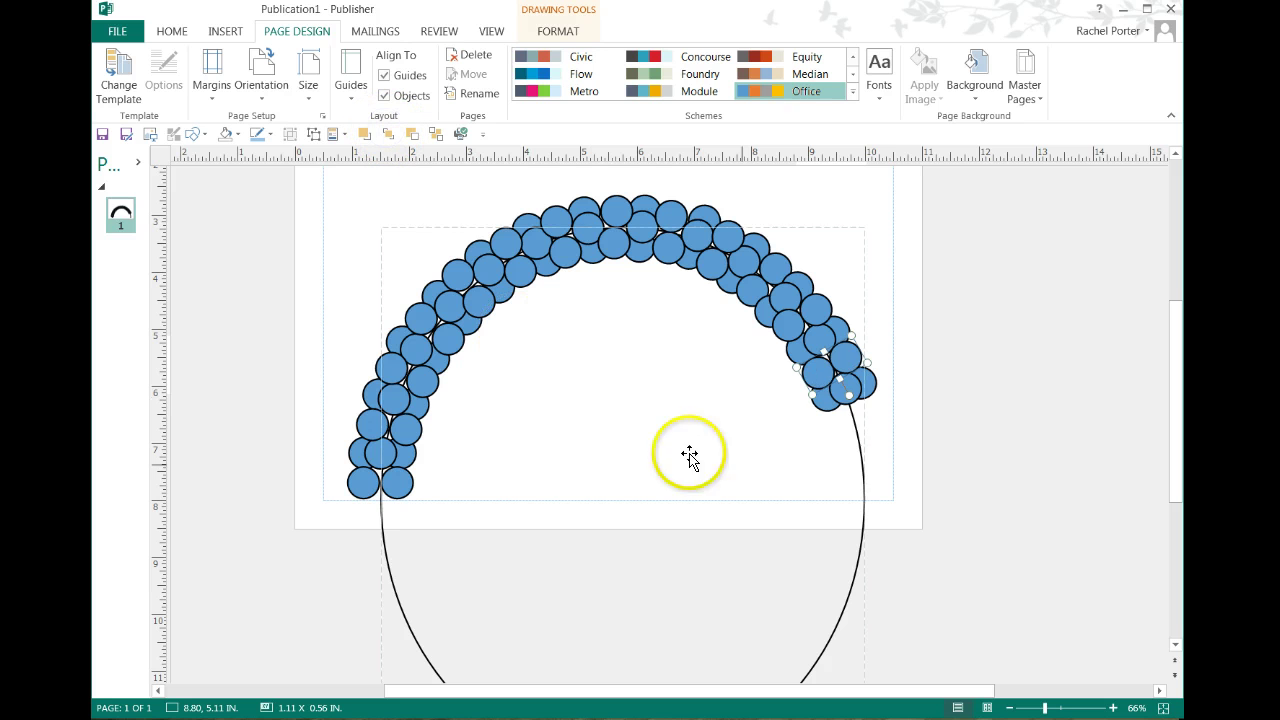
Copy the last pair and place the copy just below the newest three-circle cluster, nudged up against it and rotated to follow the oval
click(820, 378)
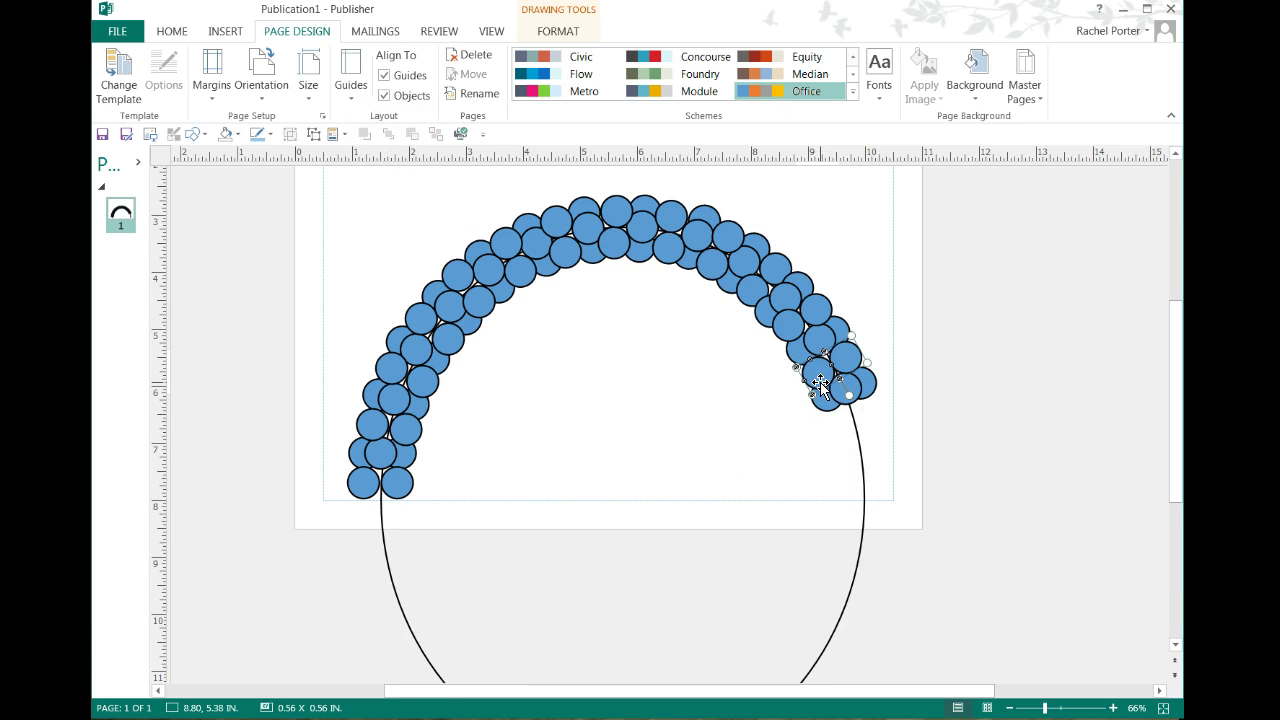
drag(829, 393, 861, 449)
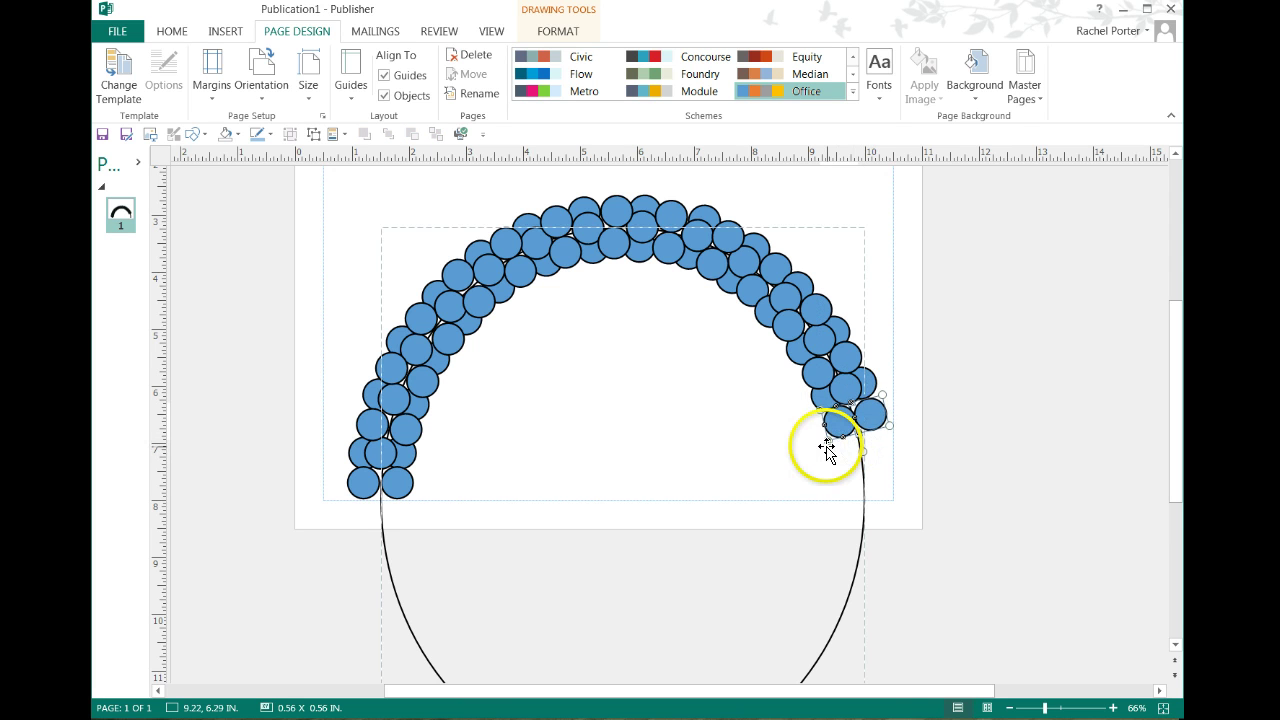
key(Up)
key(Up)
key(Up)
key(Up)
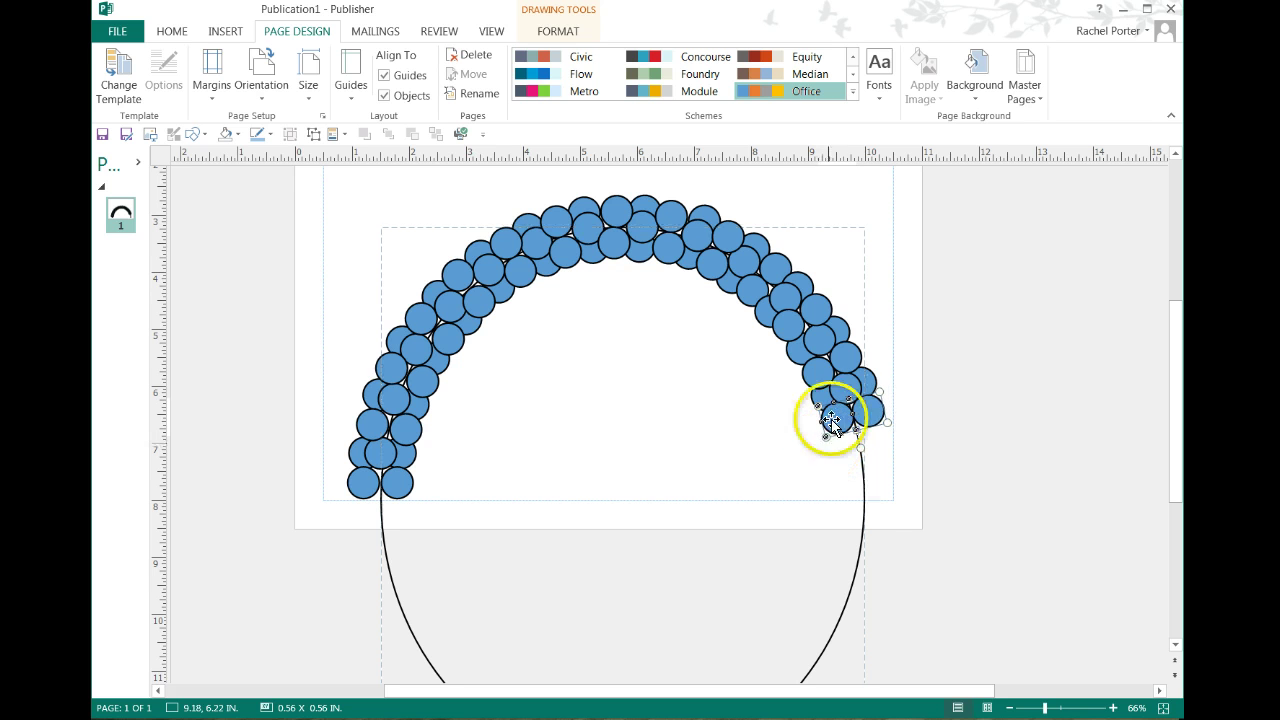
Copy the last three-circle cluster and place the copy below the newest pair, tilted slightly to match the oval's right side
click(846, 392)
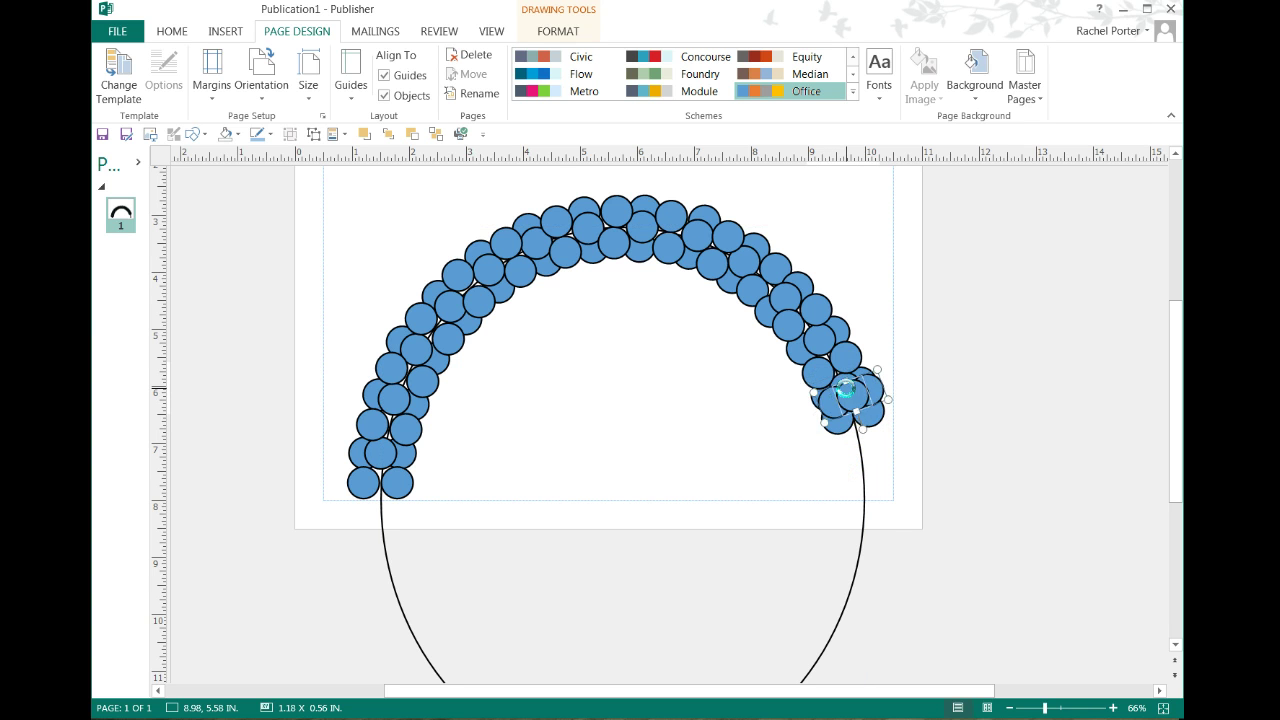
drag(855, 388, 857, 476)
click(863, 466)
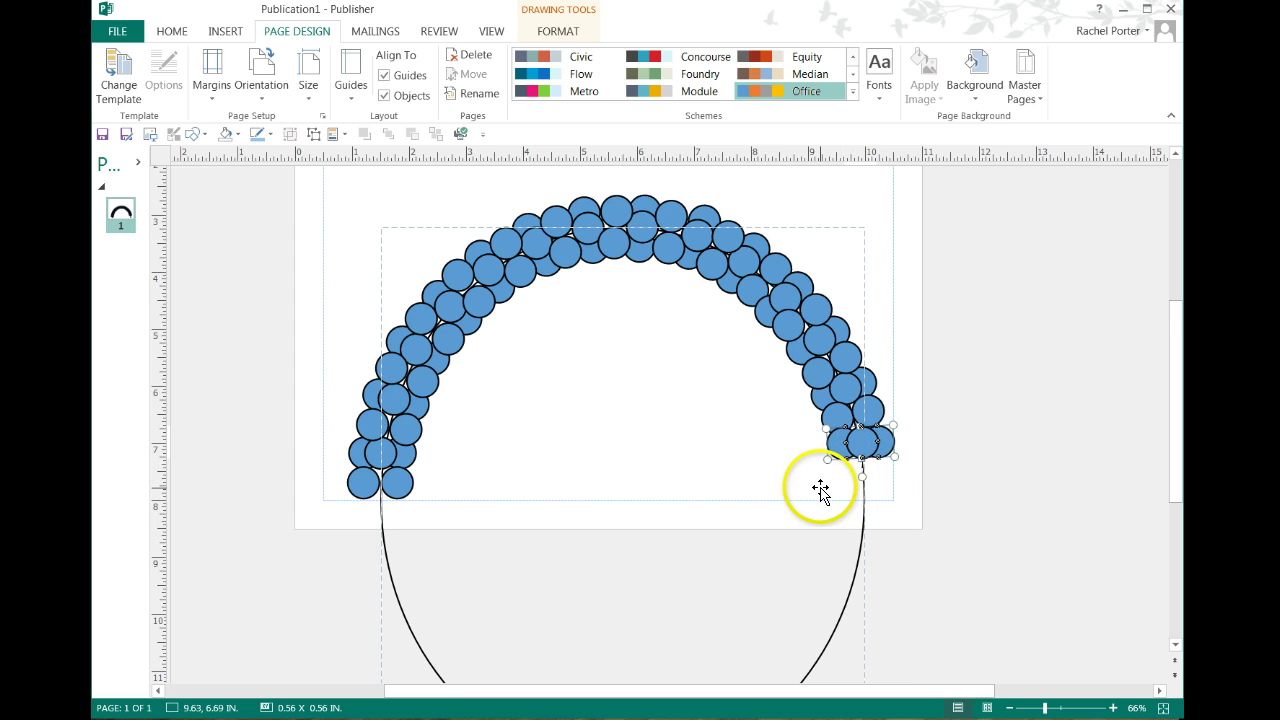
drag(868, 475, 838, 535)
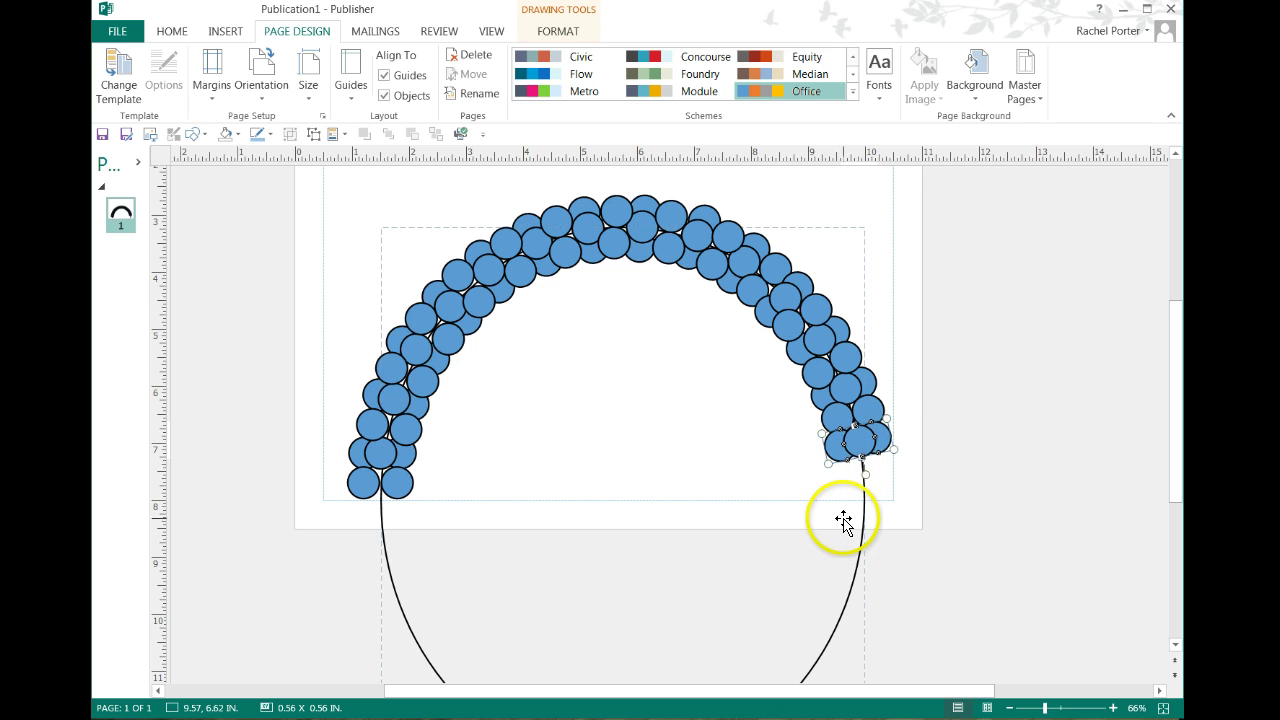
Bring the last pair in front of the newest three-circle cluster and place a nearly level copy of the pair below that cluster
click(836, 418)
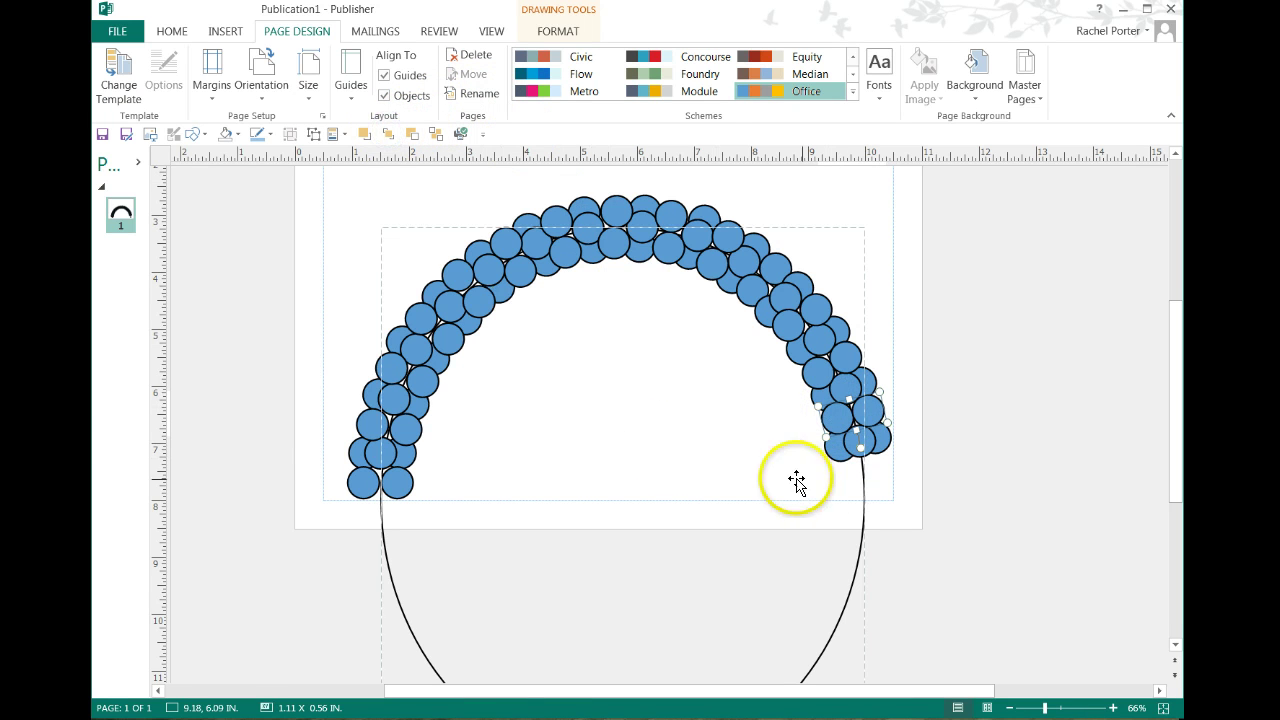
click(837, 425)
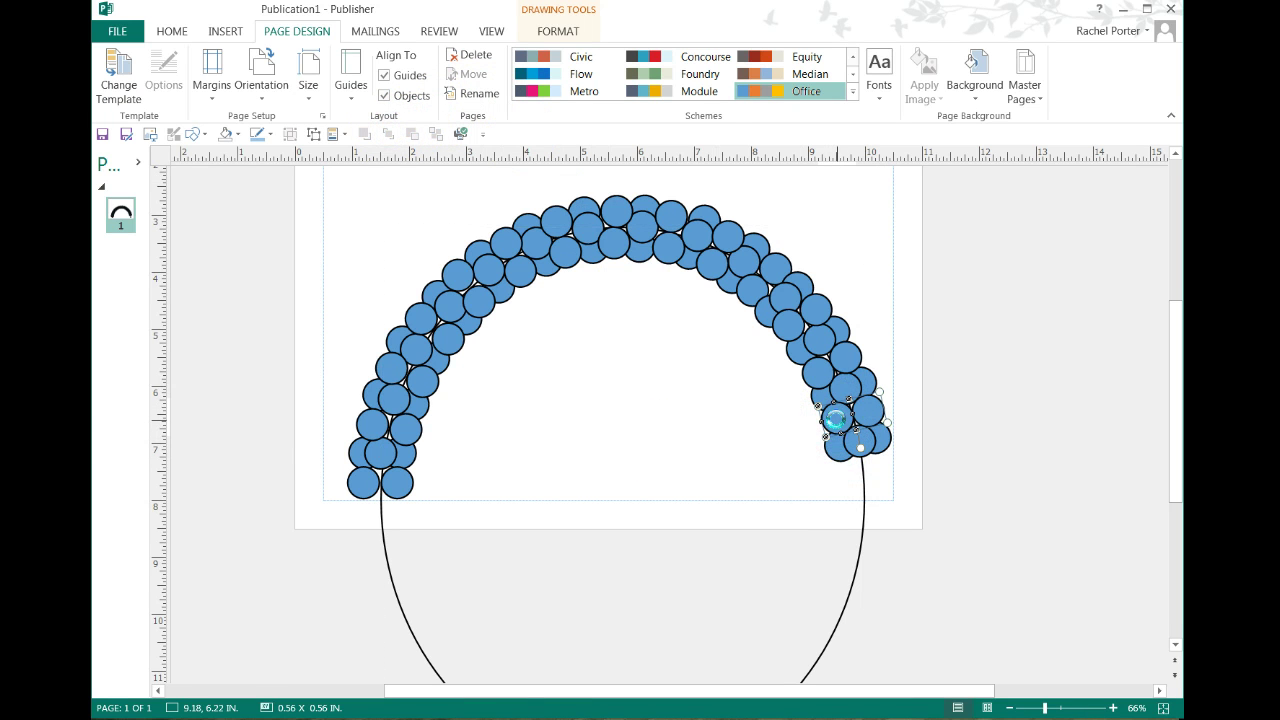
drag(835, 420, 866, 497)
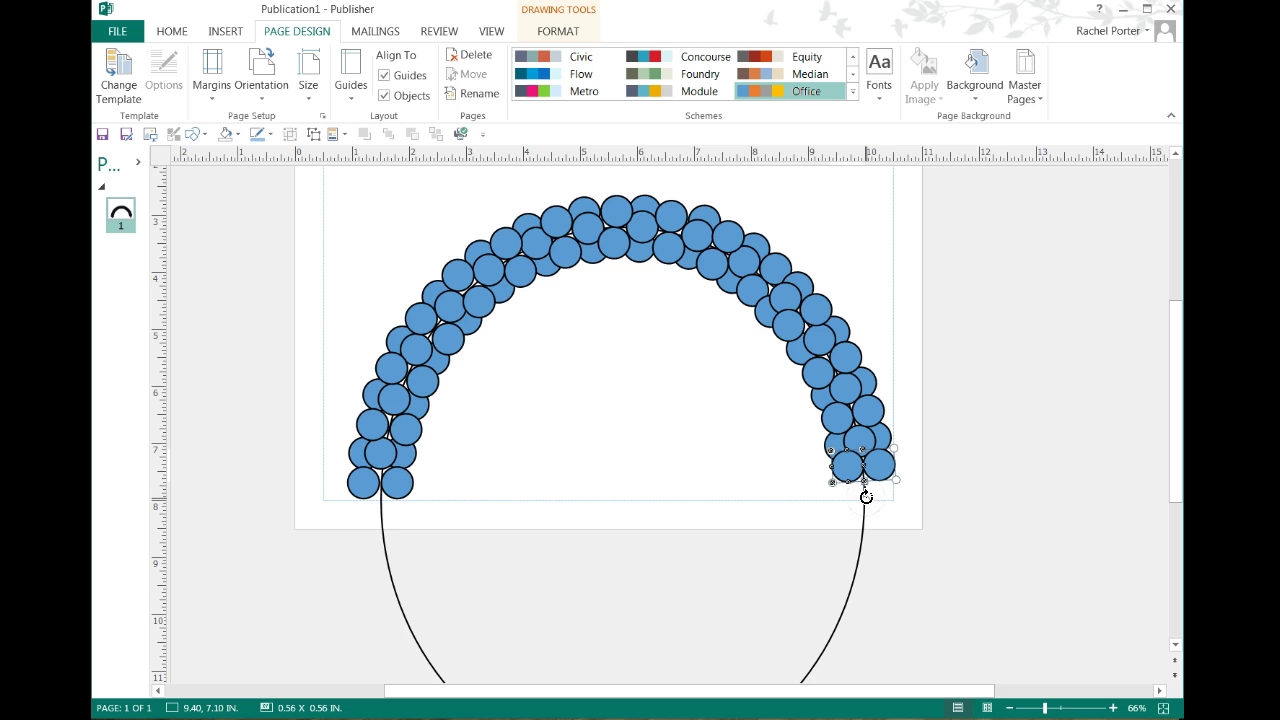
click(852, 466)
drag(852, 466, 858, 436)
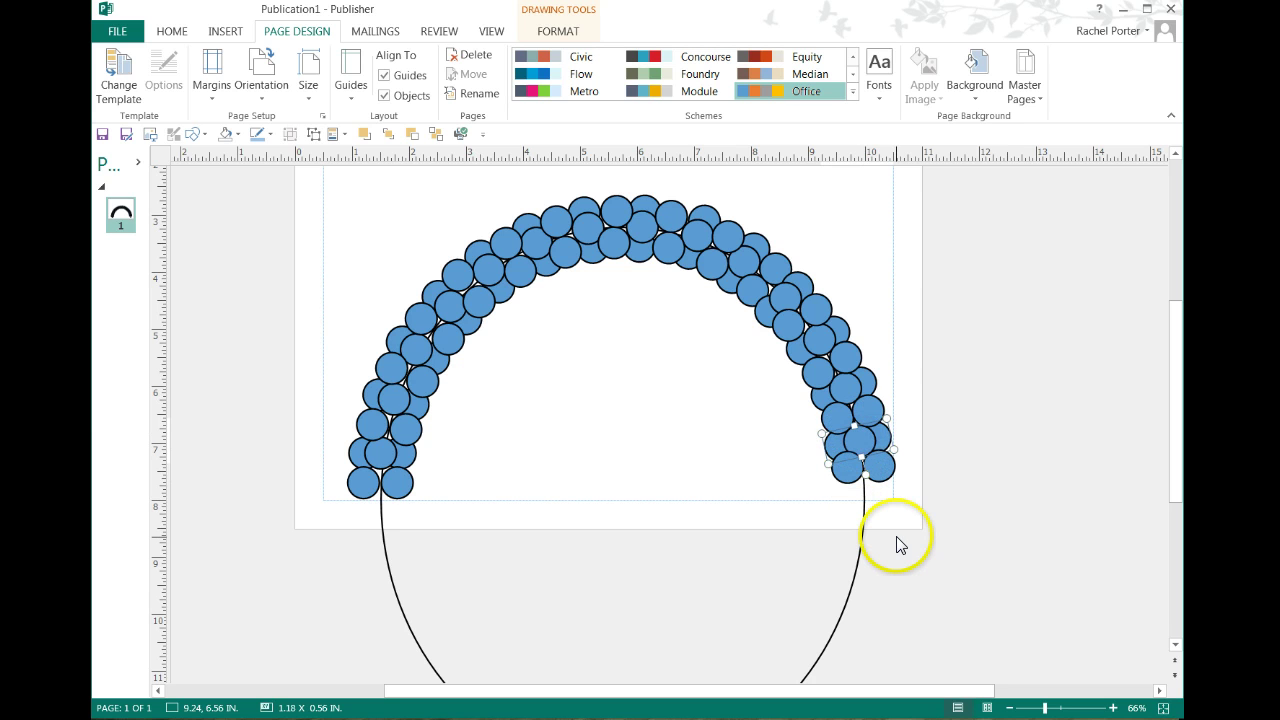
Copy the last three-circle cluster, rotate the copy level, and nudge it down below the final pair at the arch's right end
click(871, 443)
drag(864, 454, 862, 514)
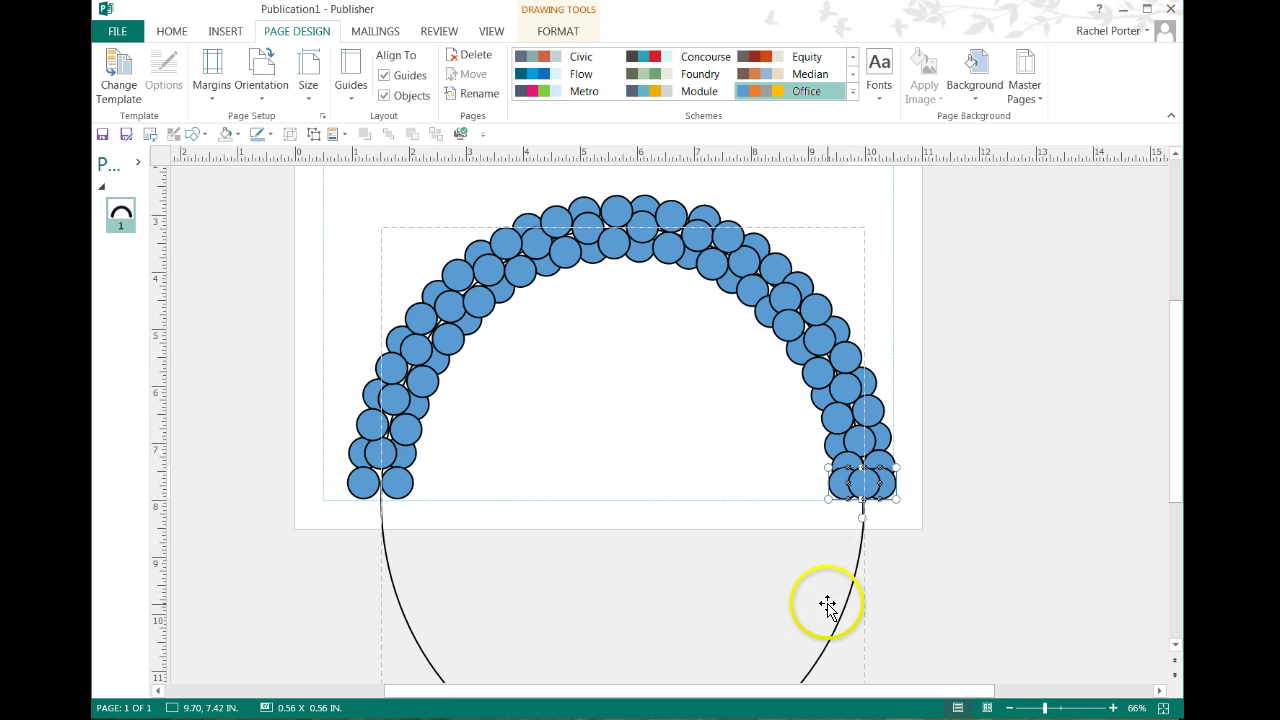
key(Down)
key(Down)
key(Down)
key(alt+Down)
key(alt+Down)
key(alt+Down)
key(alt+Down)
key(alt+Down)
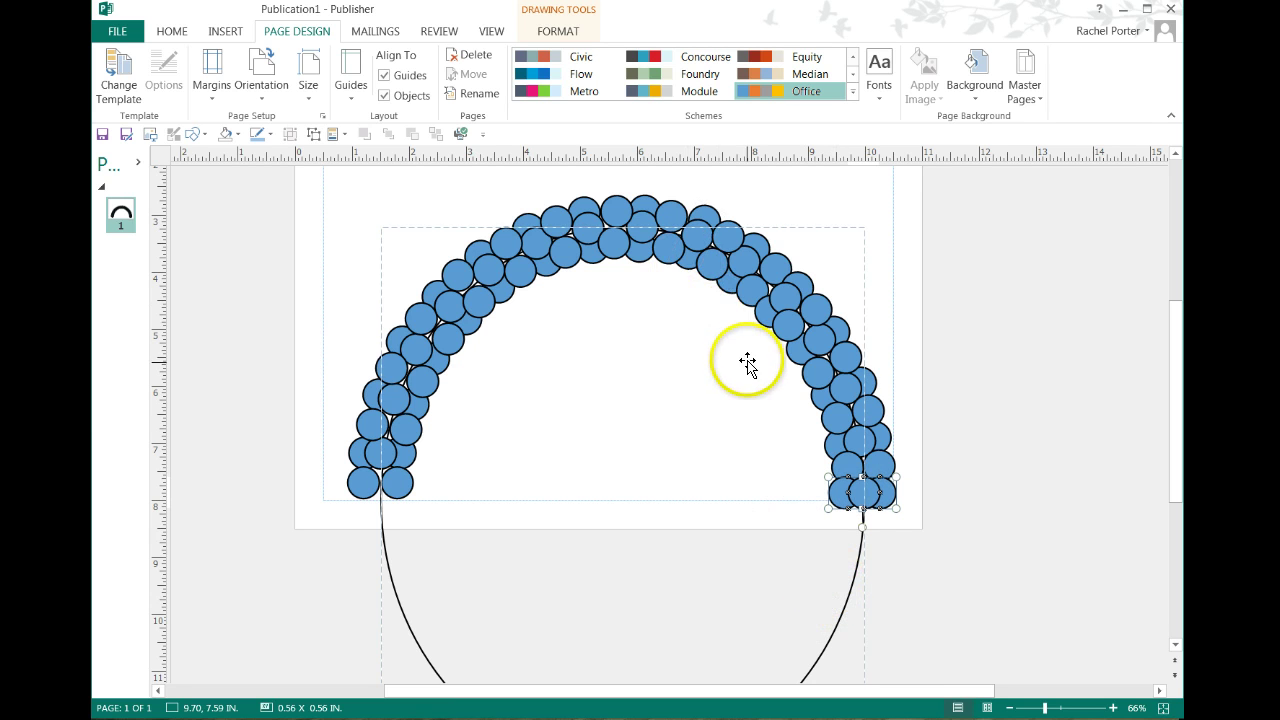
Nudge the pairs and three-circle clusters along the arch's upper right slightly left and up to tighten their spacing
click(700, 226)
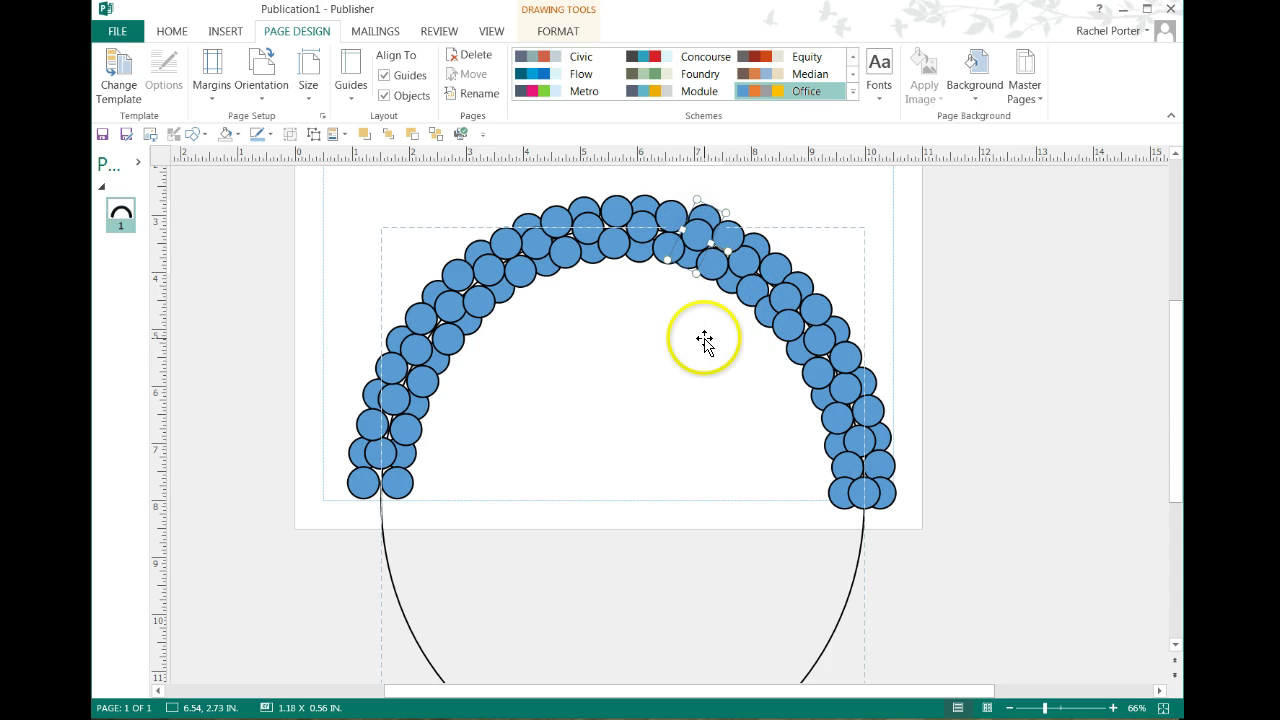
drag(717, 255, 759, 282)
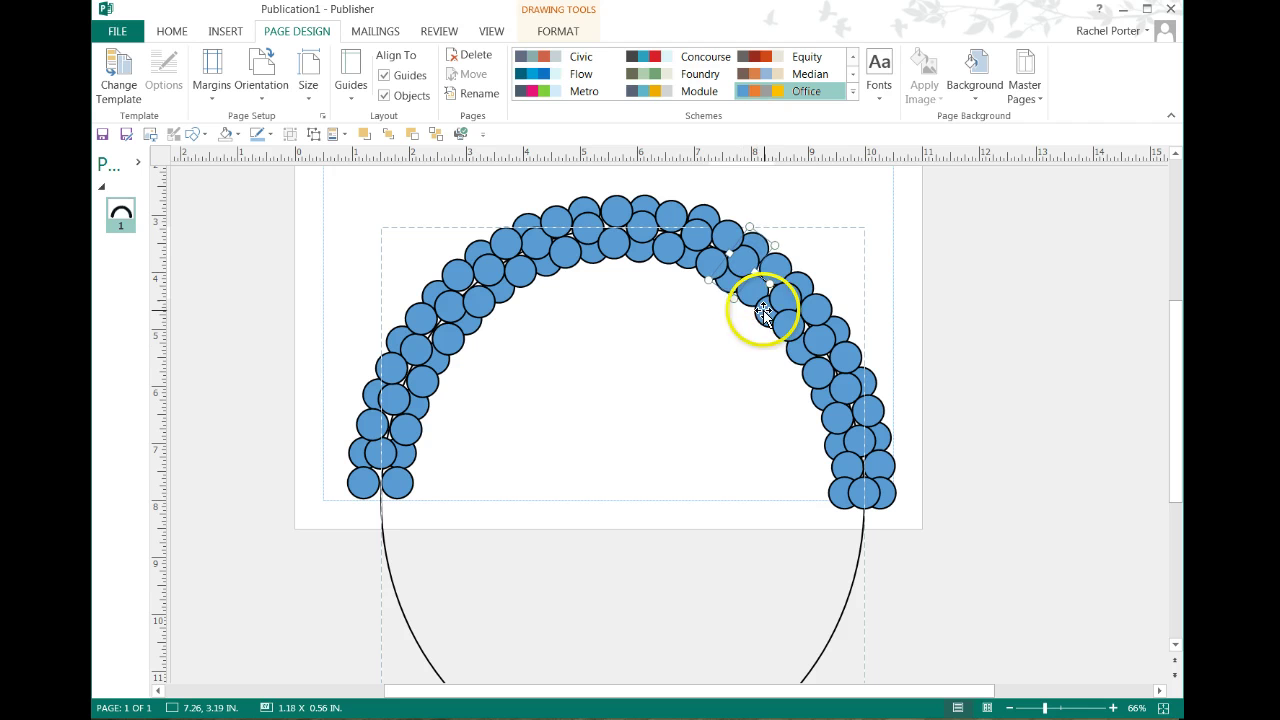
click(774, 271)
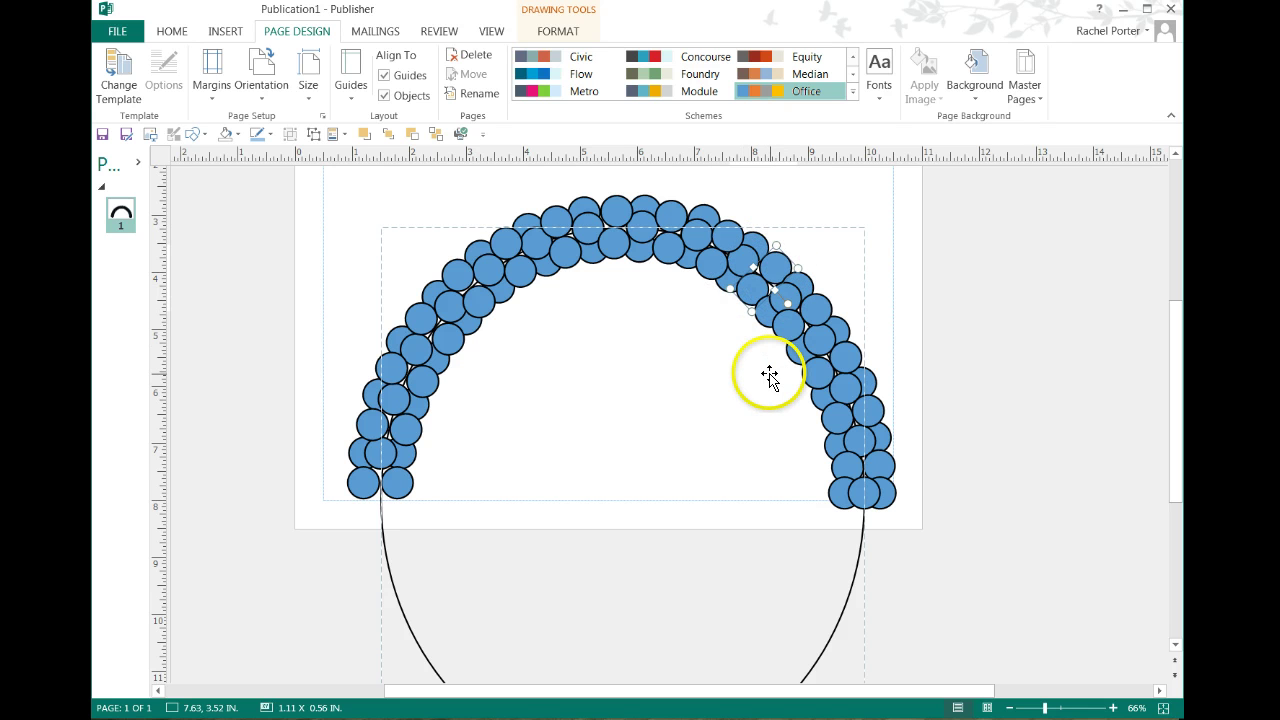
drag(769, 273, 791, 291)
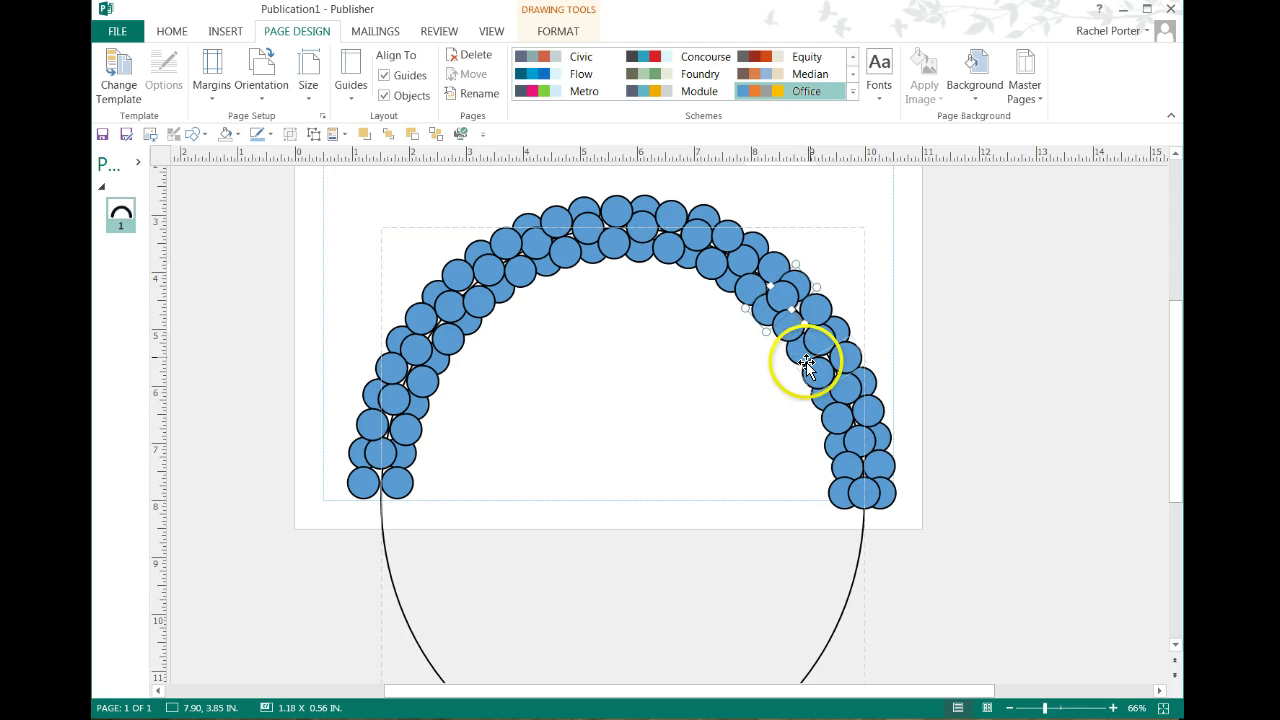
click(817, 311)
key(Up)
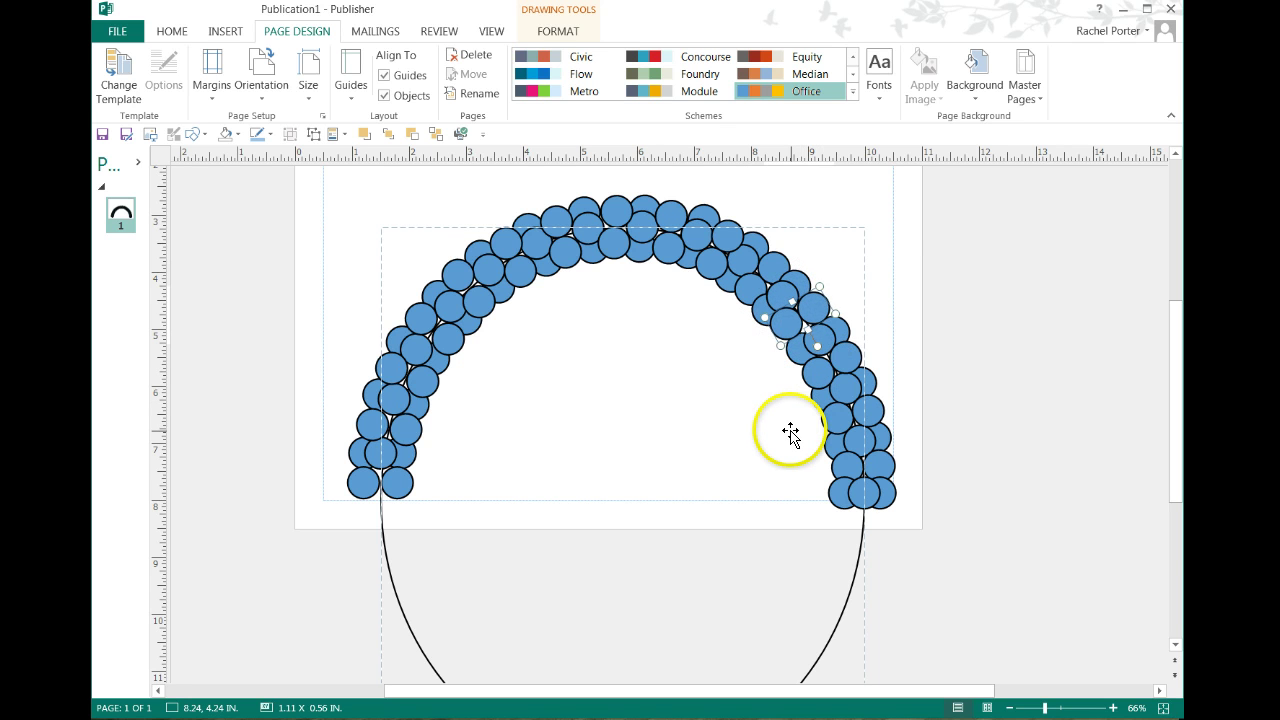
Nudge the remaining clusters down the arch's right leg slightly up and left, ending with the level three-circle cluster
click(834, 331)
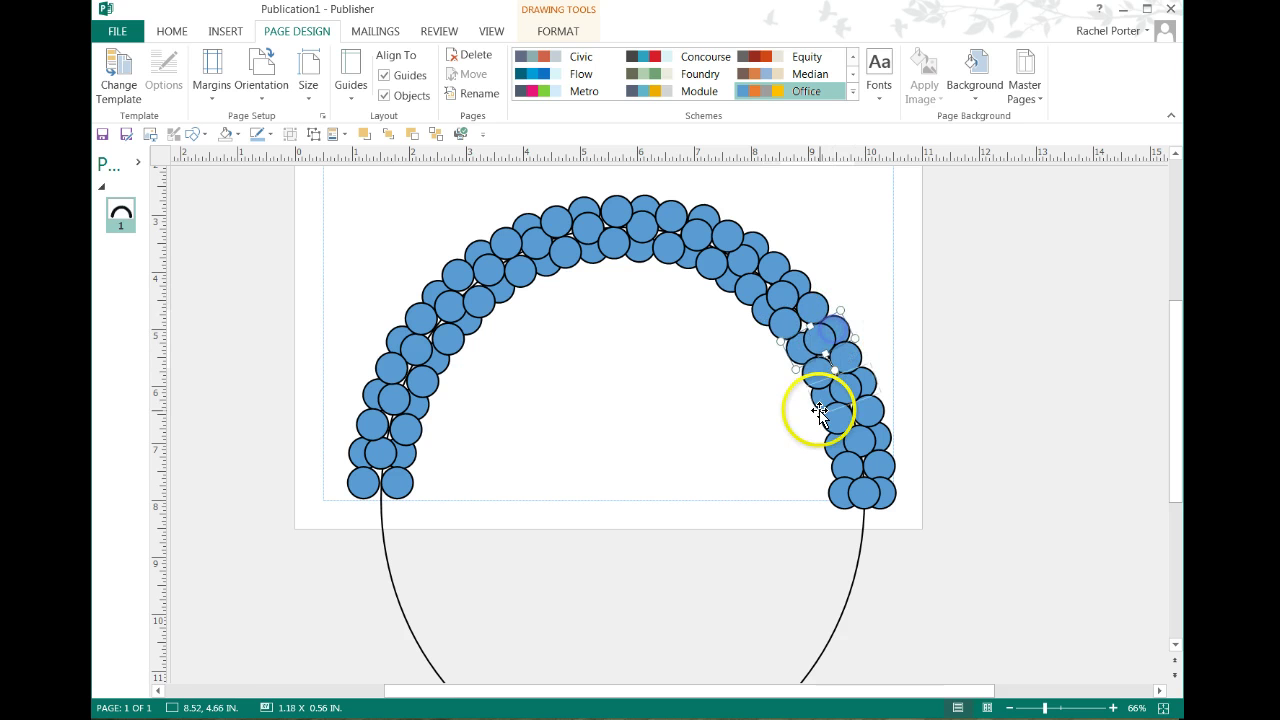
drag(819, 411, 813, 442)
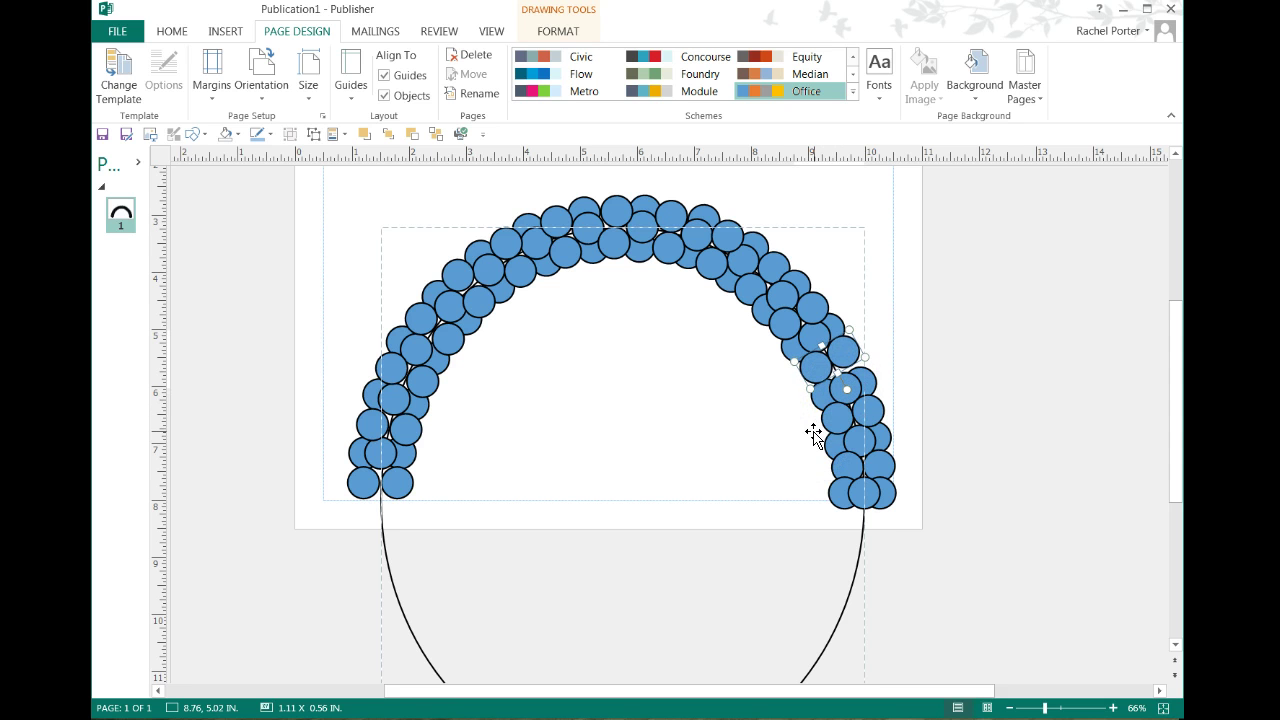
drag(823, 383, 800, 486)
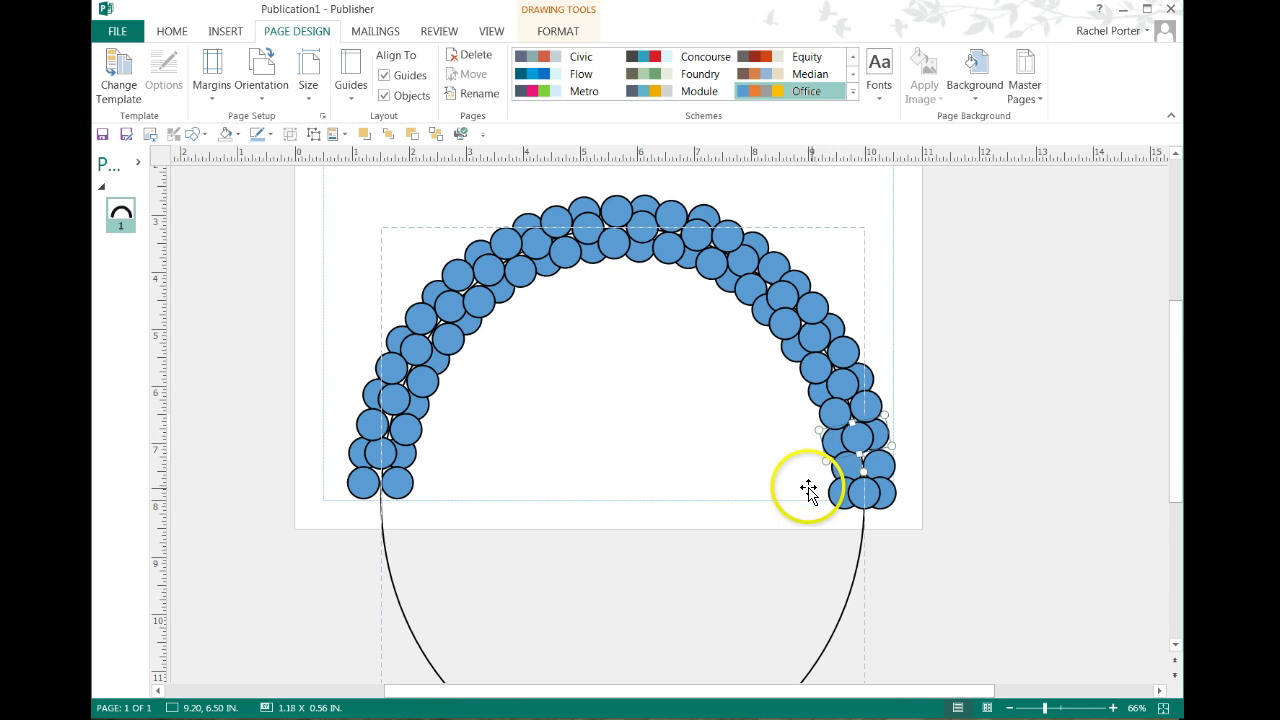
click(843, 467)
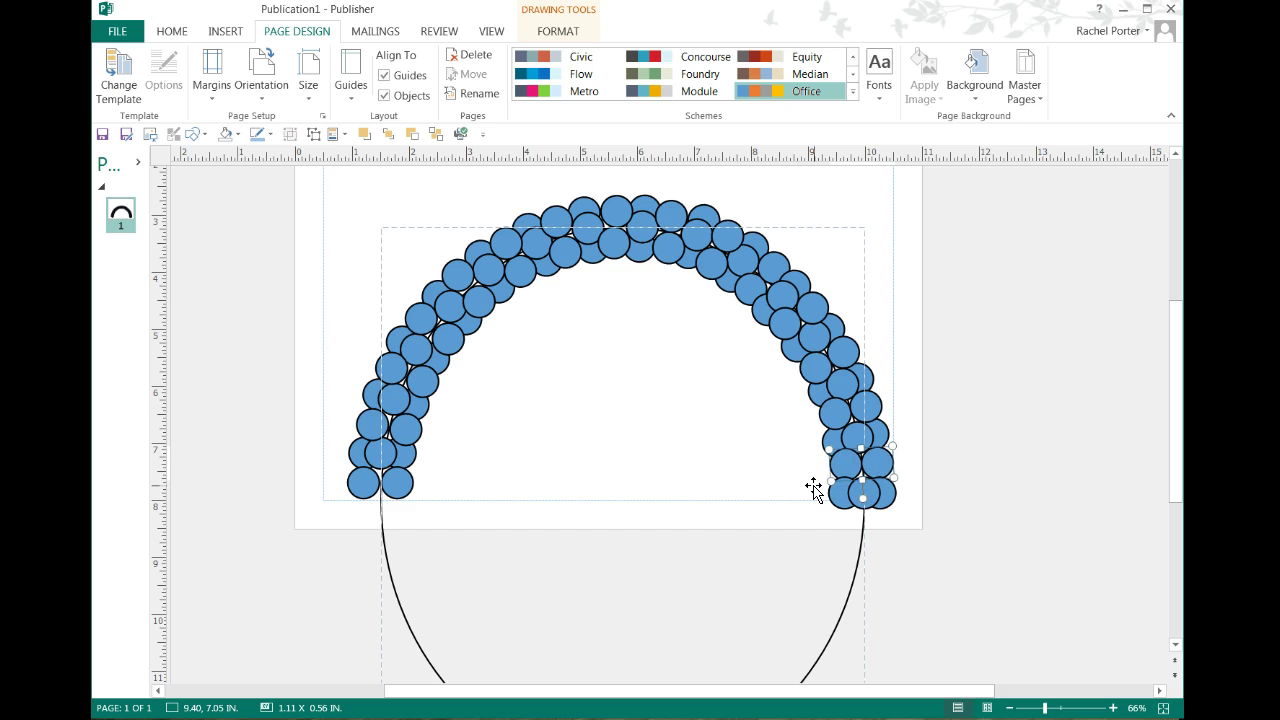
key(Left)
drag(826, 485, 834, 498)
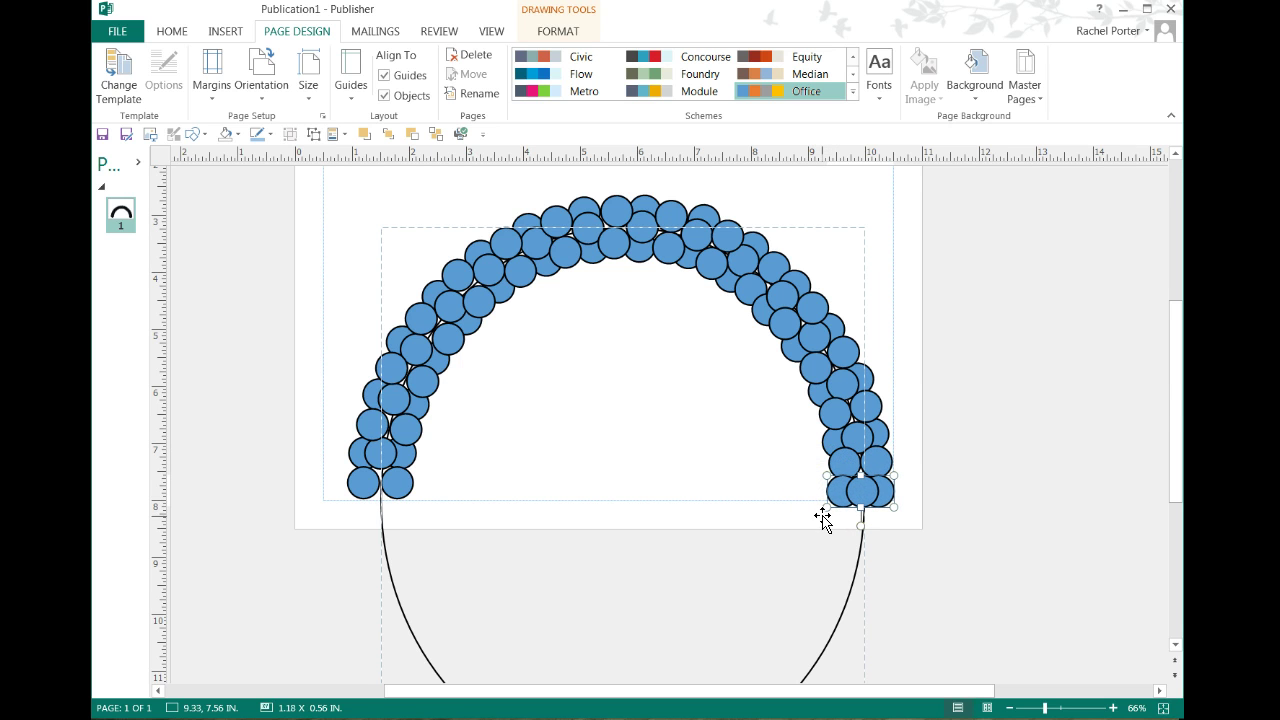
click(782, 503)
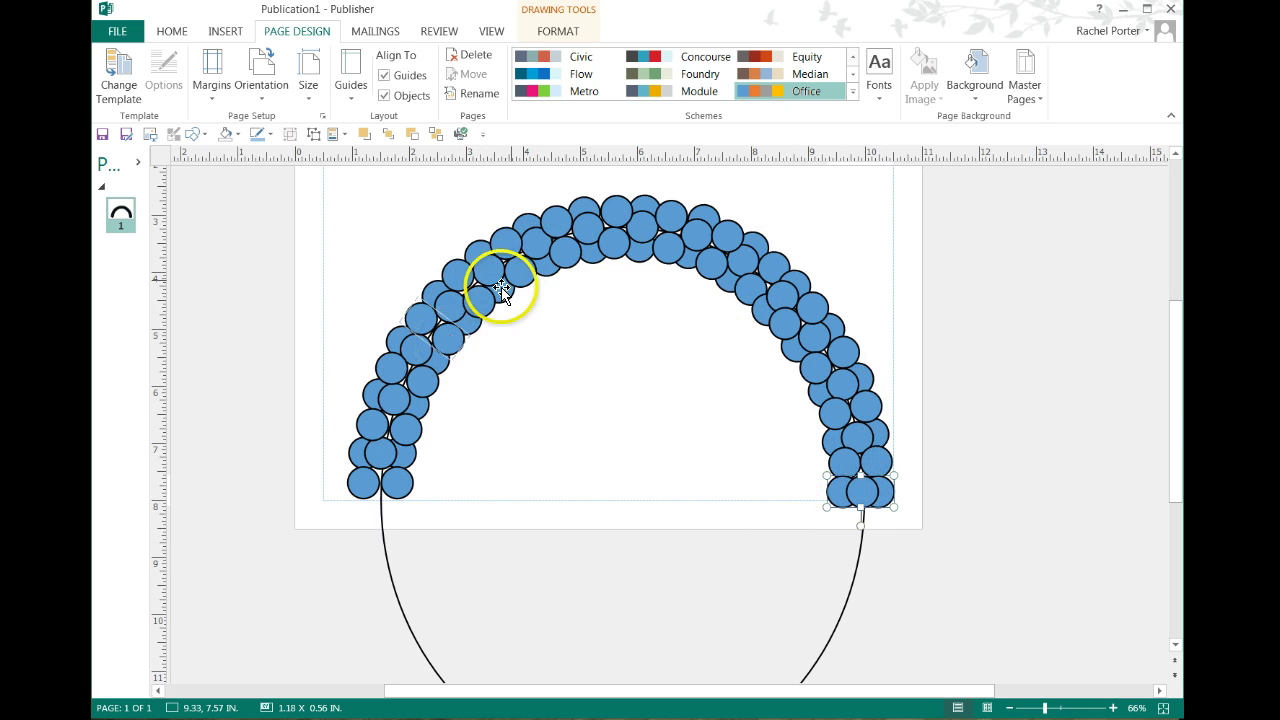
Nudge the pair at the base of the arch's left leg and the three-circle cluster above it slightly down
click(365, 480)
key(Down)
key(Down)
key(Down)
key(Down)
key(Down)
key(Down)
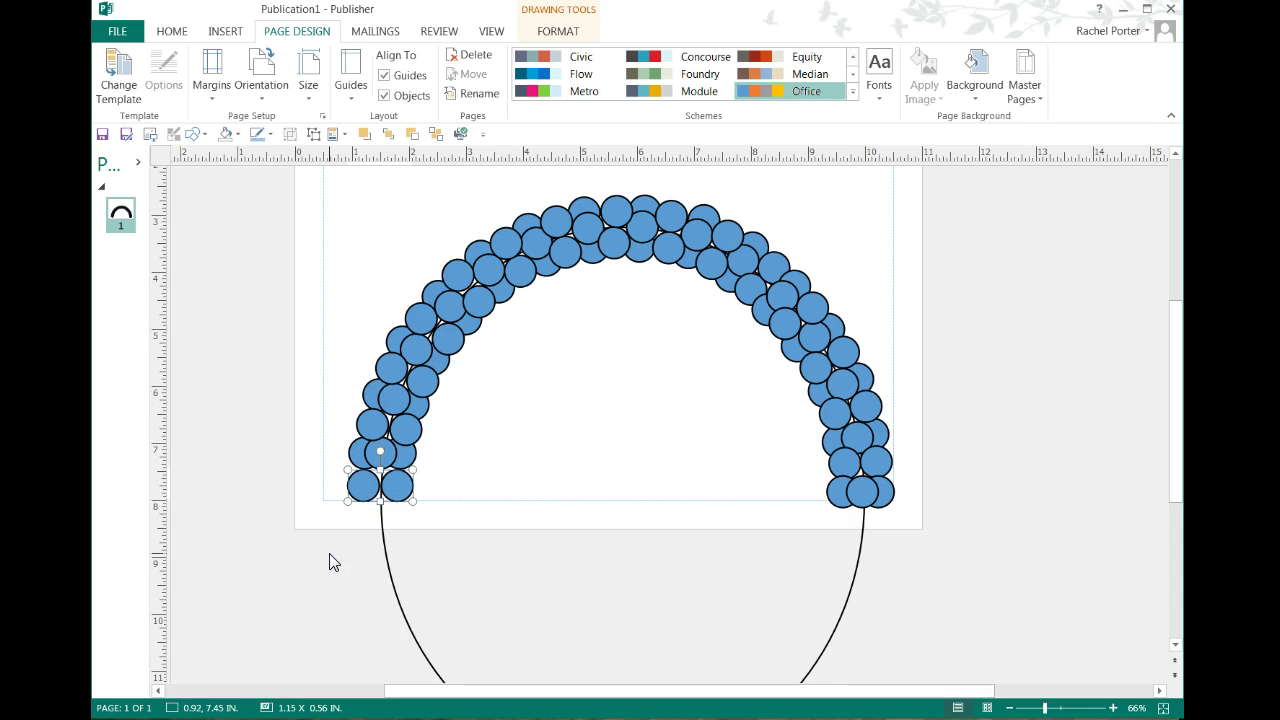
click(362, 451)
key(alt+Down)
key(alt+Down)
key(alt+Down)
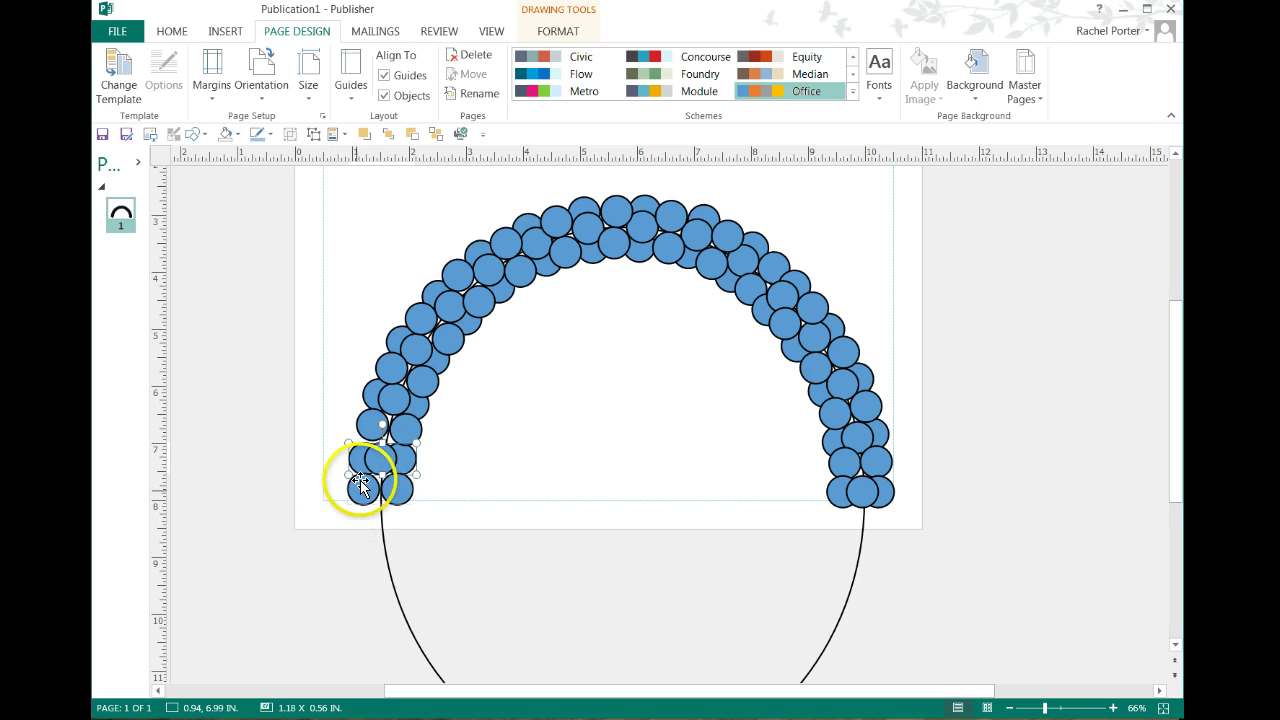
Nudge the next six clusters up the arch's left leg slightly down and left to even out their spacing
click(366, 441)
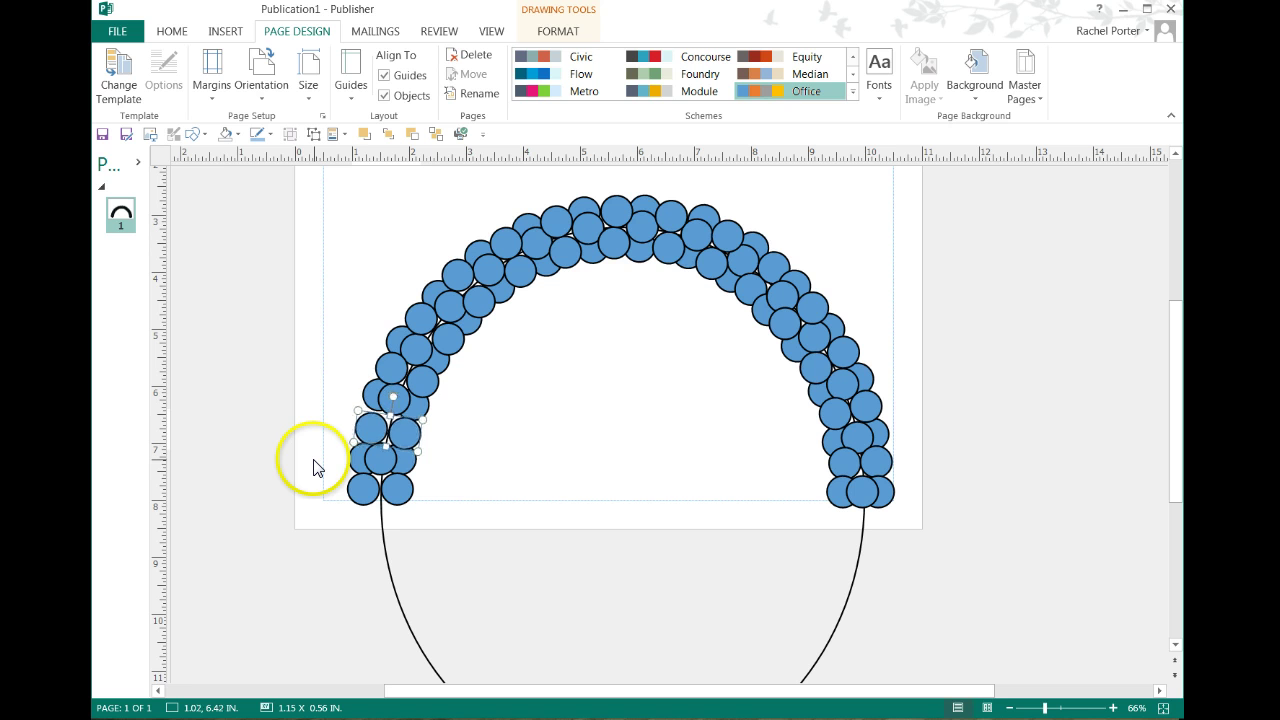
click(373, 391)
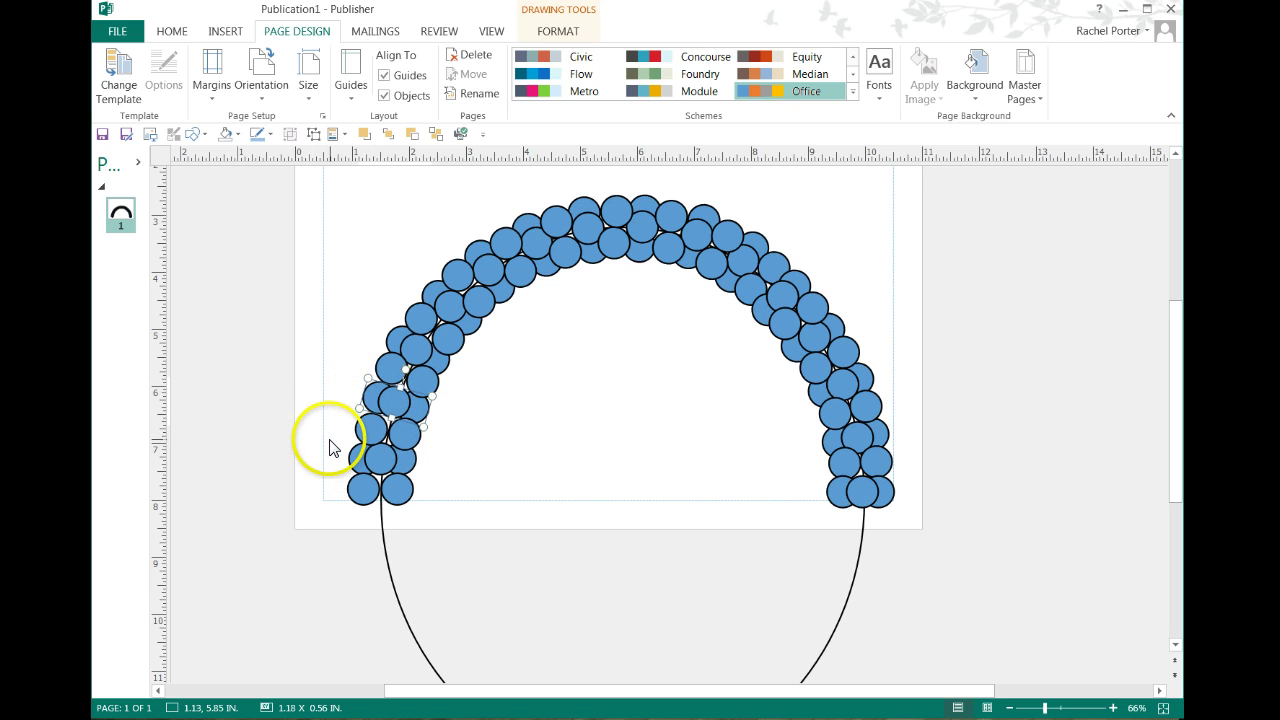
click(381, 361)
key(alt+Down)
click(392, 338)
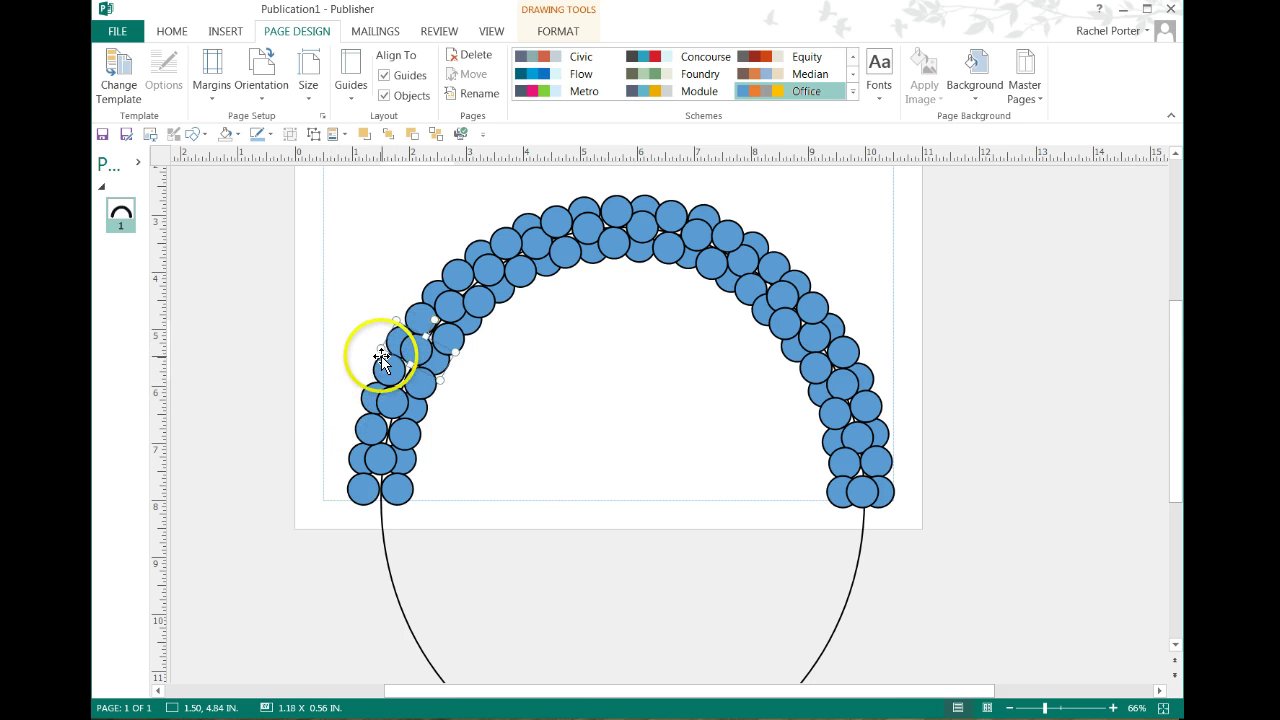
click(406, 320)
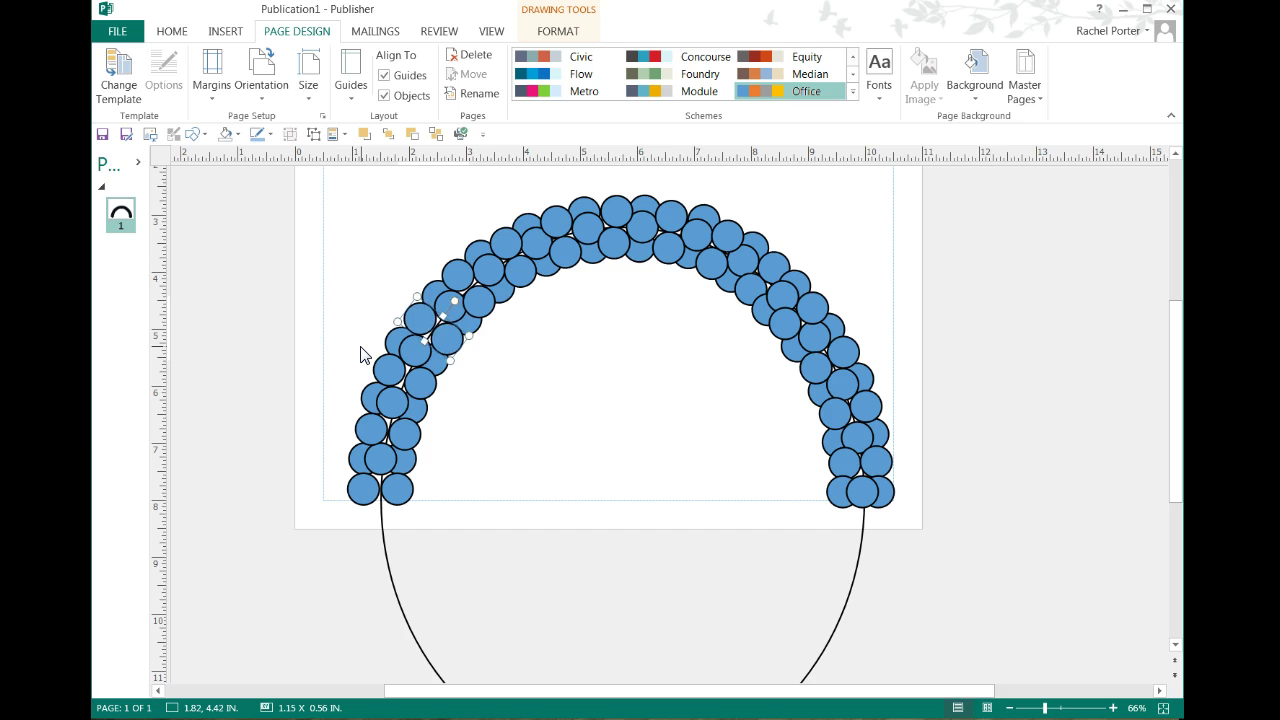
click(437, 287)
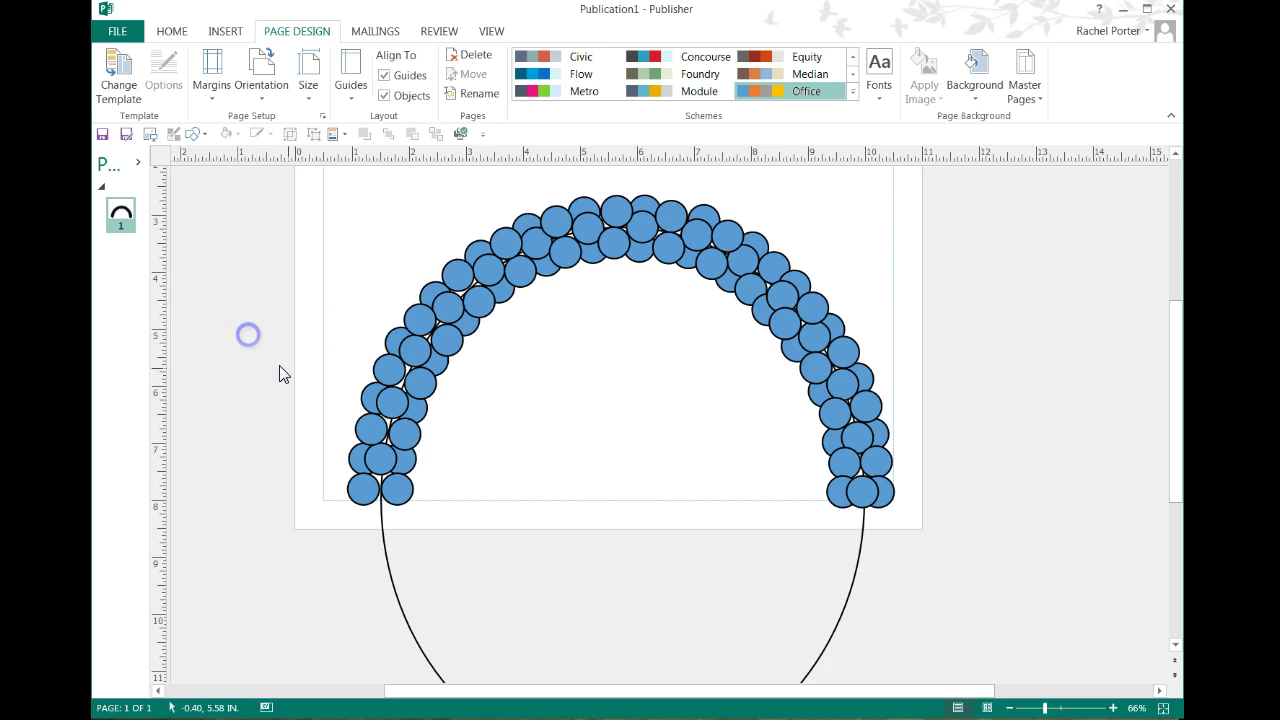
Ungroup the third pair up the left leg and nudge its two circles slightly closer together
click(393, 370)
click(318, 133)
click(306, 350)
click(390, 369)
click(409, 400)
click(429, 463)
Ungroup the second pair up the left leg and move its two circles slightly towards each other
click(373, 437)
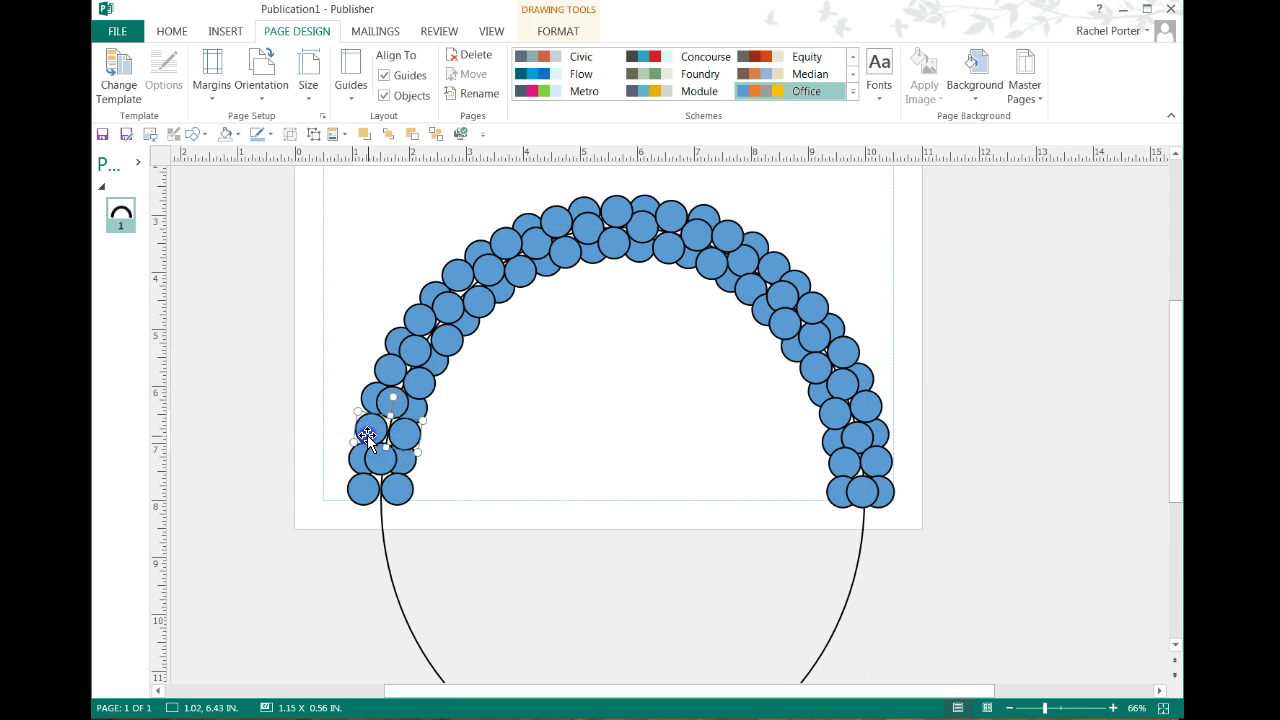
click(313, 134)
click(261, 403)
click(372, 425)
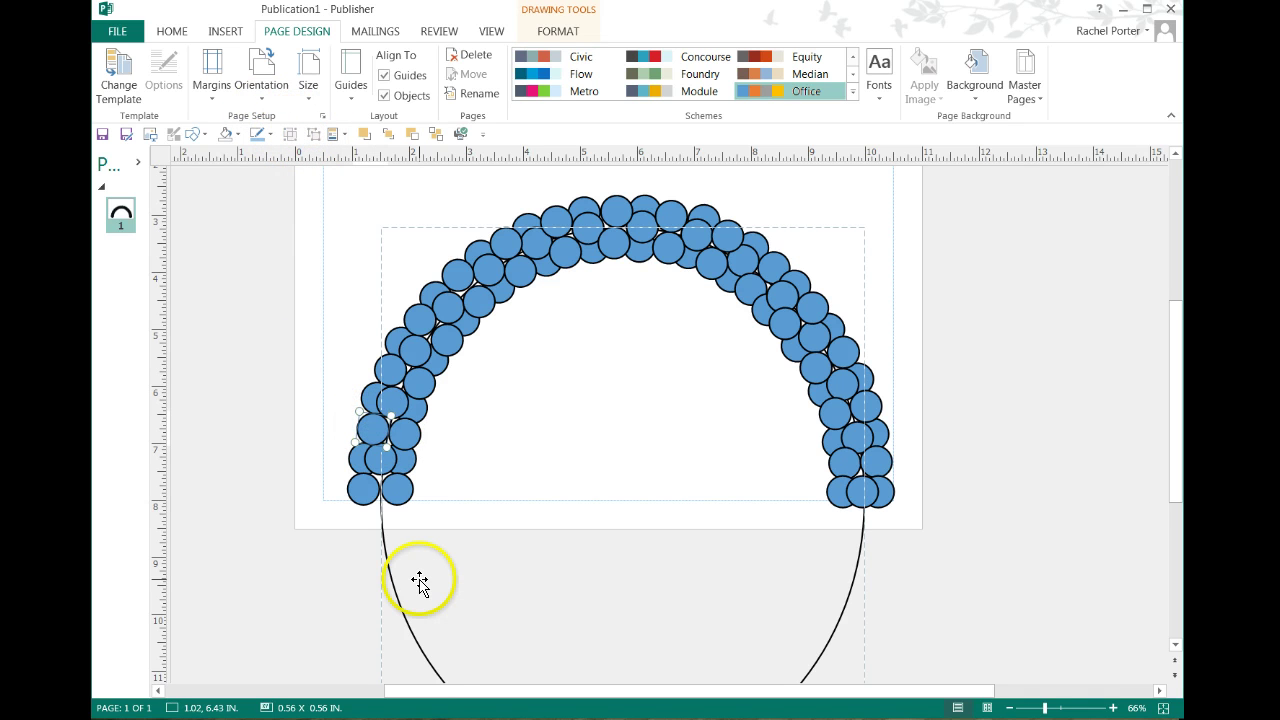
click(407, 438)
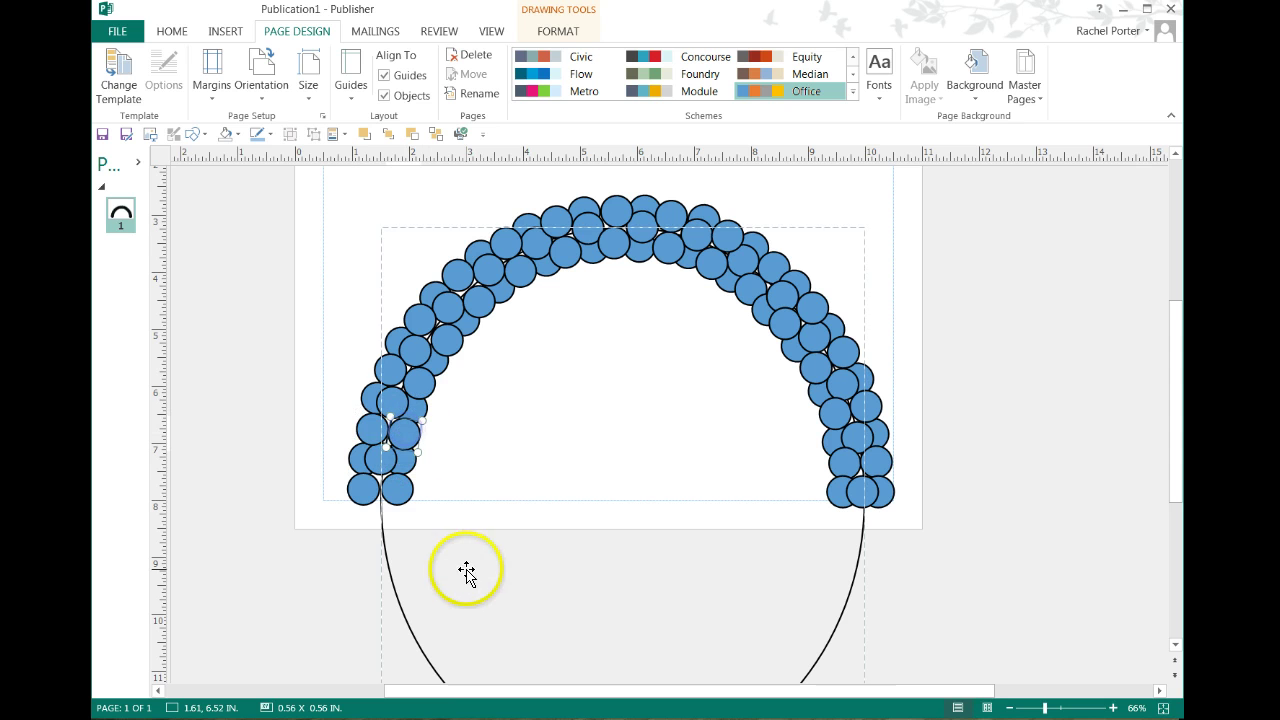
Ungroup the pair at the left leg's base and nudge its two circles slightly closer together
click(363, 489)
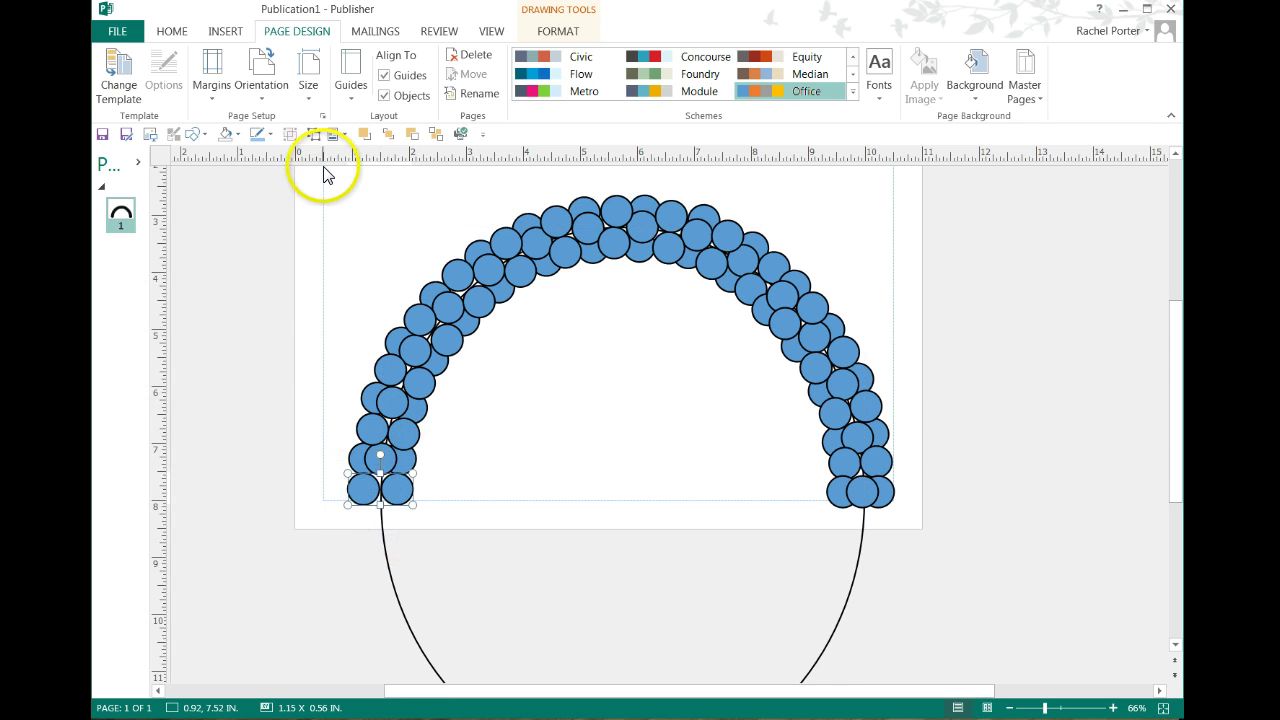
click(313, 134)
click(314, 234)
click(365, 490)
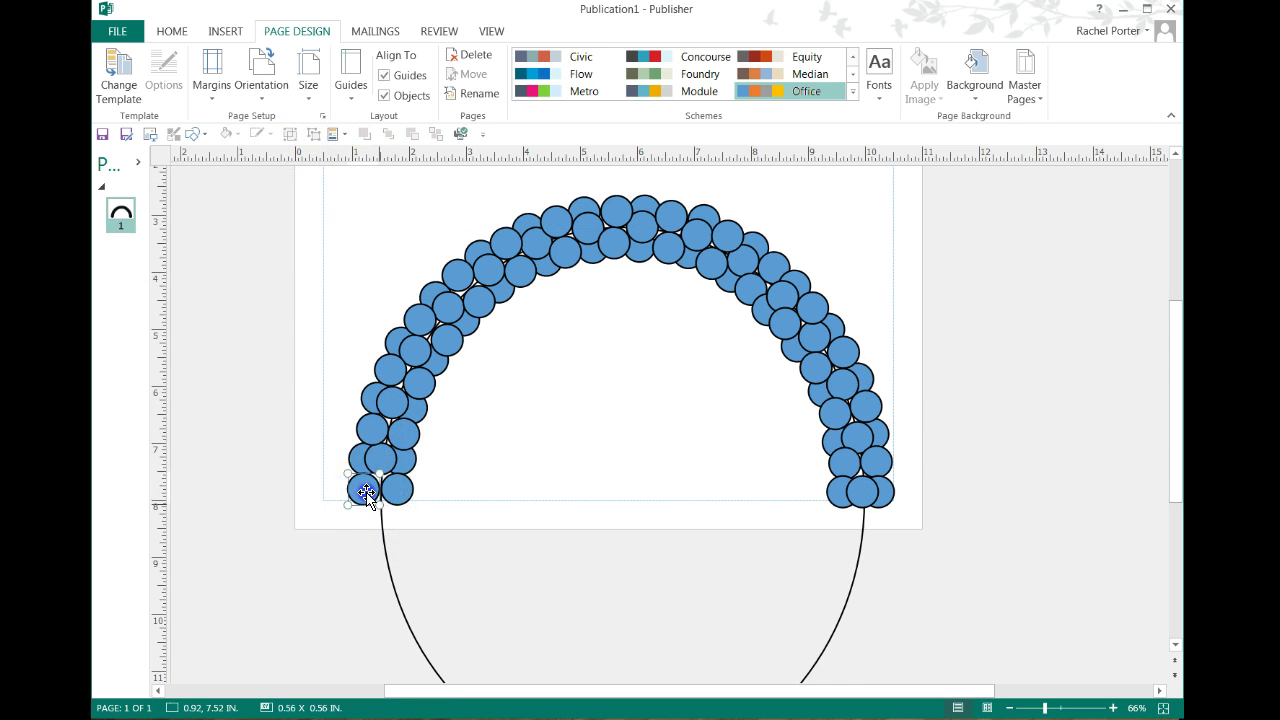
click(392, 490)
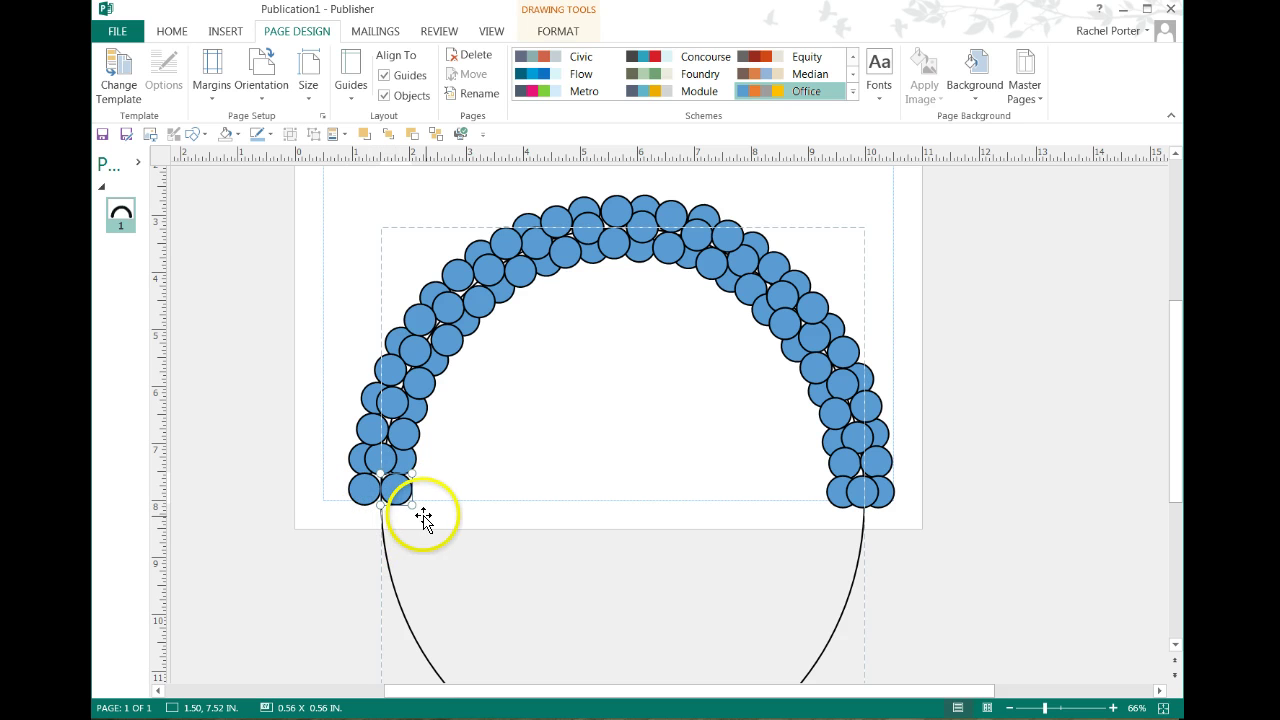
Delete the large oval guide behind the arch
click(363, 537)
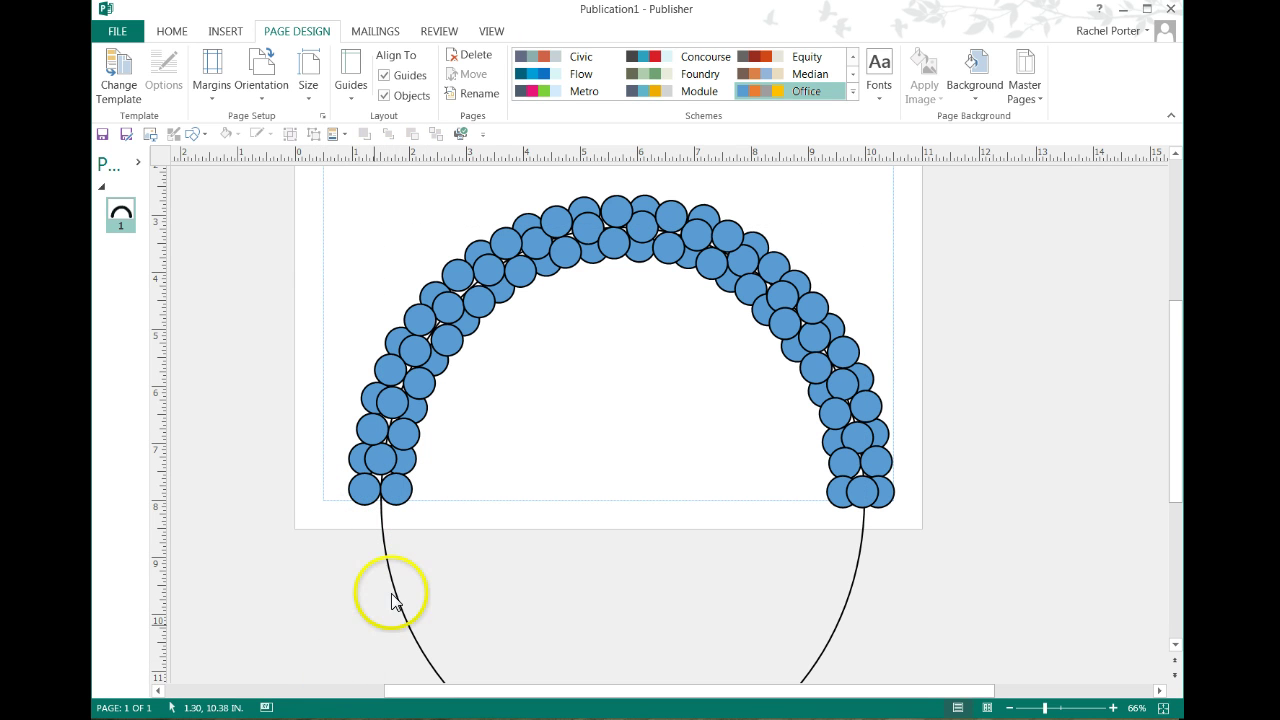
click(382, 552)
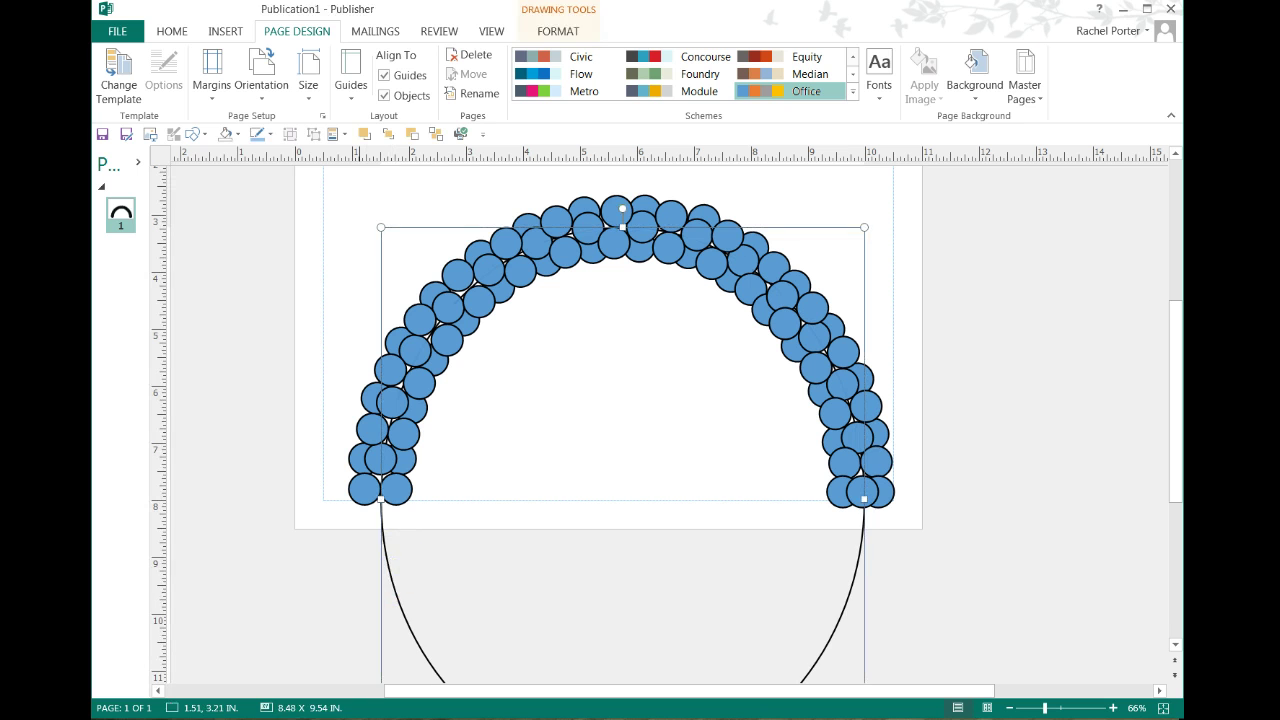
key(Delete)
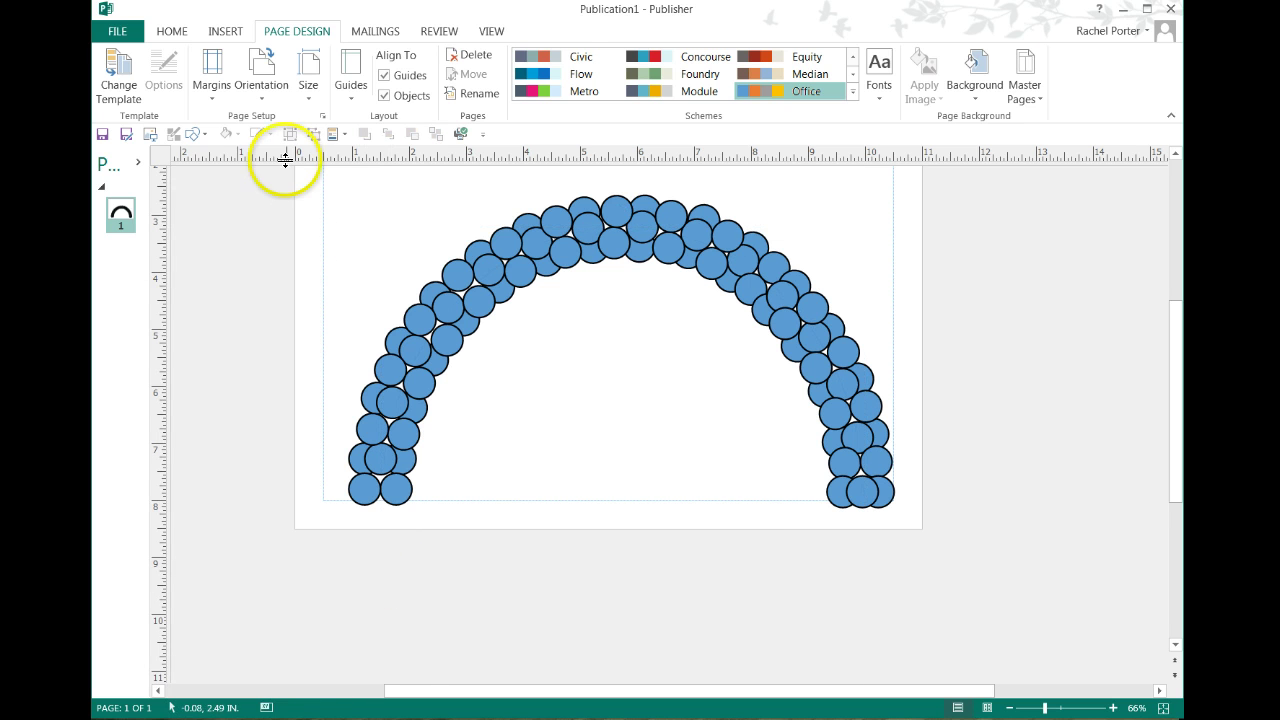
Select every circle of the arch and change the fill to white
scroll(316, 296, up, 1)
mouse_move(280, 184)
mouse_down()
mouse_move(266, 397)
mouse_move(657, 569)
mouse_move(980, 622)
mouse_up()
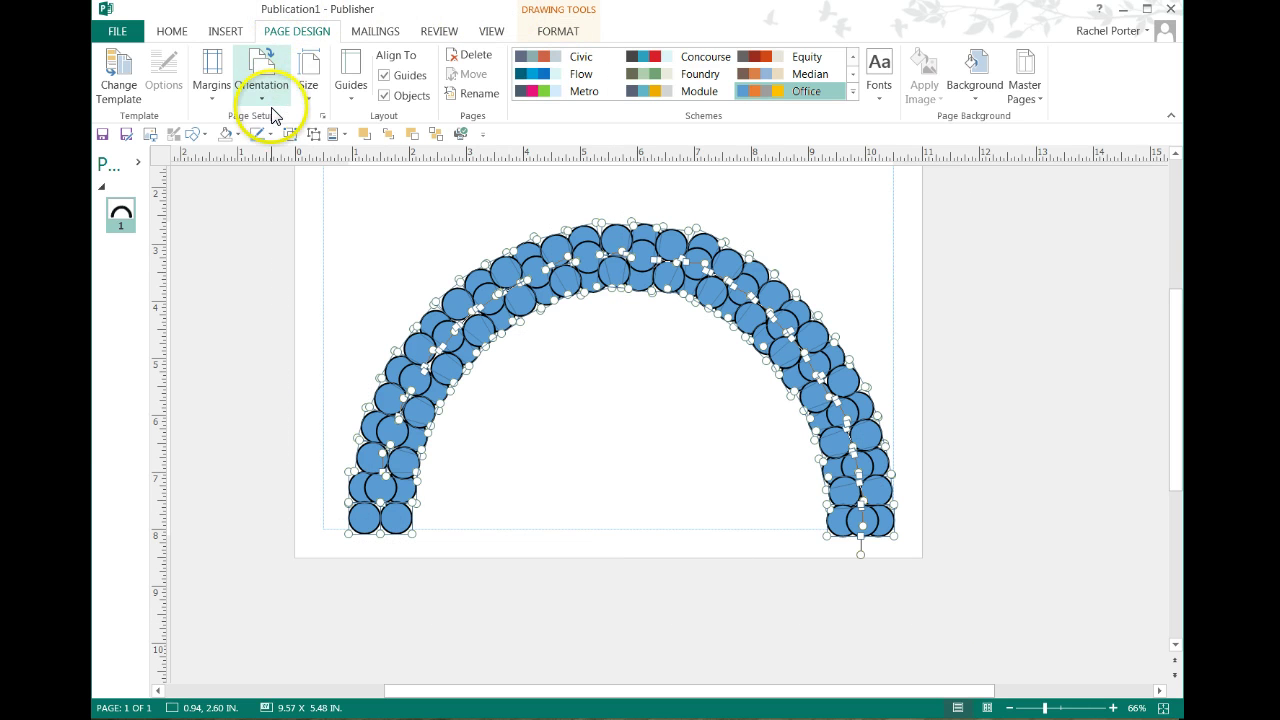
click(239, 138)
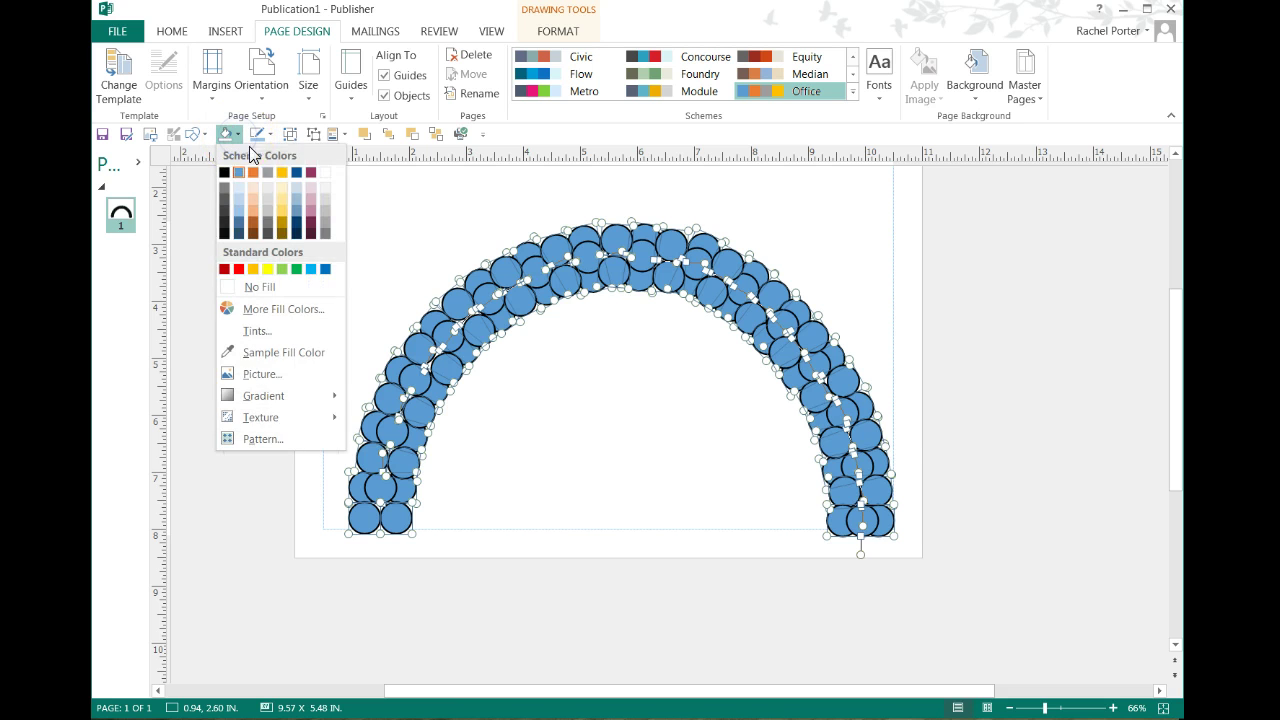
click(328, 178)
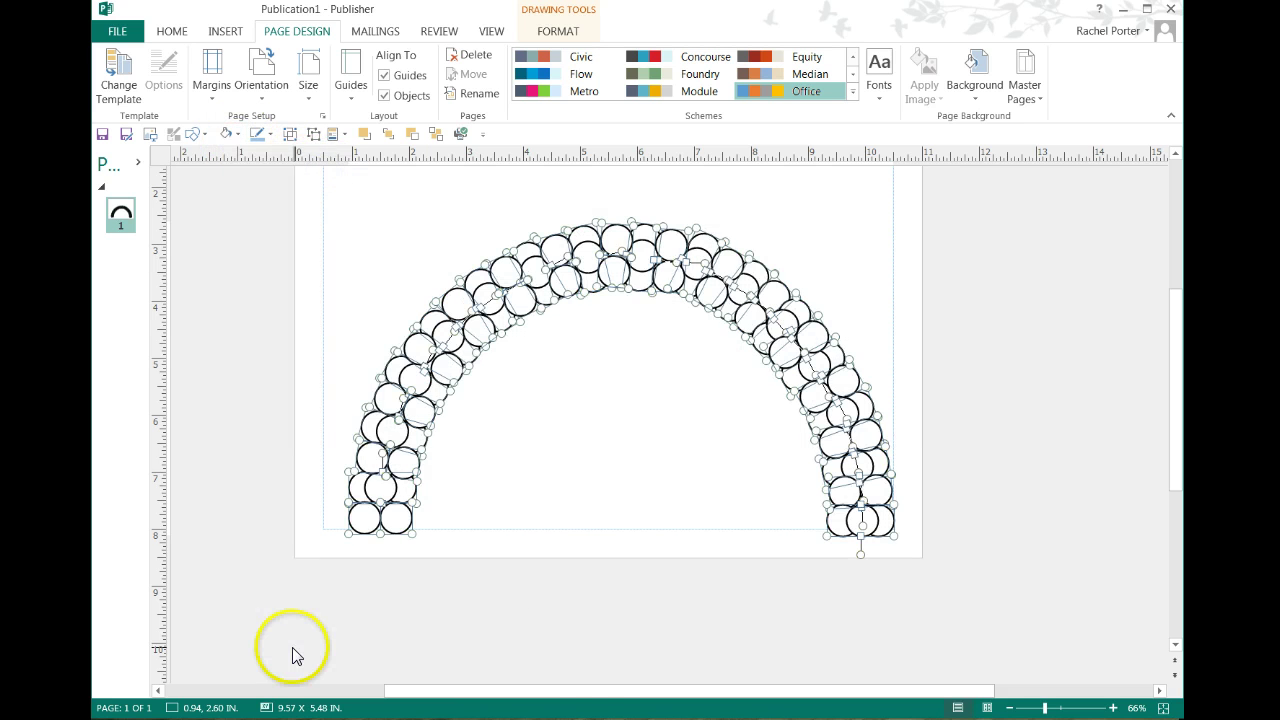
click(545, 668)
Save the whole arch as a building block titled Cluster Arch in the Page Parts gallery, General category
scroll(637, 563, up, 2)
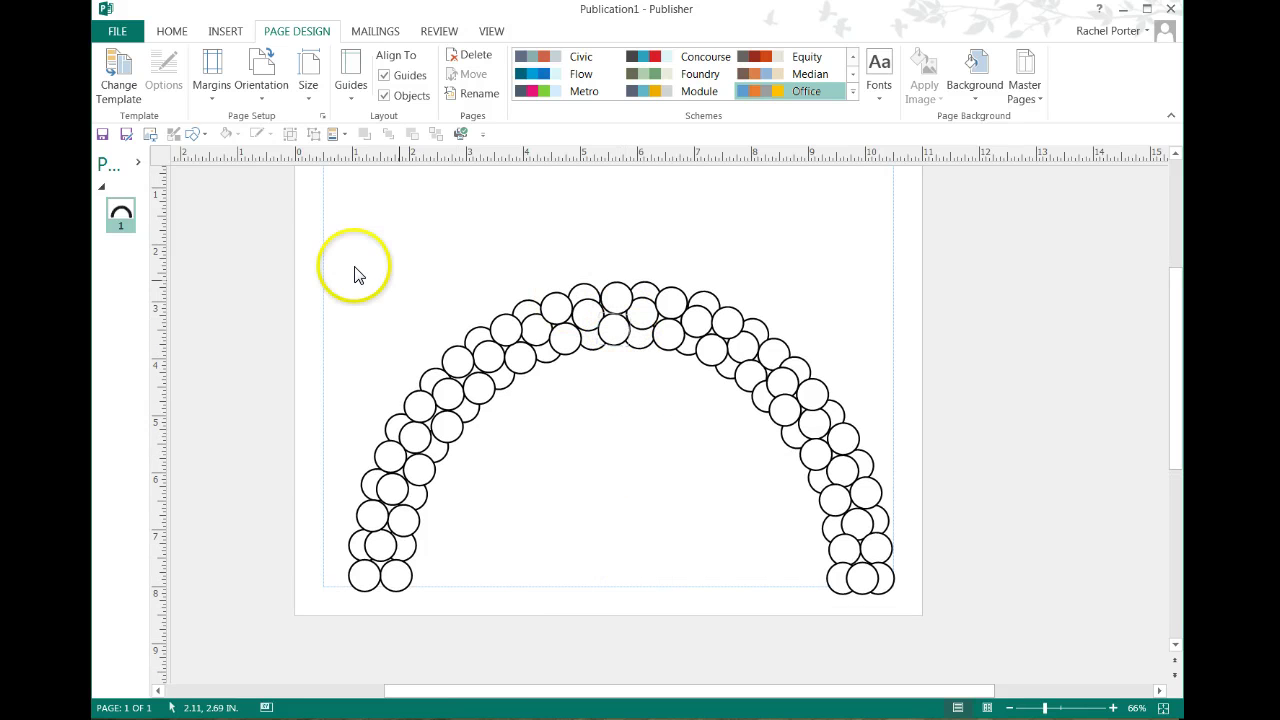
drag(271, 219, 741, 621)
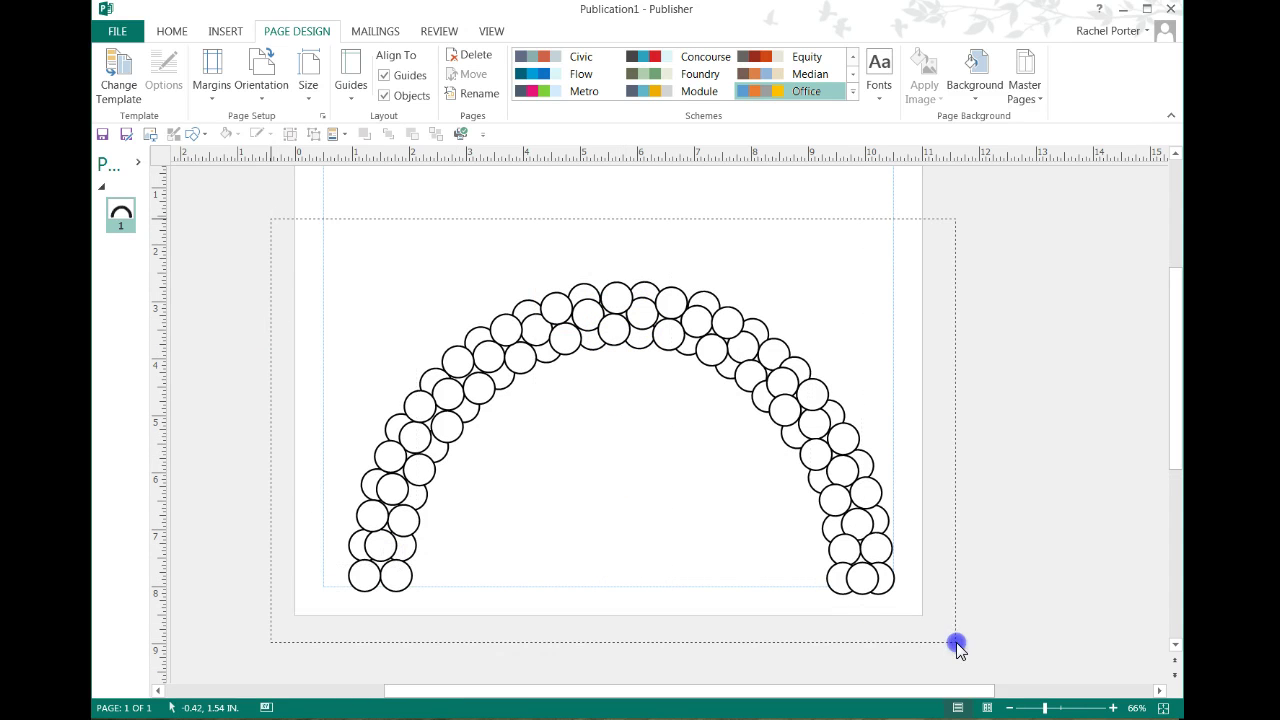
drag(947, 642, 952, 641)
right_click(679, 303)
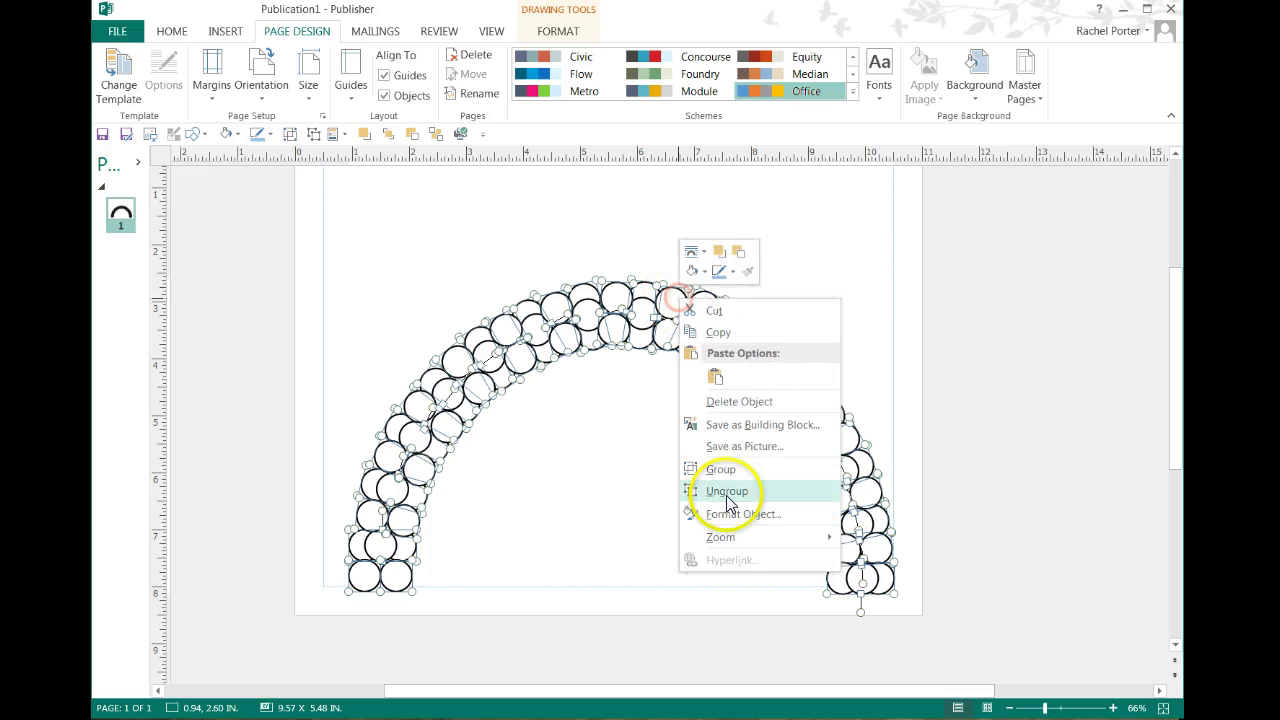
click(720, 424)
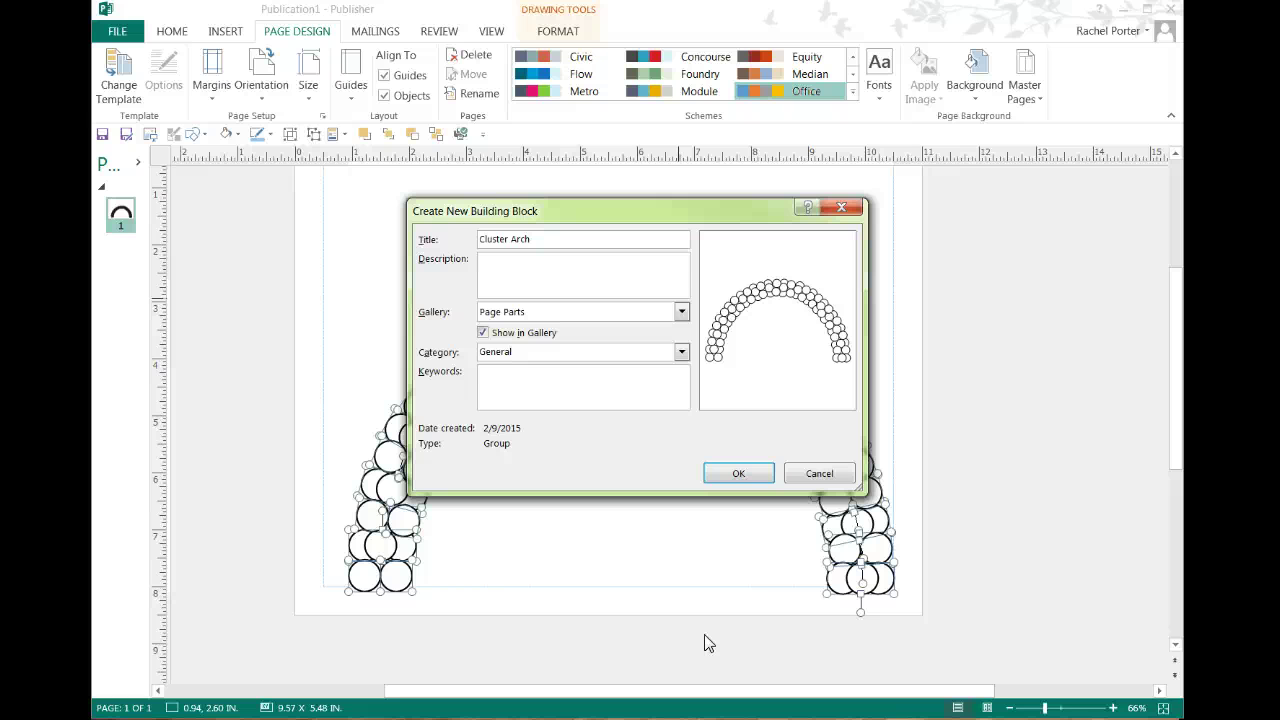
drag(664, 209, 390, 43)
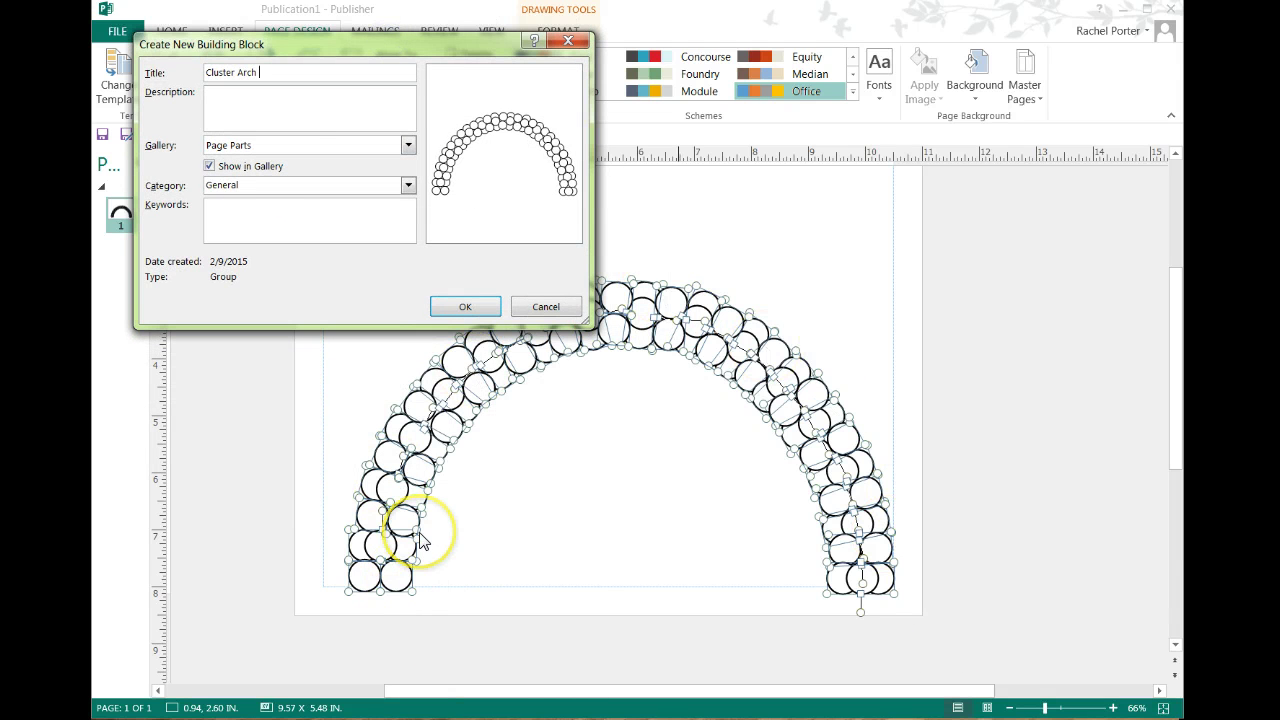
drag(310, 46, 880, 168)
click(1022, 438)
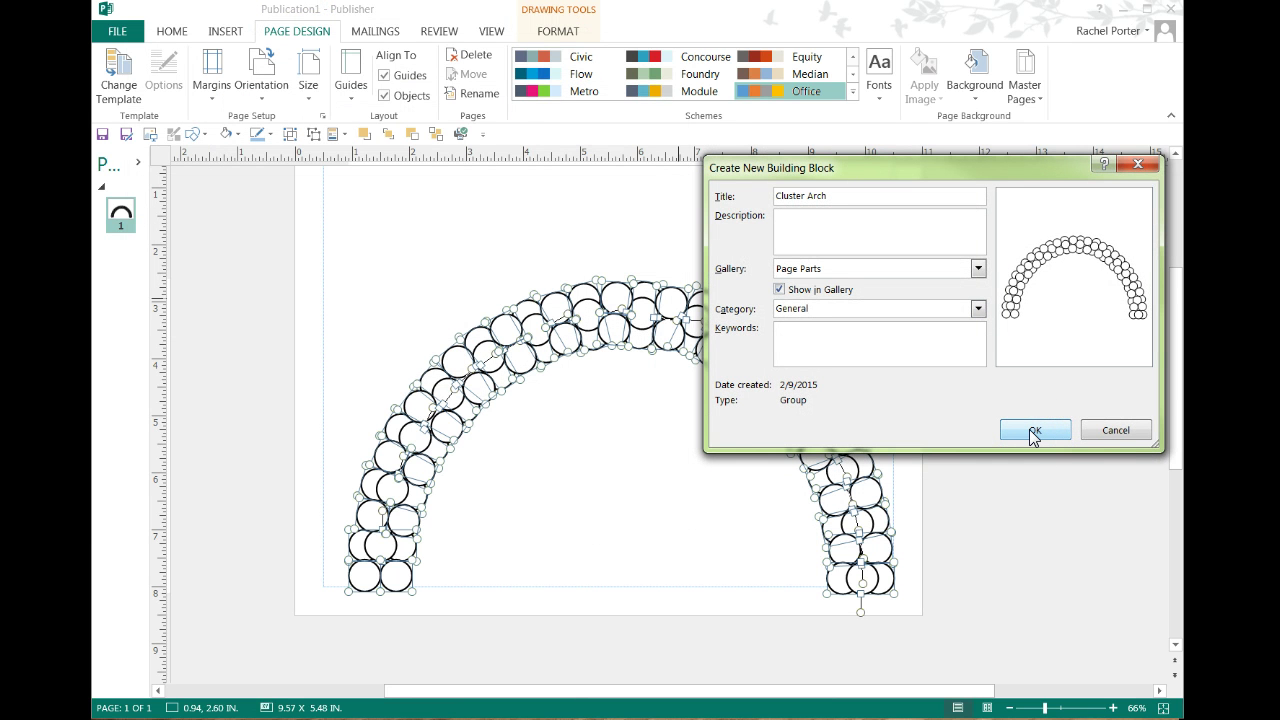
click(1033, 437)
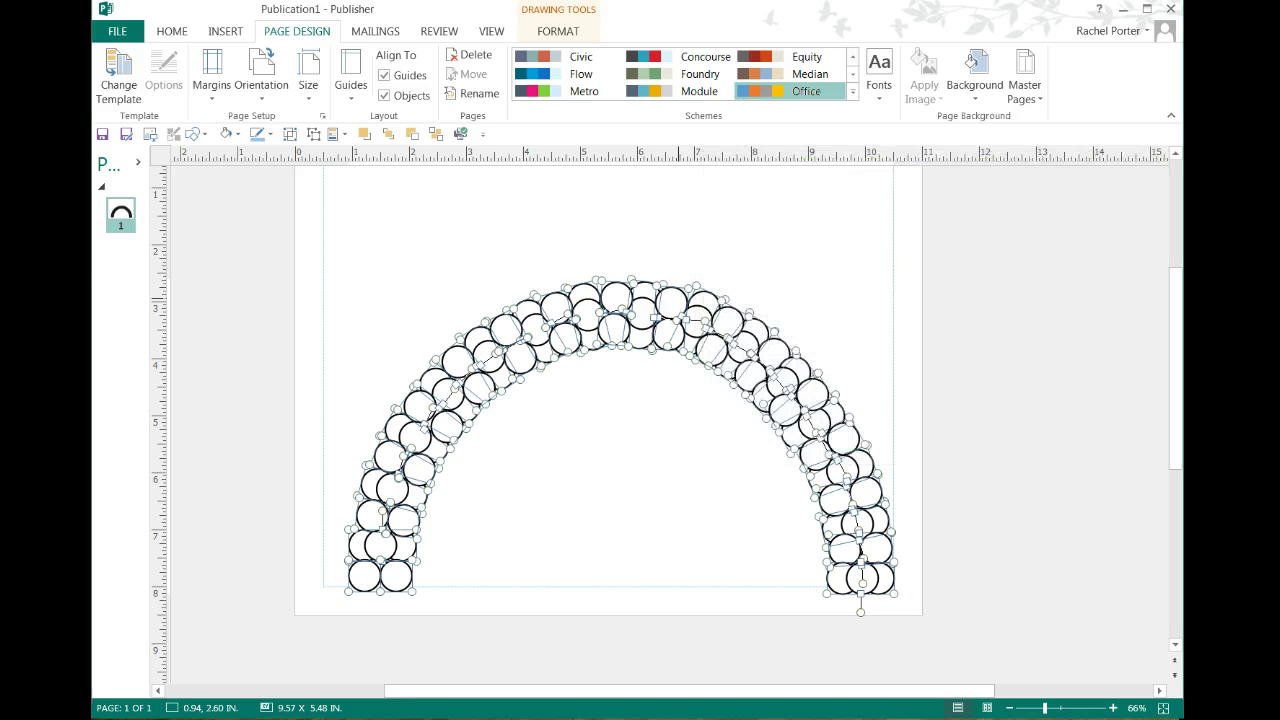
Delete the original arch from the page and insert the saved Cluster Arch page part
key(Delete)
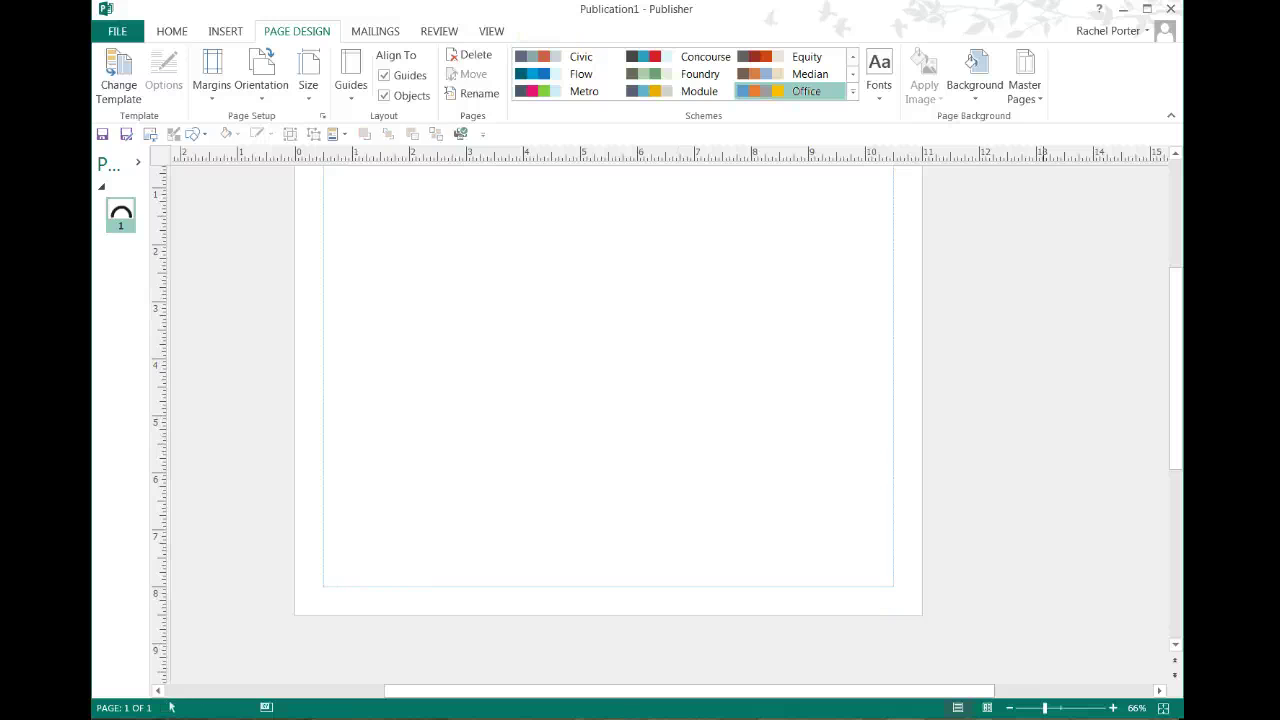
click(246, 248)
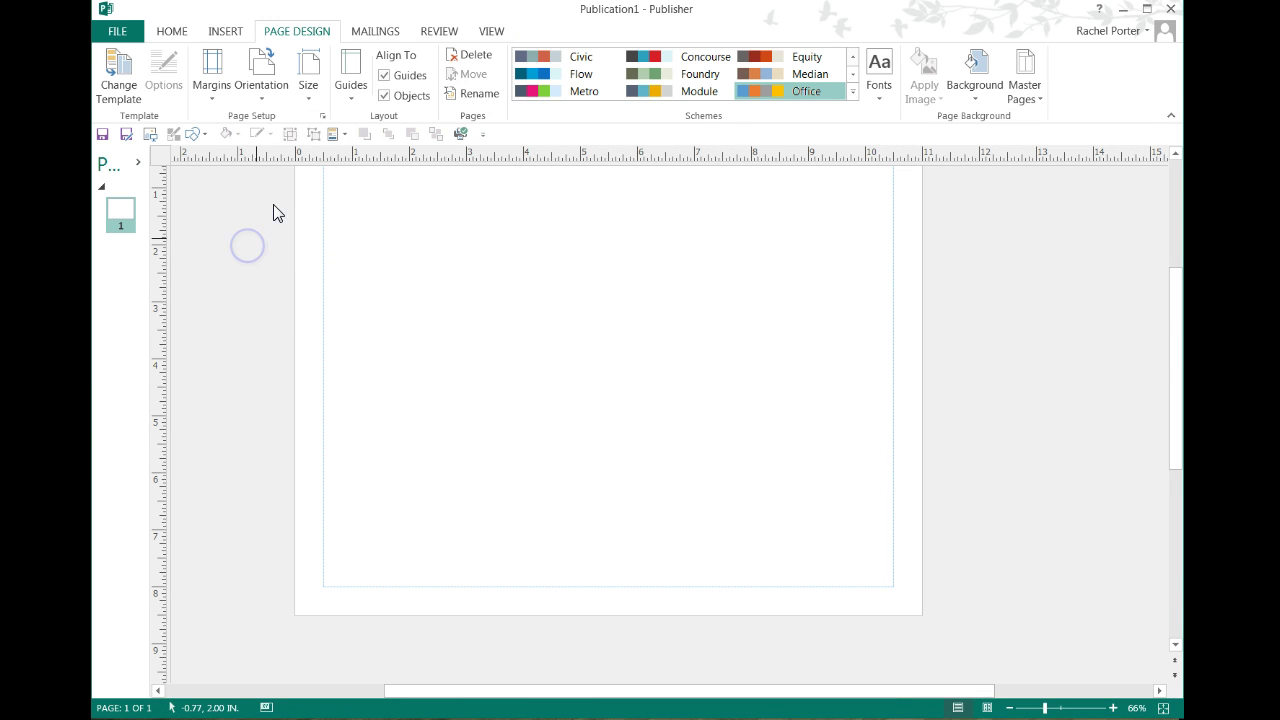
click(342, 137)
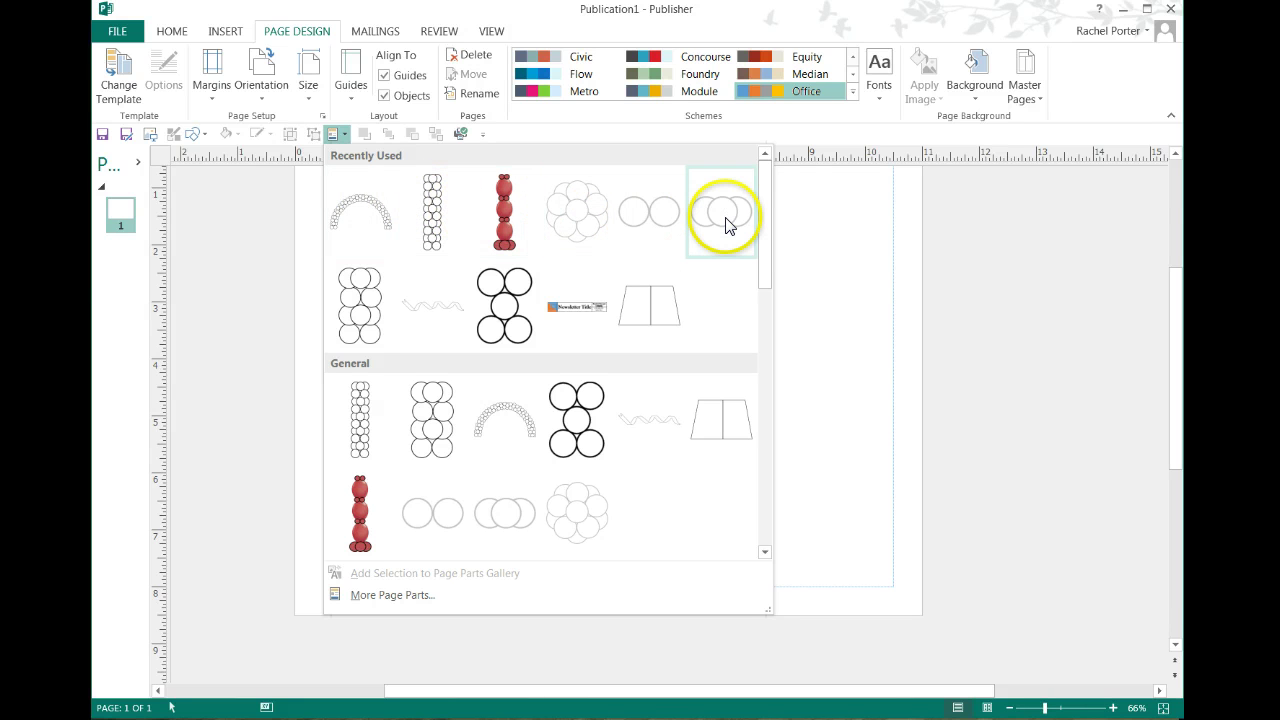
click(362, 209)
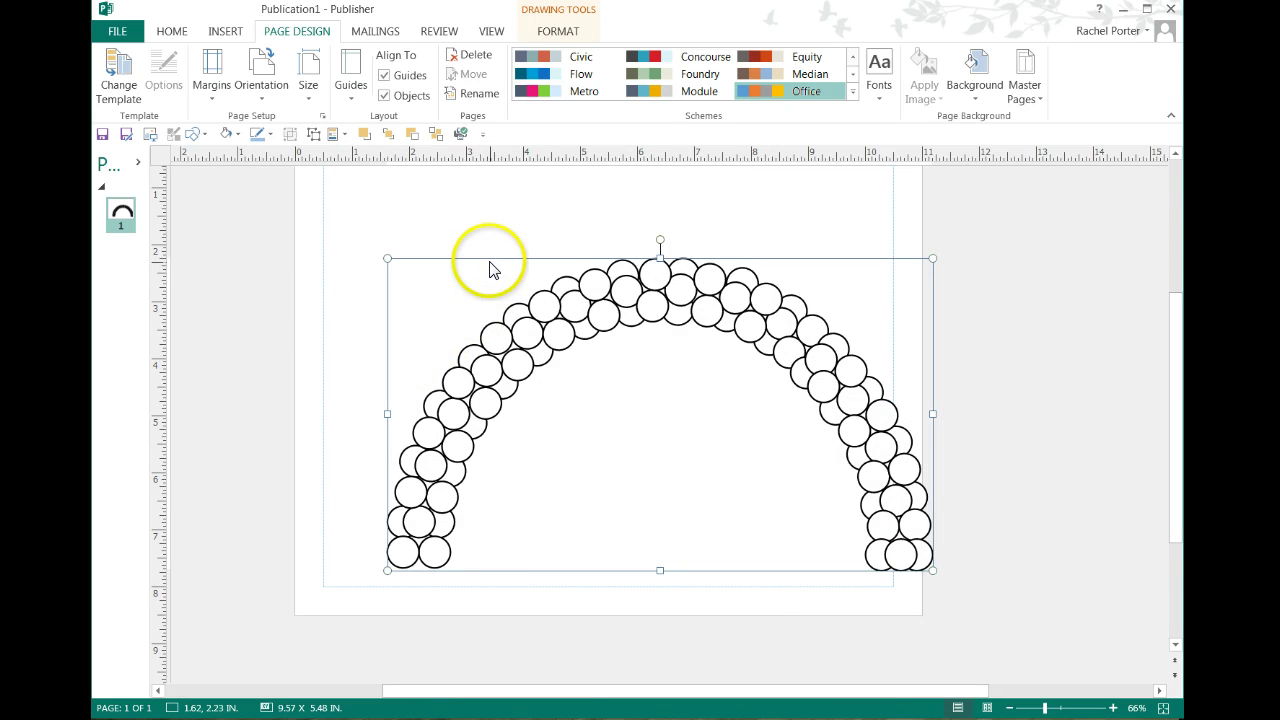
Move the inserted arch up and left to 0.65, 1.42 in so it fits within the page margins
drag(490, 259, 437, 229)
drag(509, 343, 437, 286)
click(363, 220)
click(370, 197)
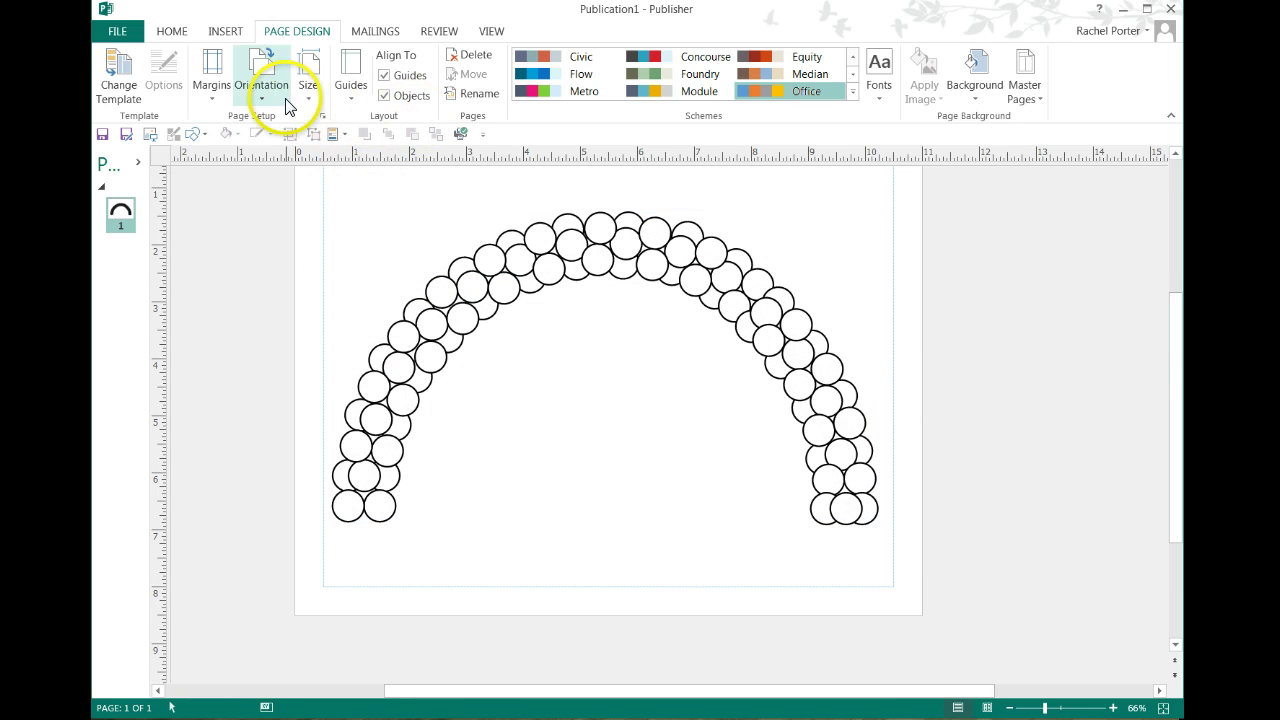
click(349, 508)
click(193, 133)
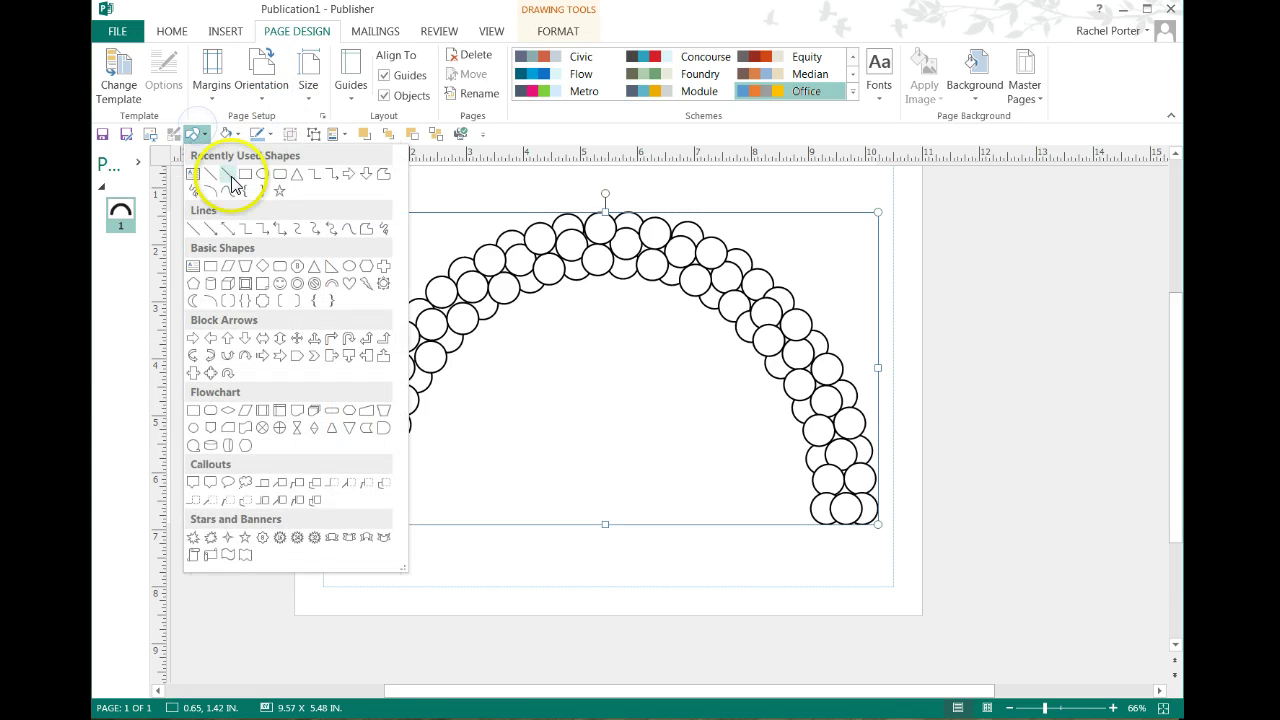
click(224, 134)
click(226, 134)
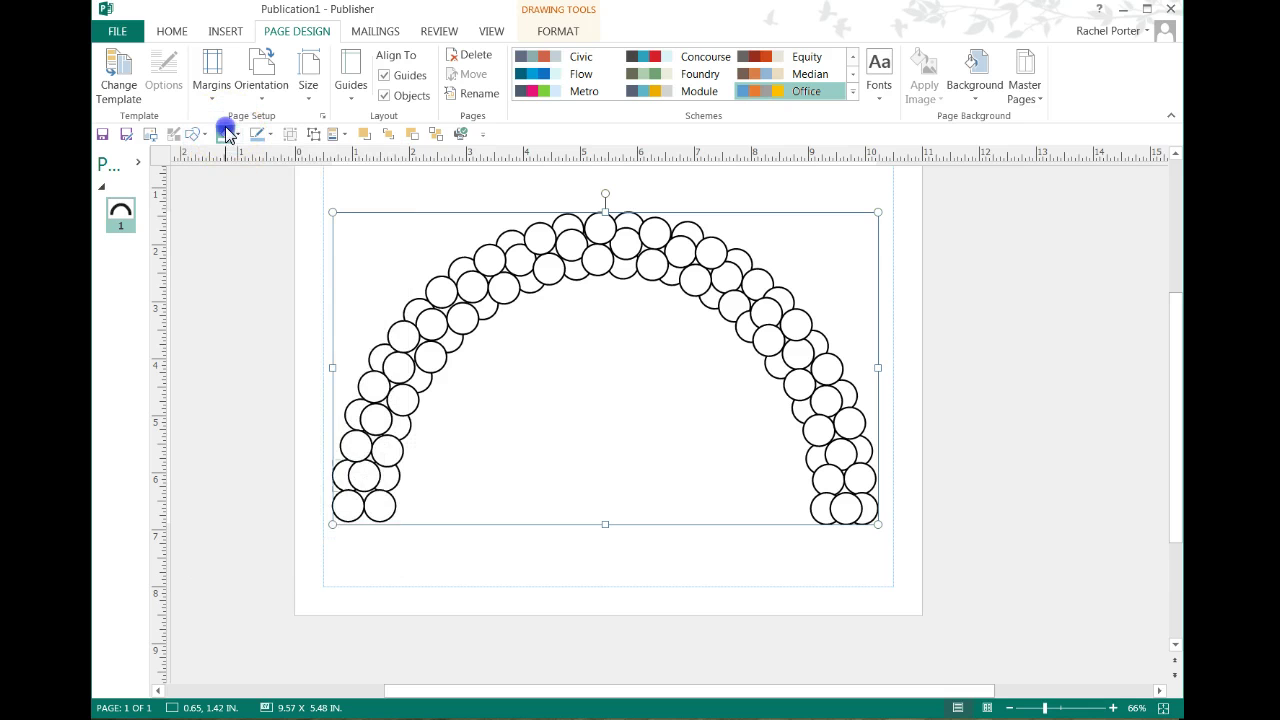
Ungroup the inserted arch and select only the outer circle at the base of its left leg
click(410, 358)
click(312, 134)
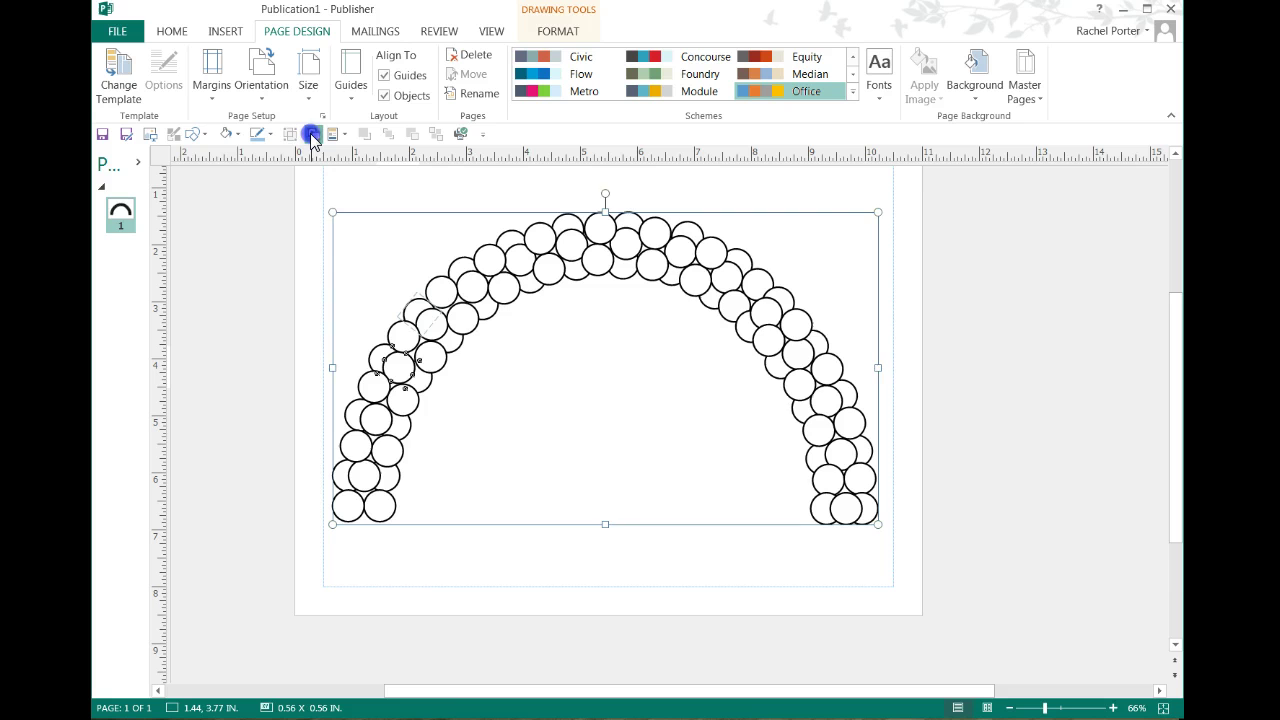
click(360, 224)
click(344, 508)
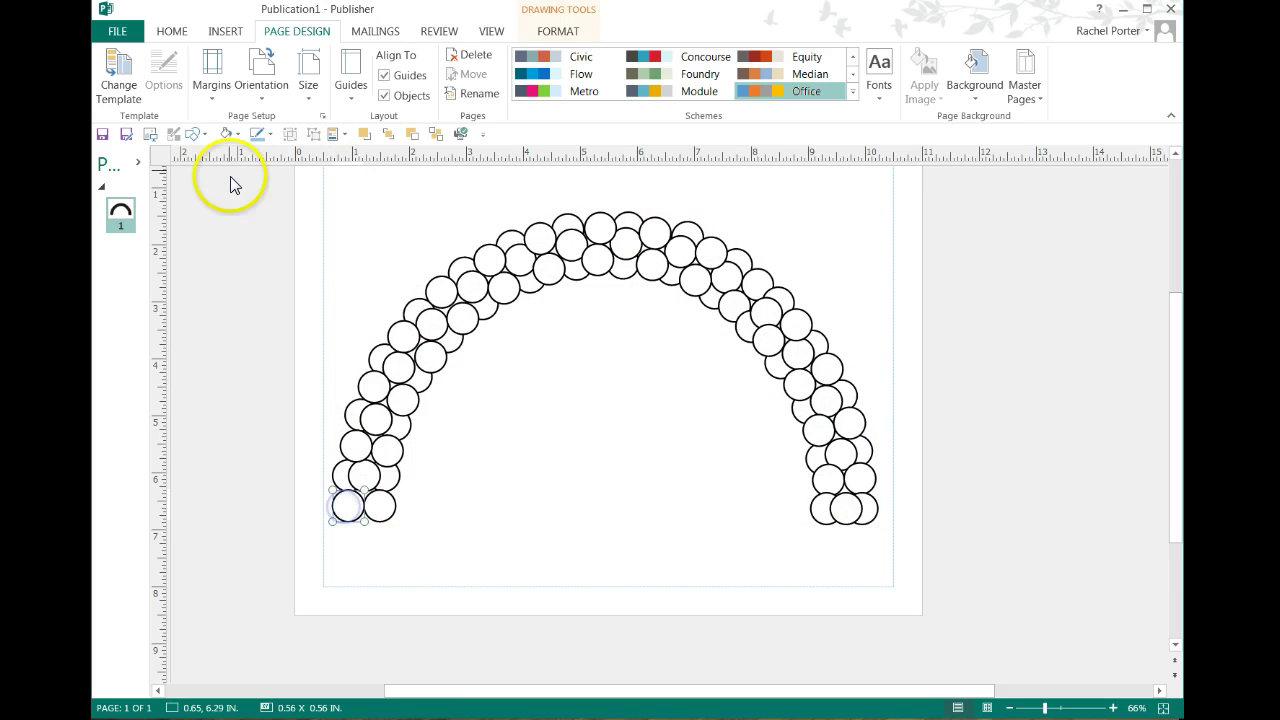
Fill the outer circle at the base of the arch's left leg with the scheme's orange
click(238, 133)
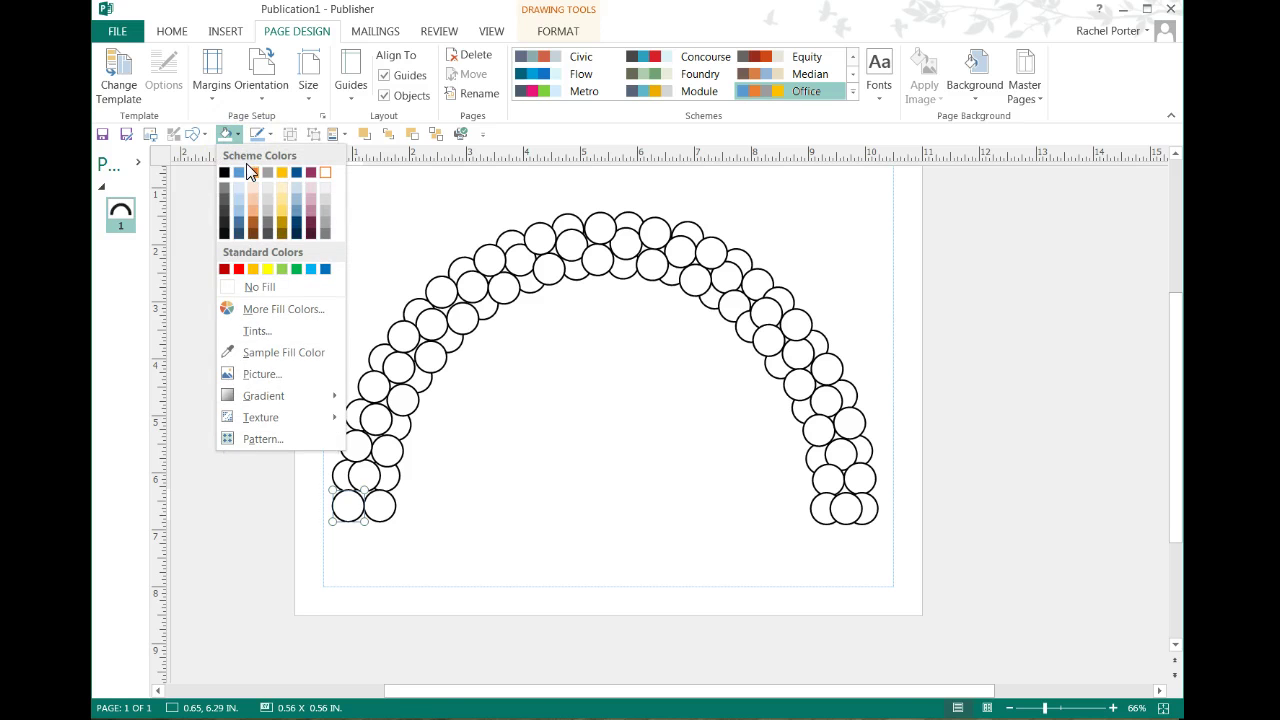
click(253, 172)
click(352, 477)
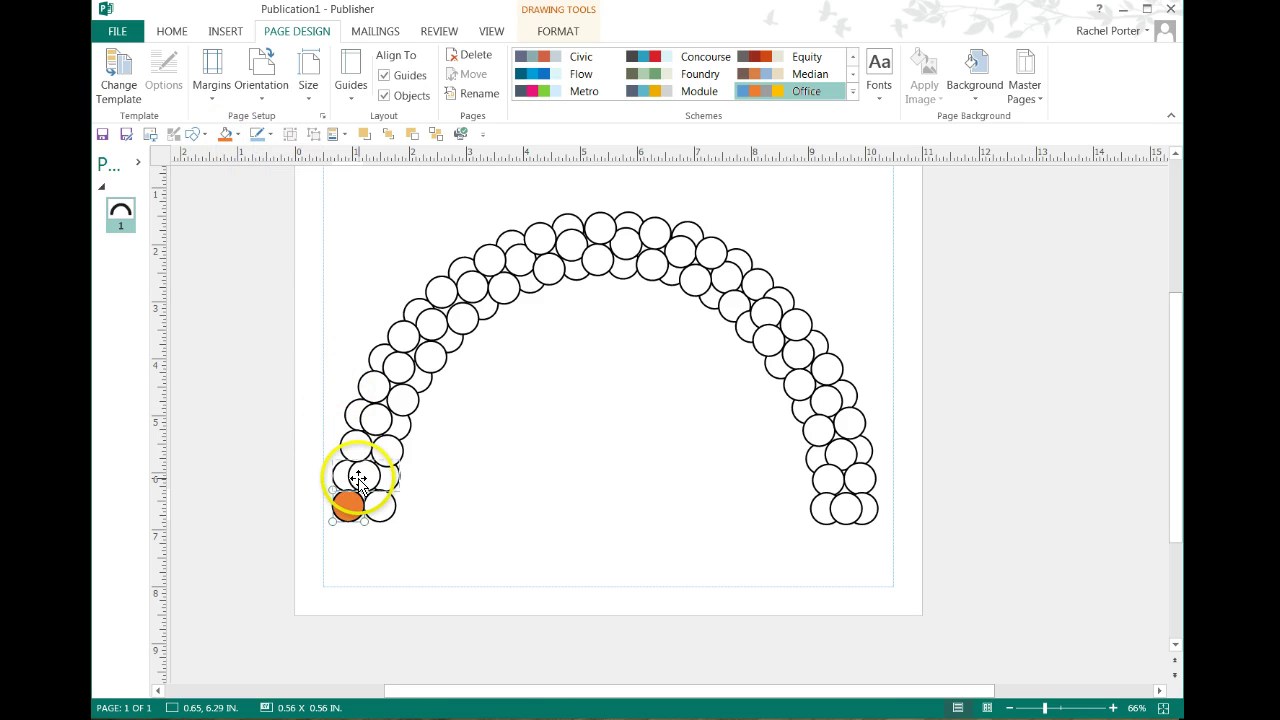
Select all the arch's clusters and ungroup them into individual circles
click(443, 533)
mouse_move(986, 614)
mouse_down()
mouse_move(286, 357)
mouse_move(248, 183)
mouse_up()
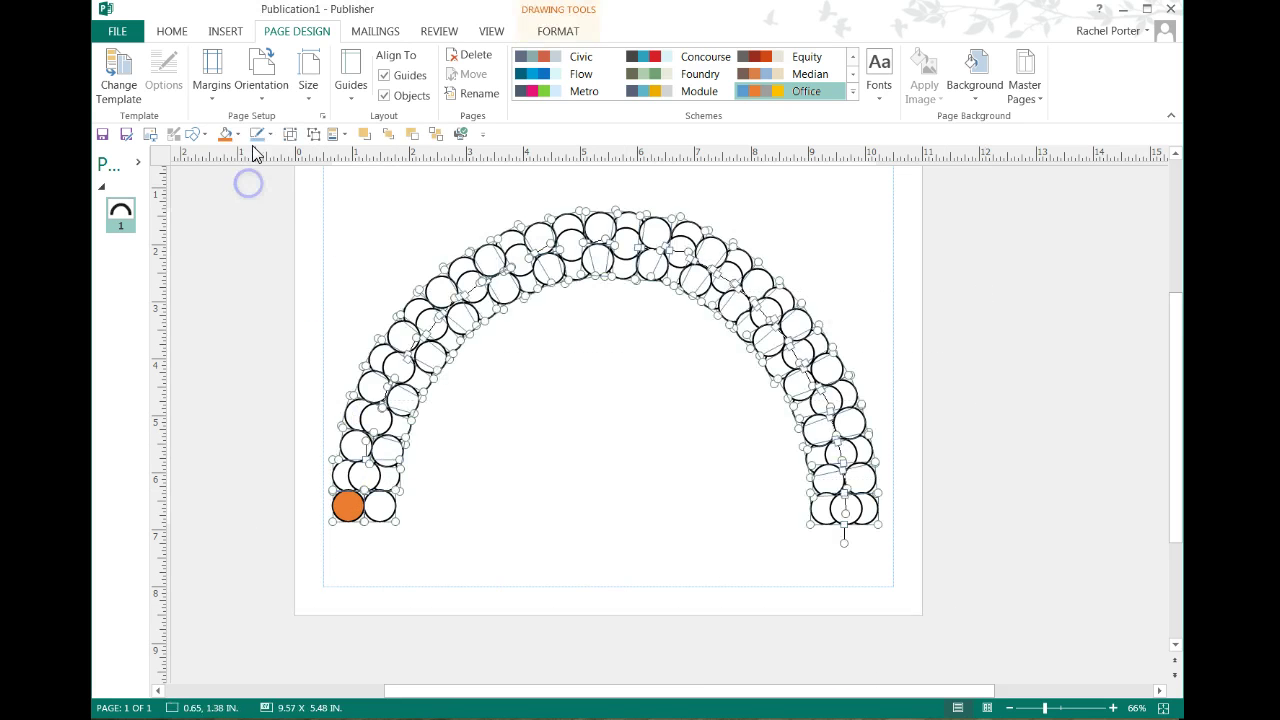
click(316, 138)
click(336, 213)
Continue the orange diagonal by filling the second cluster's middle circle and the third and fourth clusters' inner circles with the same orange
click(357, 471)
click(365, 418)
drag(367, 393, 367, 482)
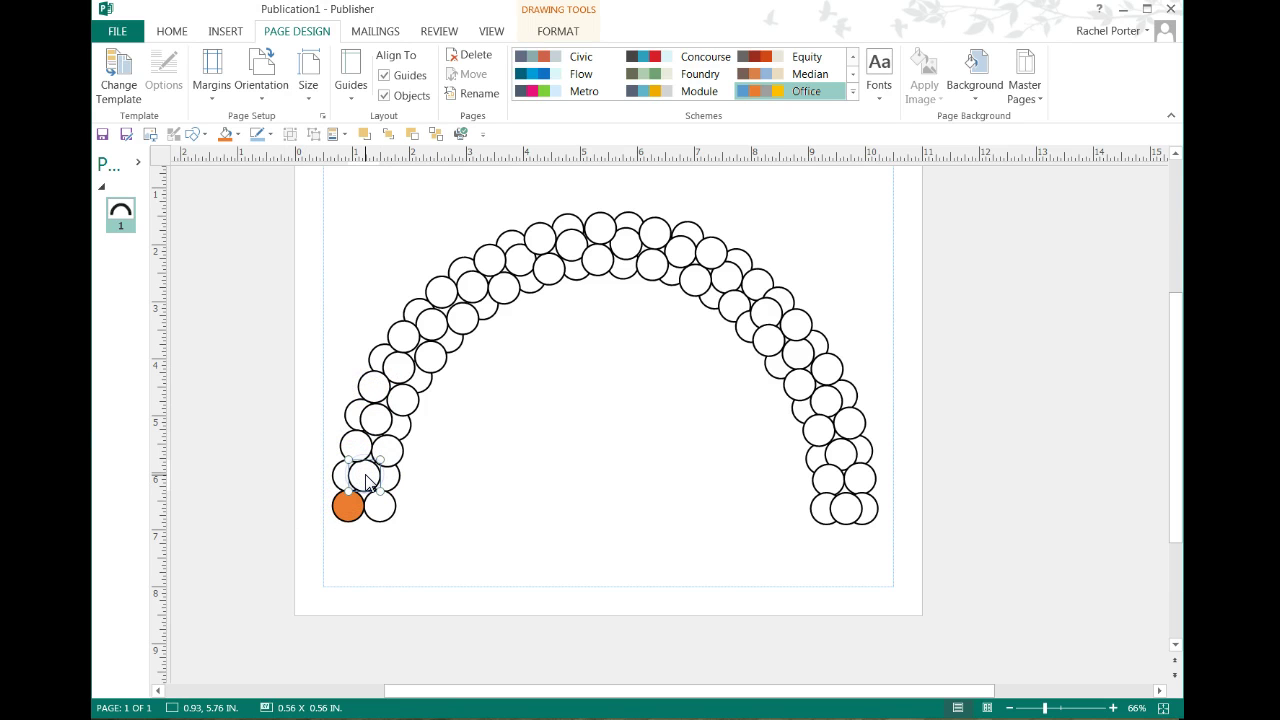
shift+click(383, 447)
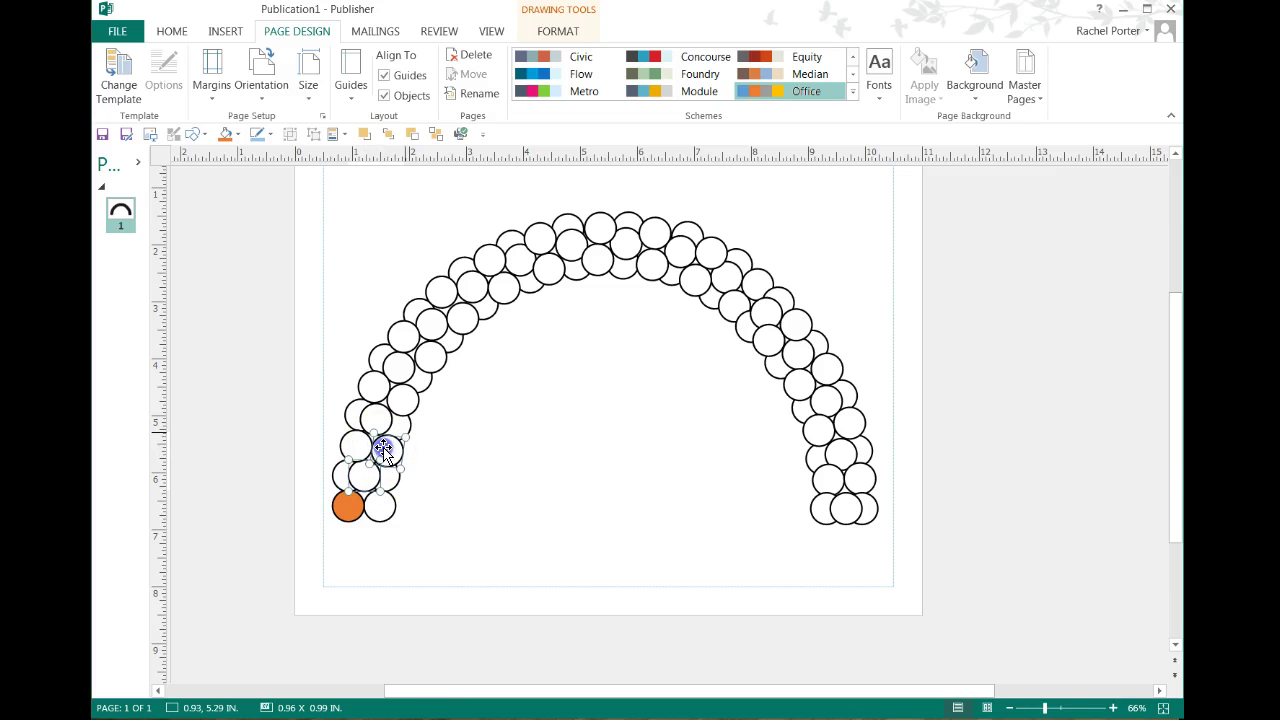
shift+click(400, 428)
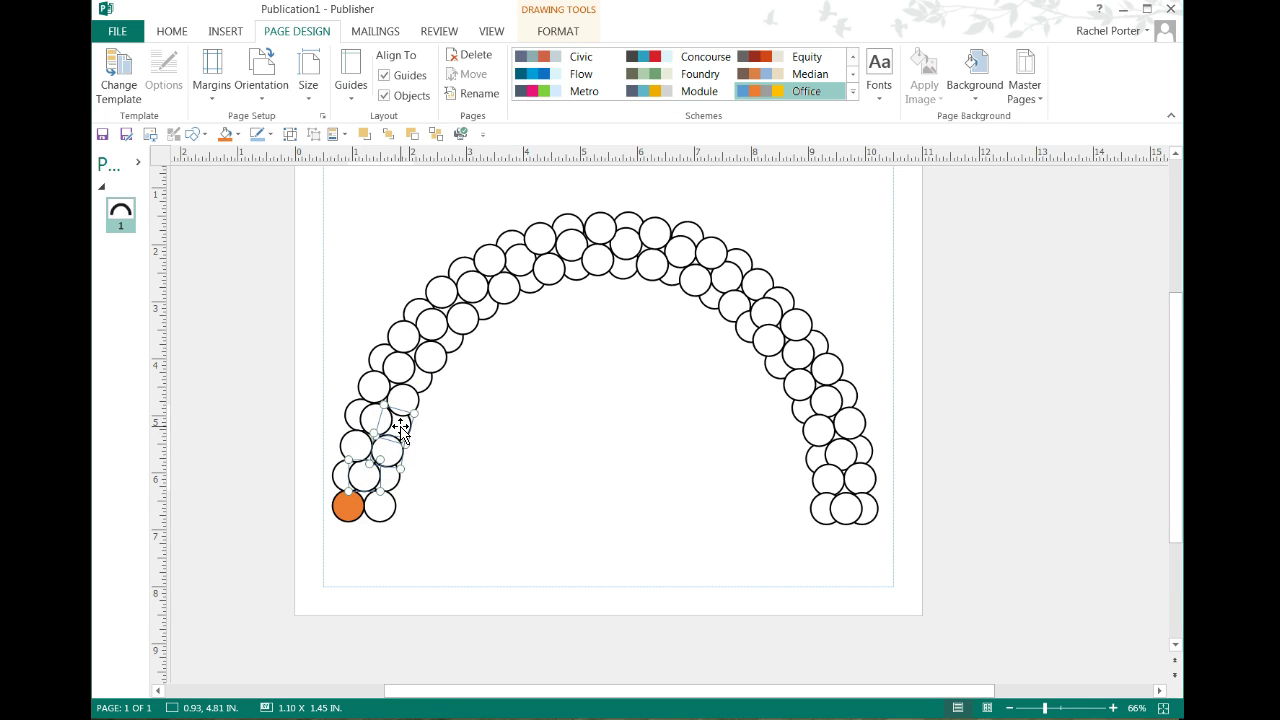
click(225, 136)
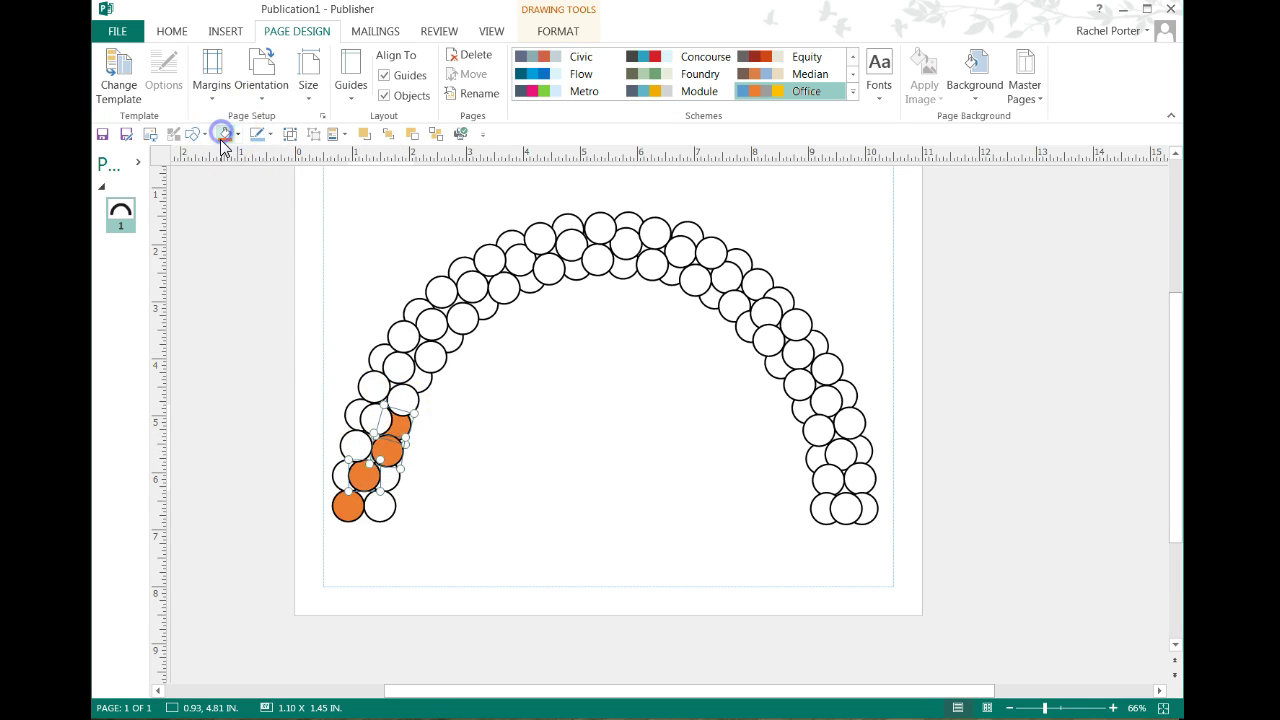
Fill the inner circles of the left leg's first and second clusters with standard yellow
click(381, 512)
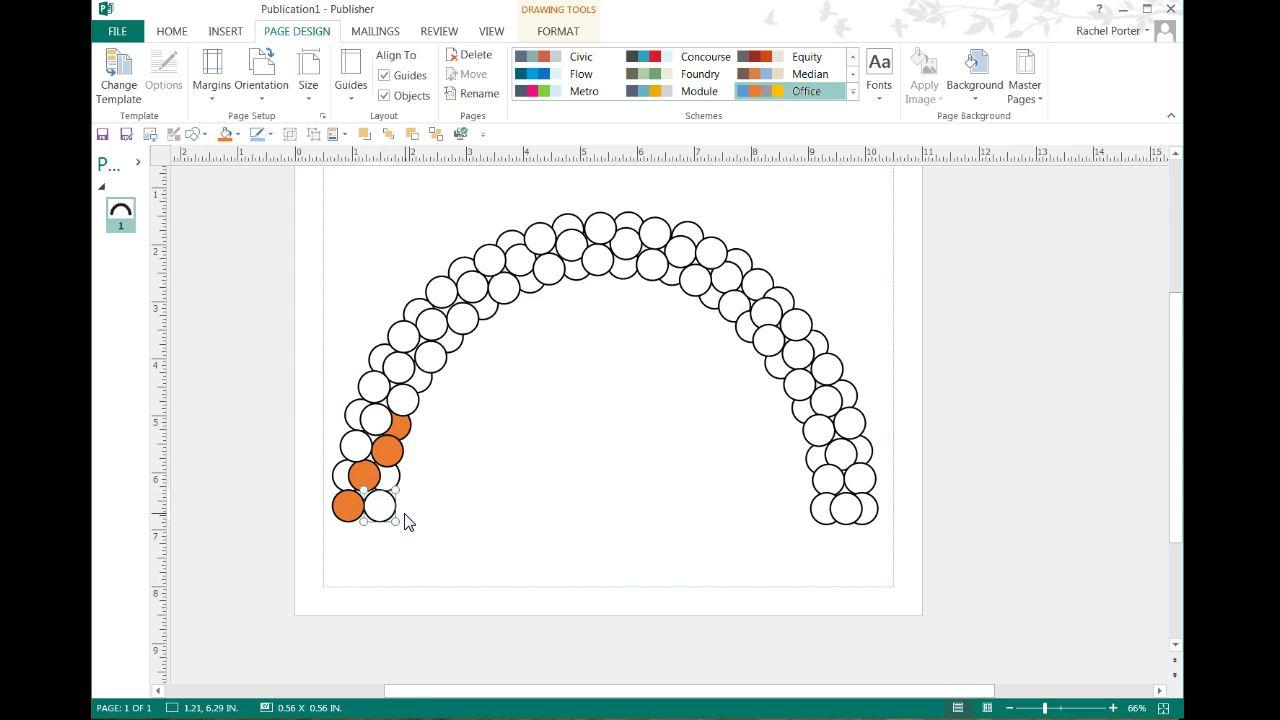
shift+click(390, 477)
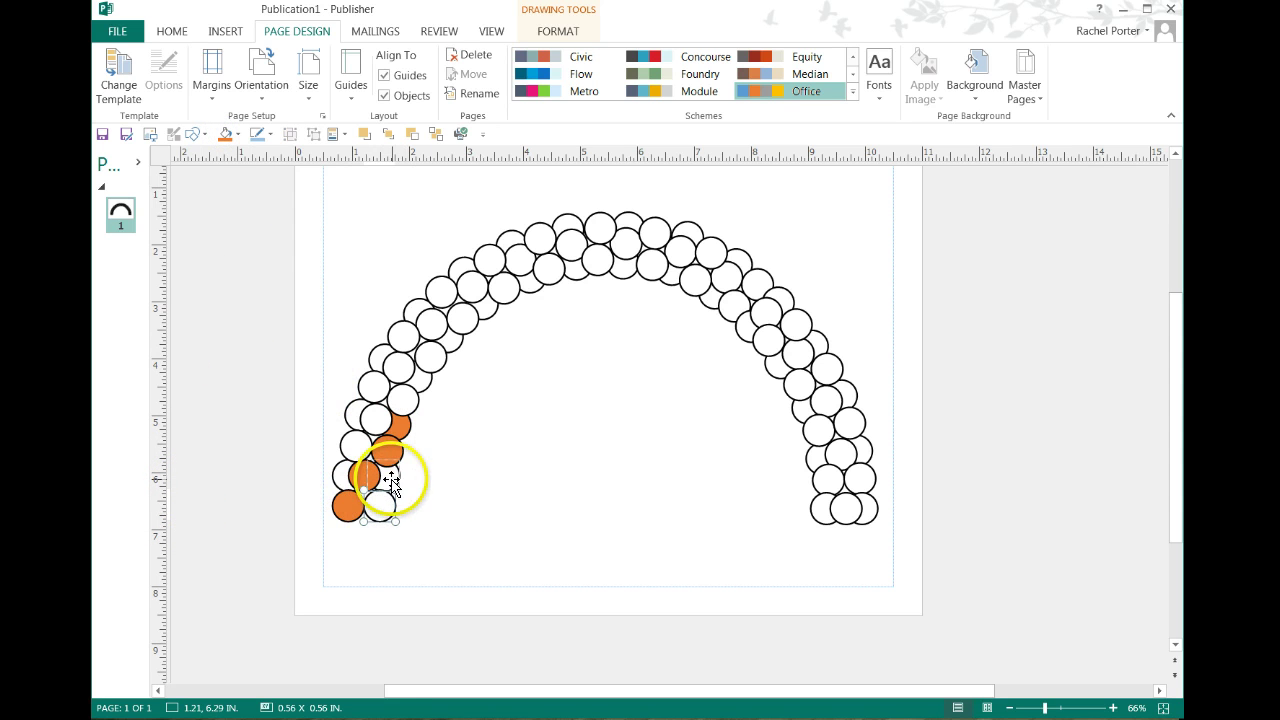
click(236, 134)
click(266, 270)
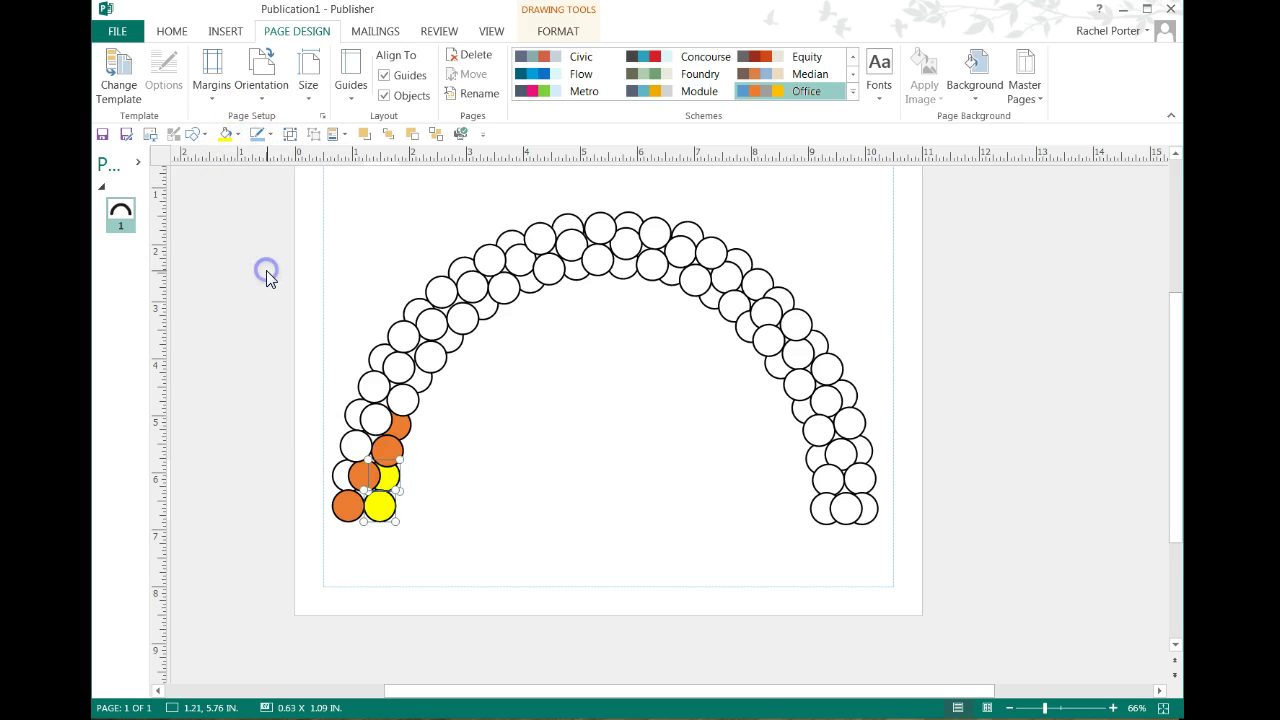
Fill the next diagonal of five circles, starting at the second cluster's outer circle, with standard light green
click(340, 470)
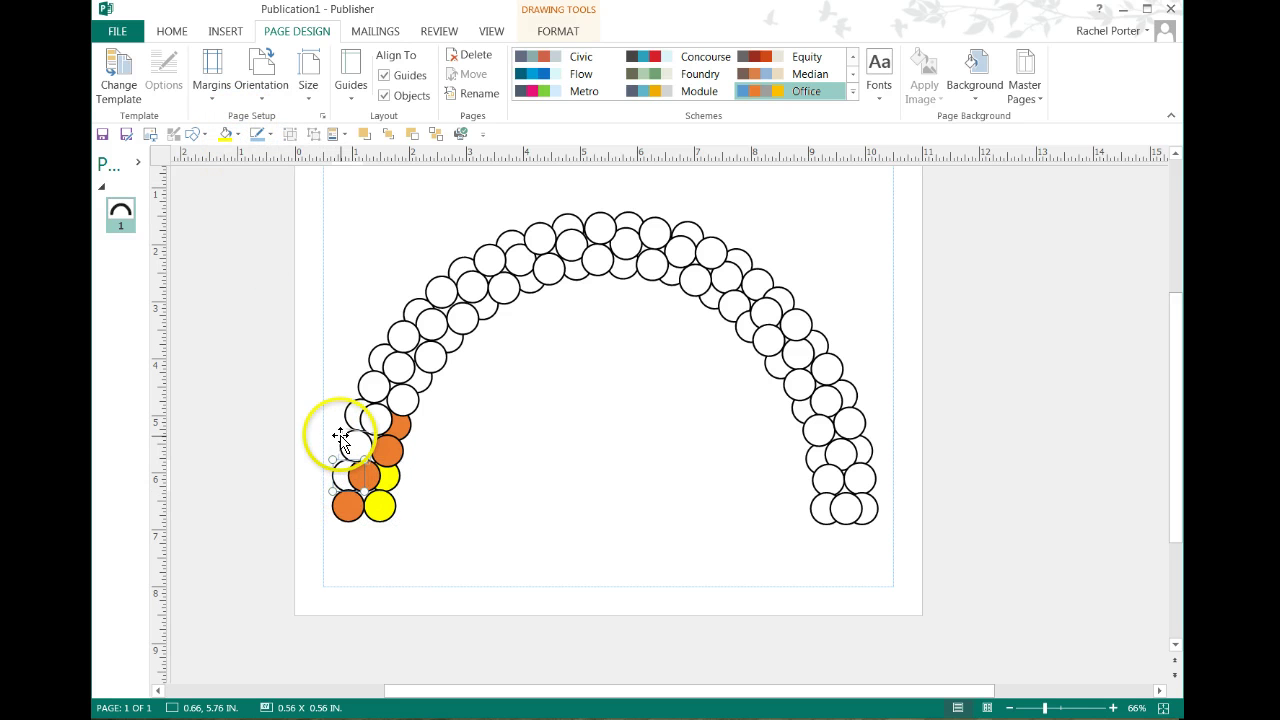
shift+click(348, 443)
shift+click(368, 422)
shift+click(401, 394)
shift+click(422, 380)
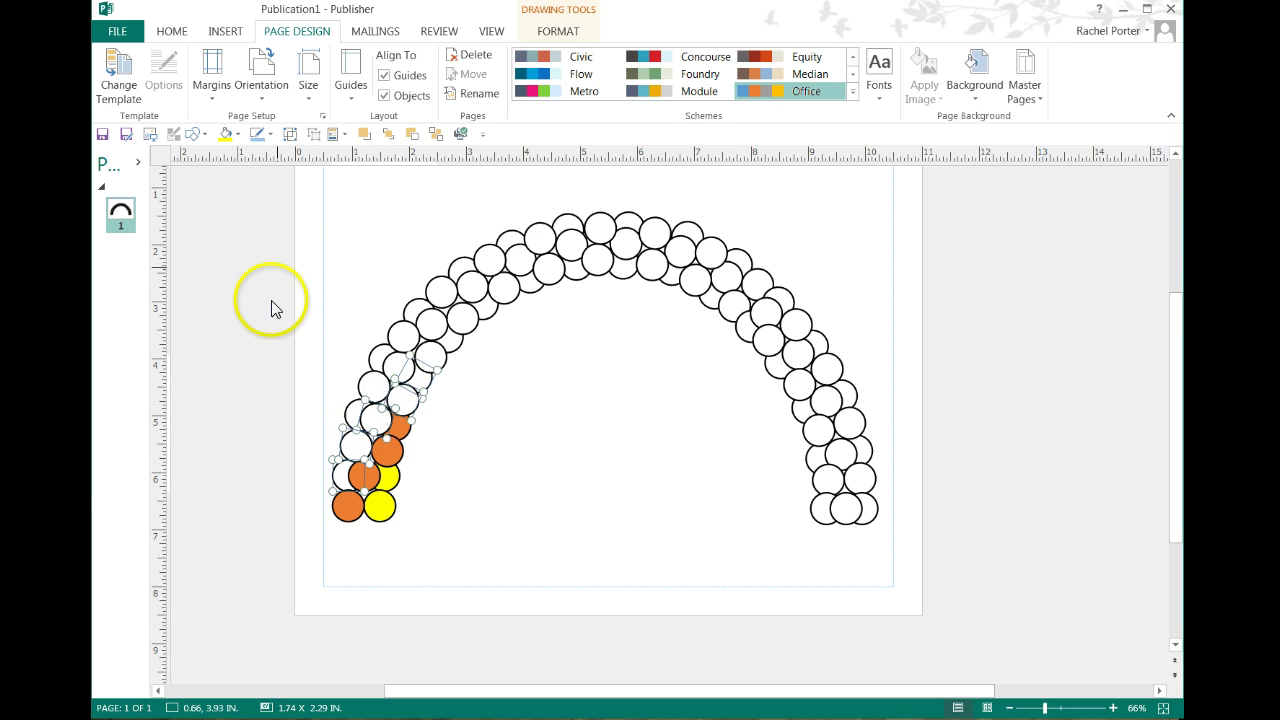
click(236, 134)
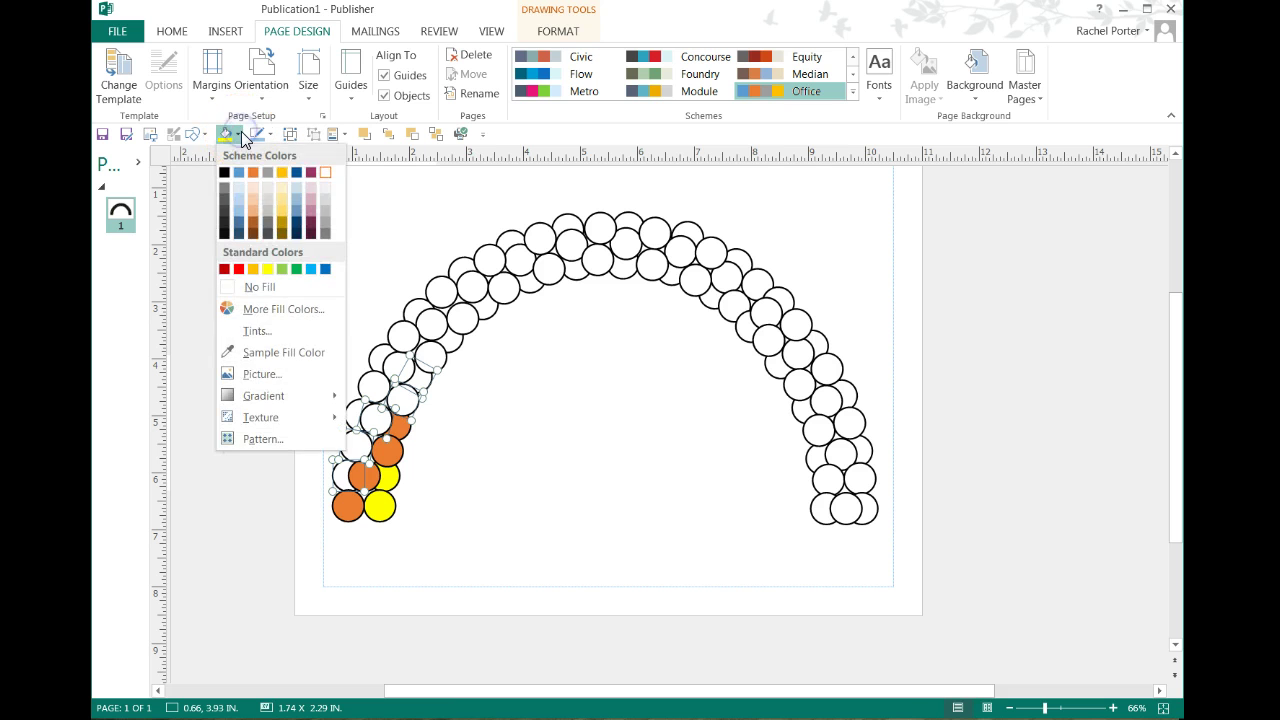
click(283, 268)
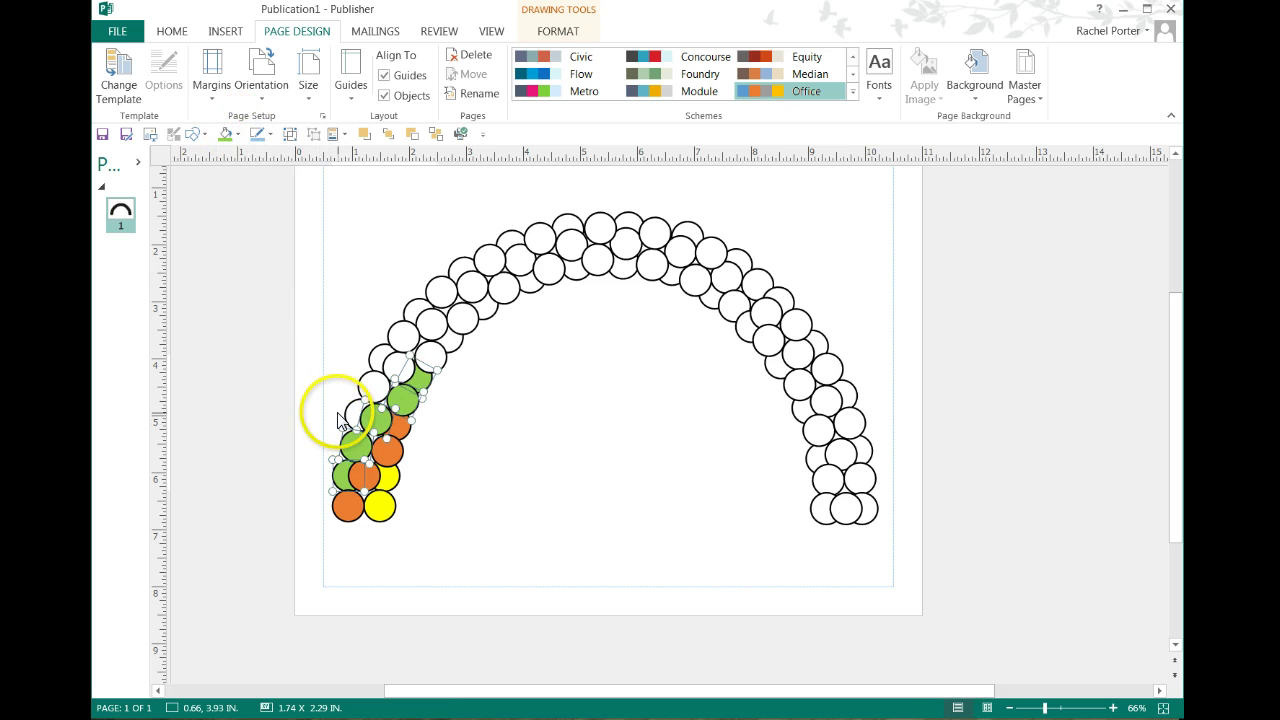
Fill the five-circle diagonal just above the green one with standard light blue and deselect it
click(315, 373)
click(355, 410)
shift+click(372, 382)
shift+click(430, 352)
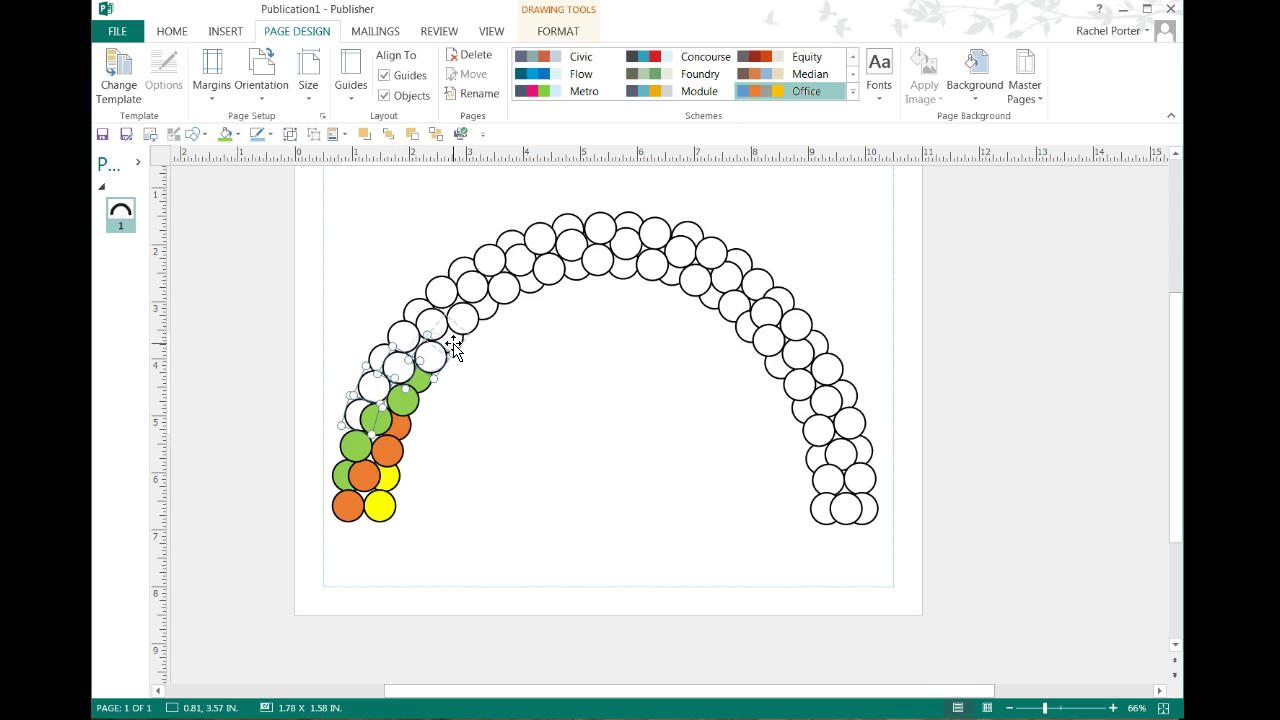
shift+click(453, 345)
click(238, 135)
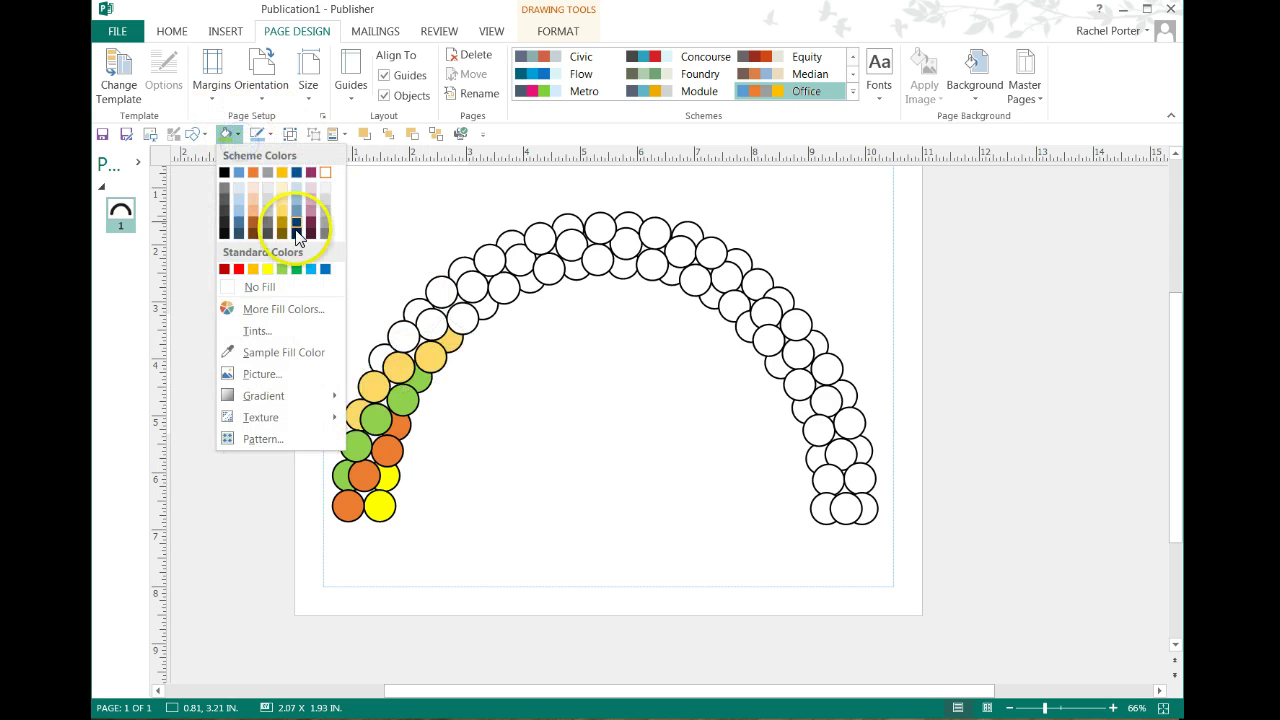
click(309, 268)
click(580, 522)
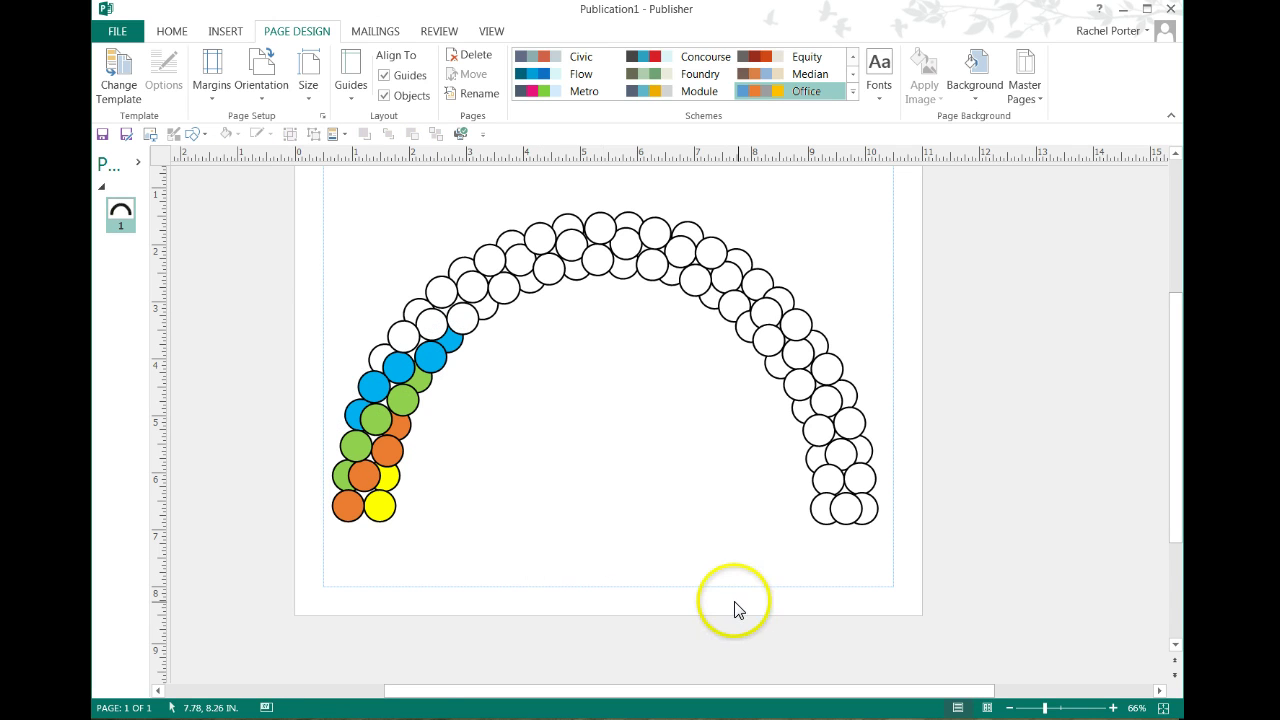
Fill the five-circle diagonal just above the light blue one with standard yellow
scroll(672, 340, up, 2)
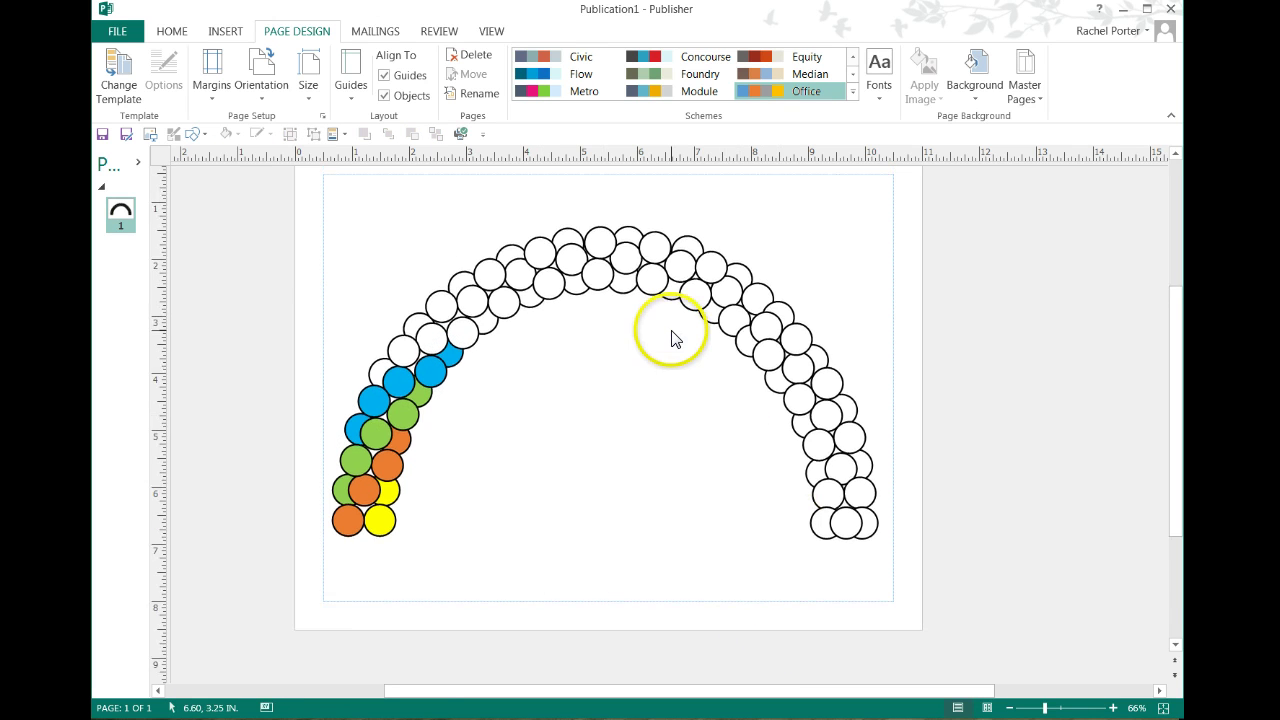
drag(1046, 710, 1058, 711)
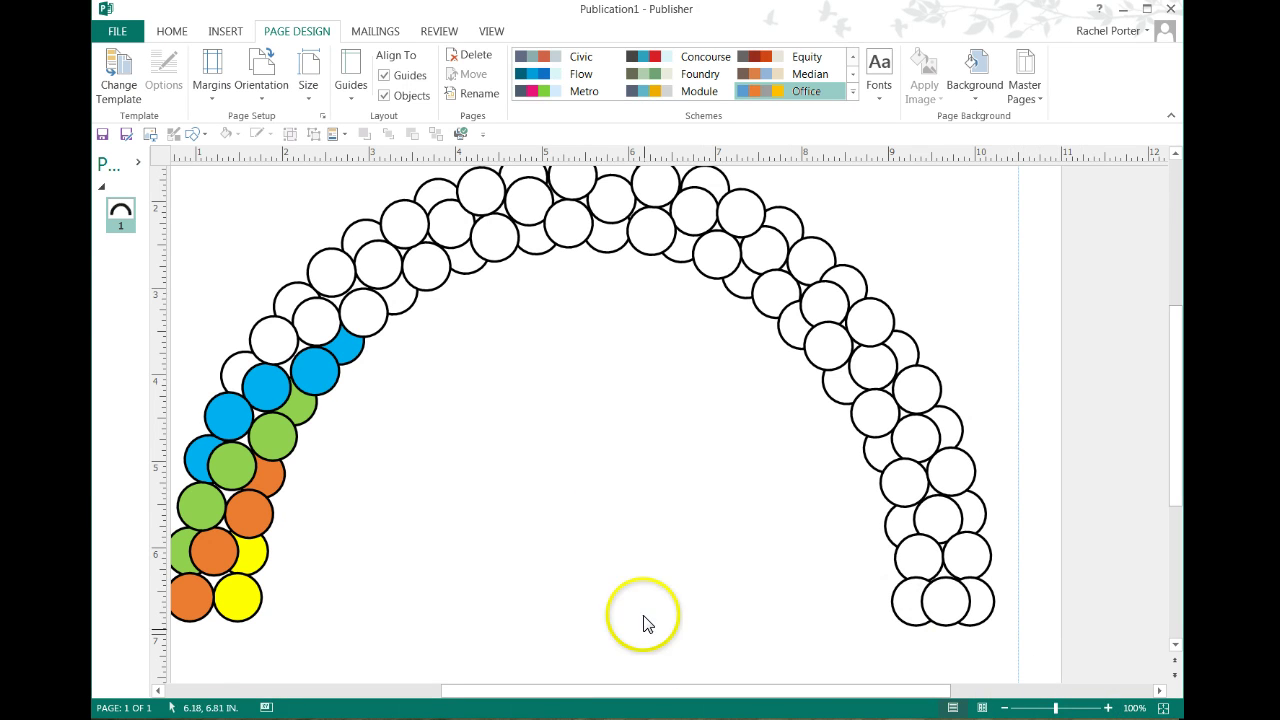
drag(650, 690, 586, 689)
scroll(603, 485, up, 2)
click(345, 437)
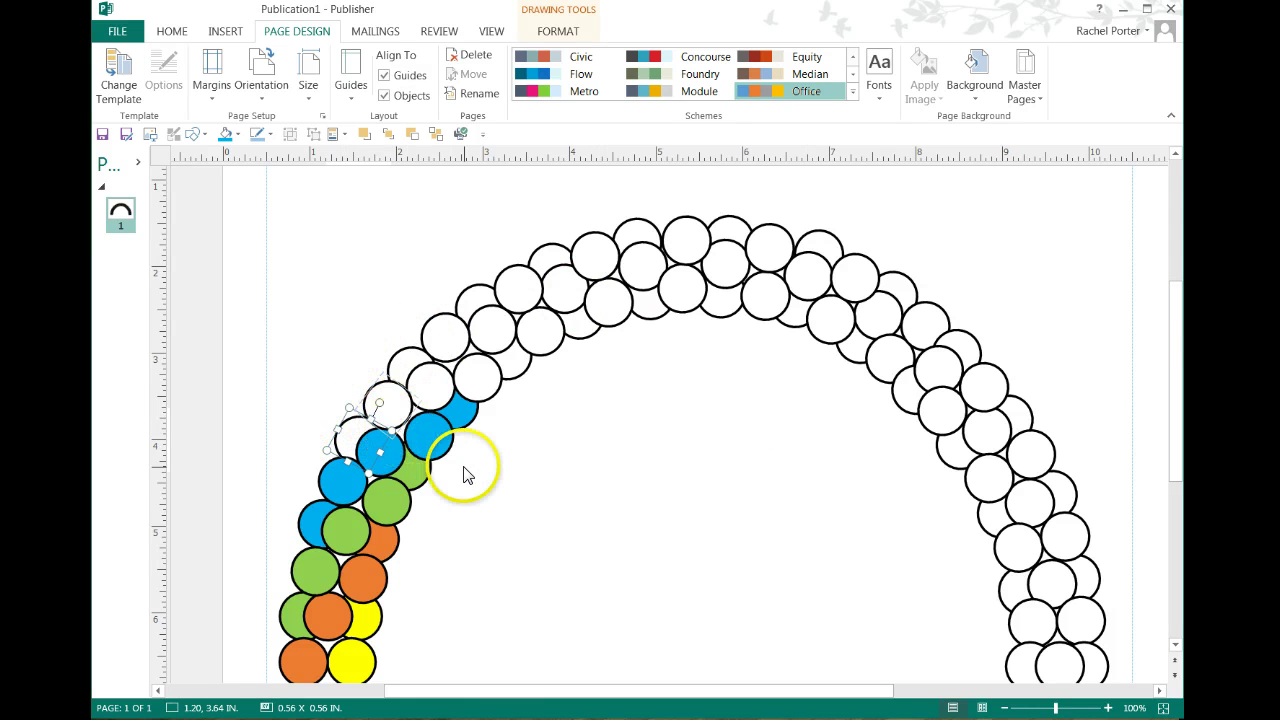
shift+click(386, 401)
shift+click(431, 387)
shift+click(472, 372)
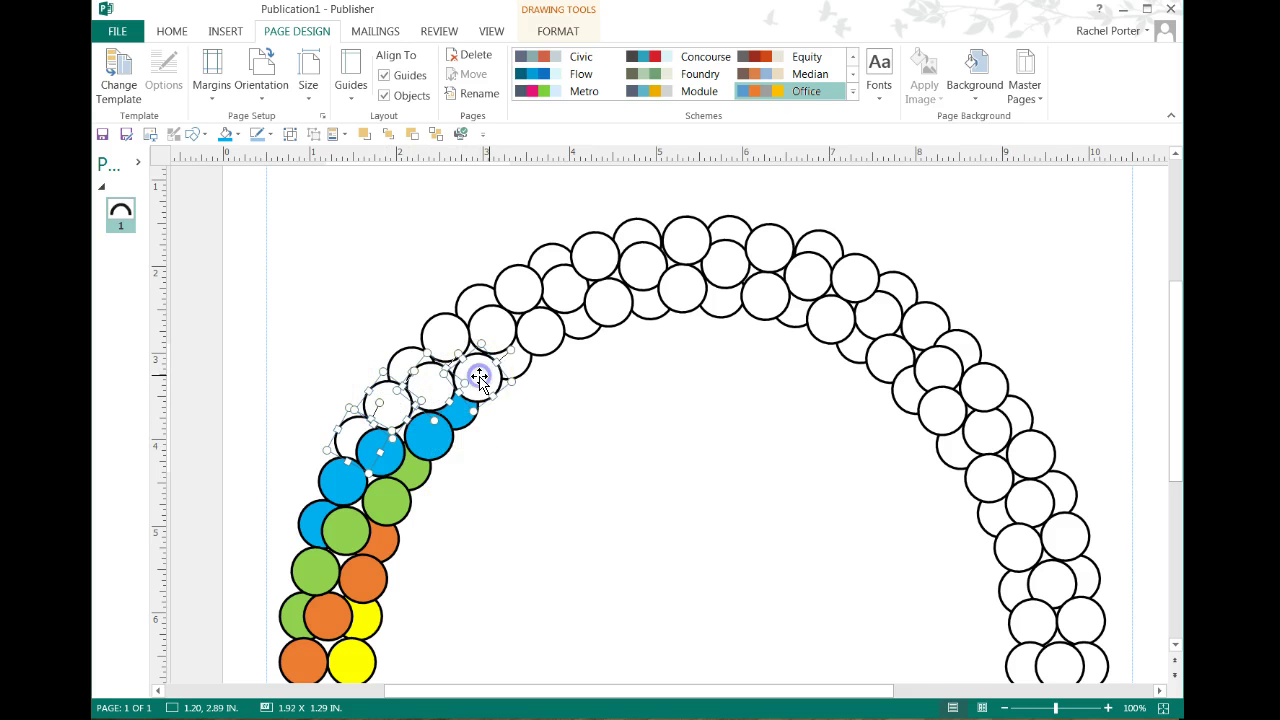
shift+click(520, 364)
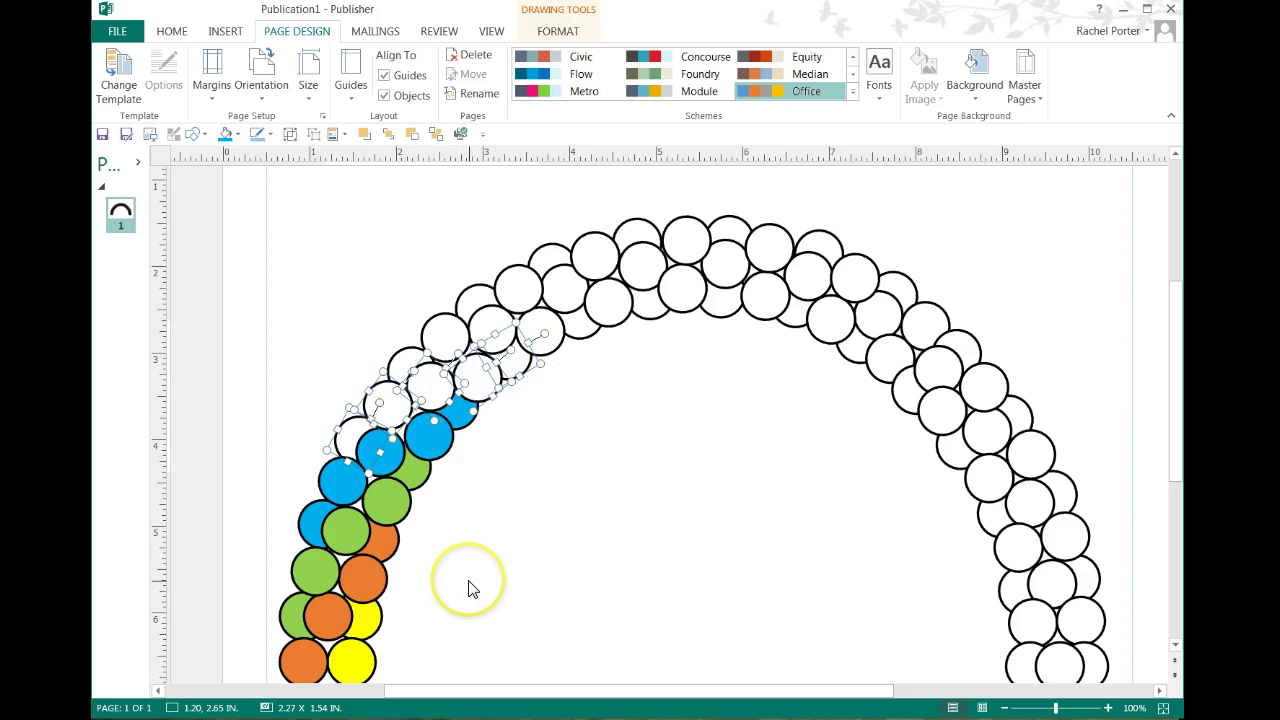
click(230, 134)
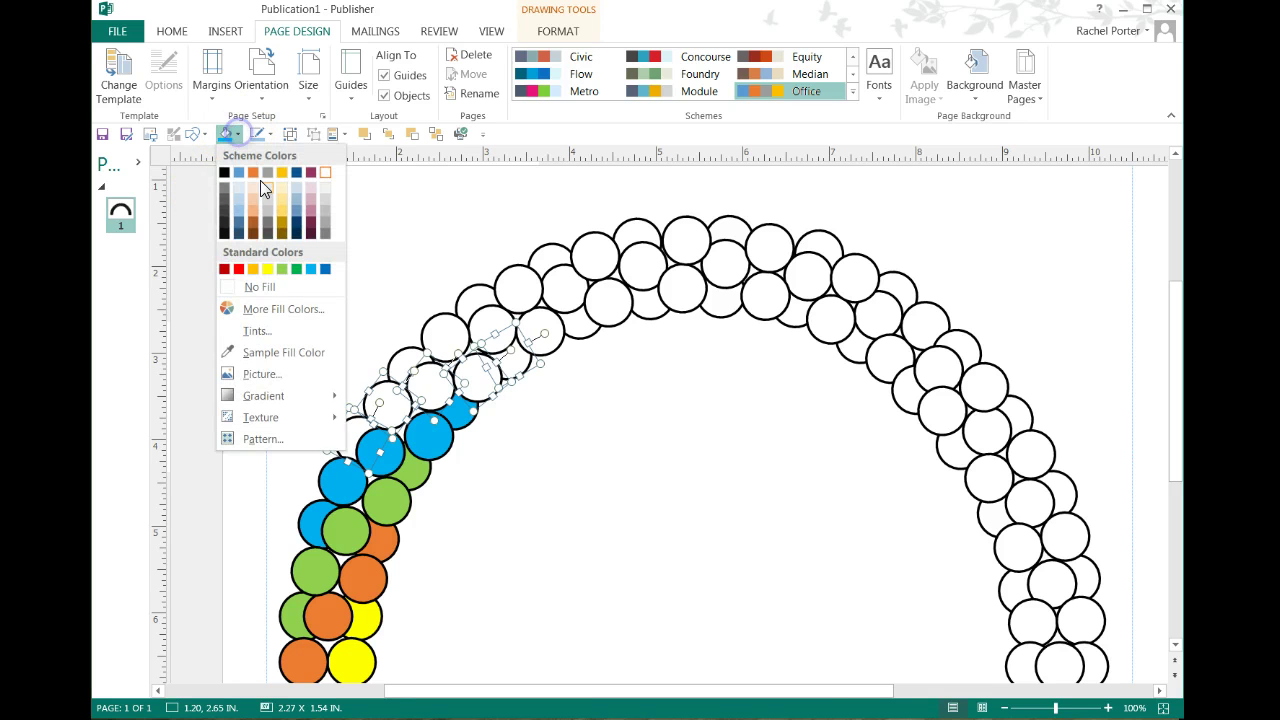
click(267, 268)
Fill the five-circle diagonal above the upper yellow one with standard orange and deselect it
click(390, 358)
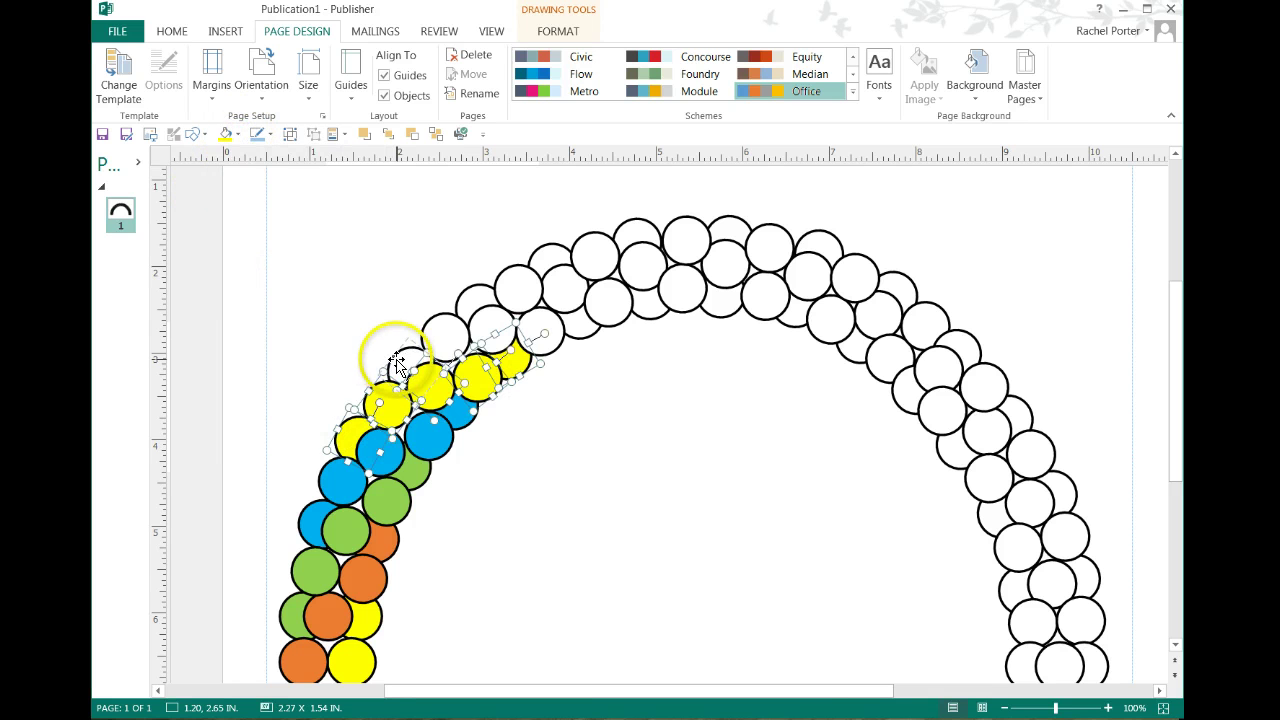
shift+click(443, 334)
shift+click(505, 330)
shift+click(544, 342)
shift+click(598, 312)
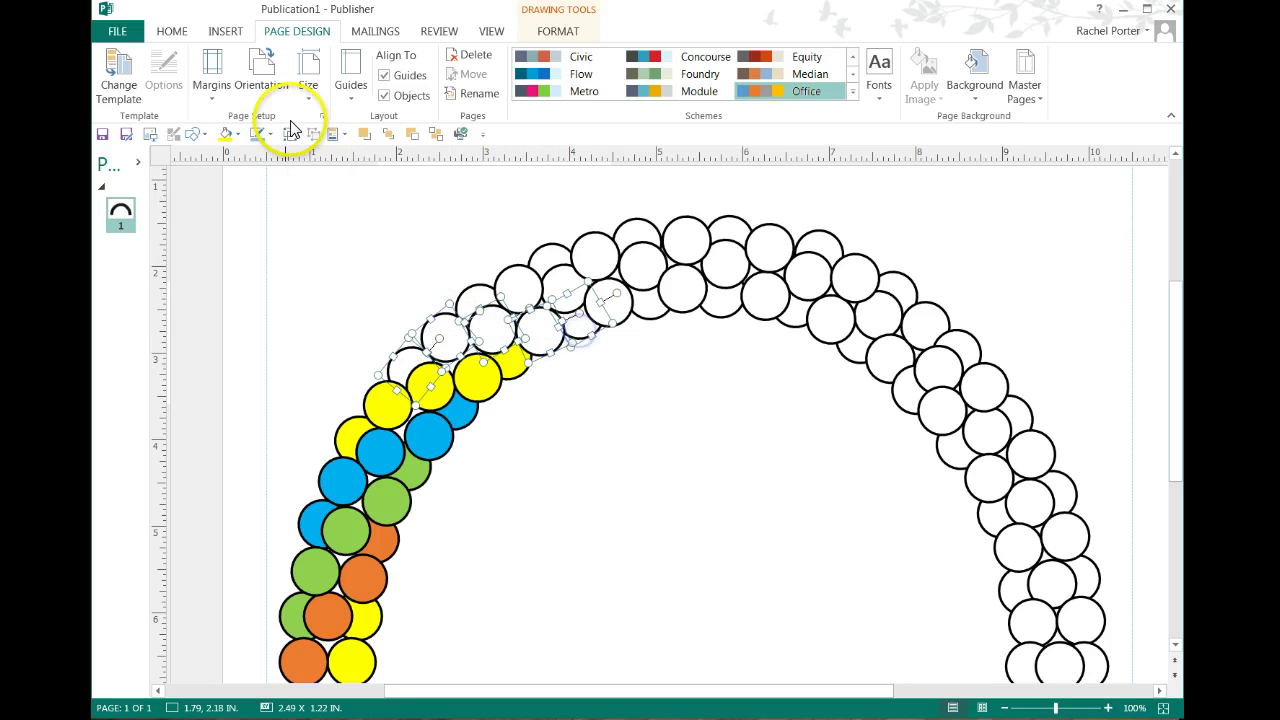
click(237, 134)
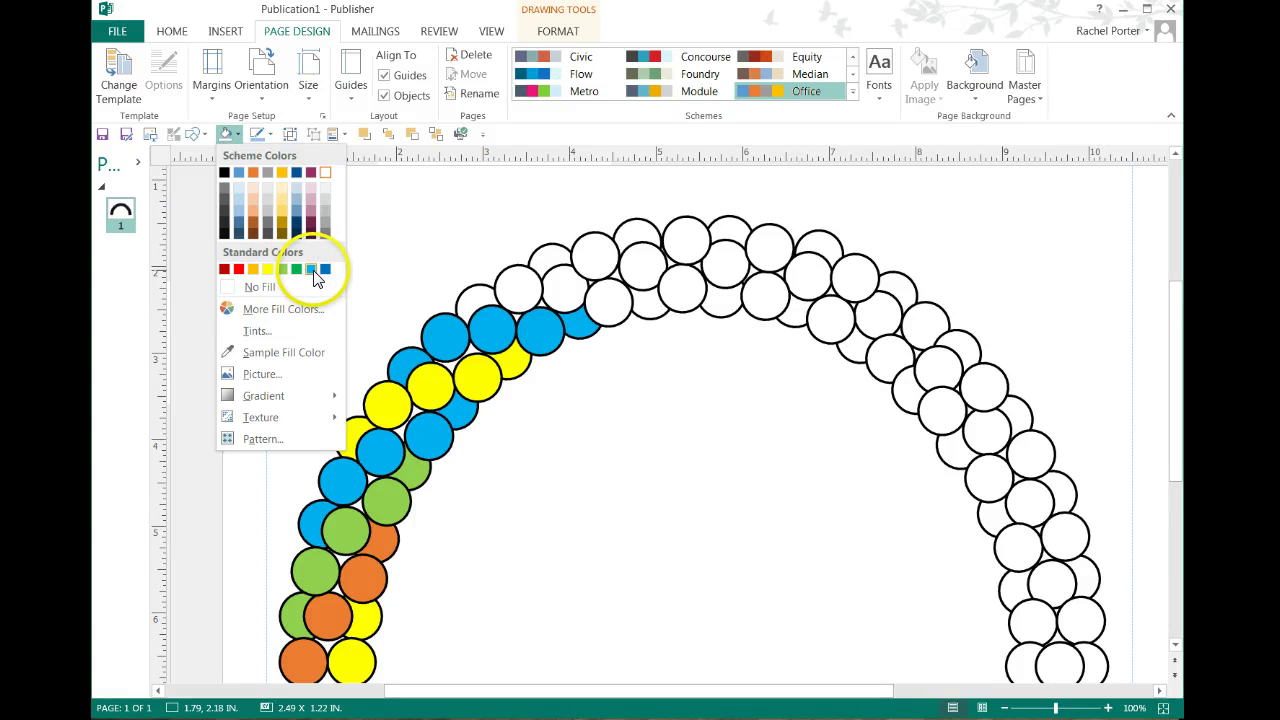
click(256, 268)
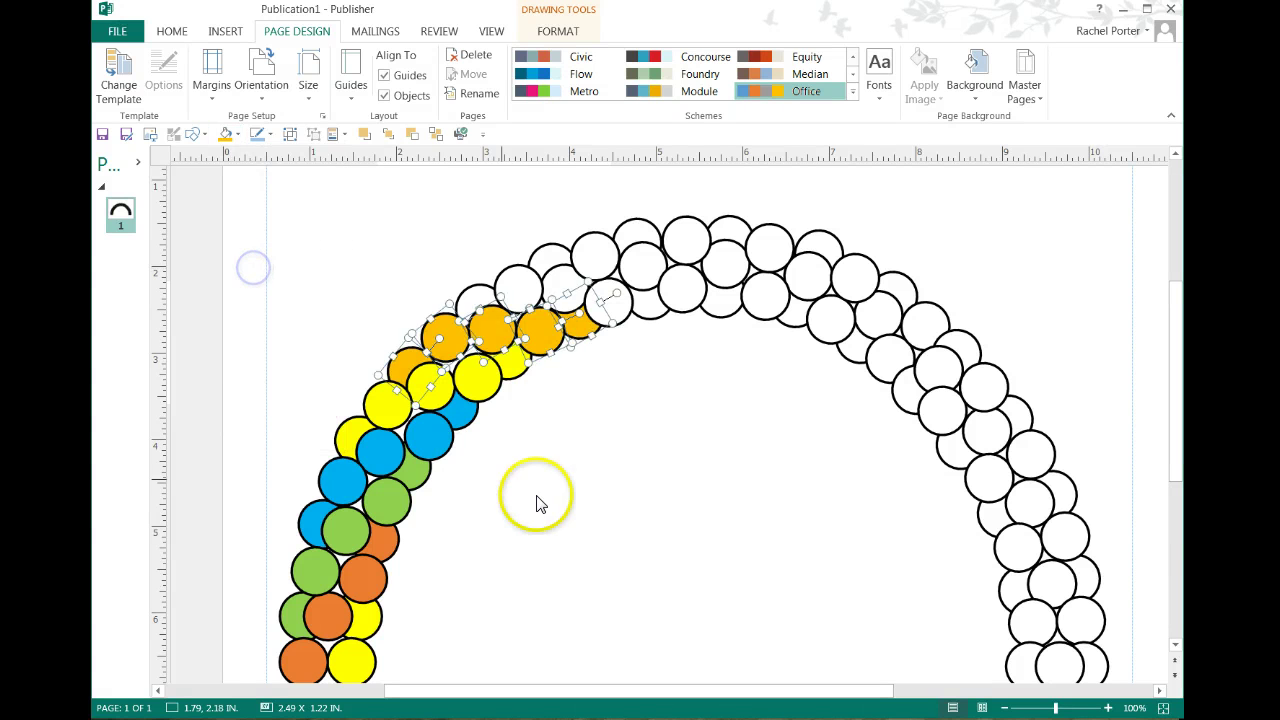
click(628, 572)
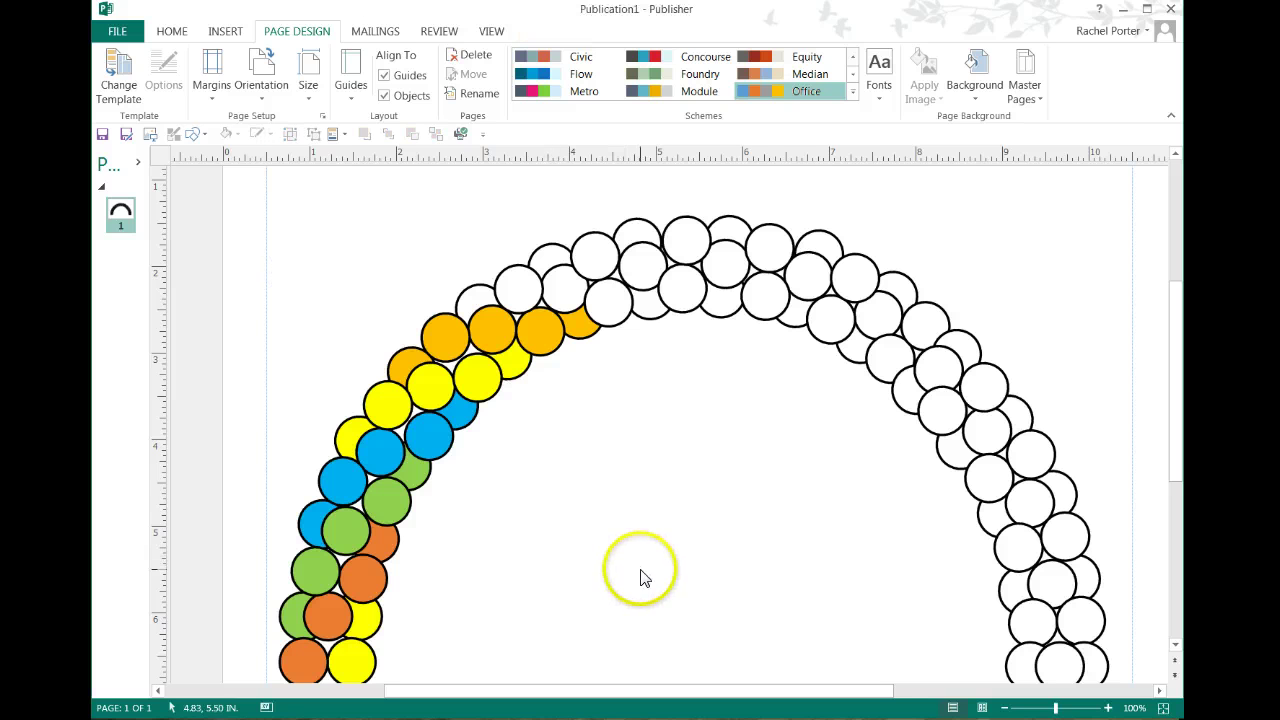
Insert the f_wildberry balloon picture, found by searching My Pictures for latex
click(225, 31)
click(240, 60)
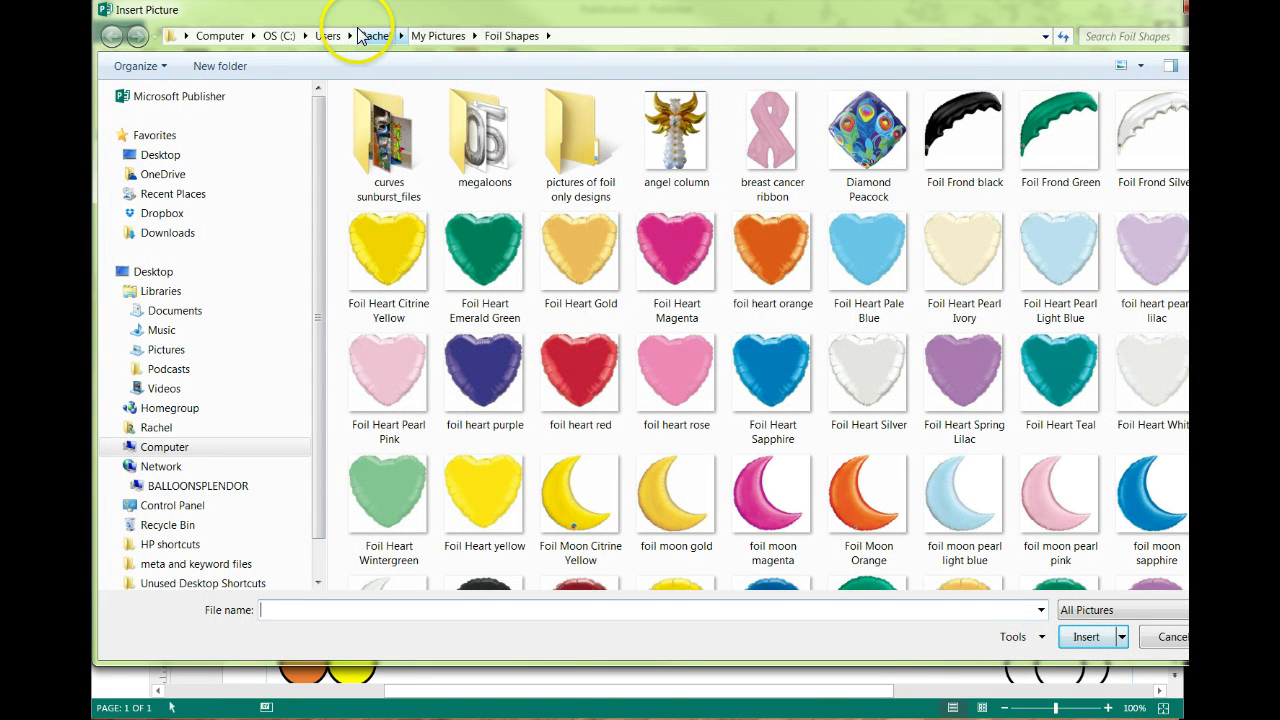
click(436, 35)
click(1122, 37)
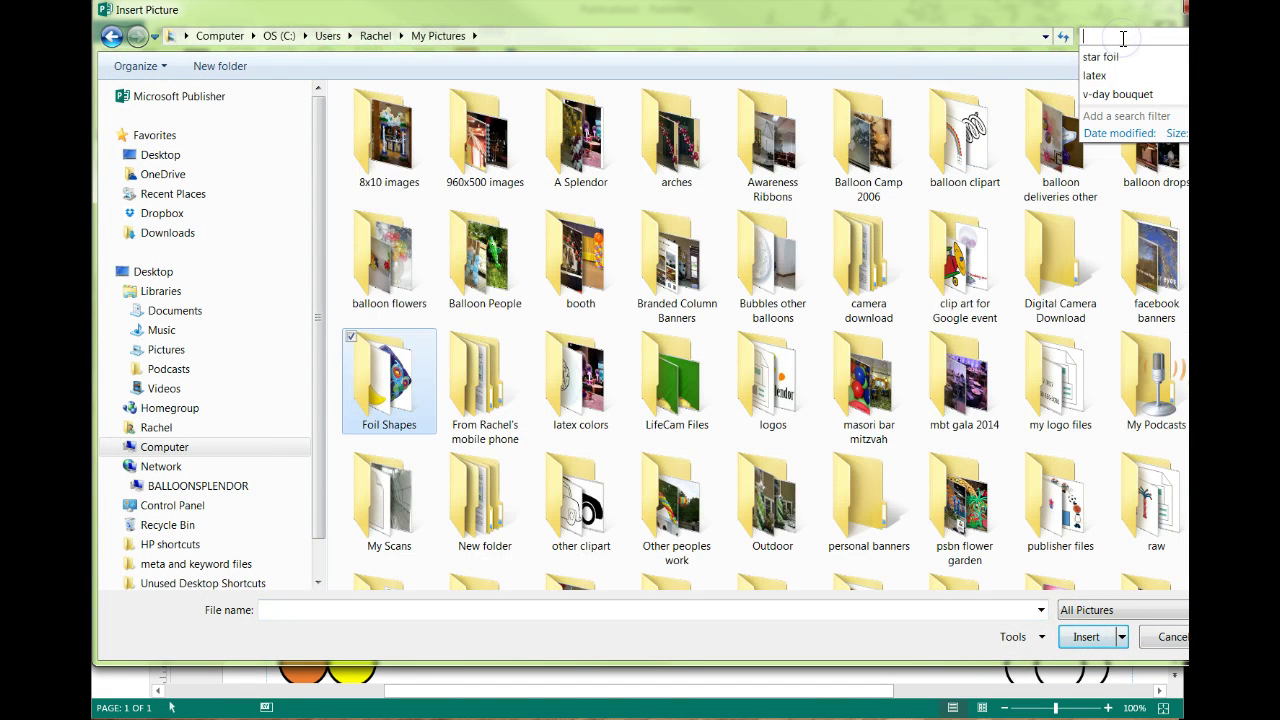
text(latex)
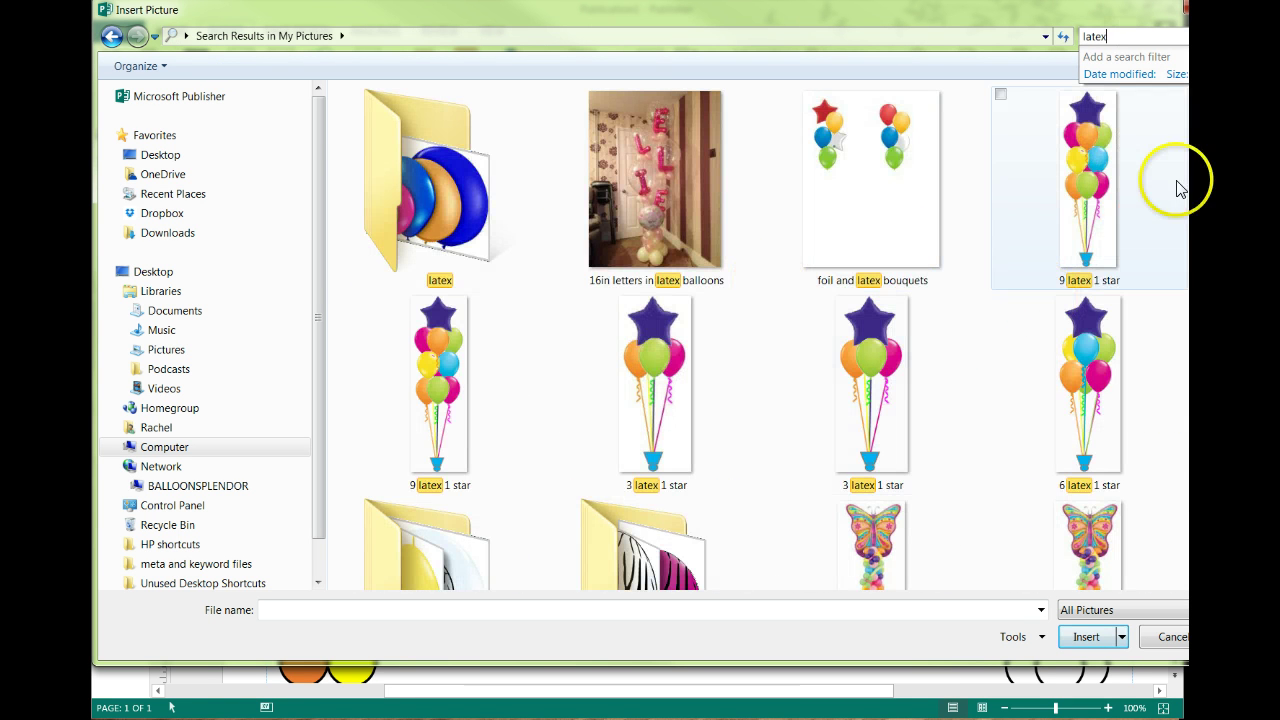
scroll(758, 335, down, 15)
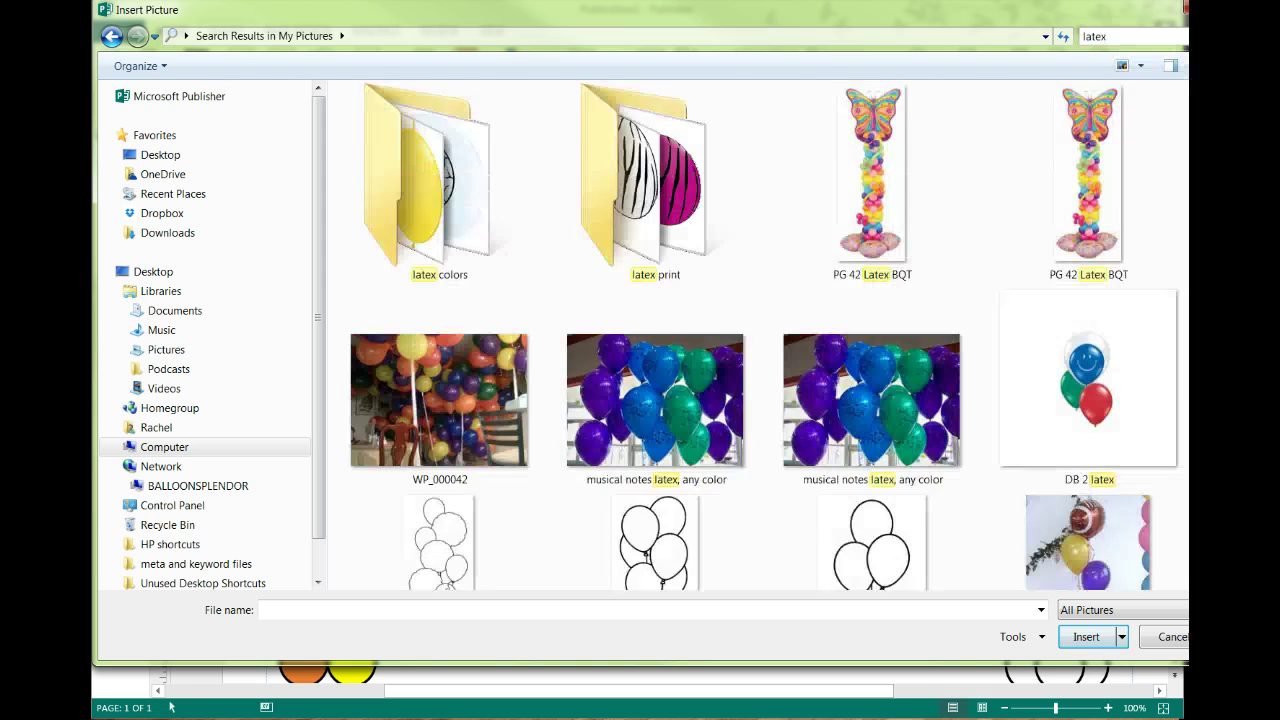
scroll(760, 335, down, 15)
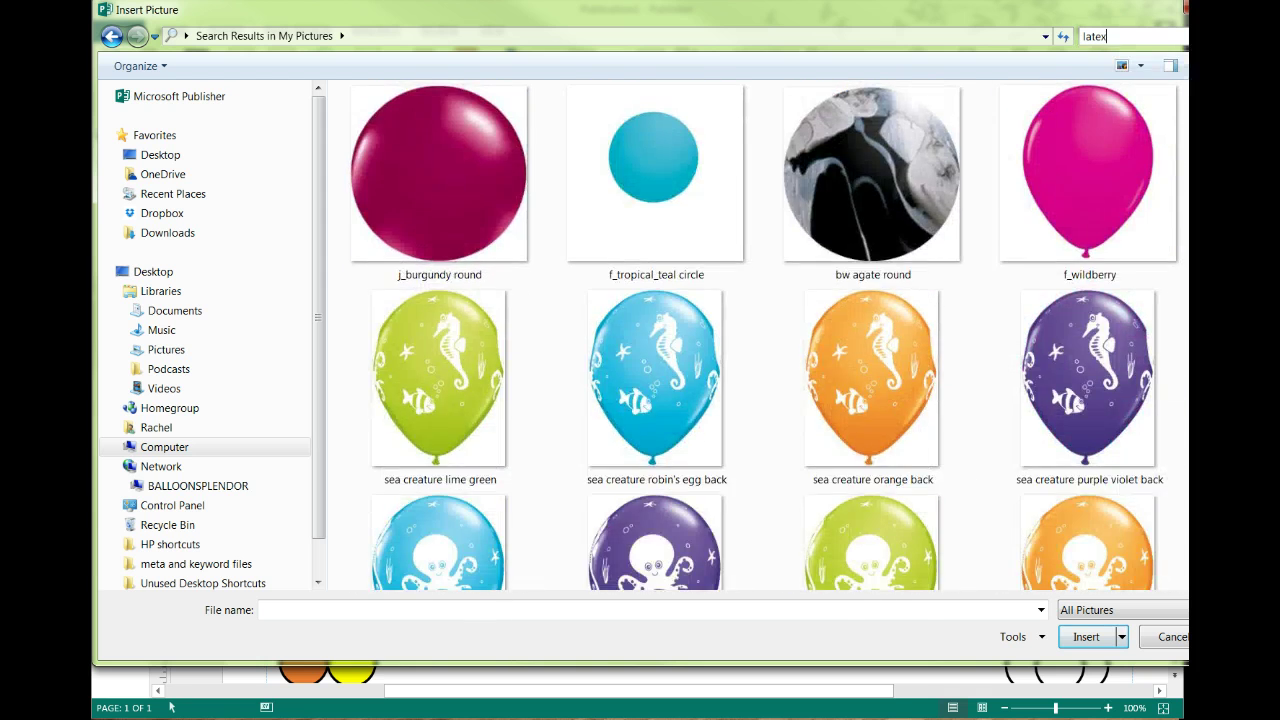
double_click(1094, 200)
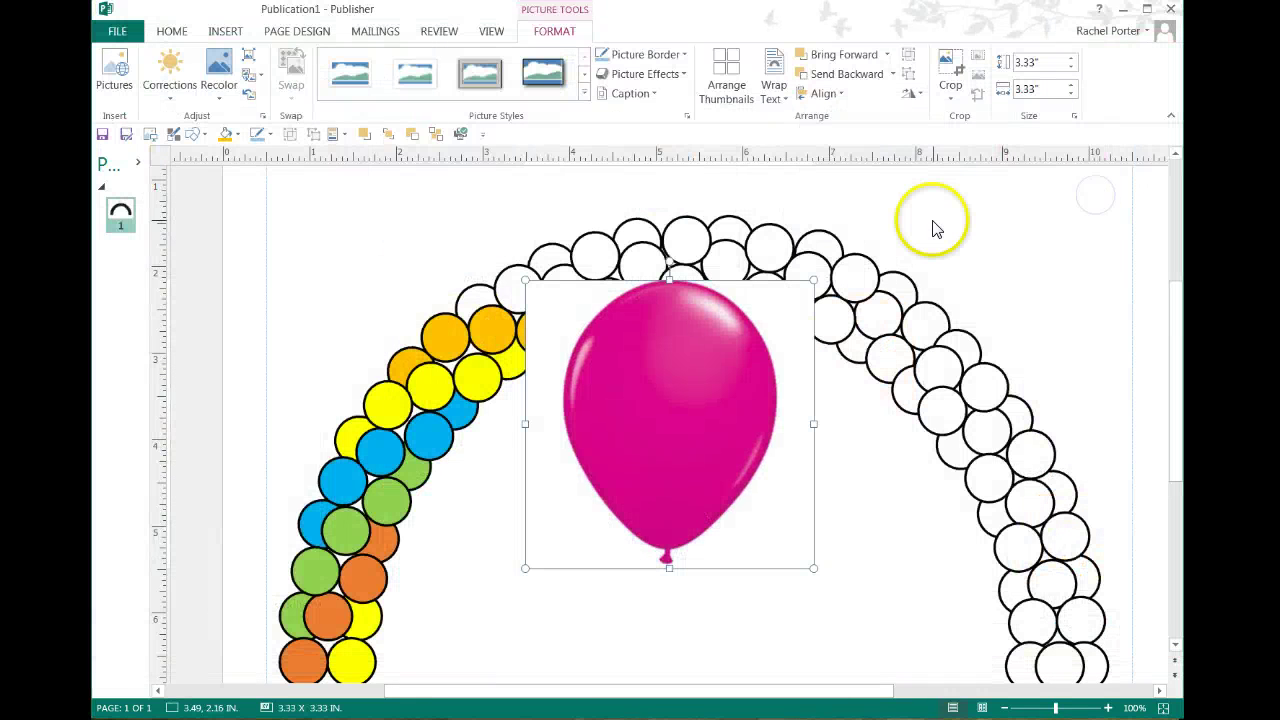
Shrink the balloon picture in the page's upper-left corner, clear of the arch, and select the next unfilled diagonal's outer circle
drag(673, 458, 410, 367)
drag(550, 476, 401, 334)
click(476, 295)
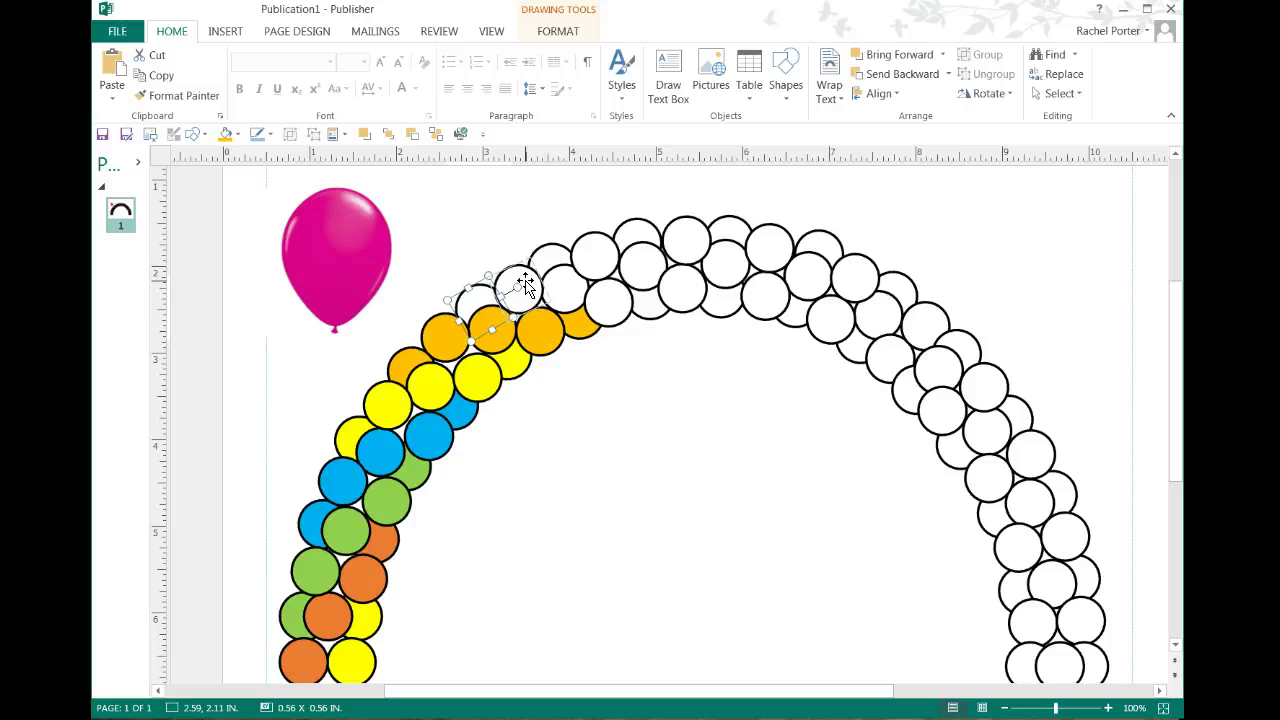
Fill the five-circle diagonal above the orange one with the deep magenta sampled from the balloon picture's body and deselect it
shift+click(525, 287)
shift+click(571, 286)
shift+click(606, 305)
shift+click(662, 298)
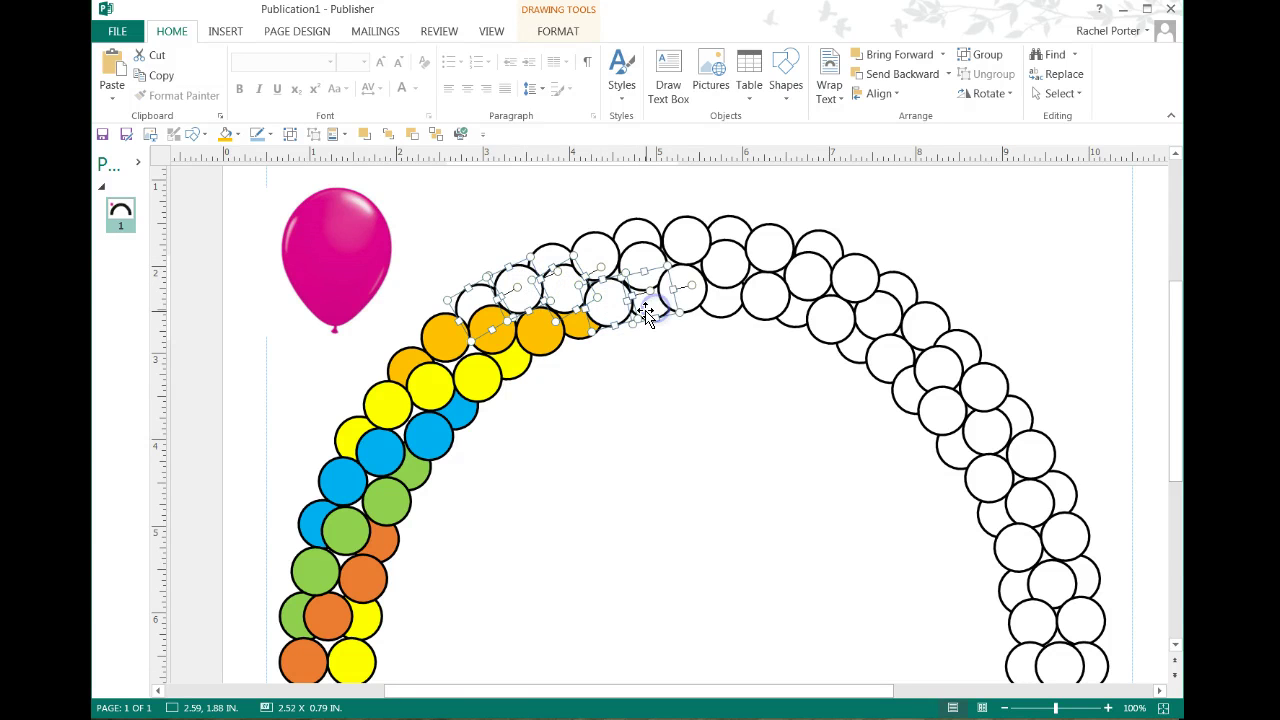
click(237, 134)
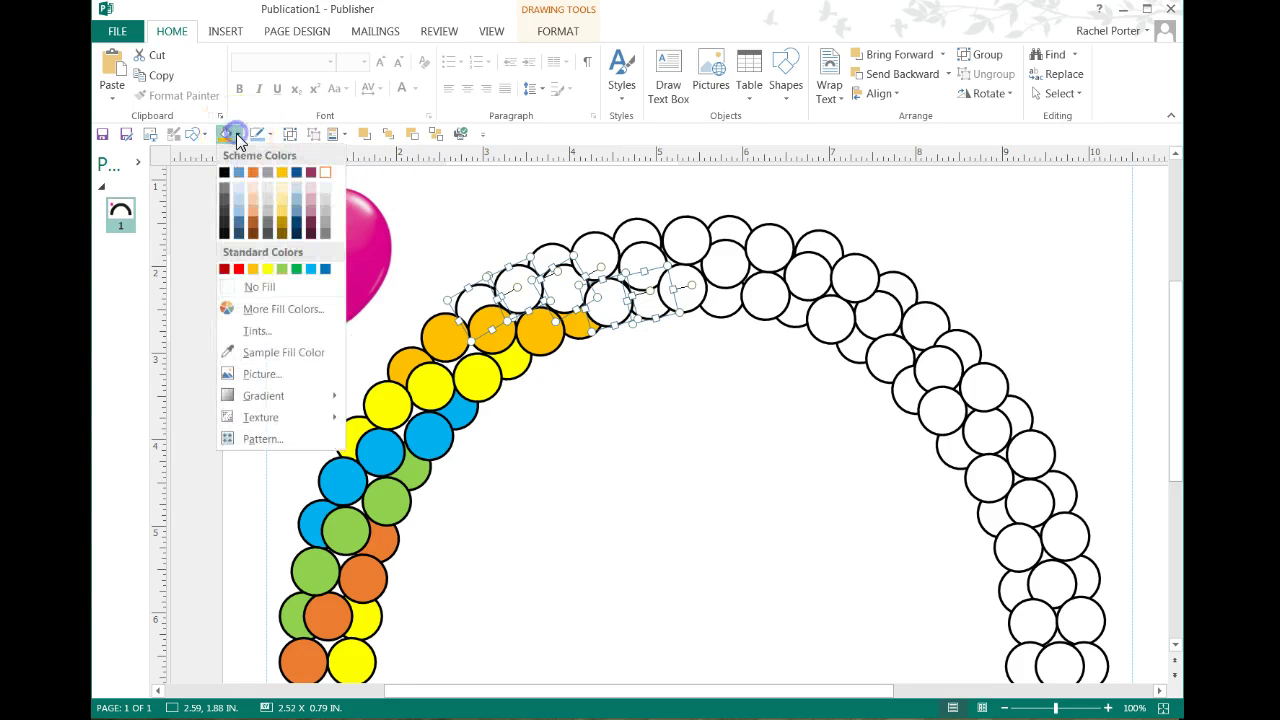
click(260, 352)
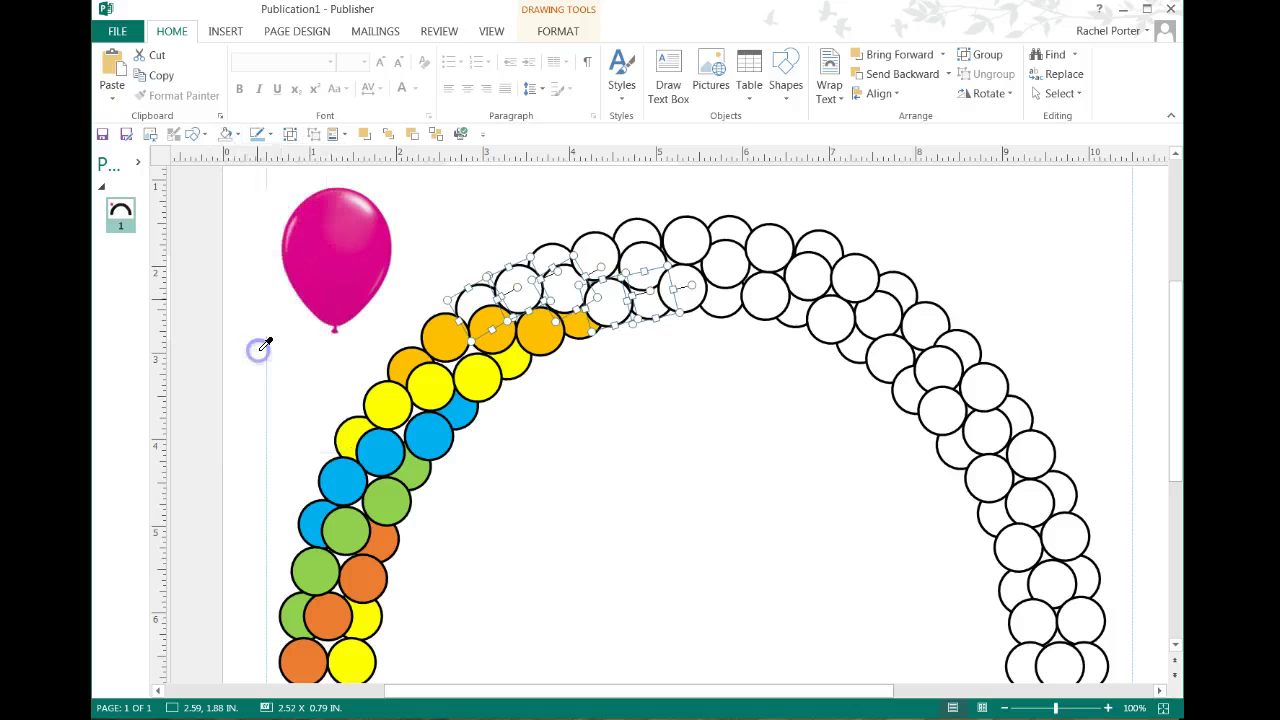
click(330, 293)
click(673, 690)
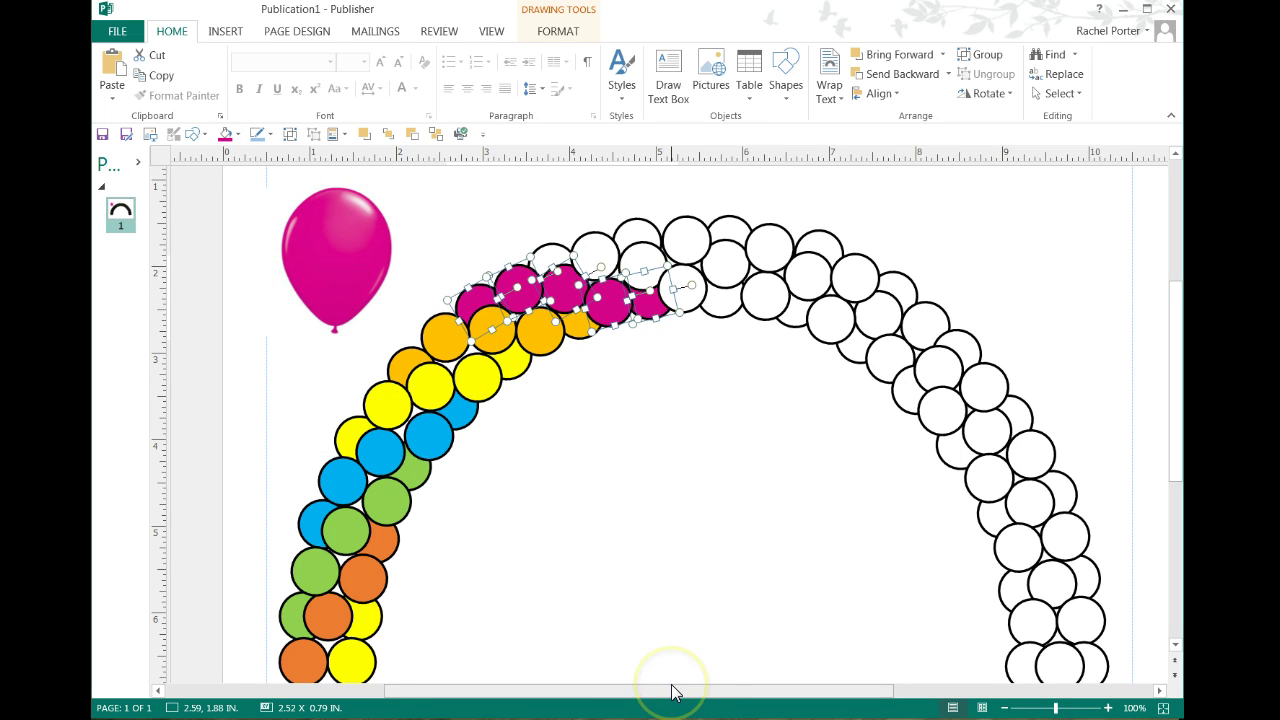
click(662, 393)
Fill the five-circle diagonal beyond the magenta one with the lighter pink sampled from the balloon picture's upper highlight and deselect it
click(554, 252)
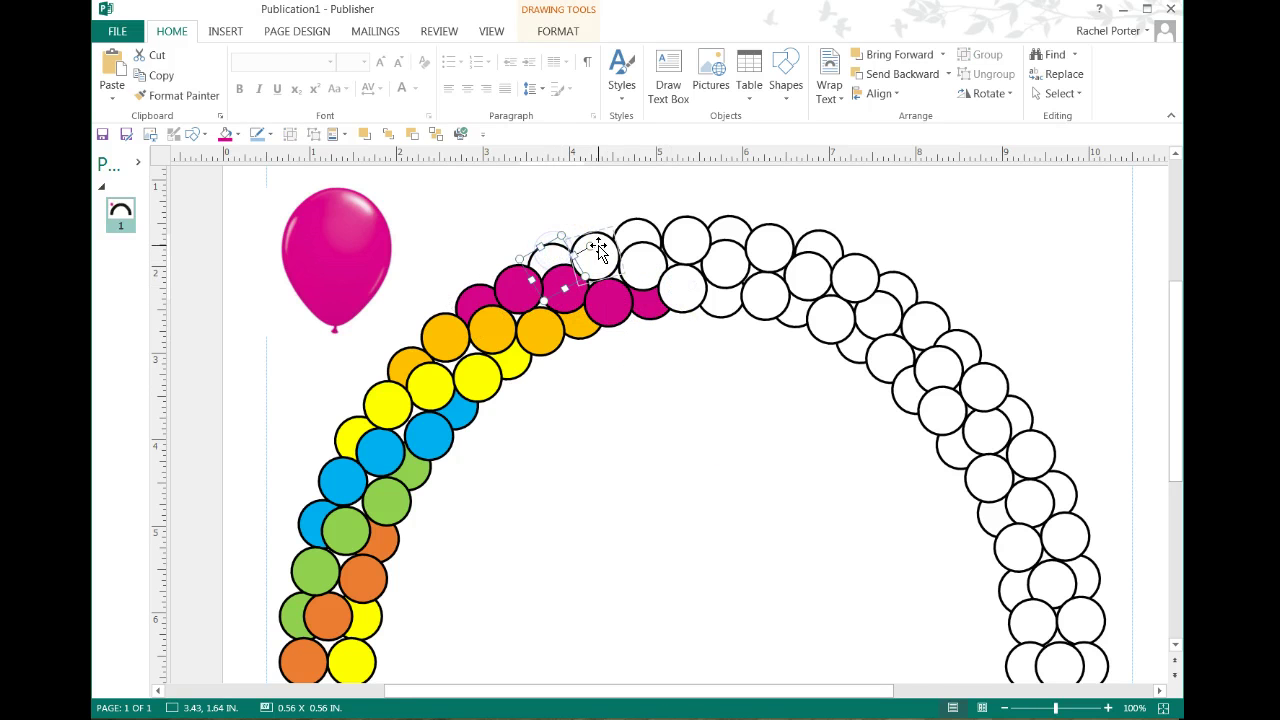
ctrl+click(599, 254)
ctrl+click(640, 256)
shift+click(710, 306)
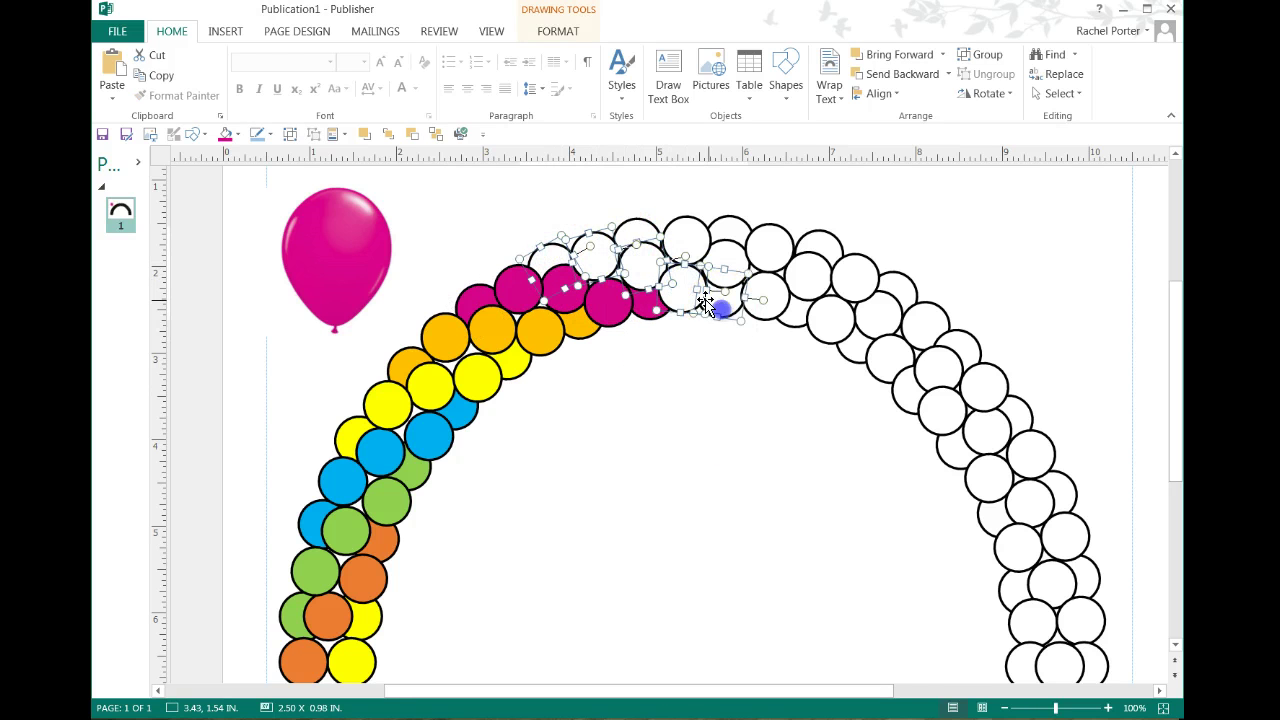
click(237, 133)
click(266, 386)
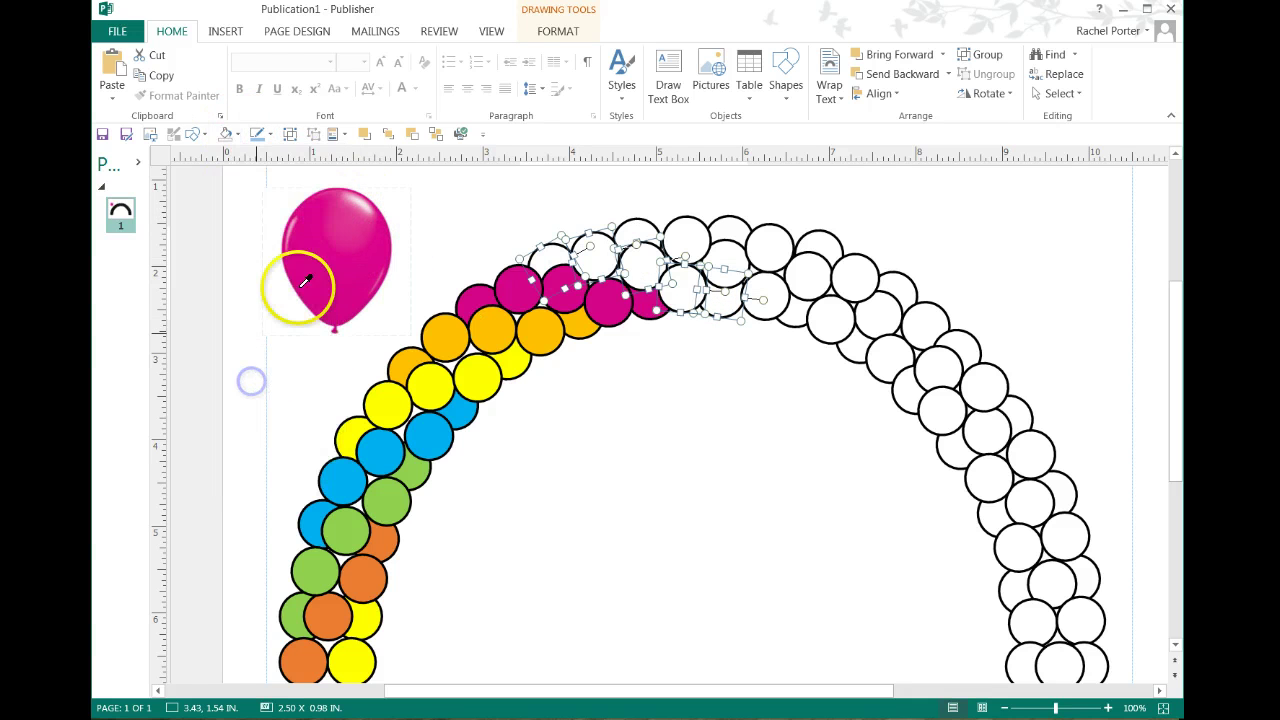
click(343, 196)
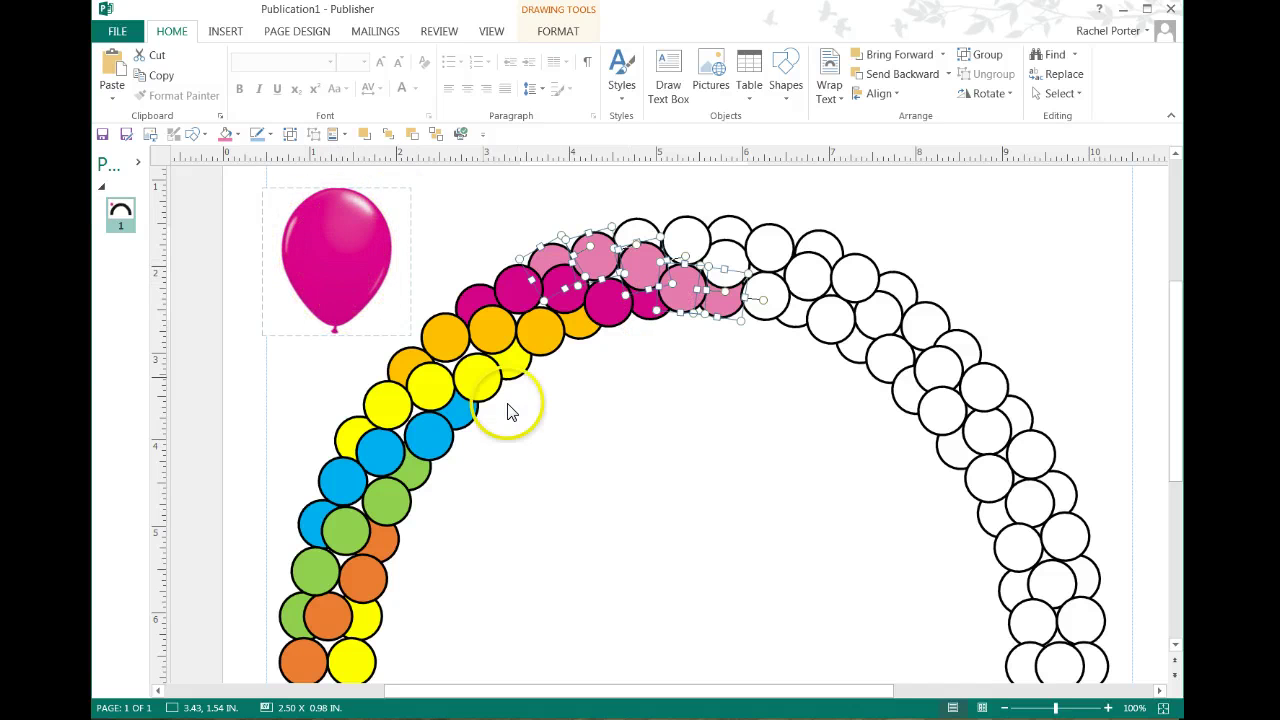
click(713, 505)
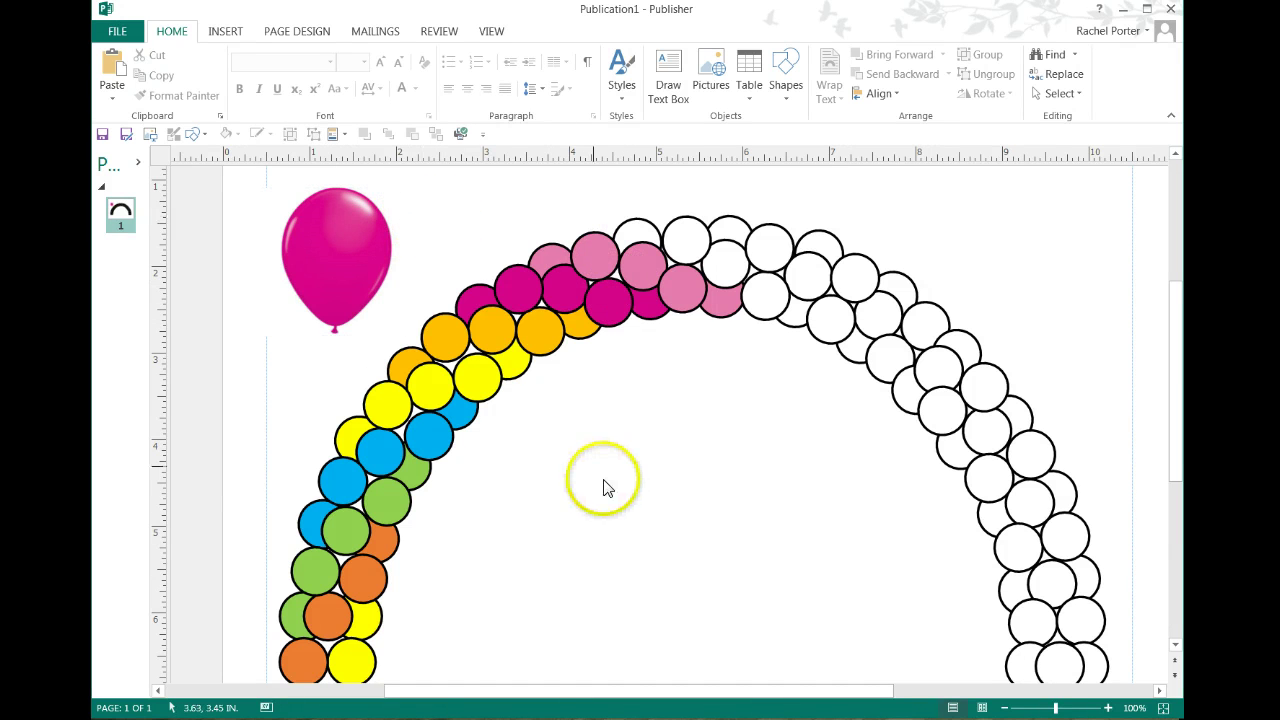
scroll(612, 468, down, 1)
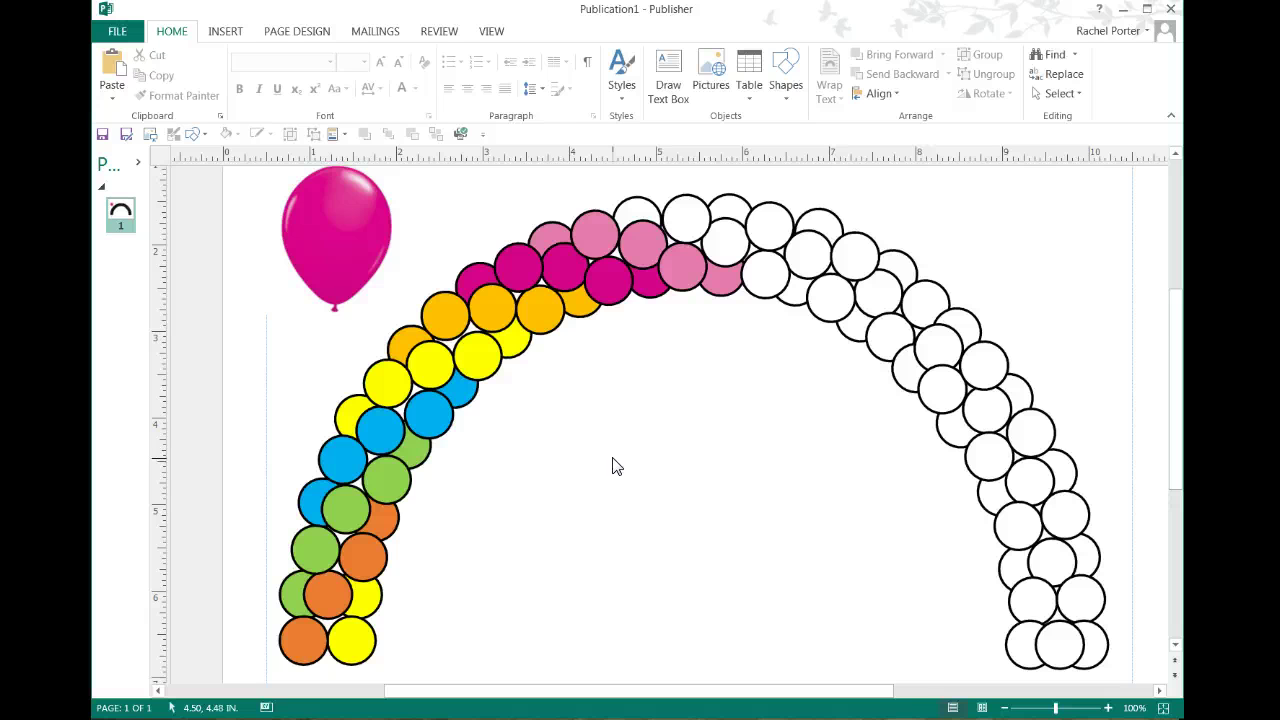
click(600, 480)
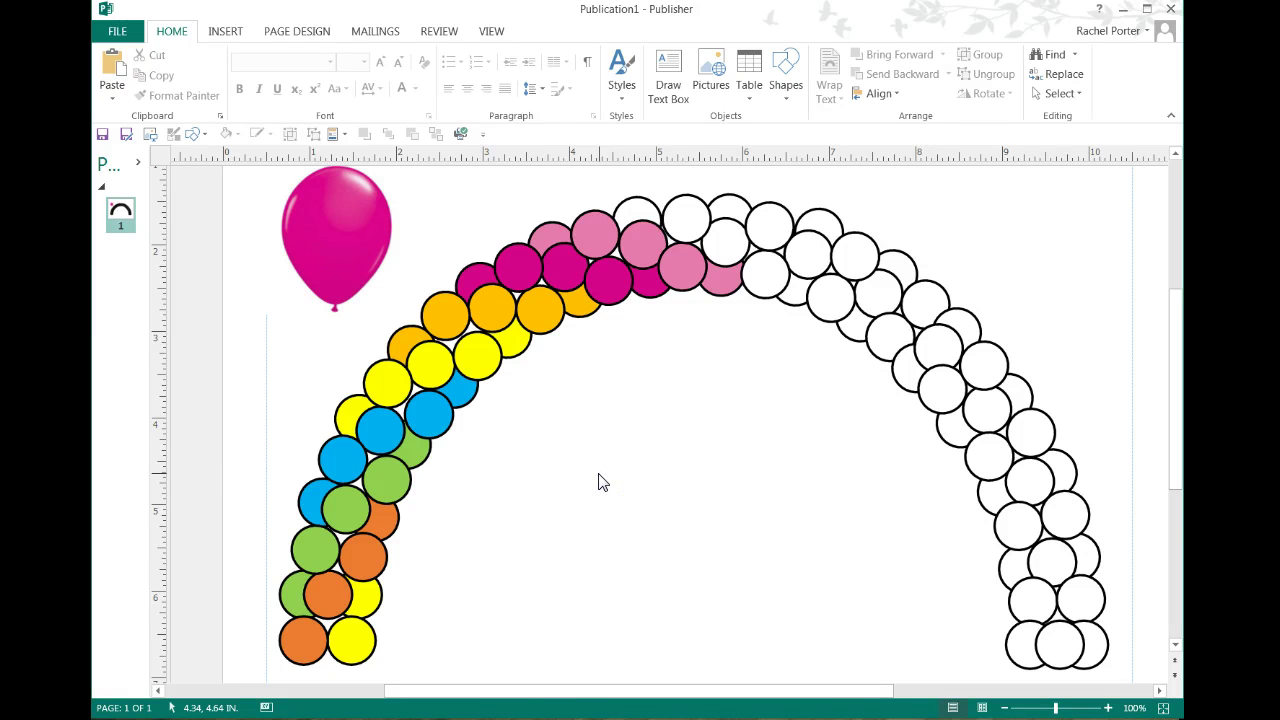